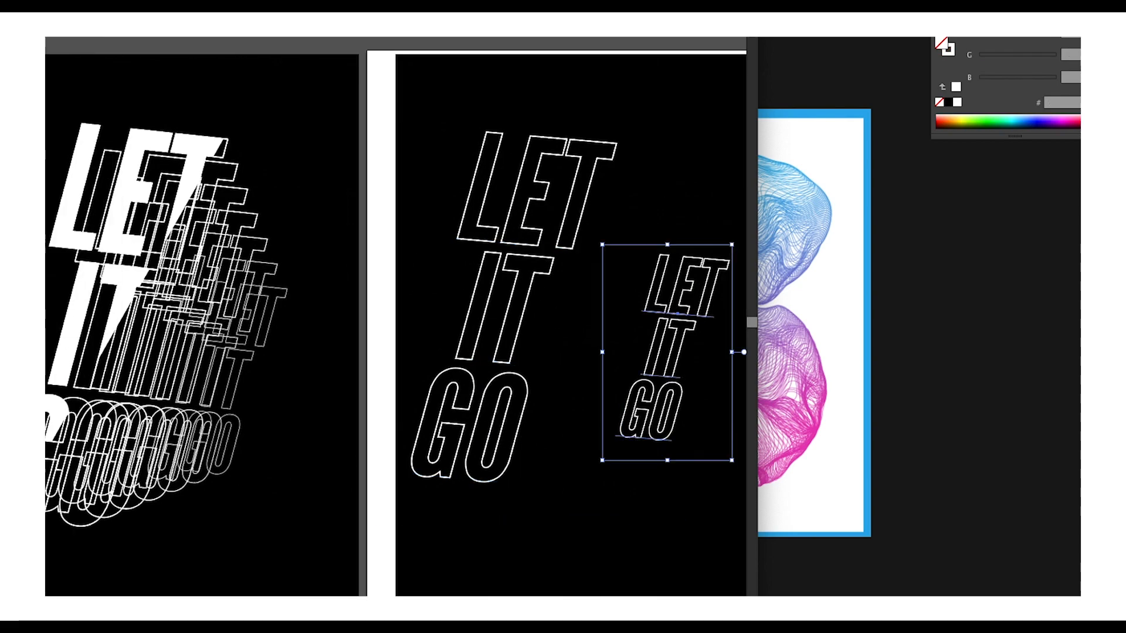
Step: Blend the large and small outlined LET IT GO texts with a spacing of 5 specified steps
{"action": "scroll", "coordinate": [569, 211], "scroll_direction": "down", "scroll_amount": 1}
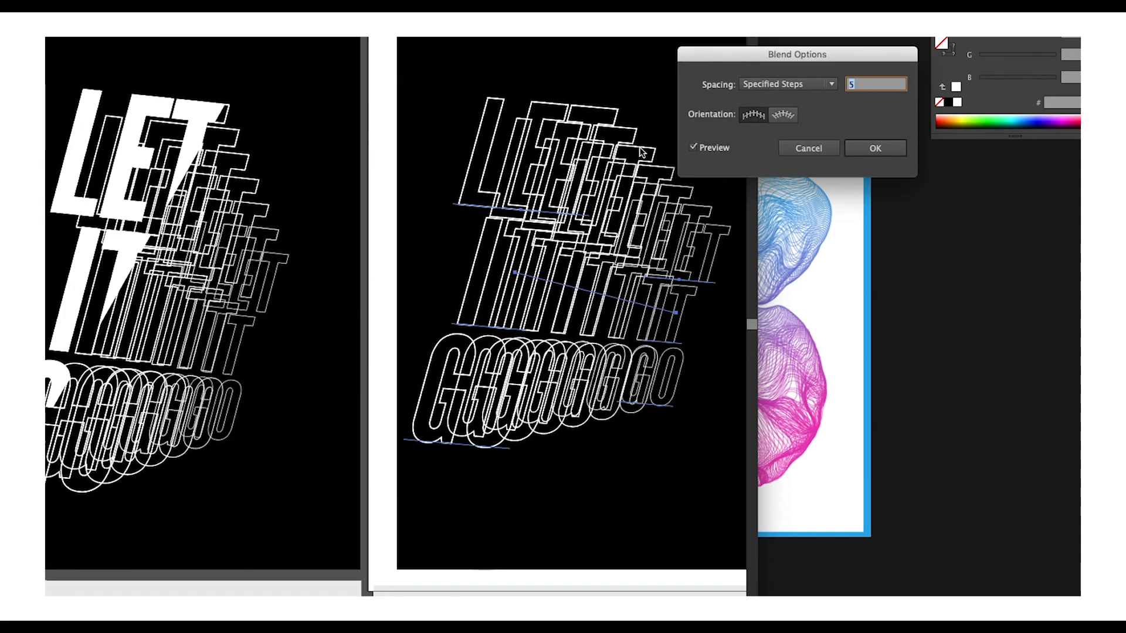
{"action": "key", "text": "Return"}
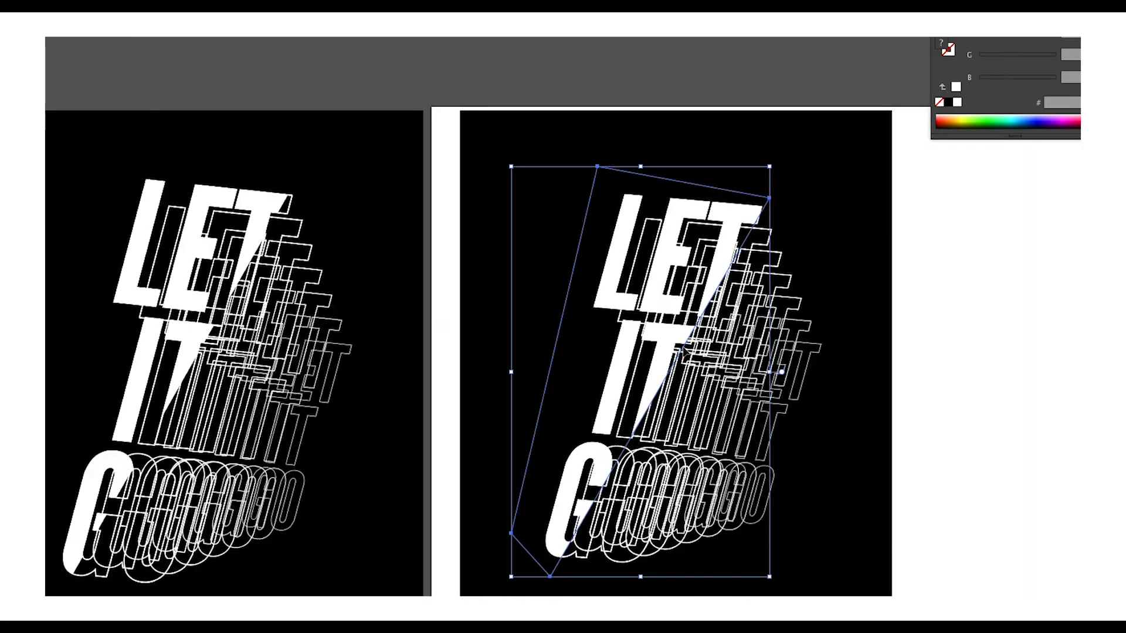
{"action": "right_click", "coordinate": [669, 284]}
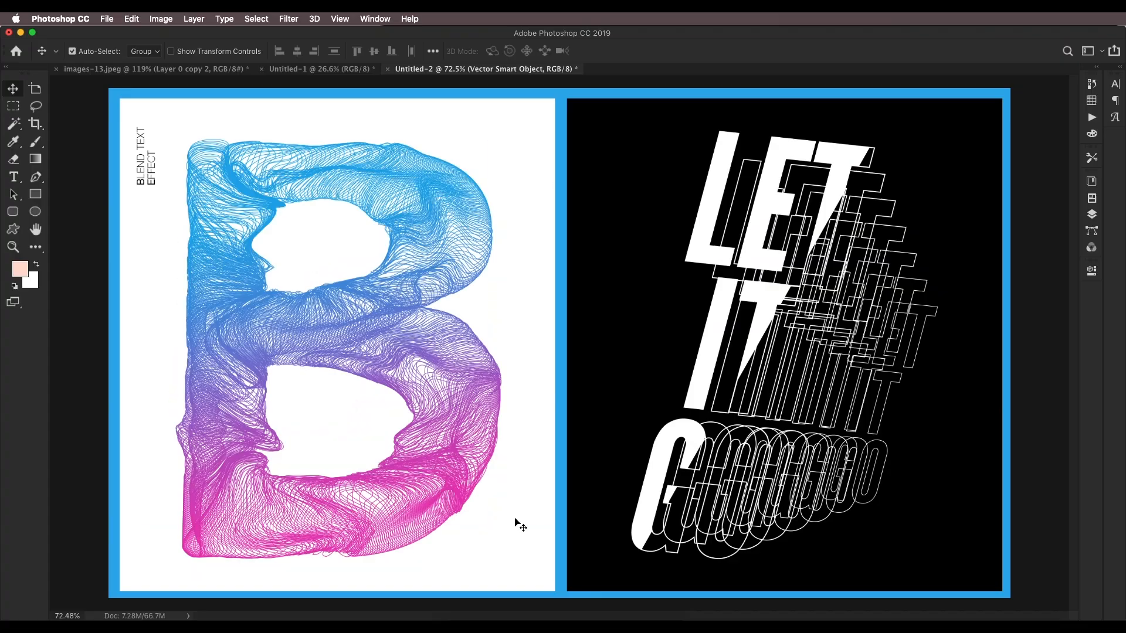
Step: Switch to Illustrator and look over the artboards with the blue line-textured B and Y letters and their neighbours
{"action": "left_click", "coordinate": [477, 615]}
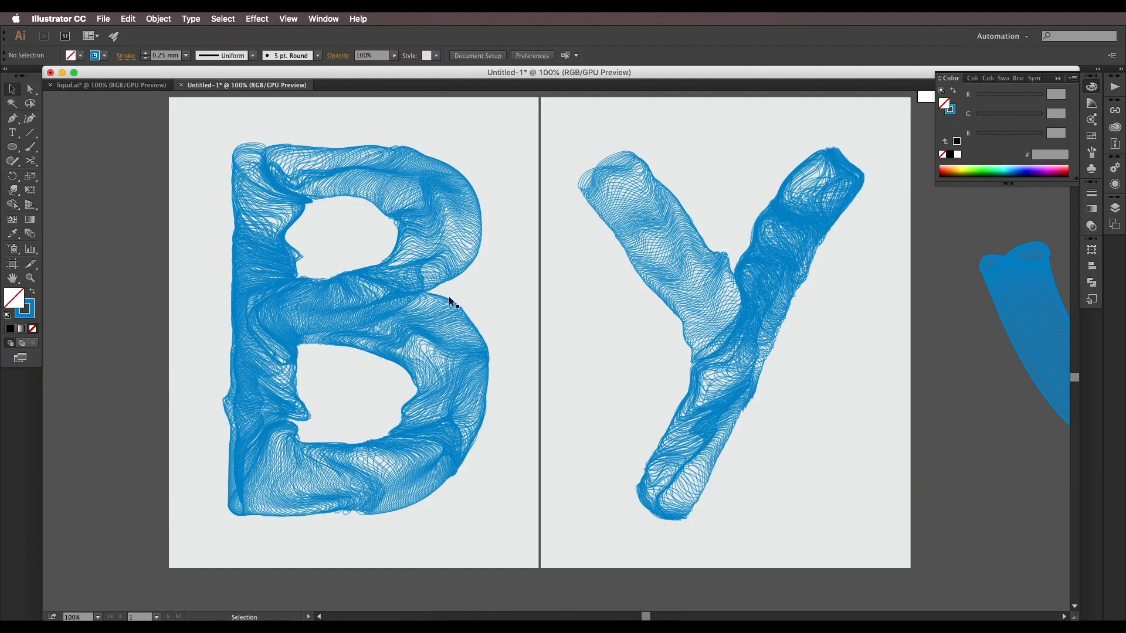
{"action": "left_click", "coordinate": [596, 364]}
{"action": "left_click_drag", "start_coordinate": [596, 364], "coordinate": [487, 327]}
{"action": "left_click_drag", "start_coordinate": [471, 277], "coordinate": [476, 334]}
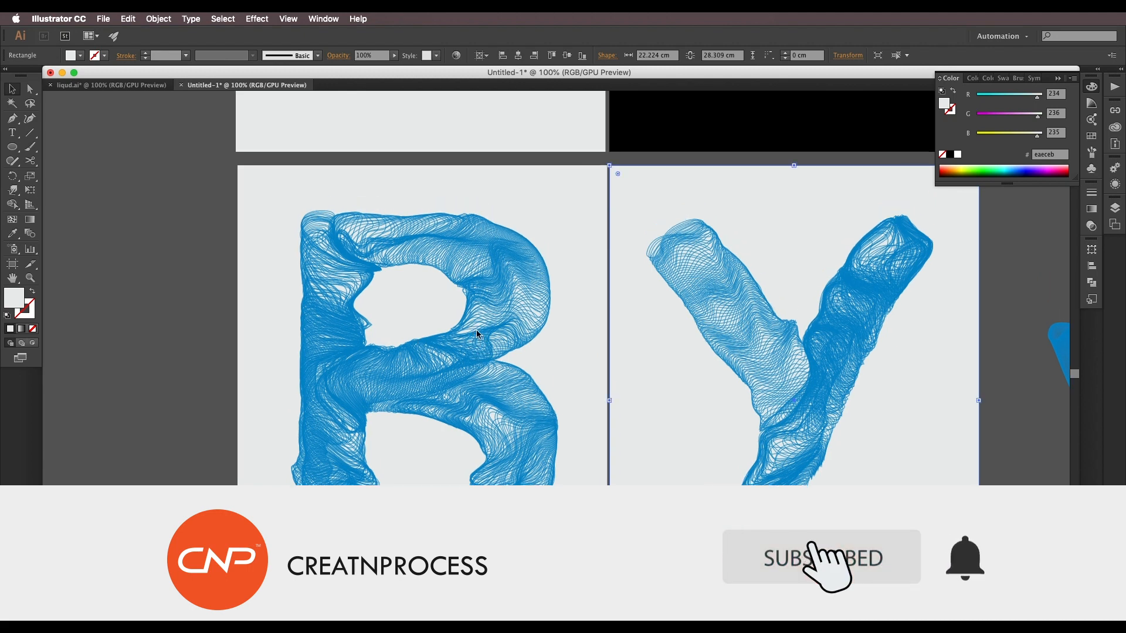
{"action": "key", "text": "super+shift+a"}
{"action": "key", "text": "super+minus"}
{"action": "left_click_drag", "start_coordinate": [551, 191], "coordinate": [553, 311]}
{"action": "left_click_drag", "start_coordinate": [543, 481], "coordinate": [451, 324]}
{"action": "scroll", "coordinate": [615, 359], "scroll_direction": "up", "scroll_amount": 3}
{"action": "scroll", "coordinate": [616, 360], "scroll_direction": "left", "scroll_amount": 2}
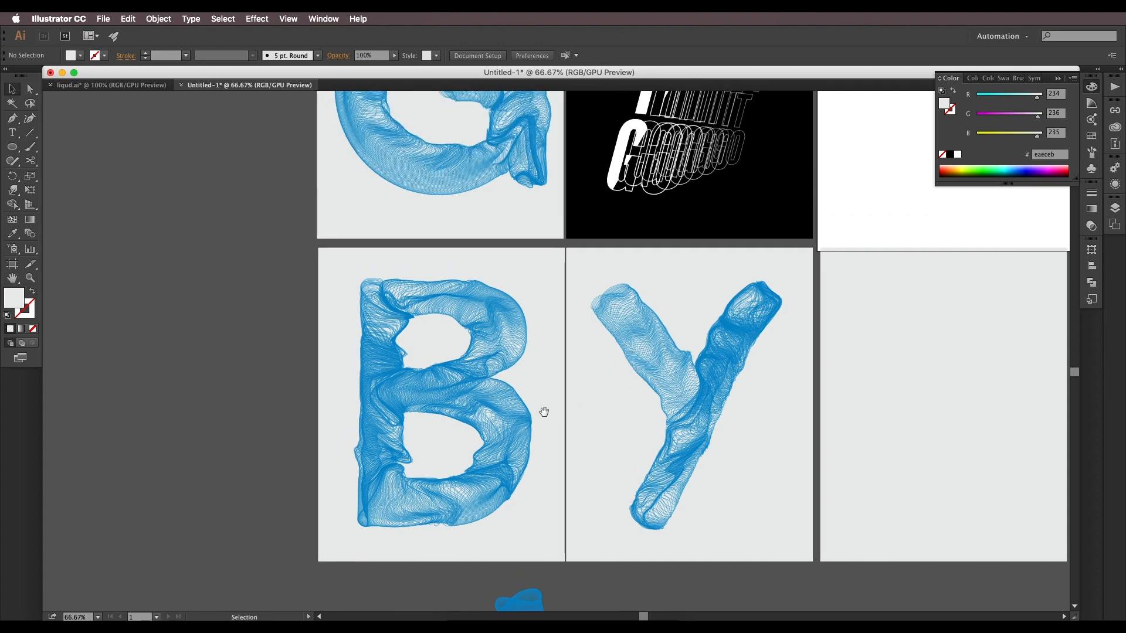
Step: Examine the flowing line structure of the blue B up close, from its upper bowl to its base
{"action": "scroll", "coordinate": [543, 411], "scroll_direction": "down", "scroll_amount": 4}
{"action": "left_click", "coordinate": [478, 351]}
{"action": "left_click", "coordinate": [487, 307], "text": "super"}
{"action": "left_click", "coordinate": [486, 307], "text": "super"}
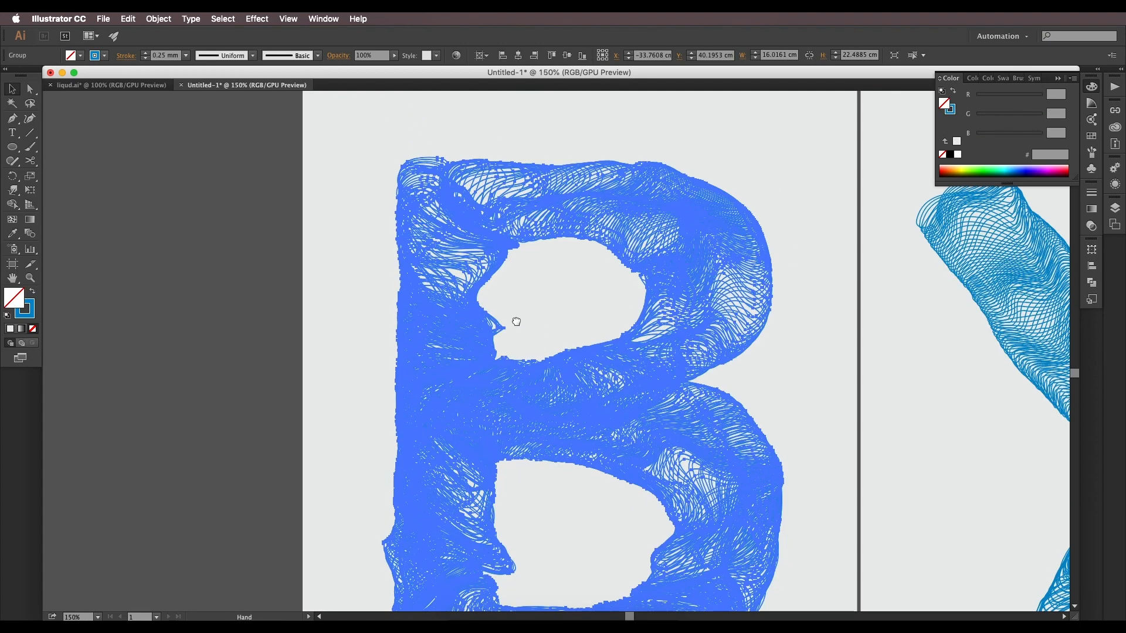
{"action": "left_click_drag", "start_coordinate": [516, 322], "coordinate": [516, 211]}
{"action": "left_click", "coordinate": [330, 325]}
{"action": "left_click", "coordinate": [439, 328]}
{"action": "left_click_drag", "start_coordinate": [469, 336], "coordinate": [502, 382]}
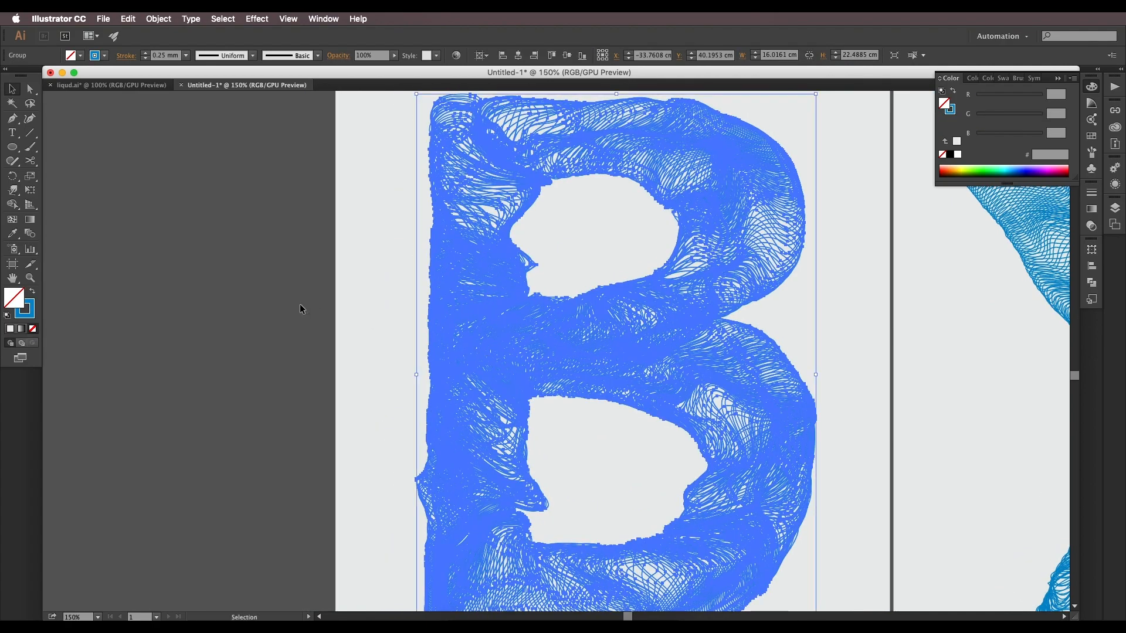
{"action": "left_click", "coordinate": [302, 310]}
{"action": "left_click", "coordinate": [471, 313], "text": "super"}
{"action": "left_click", "coordinate": [470, 261]}
{"action": "left_click_drag", "start_coordinate": [613, 329], "coordinate": [552, 468]}
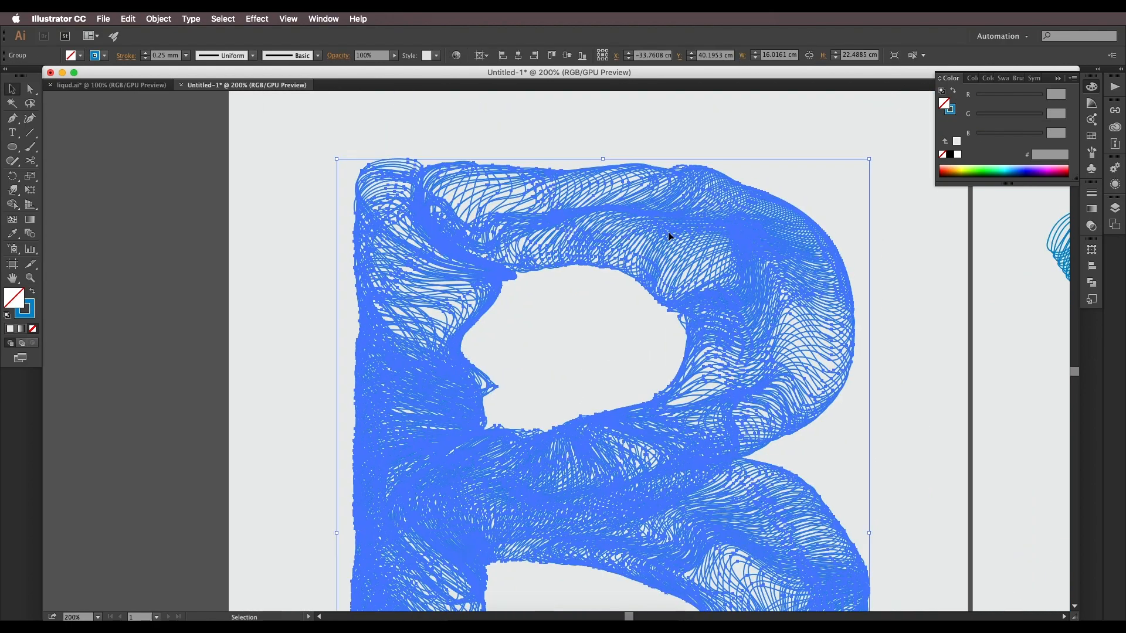
{"action": "left_click_drag", "start_coordinate": [676, 439], "coordinate": [674, 327]}
{"action": "left_click_drag", "start_coordinate": [693, 407], "coordinate": [646, 347]}
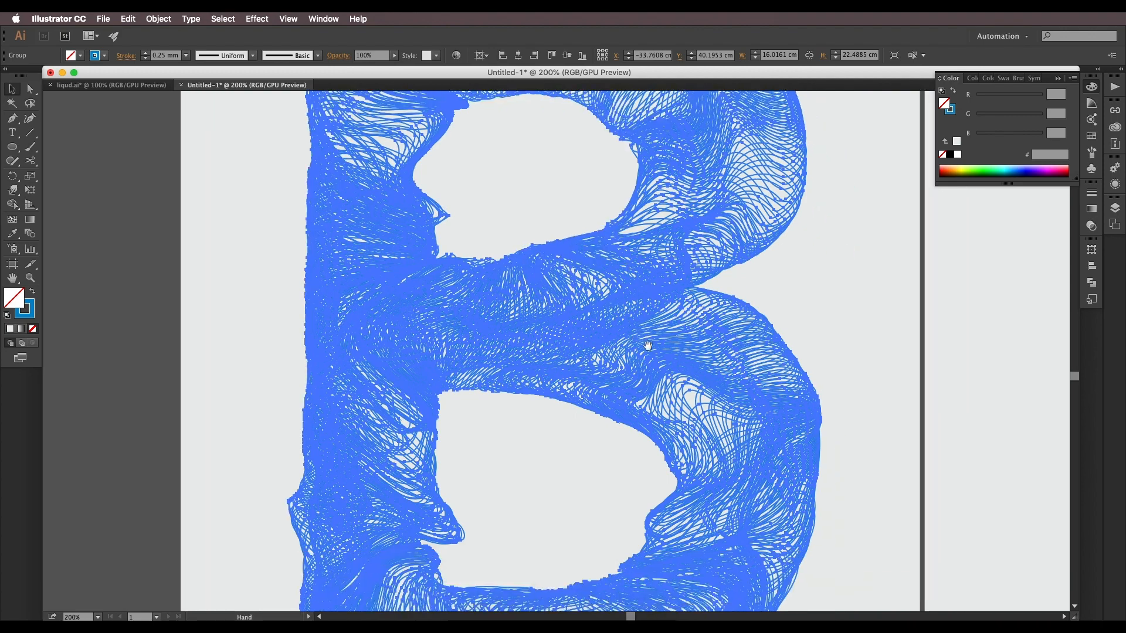
{"action": "left_click_drag", "start_coordinate": [716, 425], "coordinate": [696, 313]}
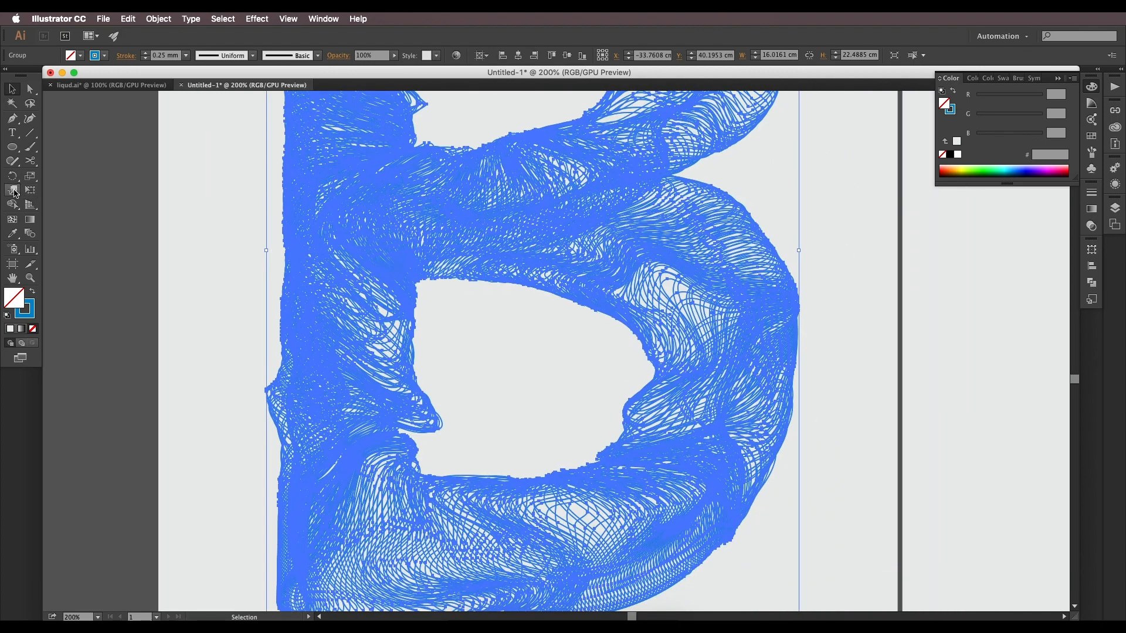
{"action": "left_click", "coordinate": [150, 283]}
{"action": "scroll", "coordinate": [393, 338], "scroll_direction": "down", "scroll_amount": 2}
{"action": "left_click_drag", "start_coordinate": [671, 372], "coordinate": [570, 392]}
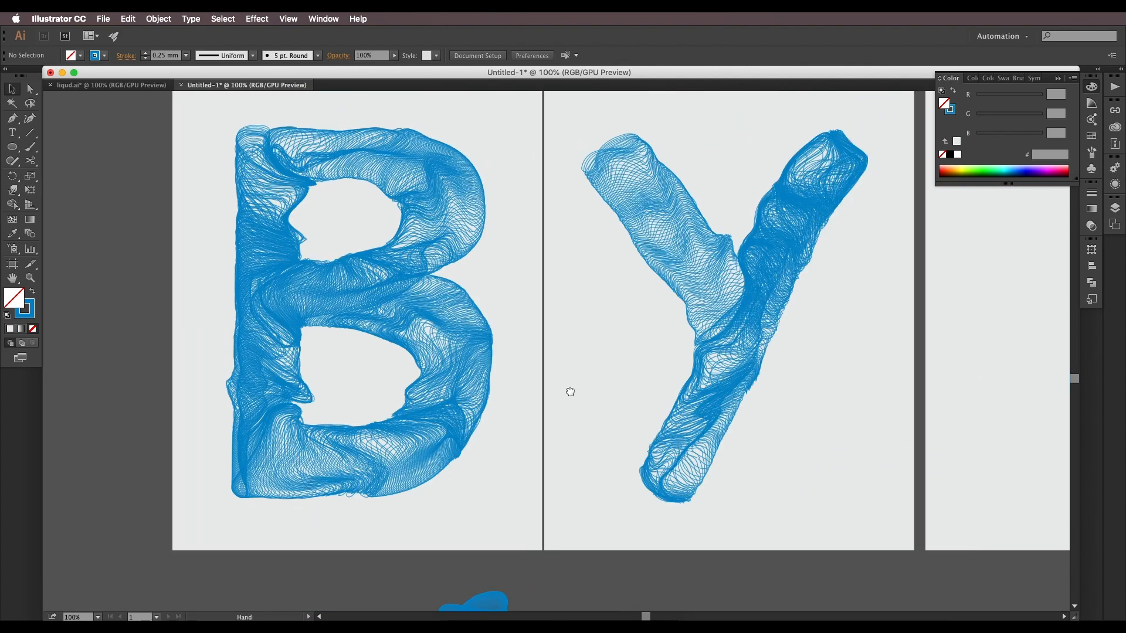
{"action": "left_click_drag", "start_coordinate": [471, 356], "coordinate": [464, 374]}
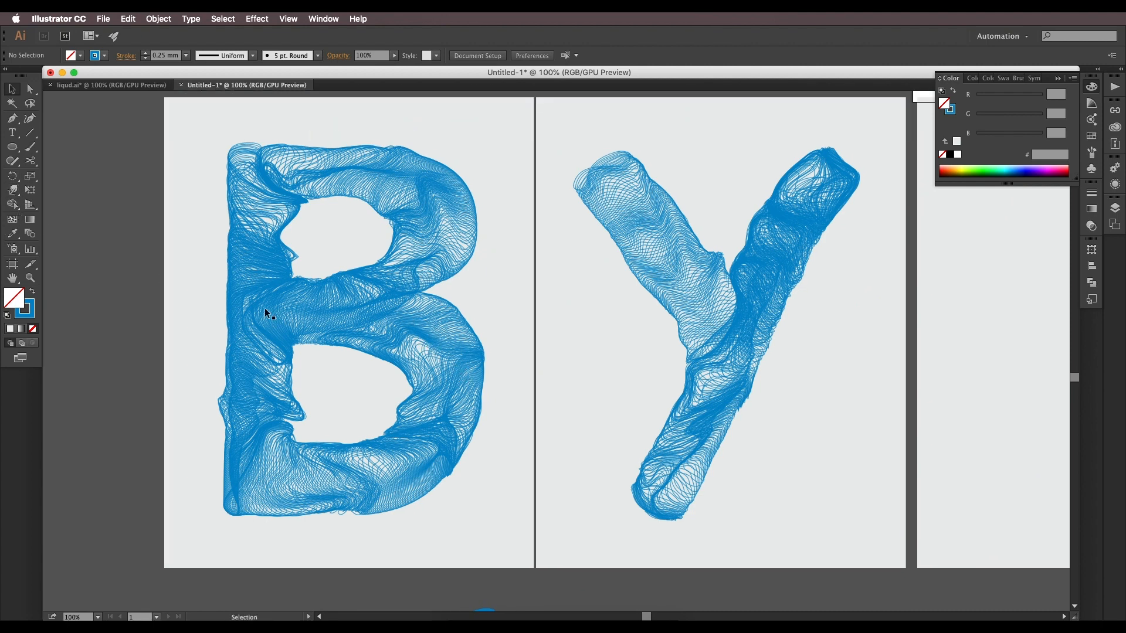
Step: Add the letter B as black League Gothic Regular text on the empty artboard beside the Y
{"action": "key", "text": "t"}
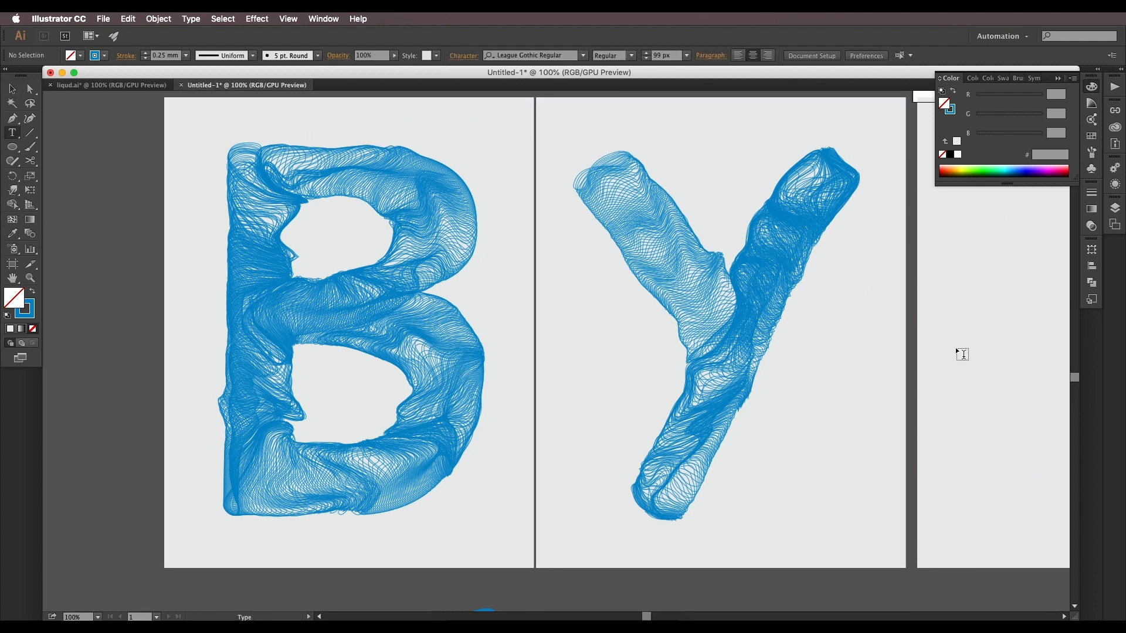
{"action": "left_click", "coordinate": [966, 342]}
{"action": "type", "text": "B"}
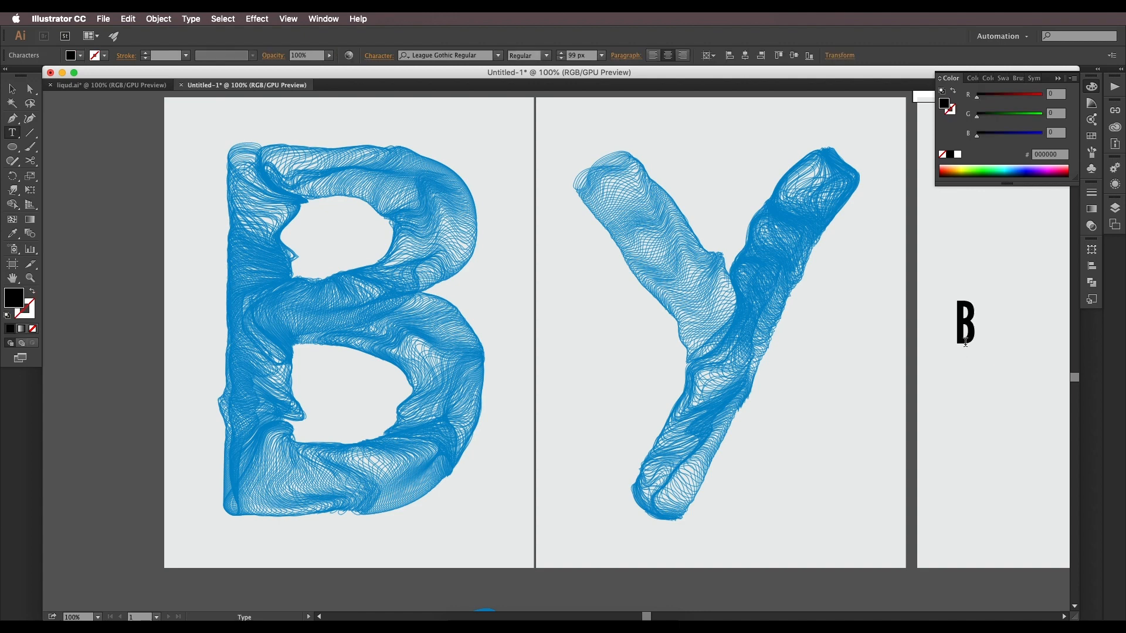
{"action": "left_click", "coordinate": [12, 89]}
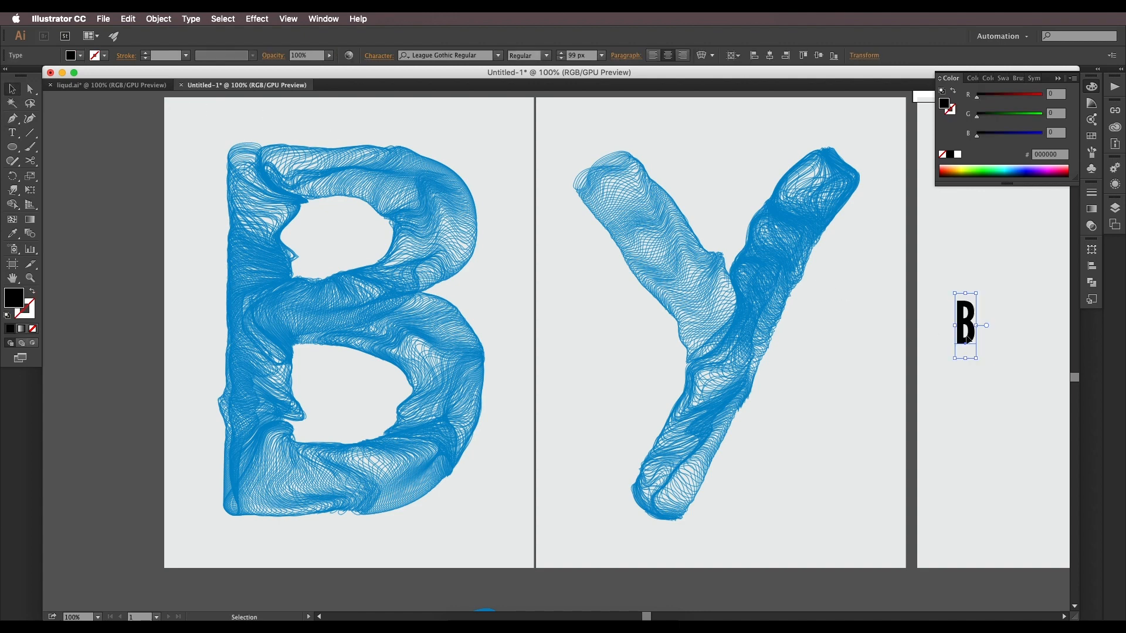
Step: Expand the B text into paths with both Object and Fill included
{"action": "left_click", "coordinate": [129, 20]}
{"action": "mouse_move", "coordinate": [158, 19]}
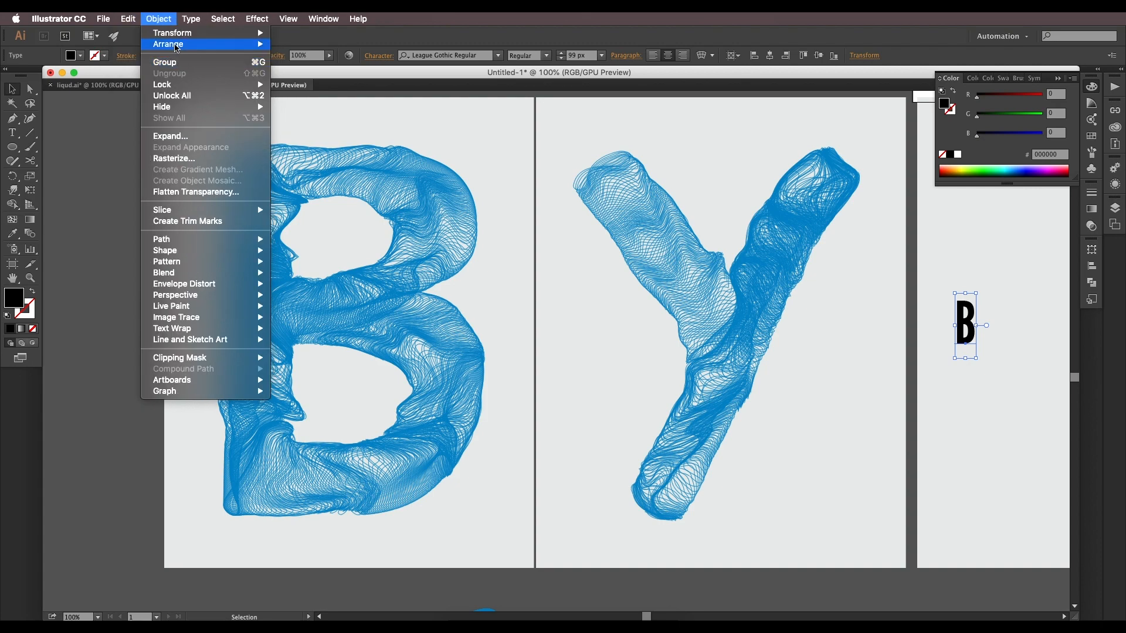
{"action": "left_click", "coordinate": [176, 137]}
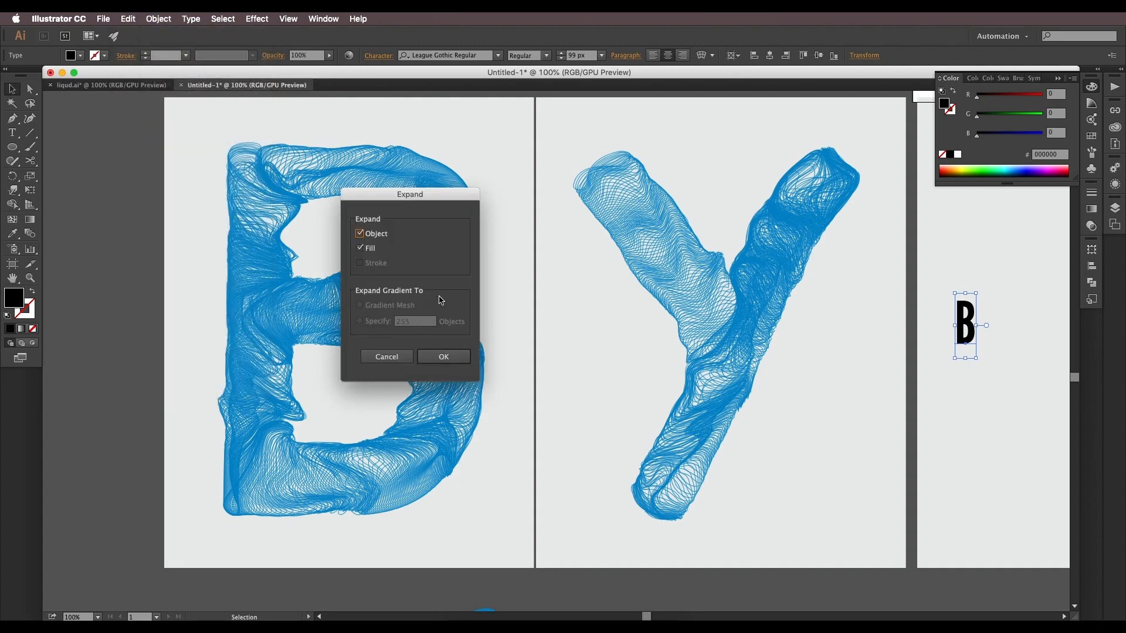
{"action": "left_click", "coordinate": [444, 356]}
Step: Isolate the B's compound path and delete its upper counter, leaving isolation mode when done
{"action": "scroll", "coordinate": [900, 393], "scroll_direction": "right", "scroll_amount": 5}
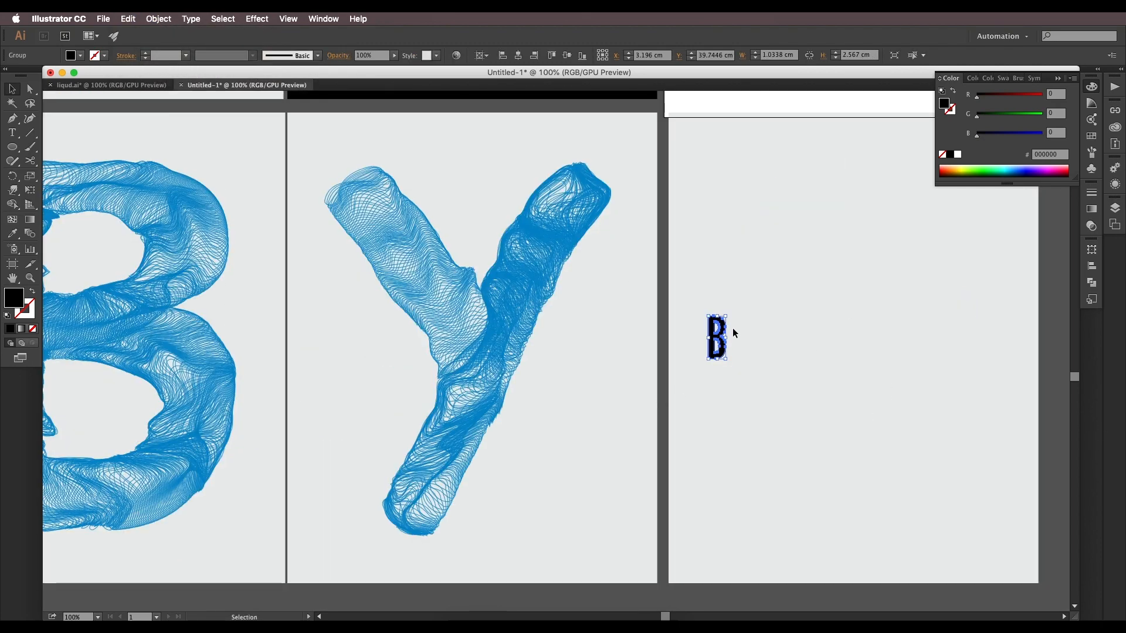
{"action": "scroll", "coordinate": [731, 330], "scroll_direction": "up", "scroll_amount": 6}
{"action": "double_click", "coordinate": [648, 352]}
{"action": "left_click", "coordinate": [649, 353]}
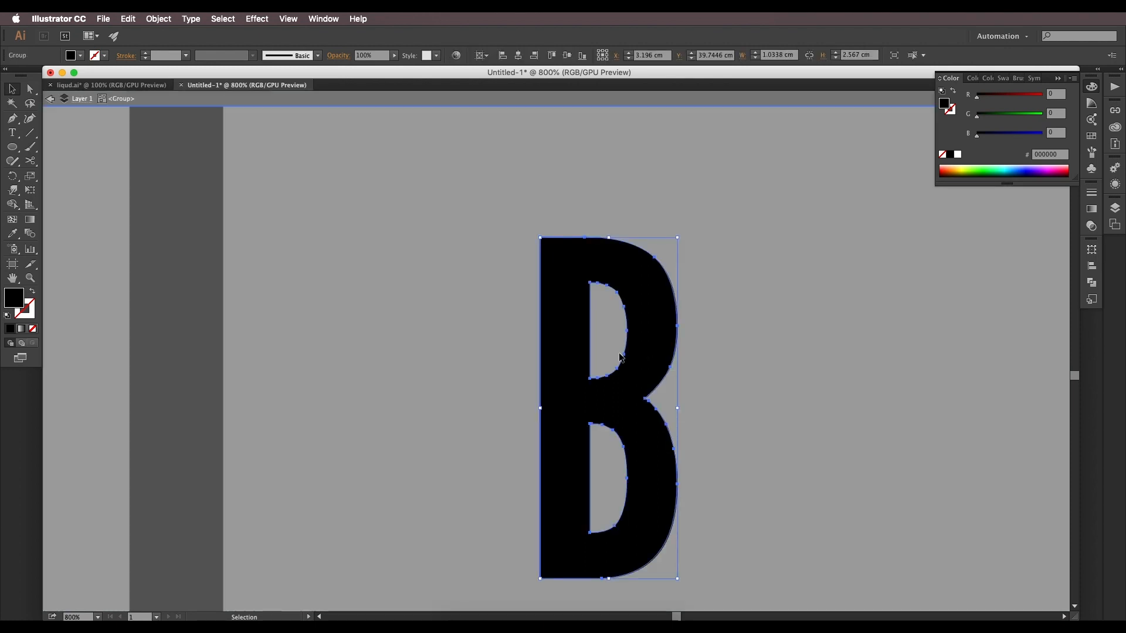
{"action": "double_click", "coordinate": [620, 355]}
{"action": "left_click", "coordinate": [623, 360]}
{"action": "key", "text": "Delete"}
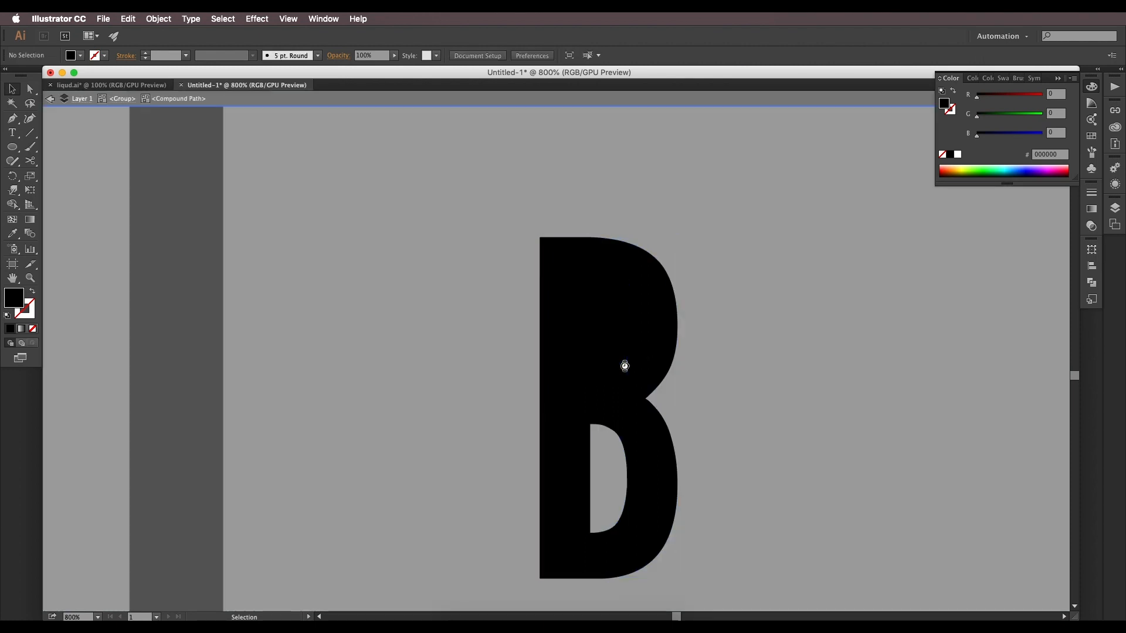
{"action": "left_click", "coordinate": [648, 358]}
{"action": "double_click", "coordinate": [710, 378]}
Step: Swap the B's fill and stroke so it has a black outline and no fill
{"action": "left_click", "coordinate": [625, 386]}
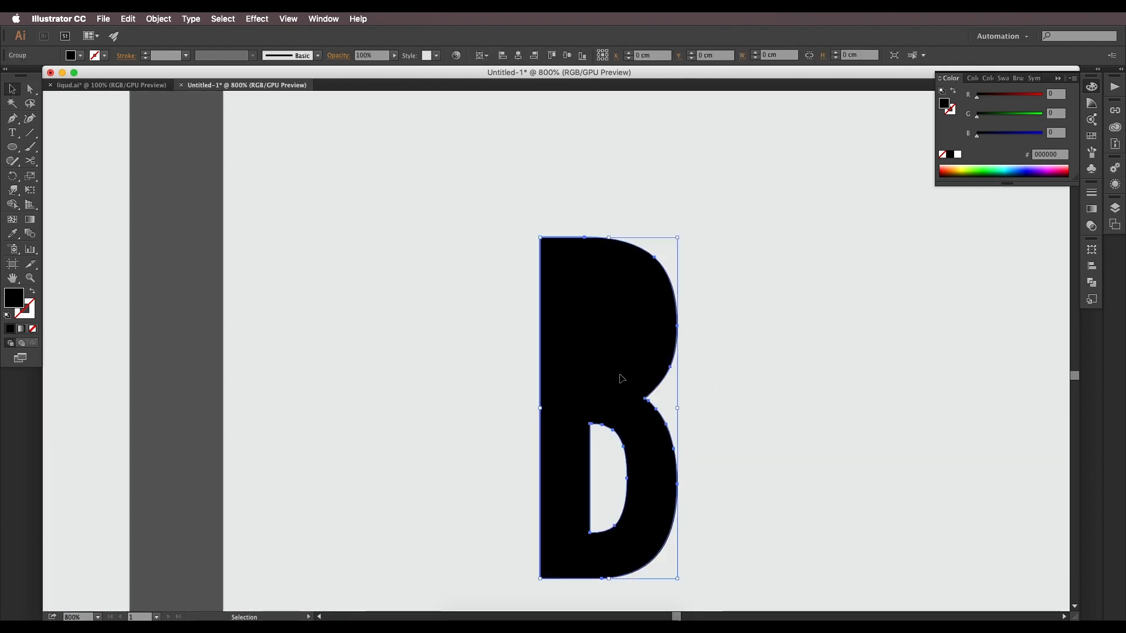
{"action": "left_click", "coordinate": [34, 295]}
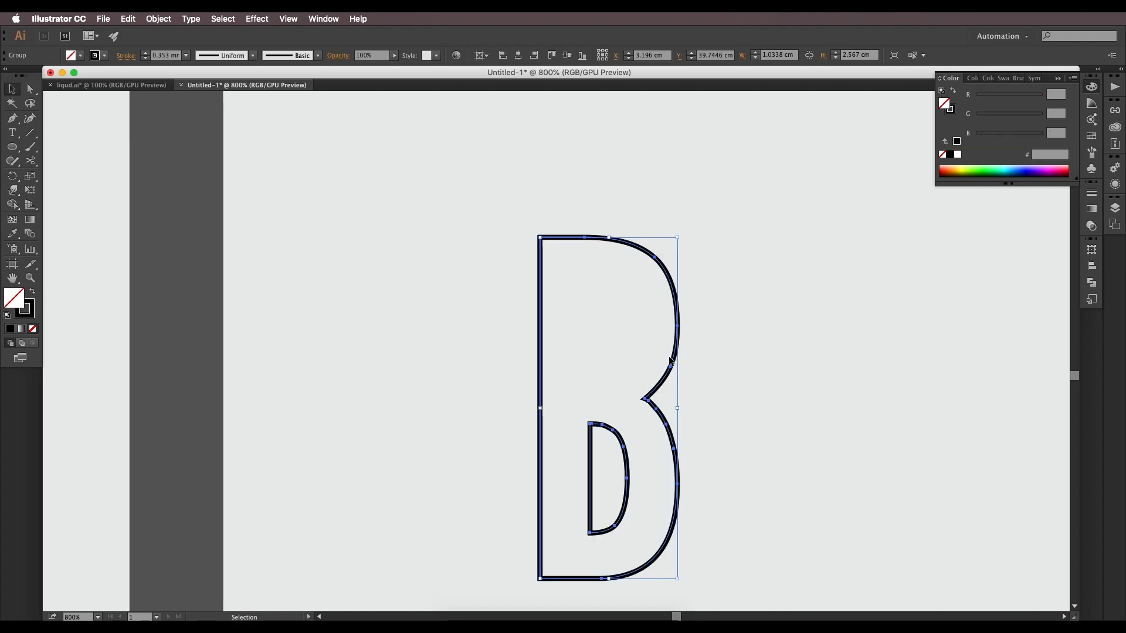
{"action": "left_click", "coordinate": [369, 386]}
{"action": "scroll", "coordinate": [559, 421], "scroll_direction": "down", "scroll_amount": 2}
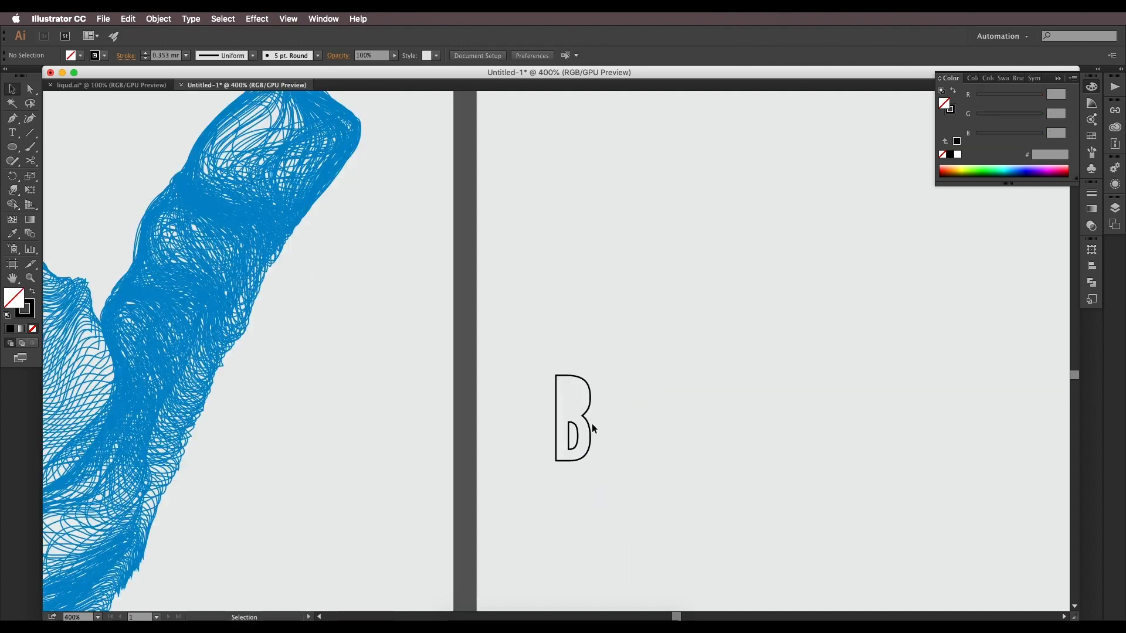
Step: Isolate the outlined B's compound path, delete its lower counter, and leave isolation mode
{"action": "double_click", "coordinate": [578, 437]}
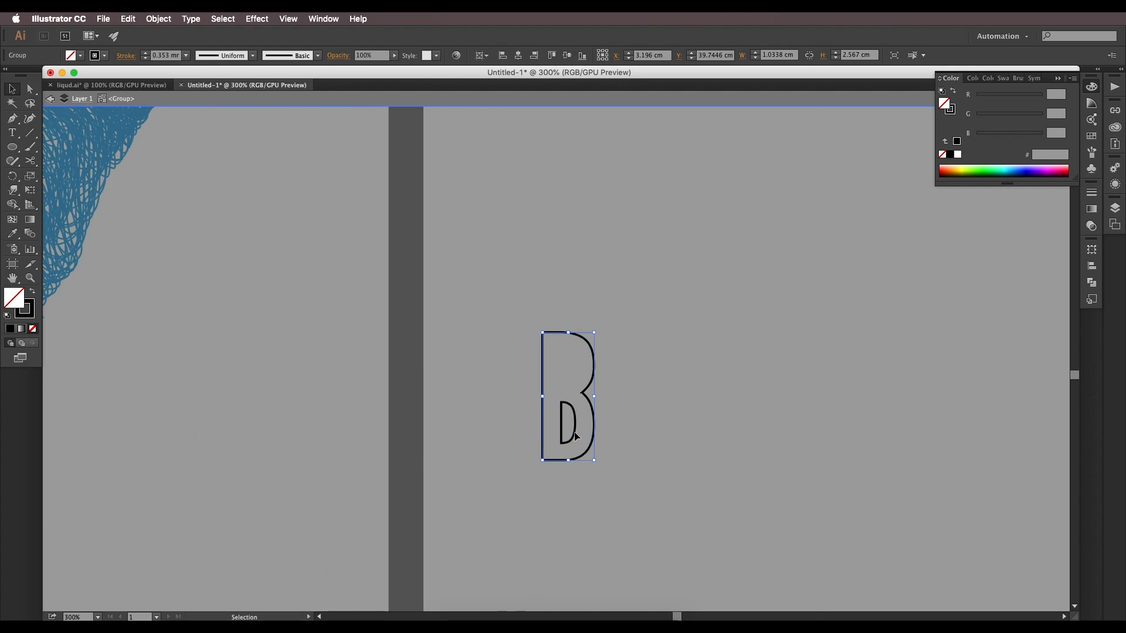
{"action": "scroll", "coordinate": [576, 437], "scroll_direction": "up", "scroll_amount": 2}
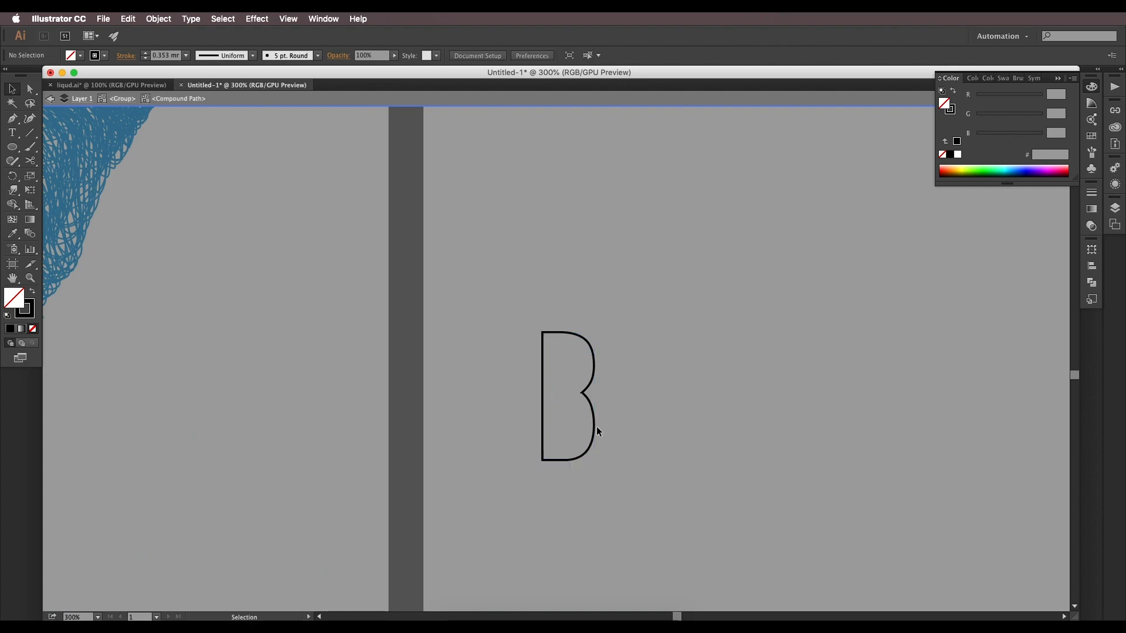
{"action": "double_click", "coordinate": [597, 427]}
{"action": "left_click", "coordinate": [595, 430]}
Step: Enlarge the B outline to about 14.86 cm wide and 21.58 cm high on its artboard
{"action": "scroll", "coordinate": [588, 429], "scroll_direction": "down", "scroll_amount": 1}
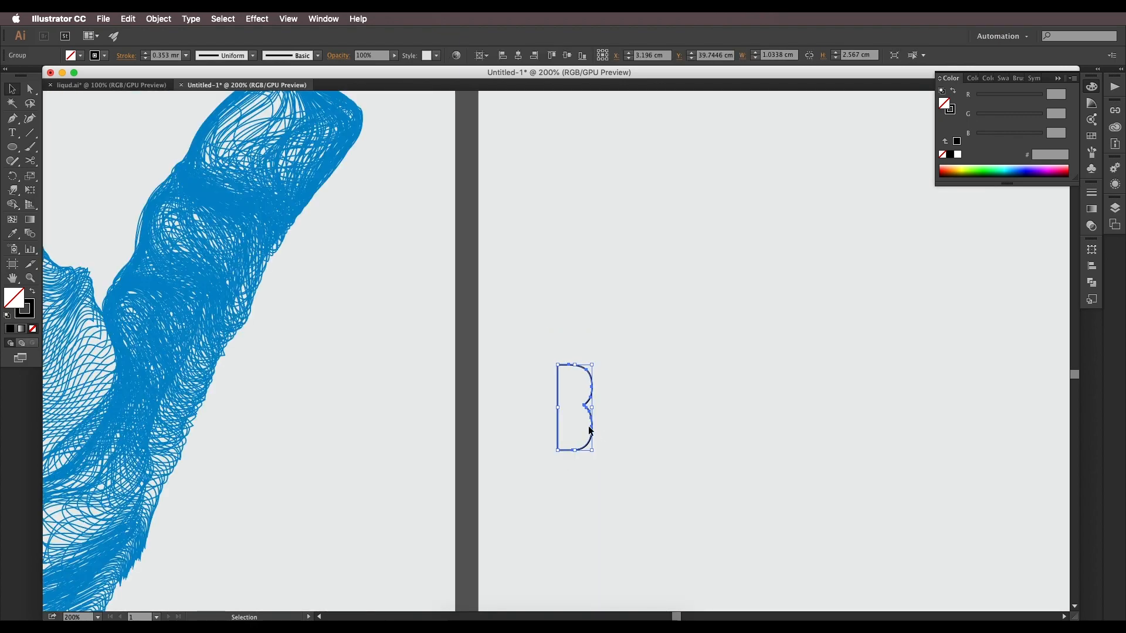
{"action": "scroll", "coordinate": [588, 428], "scroll_direction": "down", "scroll_amount": 2}
{"action": "left_click_drag", "start_coordinate": [590, 417], "coordinate": [816, 417]}
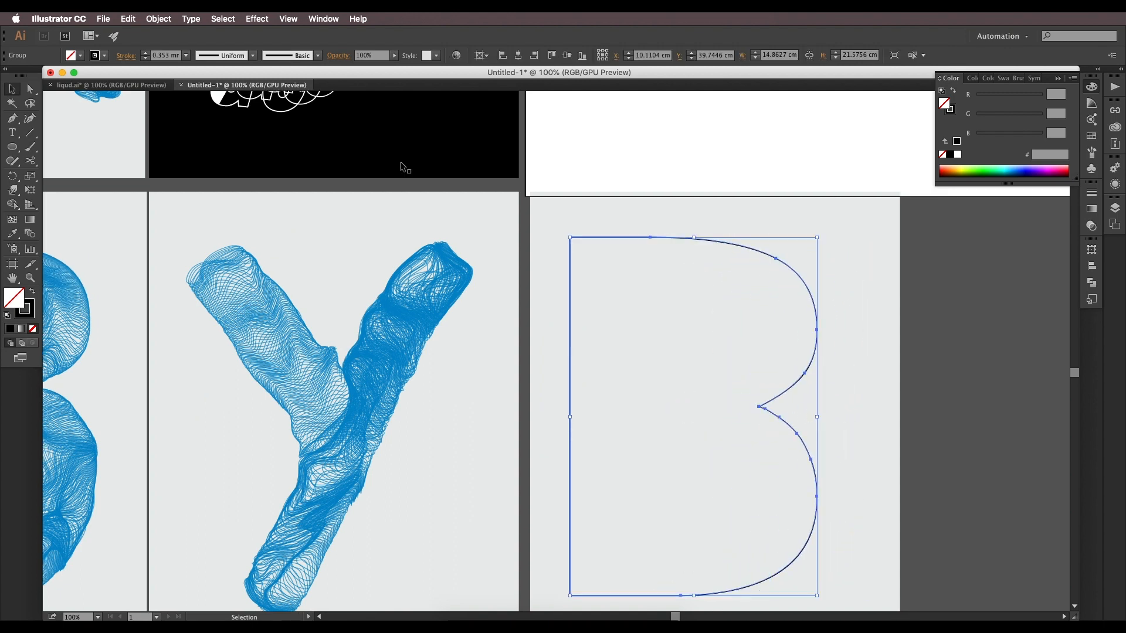
Step: Simplify the B path with a curve precision of 49% and an angle threshold of 103°, previewing the result
{"action": "left_click", "coordinate": [159, 19]}
{"action": "mouse_move", "coordinate": [201, 242]}
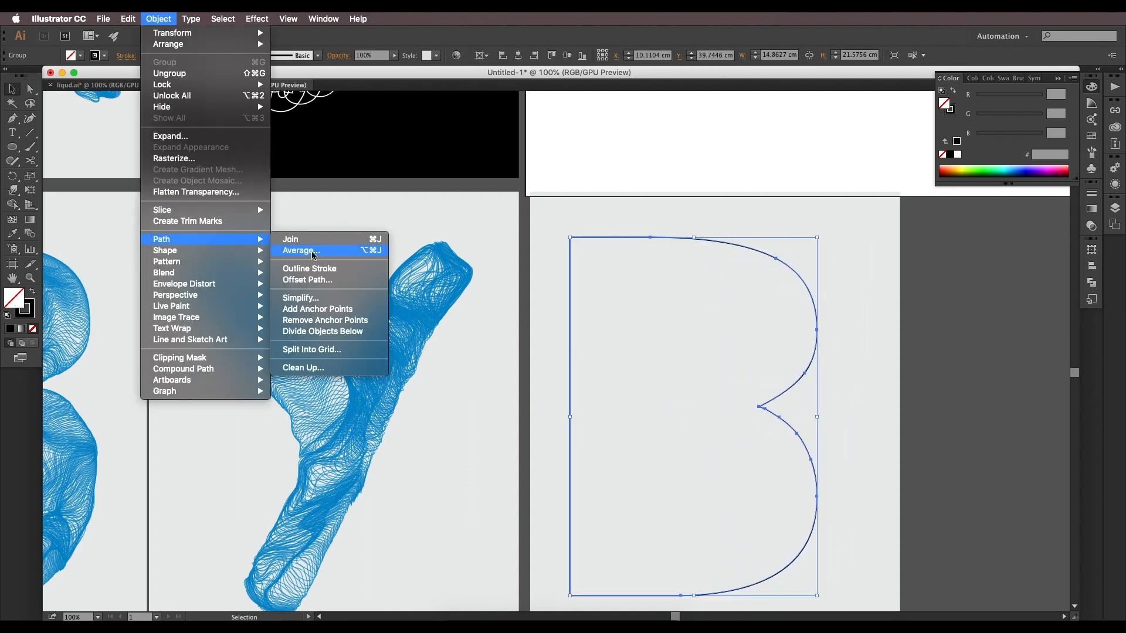
{"action": "left_click", "coordinate": [317, 299]}
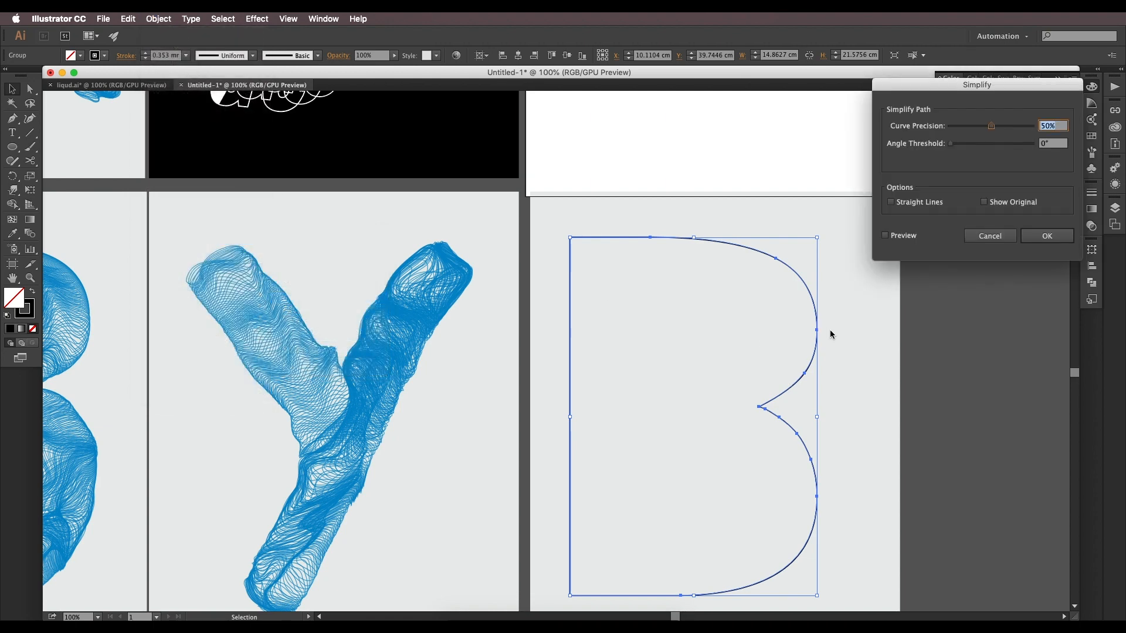
{"action": "left_click", "coordinate": [885, 236]}
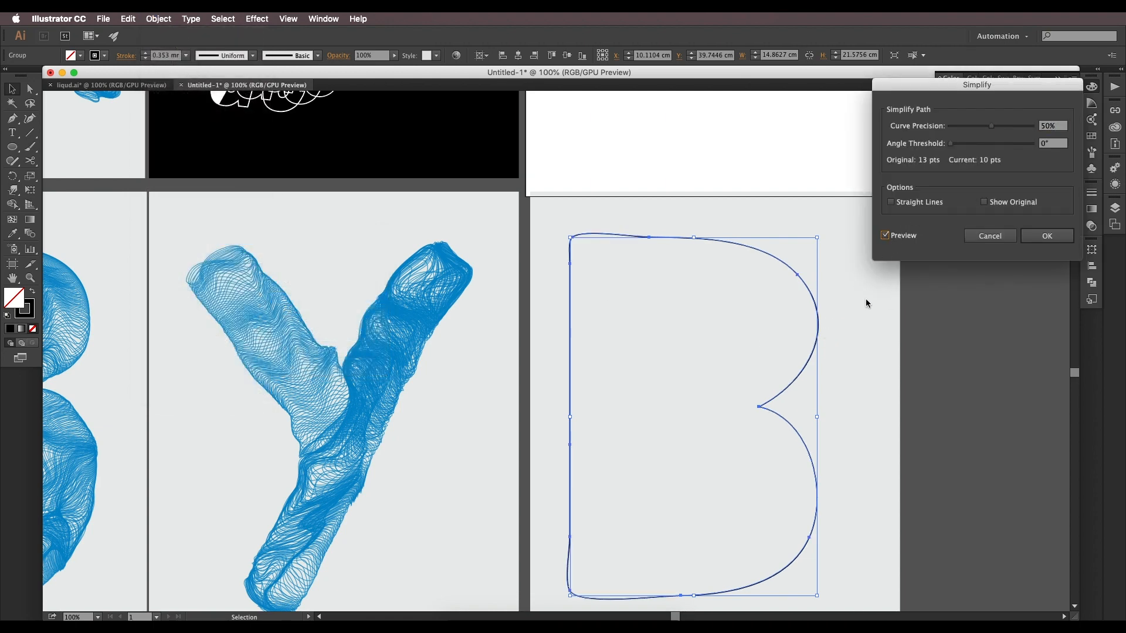
{"action": "mouse_move", "coordinate": [997, 130]}
{"action": "left_mouse_down"}
{"action": "mouse_move", "coordinate": [1007, 130]}
{"action": "mouse_move", "coordinate": [990, 129]}
{"action": "mouse_move", "coordinate": [1001, 148]}
{"action": "left_mouse_up"}
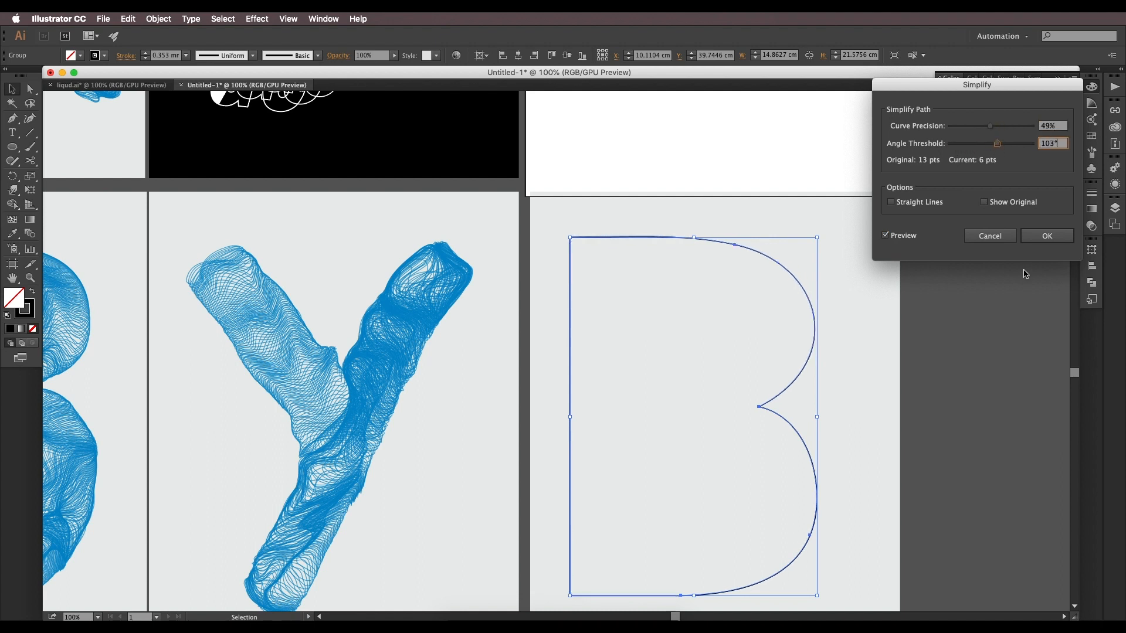
{"action": "left_click", "coordinate": [1047, 236]}
Step: Pull the B's middle notch point deep toward its stem with Direct Selection and lengthen its horizontal handles to round the bowls
{"action": "left_click", "coordinate": [33, 90]}
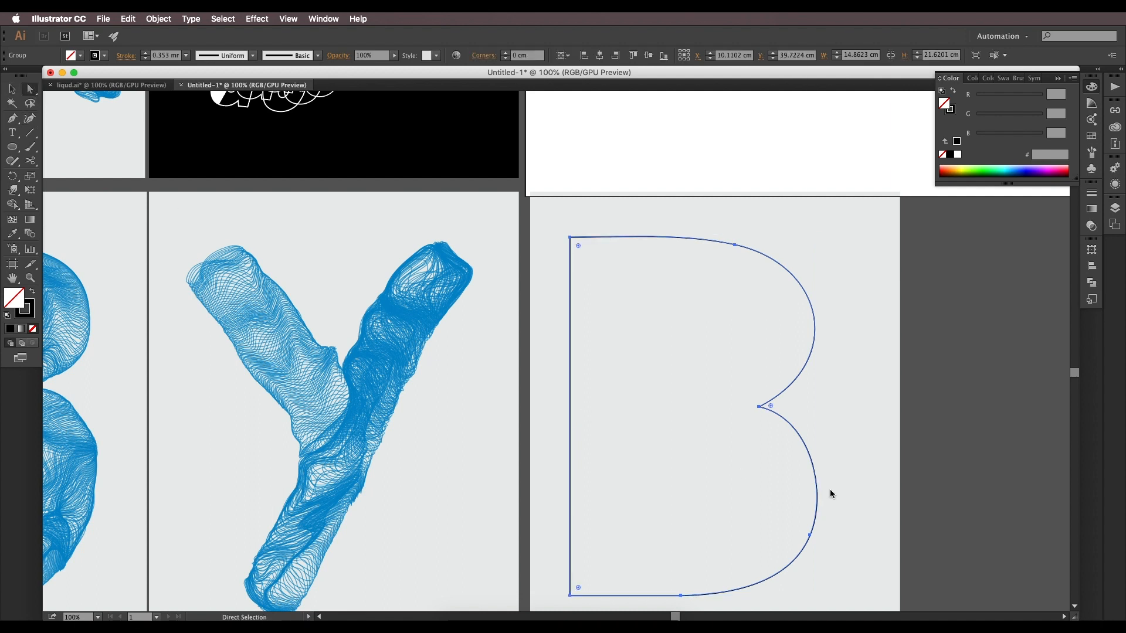
{"action": "left_click_drag", "start_coordinate": [759, 406], "coordinate": [793, 402]}
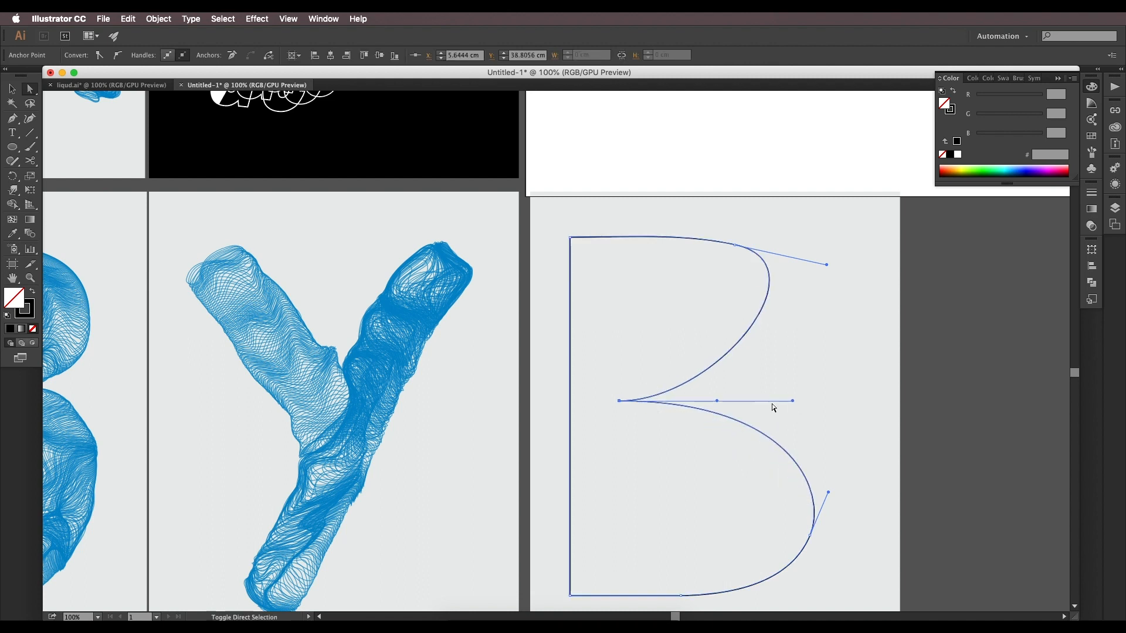
{"action": "left_click_drag", "start_coordinate": [717, 401], "coordinate": [756, 404]}
{"action": "left_click_drag", "start_coordinate": [841, 402], "coordinate": [854, 401]}
{"action": "key", "text": "v"}
{"action": "left_click", "coordinate": [490, 228]}
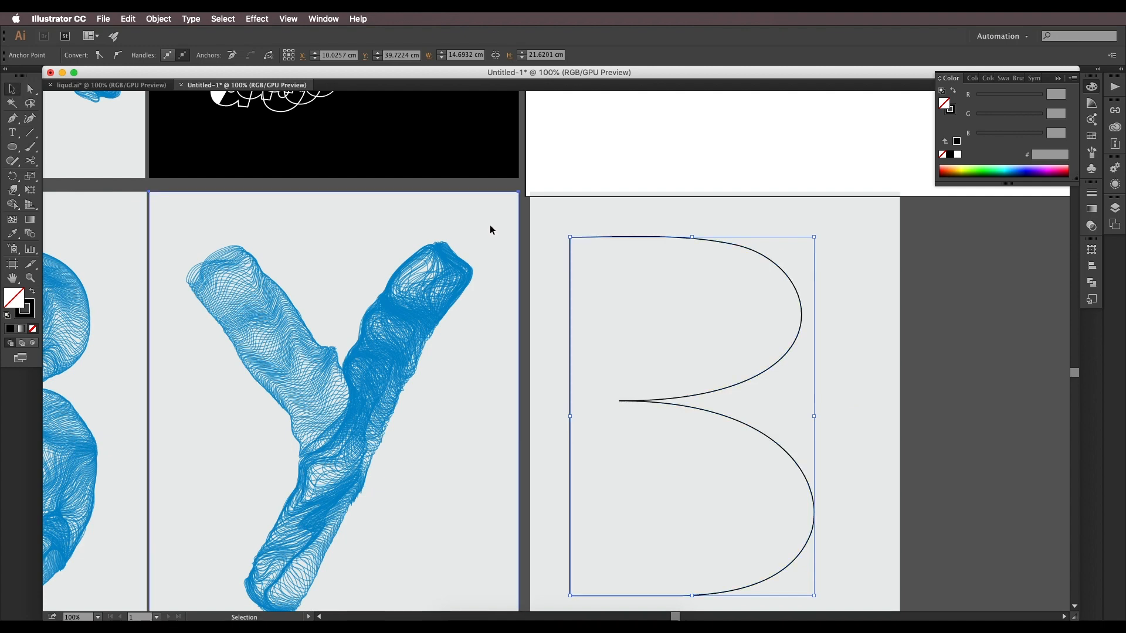
Step: Move the blue Y artwork off the middle artboard onto the one above the textured B, and clear the background selection
{"action": "key", "text": "super+minus"}
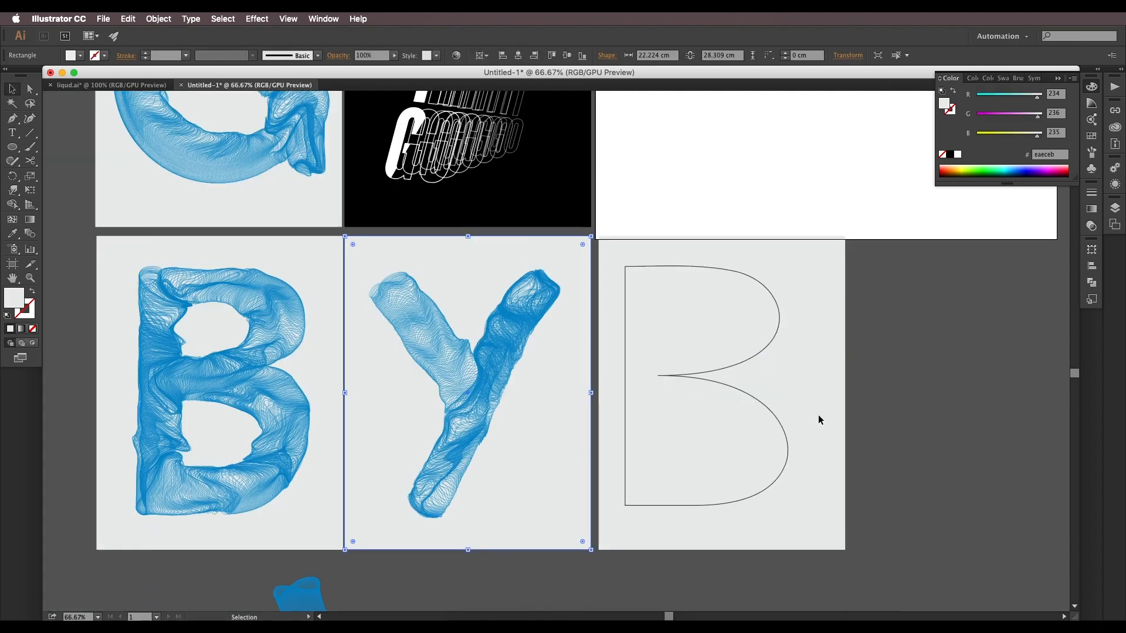
{"action": "key", "text": "super+minus"}
{"action": "scroll", "coordinate": [632, 409], "scroll_direction": "down", "scroll_amount": 2}
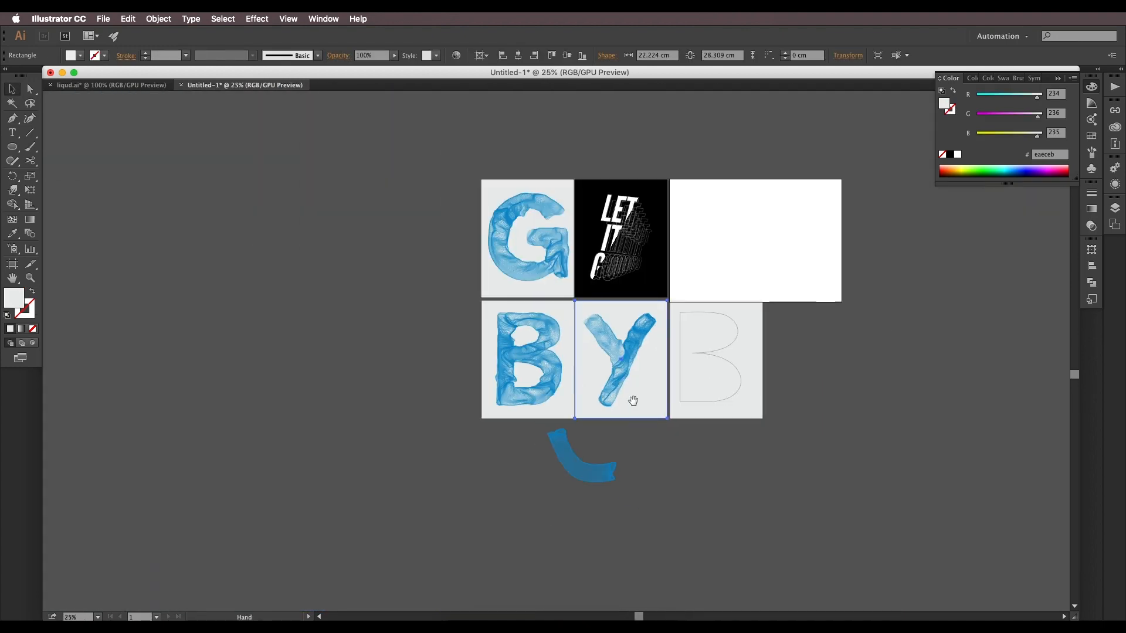
{"action": "left_click_drag", "start_coordinate": [634, 402], "coordinate": [626, 417]}
{"action": "scroll", "coordinate": [607, 392], "scroll_direction": "up", "scroll_amount": 2}
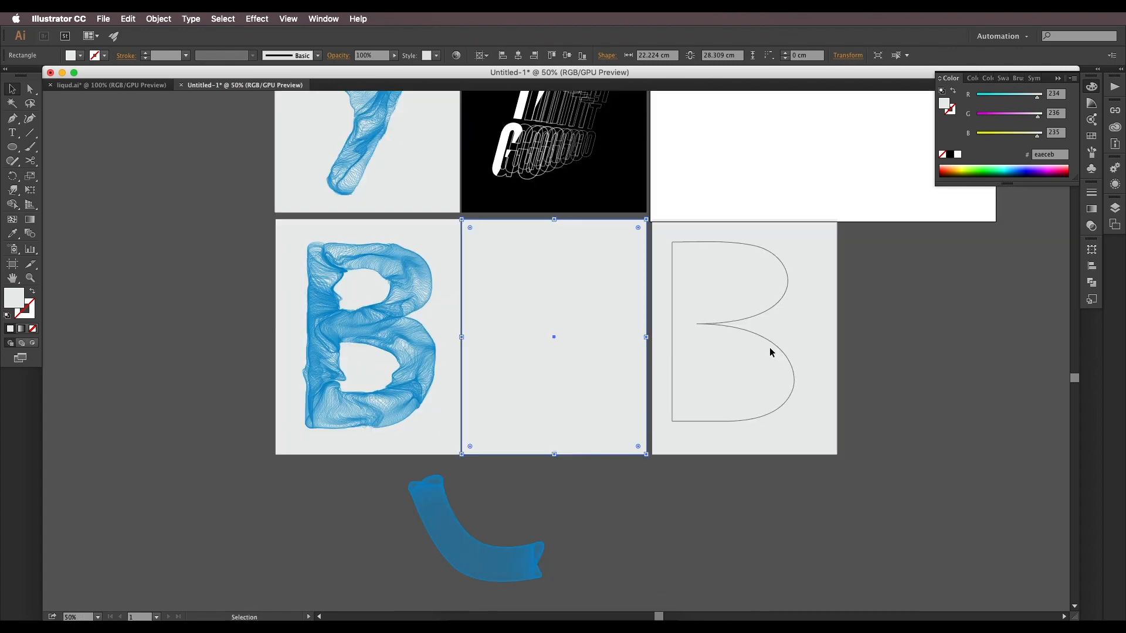
{"action": "left_click", "coordinate": [772, 352]}
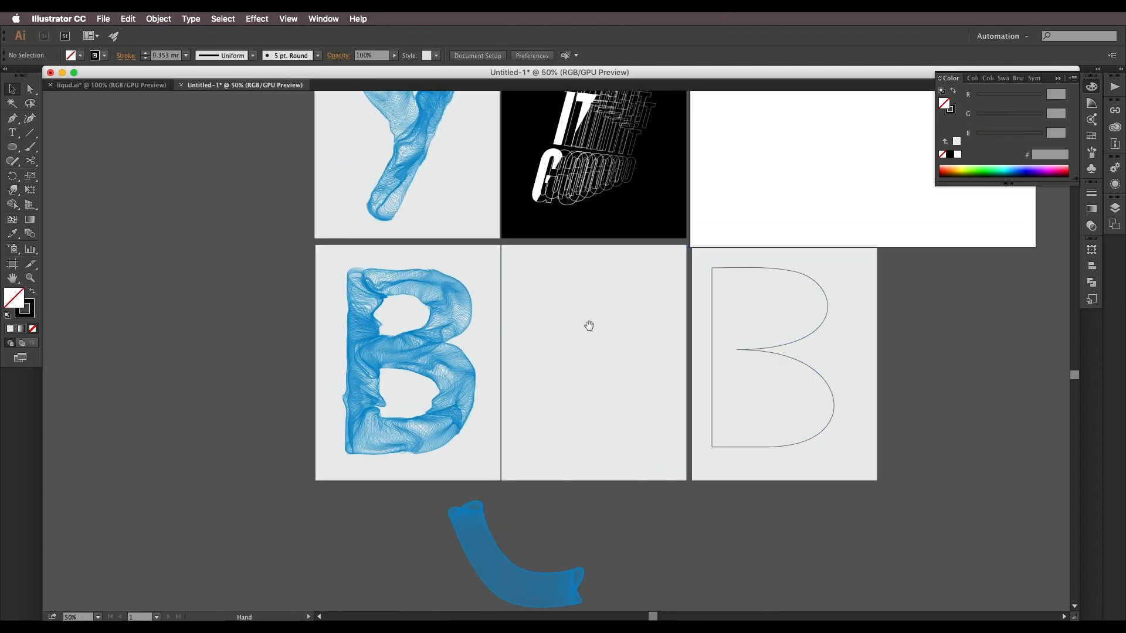
{"action": "left_click_drag", "start_coordinate": [589, 325], "coordinate": [606, 334]}
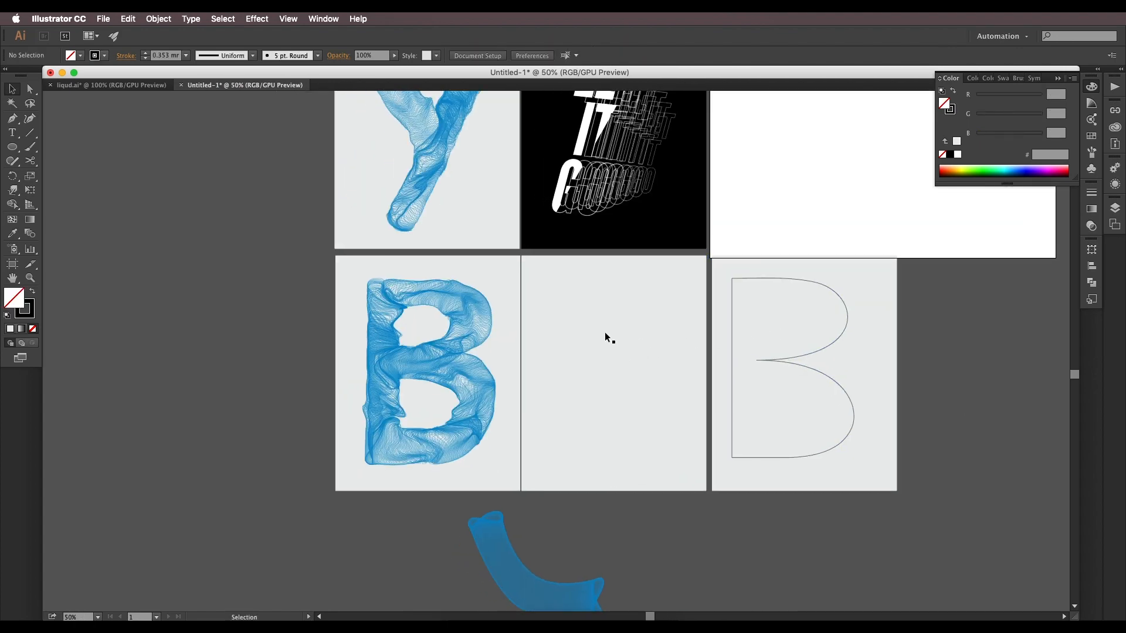
Step: Draw a closed B outline with the Pen tool on the emptied middle artboard, with a straight stem, two round bowls and a sharp notch
{"action": "key", "text": "p"}
{"action": "left_click", "coordinate": [560, 419], "text": "shift"}
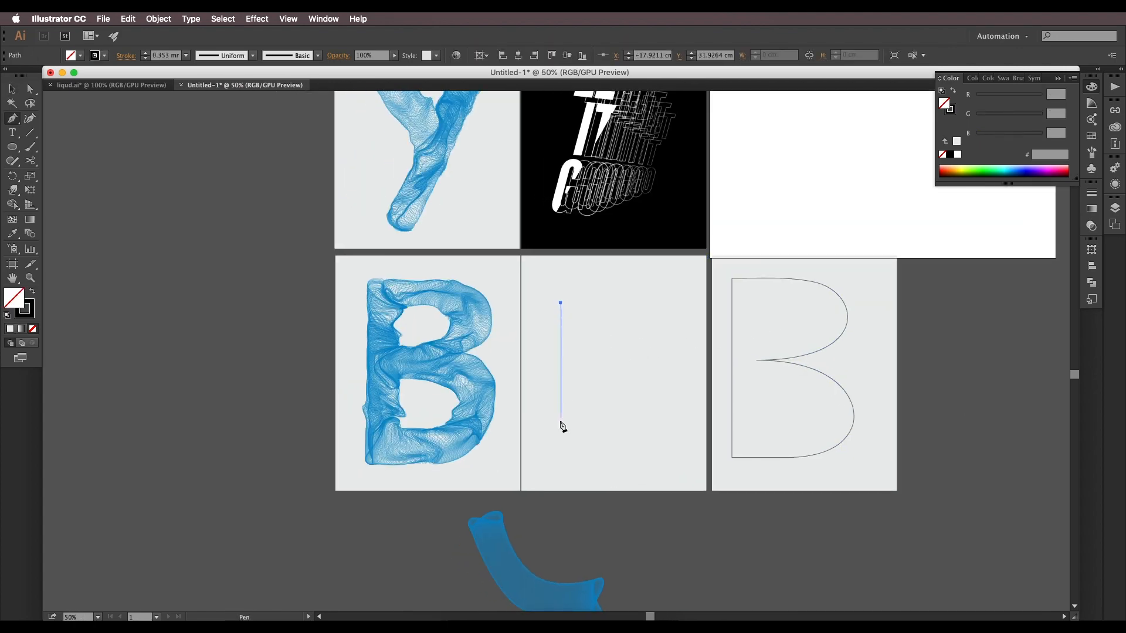
{"action": "left_click", "coordinate": [562, 456], "text": "shift"}
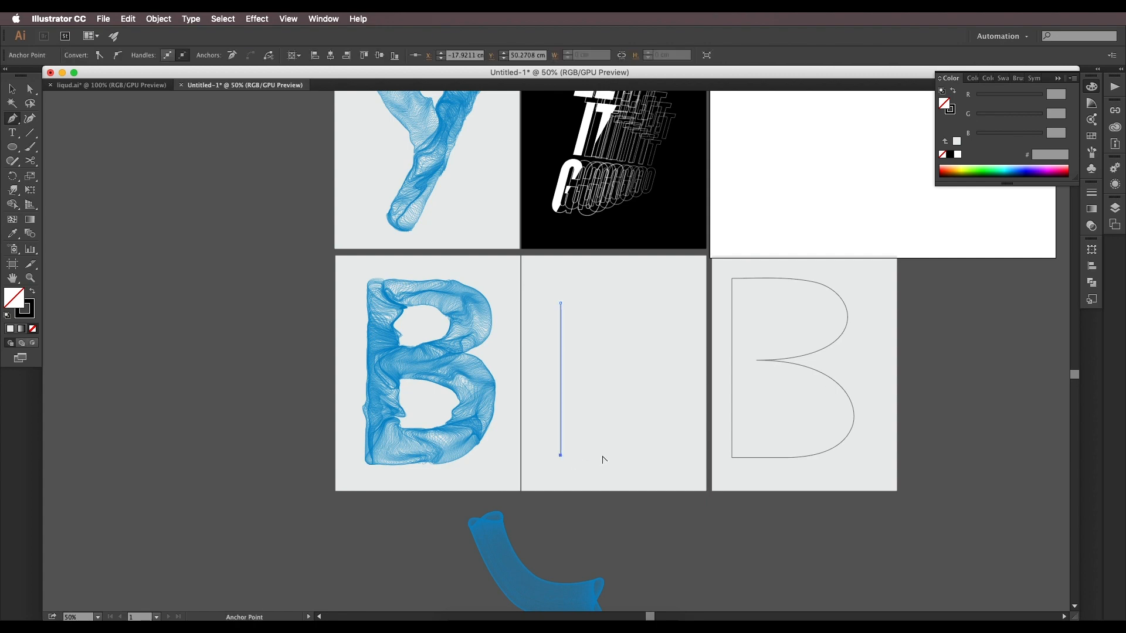
{"action": "key", "text": "super+equal"}
{"action": "left_click_drag", "start_coordinate": [531, 452], "coordinate": [592, 382]}
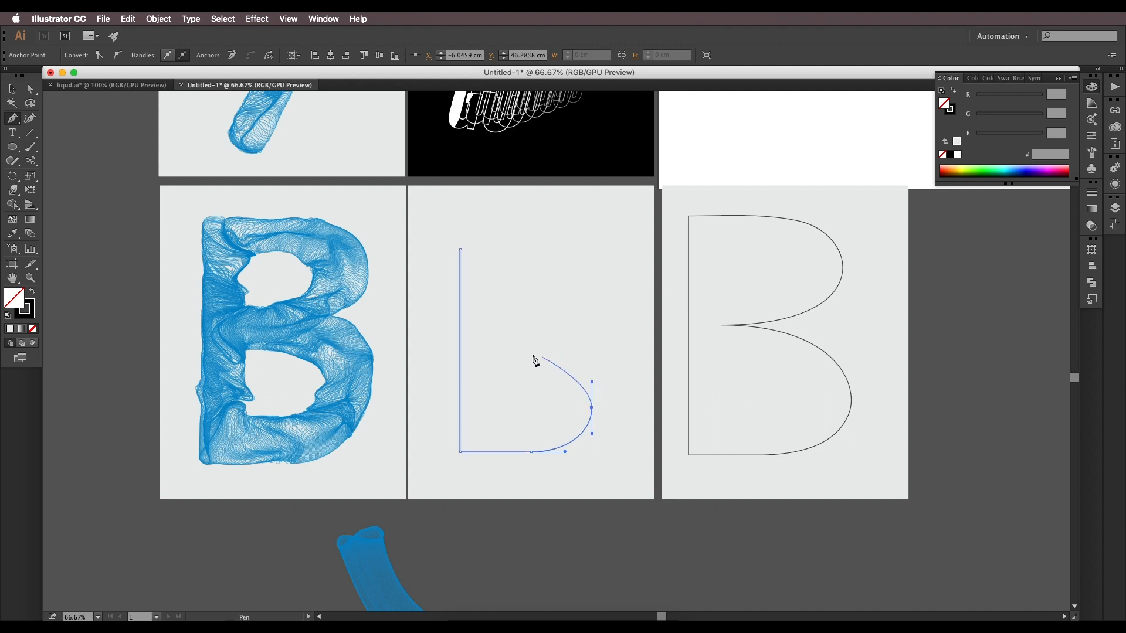
{"action": "left_click_drag", "start_coordinate": [489, 337], "coordinate": [405, 337]}
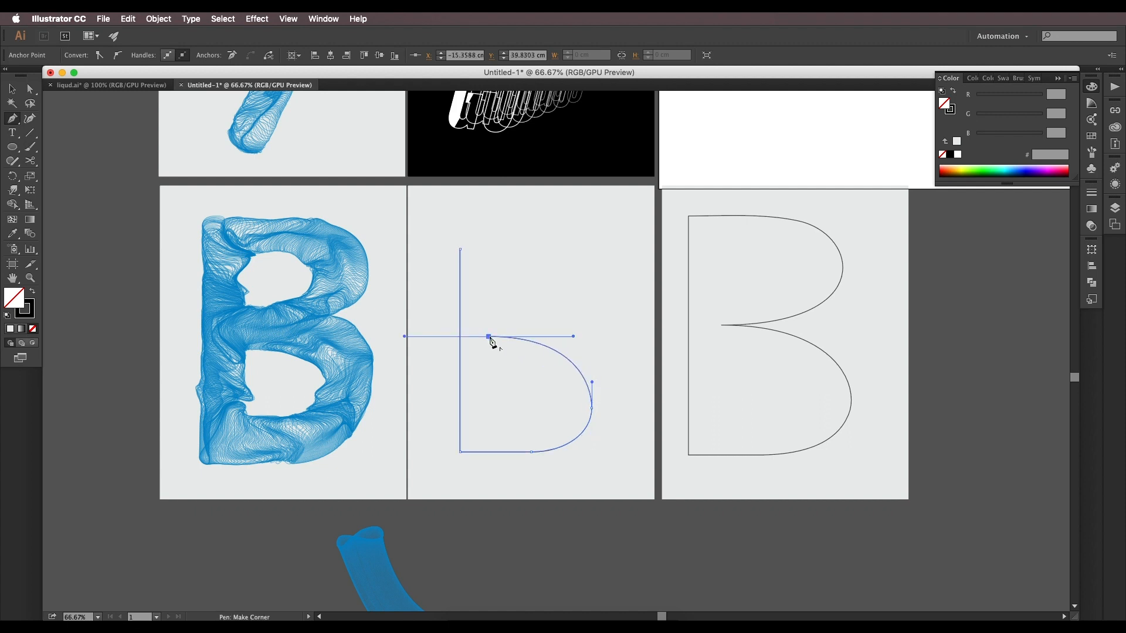
{"action": "left_click", "coordinate": [490, 338]}
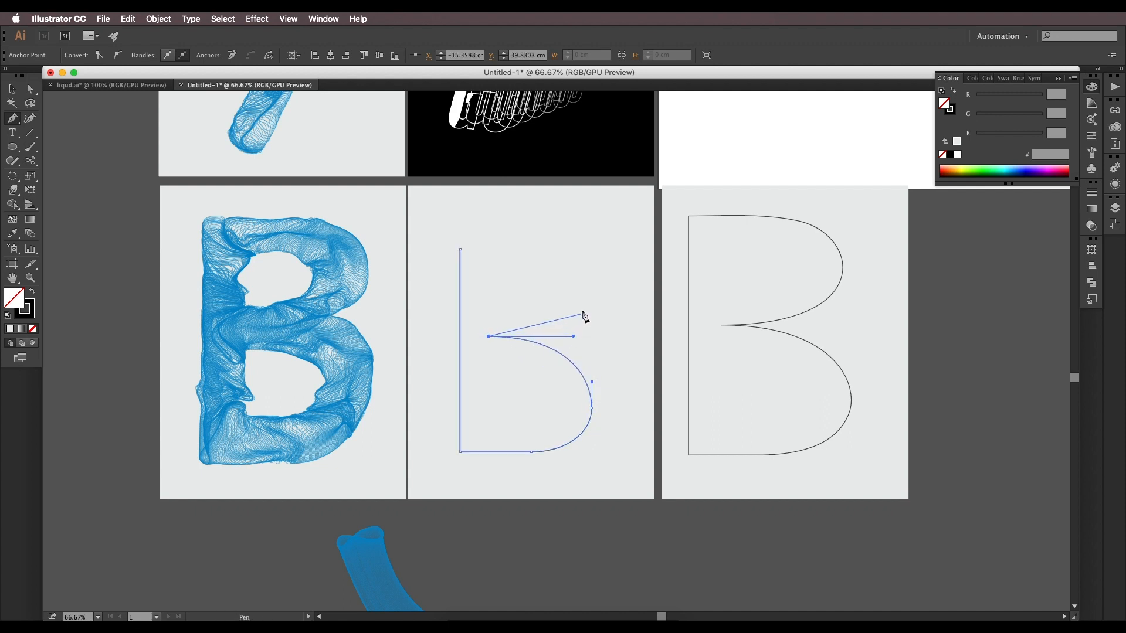
{"action": "left_click_drag", "start_coordinate": [585, 295], "coordinate": [520, 244]}
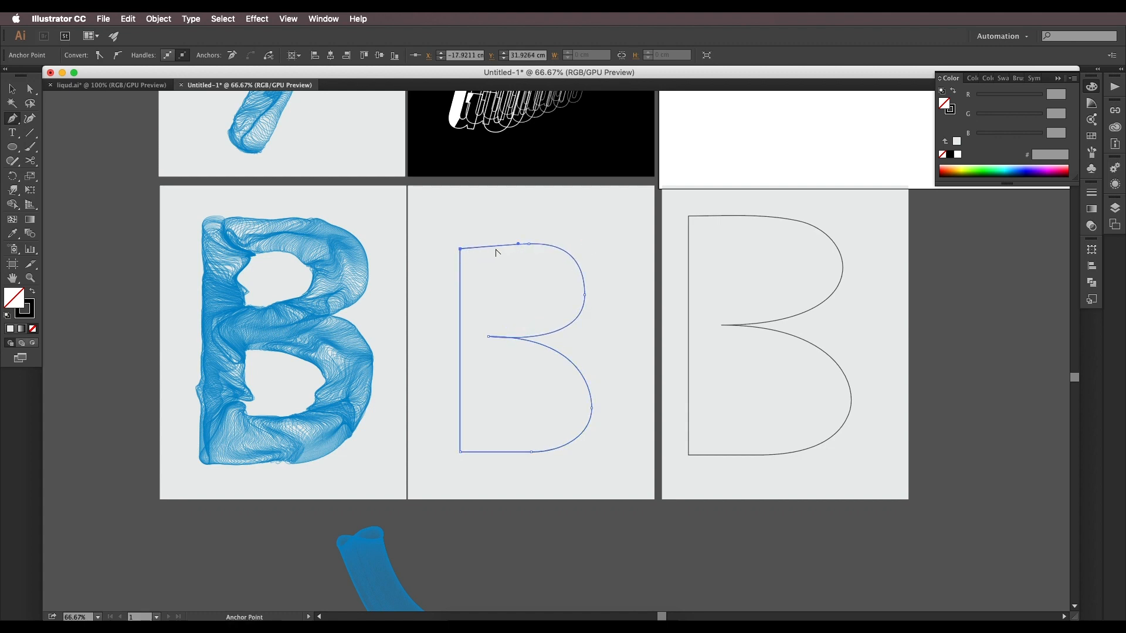
Step: Level the top edge of the hand-drawn B with Direct Selection and shorten the upper handle of its upper bowl
{"action": "scroll", "coordinate": [496, 251], "scroll_direction": "up", "scroll_amount": 2}
{"action": "left_click", "coordinate": [30, 90]}
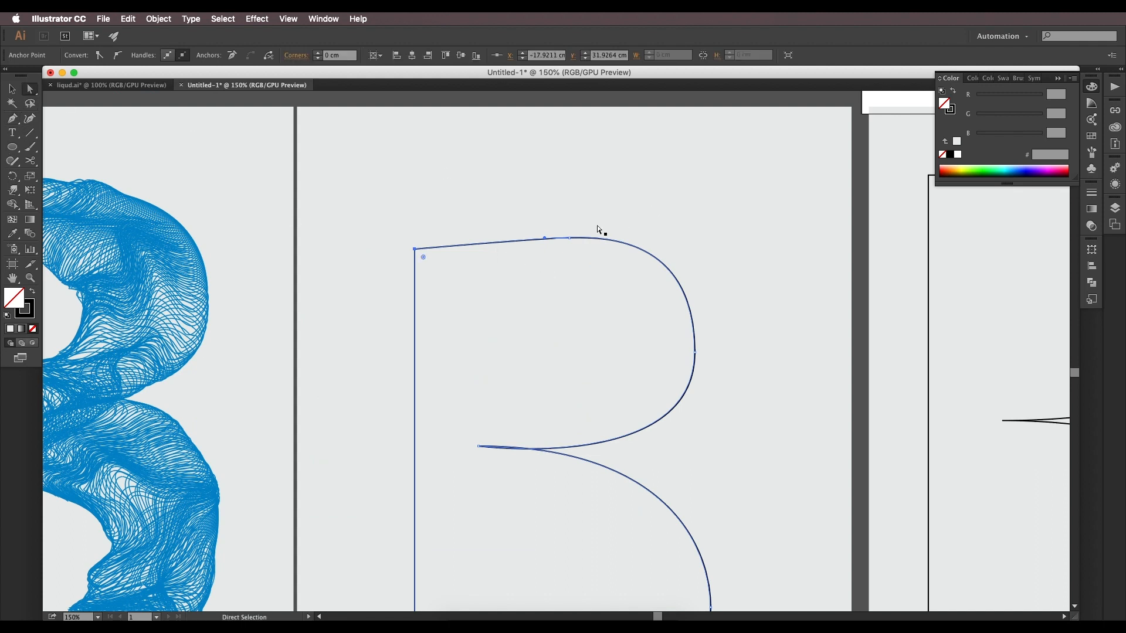
{"action": "left_click_drag", "start_coordinate": [570, 239], "coordinate": [601, 252]}
{"action": "mouse_move", "coordinate": [598, 254]}
{"action": "left_mouse_down"}
{"action": "mouse_move", "coordinate": [624, 252]}
{"action": "mouse_move", "coordinate": [606, 253]}
{"action": "left_mouse_up"}
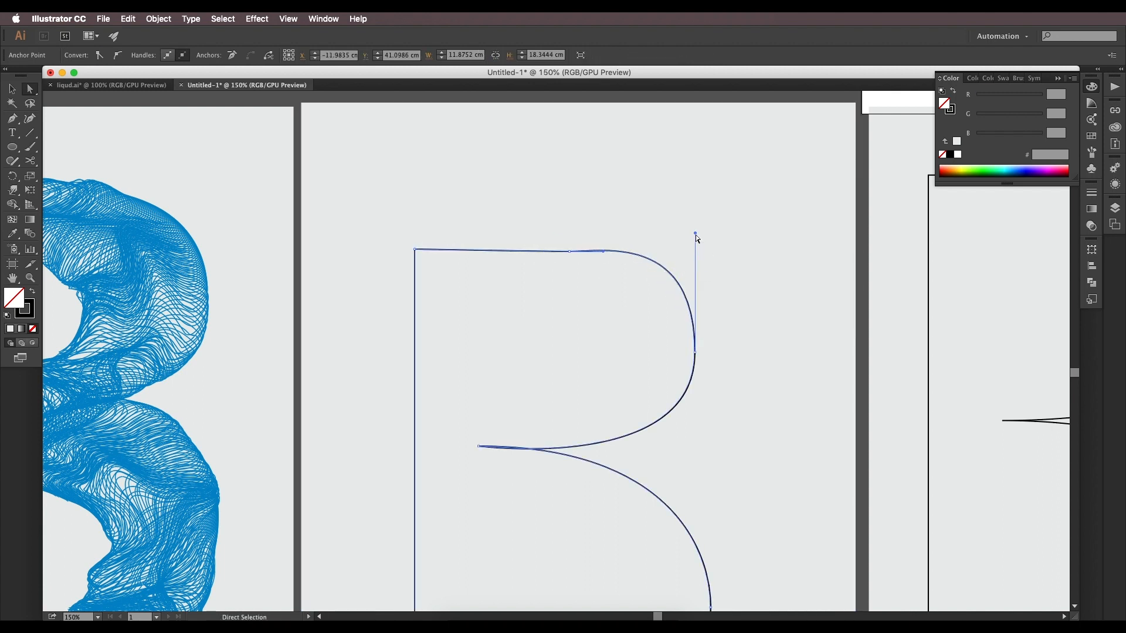
{"action": "left_click_drag", "start_coordinate": [696, 235], "coordinate": [695, 261]}
{"action": "scroll", "coordinate": [636, 413], "scroll_direction": "down", "scroll_amount": 2}
{"action": "left_click_drag", "start_coordinate": [691, 407], "coordinate": [681, 374]}
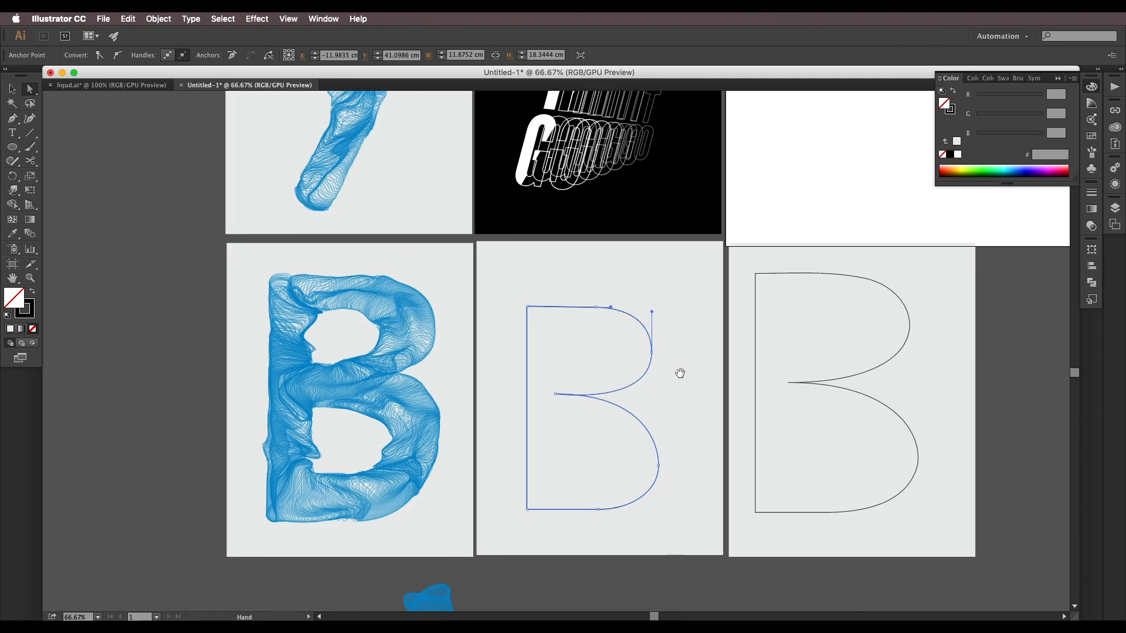
Step: Move the upper bowl's outermost point slightly outward, lower the middle notch point to separate the bowls, and deselect the path
{"action": "scroll", "coordinate": [665, 363], "scroll_direction": "up", "scroll_amount": 2}
{"action": "left_click_drag", "start_coordinate": [633, 341], "coordinate": [648, 341]}
{"action": "scroll", "coordinate": [726, 375], "scroll_direction": "down", "scroll_amount": 4}
{"action": "left_click_drag", "start_coordinate": [717, 401], "coordinate": [716, 374]}
{"action": "scroll", "coordinate": [718, 378], "scroll_direction": "up", "scroll_amount": 2}
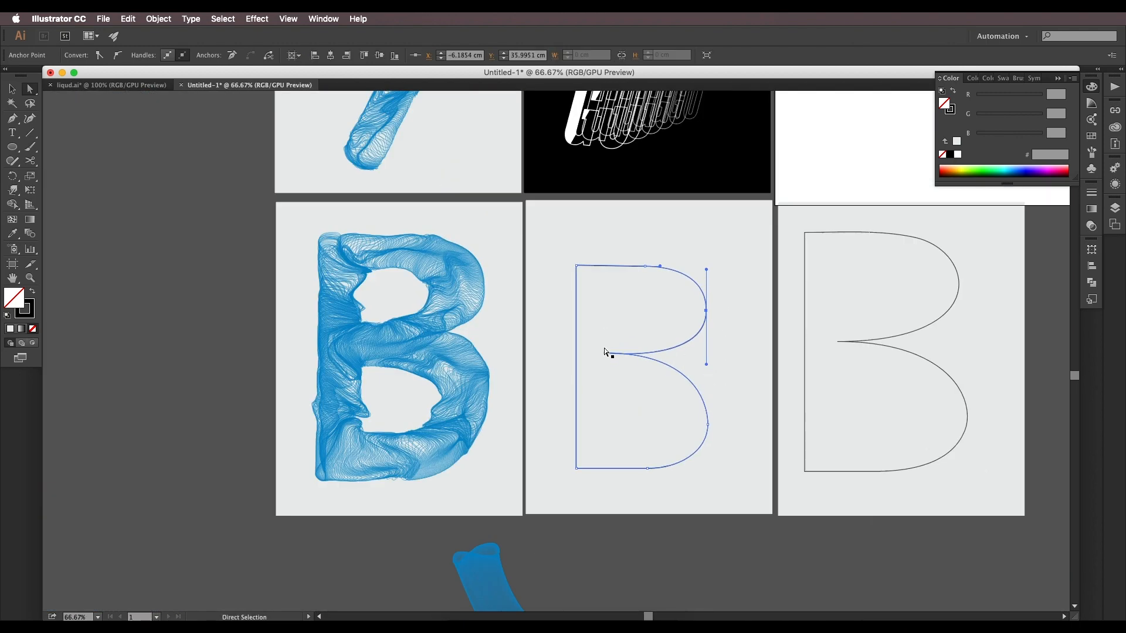
{"action": "left_click_drag", "start_coordinate": [604, 350], "coordinate": [605, 363]}
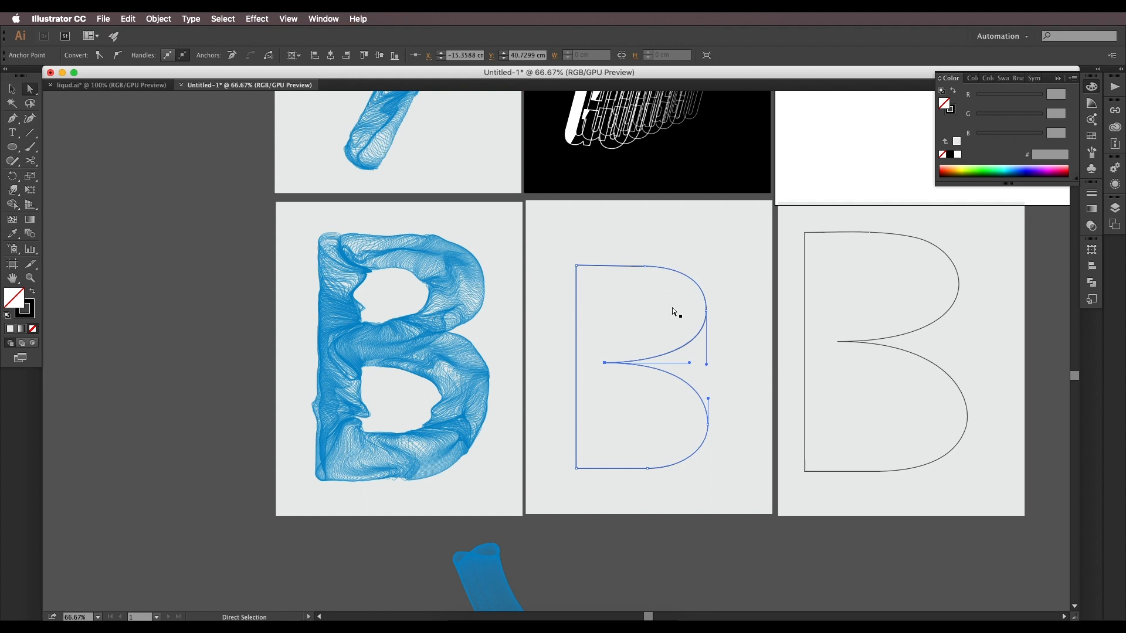
{"action": "left_click", "coordinate": [159, 176]}
Step: Delete the simplified font-based B outline from the third artboard, keeping the hand-drawn B
{"action": "key", "text": "space"}
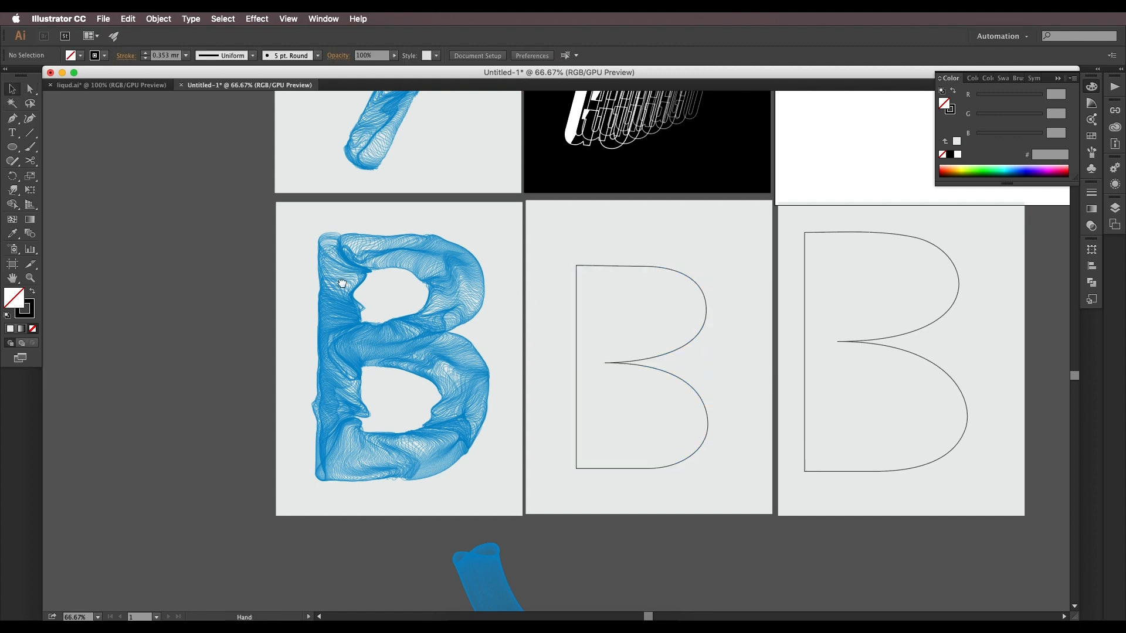
{"action": "left_click_drag", "start_coordinate": [342, 284], "coordinate": [333, 265]}
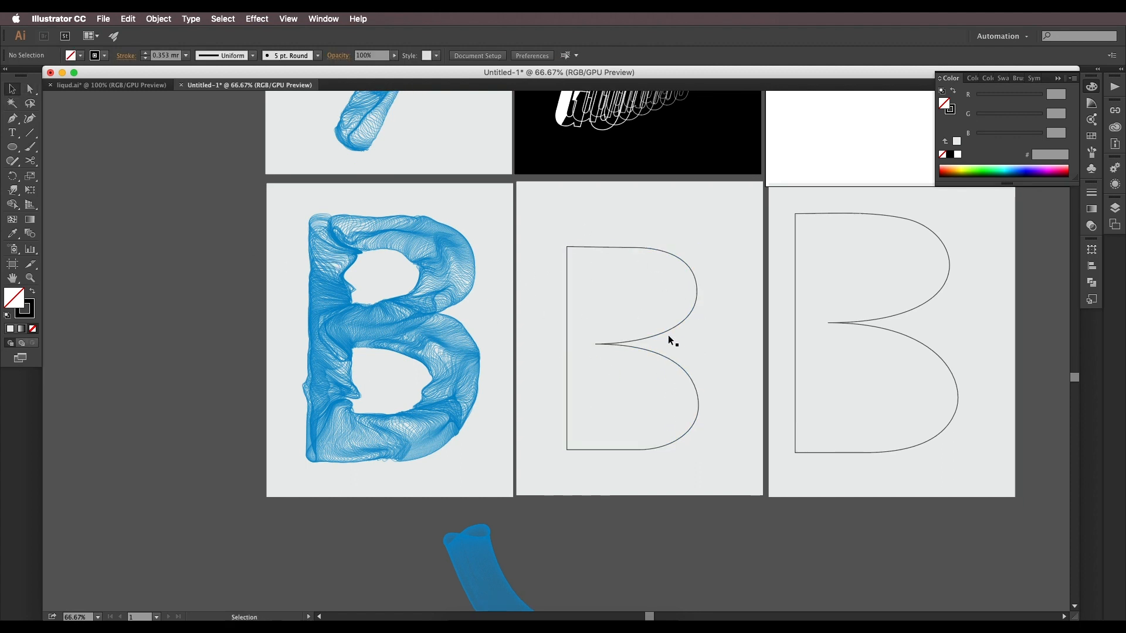
{"action": "left_click", "coordinate": [695, 306]}
{"action": "left_click", "coordinate": [853, 323]}
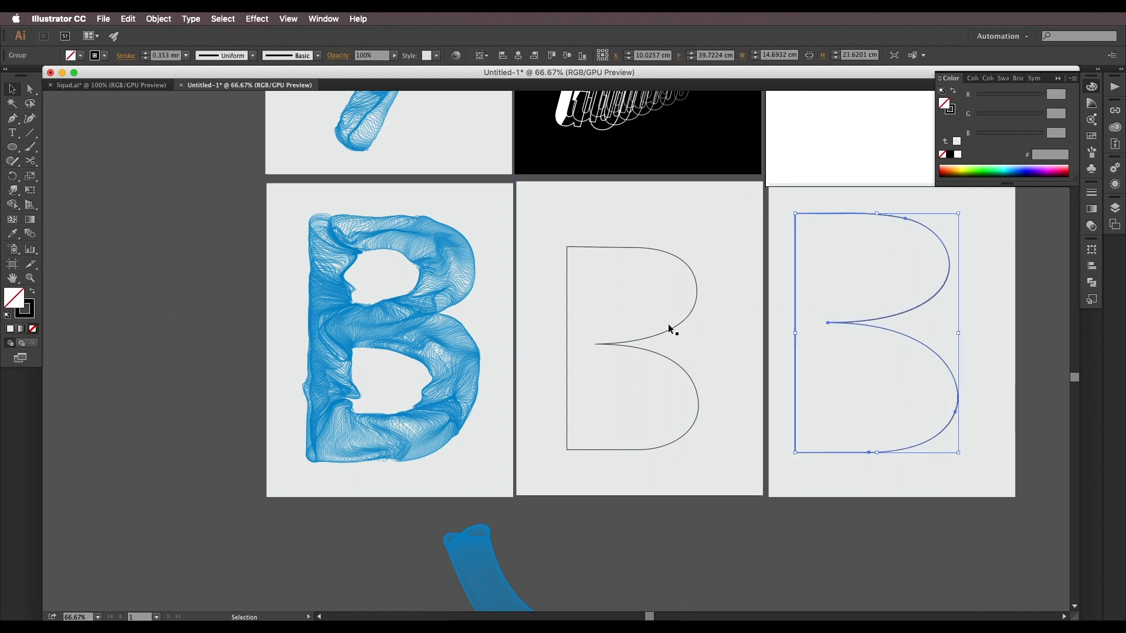
{"action": "key", "text": "Delete"}
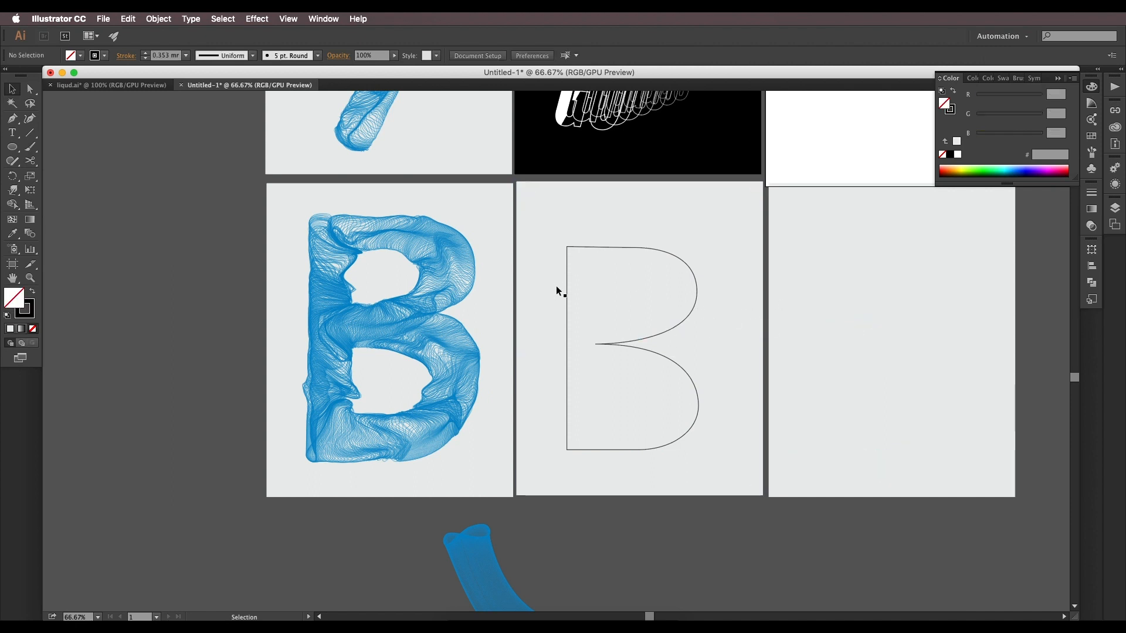
Step: Enlarge the hand-drawn B outline slightly to fill more of the middle artboard, and deselect it
{"action": "left_click", "coordinate": [679, 326]}
{"action": "left_click_drag", "start_coordinate": [700, 345], "coordinate": [711, 350]}
{"action": "left_click", "coordinate": [831, 378]}
{"action": "scroll", "coordinate": [762, 375], "scroll_direction": "down", "scroll_amount": 5}
{"action": "scroll", "coordinate": [763, 375], "scroll_direction": "left", "scroll_amount": 5}
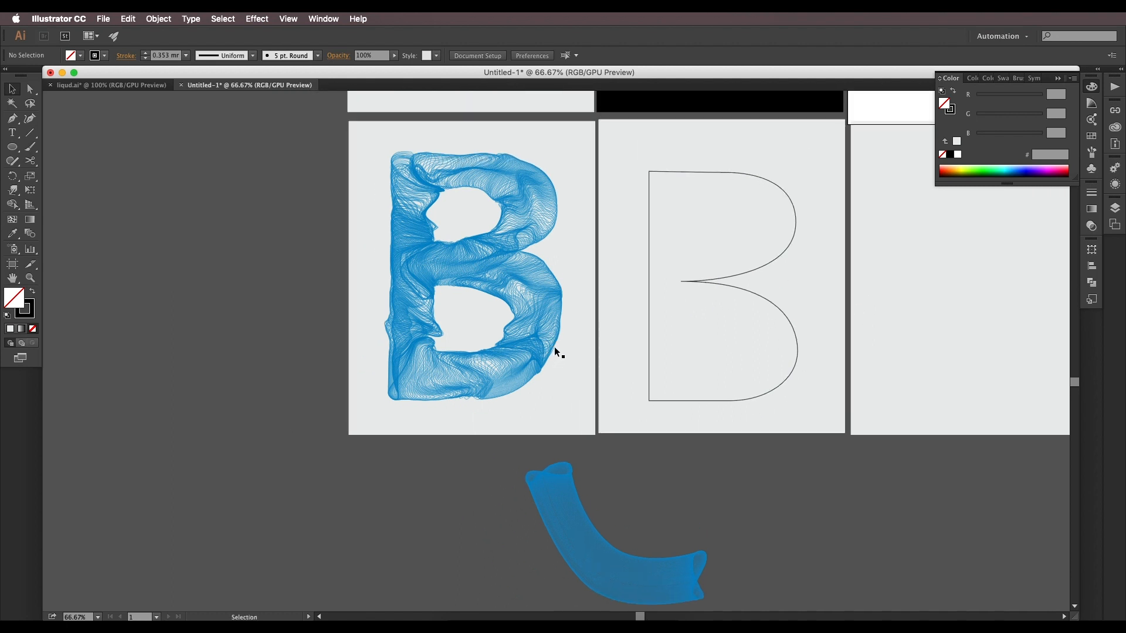
Step: Move the curved blue blend ribbon below the artboards to the left, to about X -40.58 cm and Y 62.44 cm
{"action": "scroll", "coordinate": [558, 528], "scroll_direction": "down", "scroll_amount": 3}
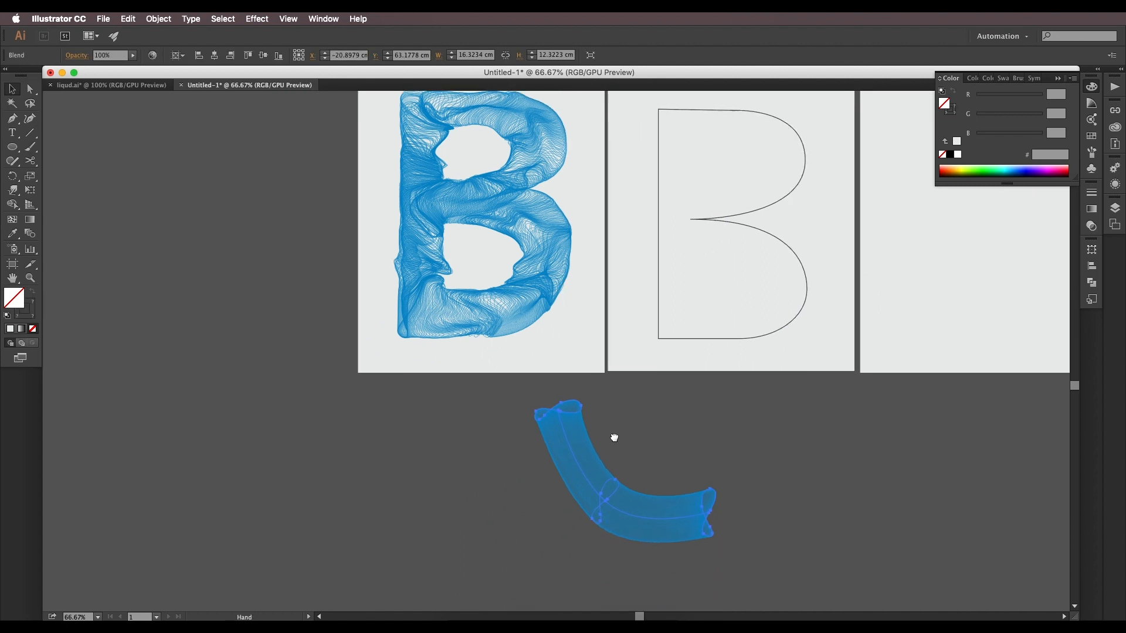
{"action": "left_click", "coordinate": [588, 458]}
{"action": "left_click_drag", "start_coordinate": [588, 458], "coordinate": [368, 437]}
{"action": "scroll", "coordinate": [354, 423], "scroll_direction": "up", "scroll_amount": 2}
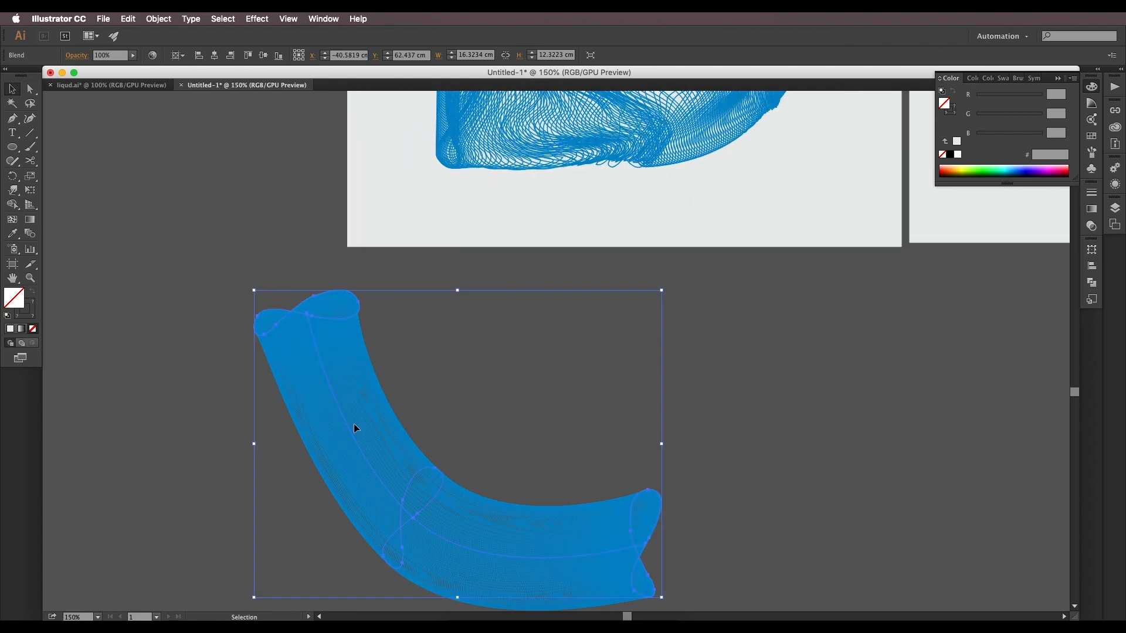
Step: Examine the curved blue blend in isolation mode, and compare its structure with the finished textured B
{"action": "double_click", "coordinate": [369, 339]}
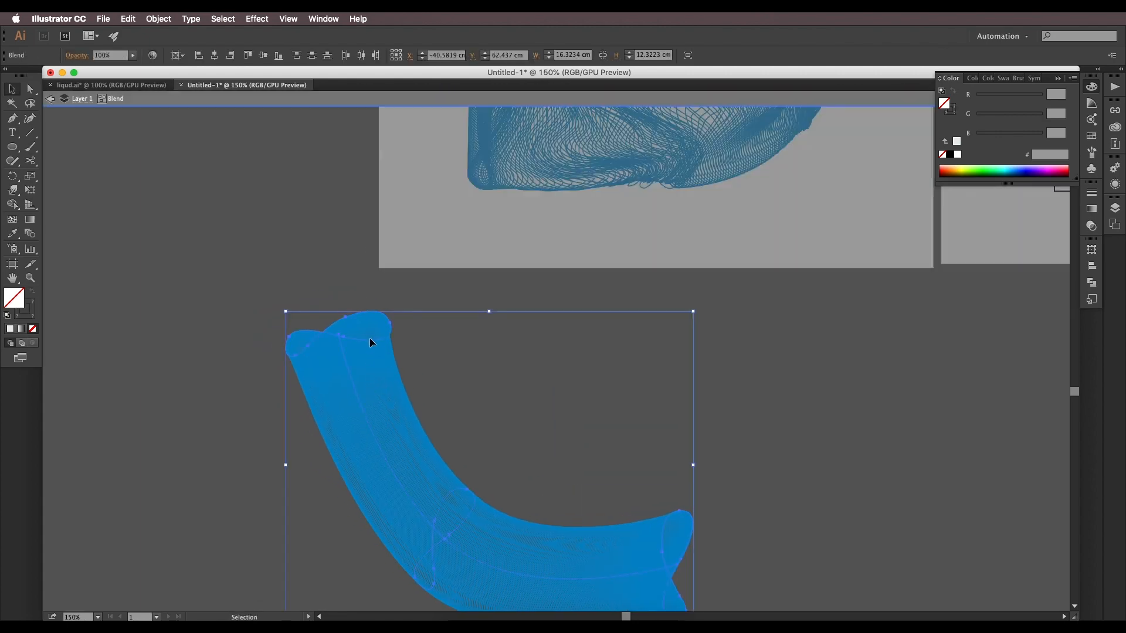
{"action": "left_click", "coordinate": [372, 340]}
{"action": "left_click", "coordinate": [467, 343]}
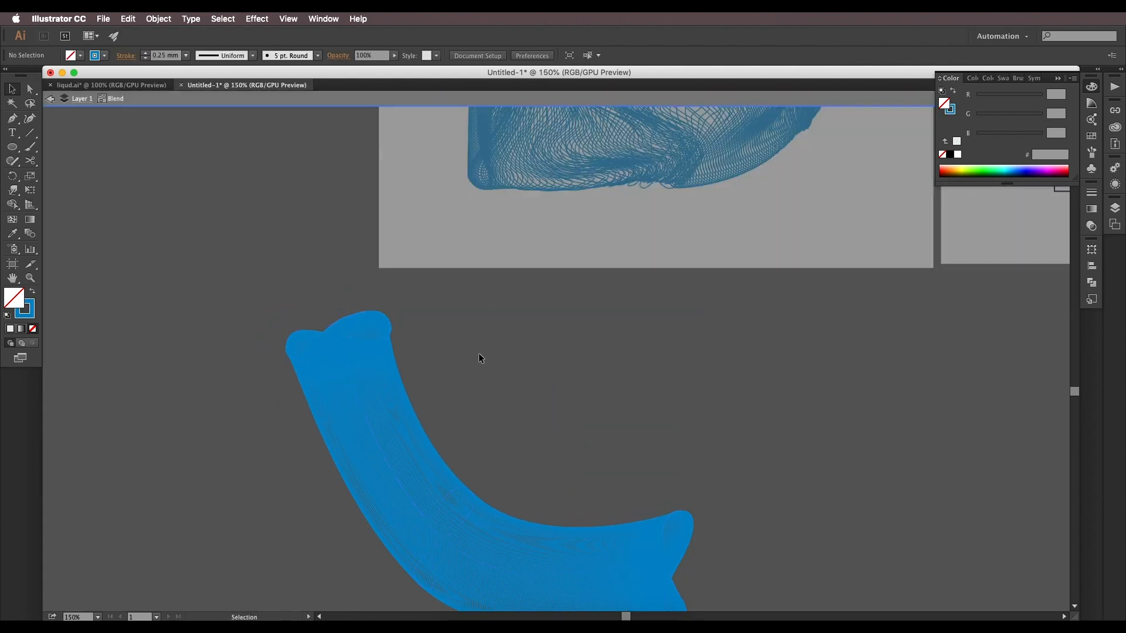
{"action": "double_click", "coordinate": [483, 418]}
{"action": "key", "text": "super+minus"}
{"action": "key", "text": "super+minus"}
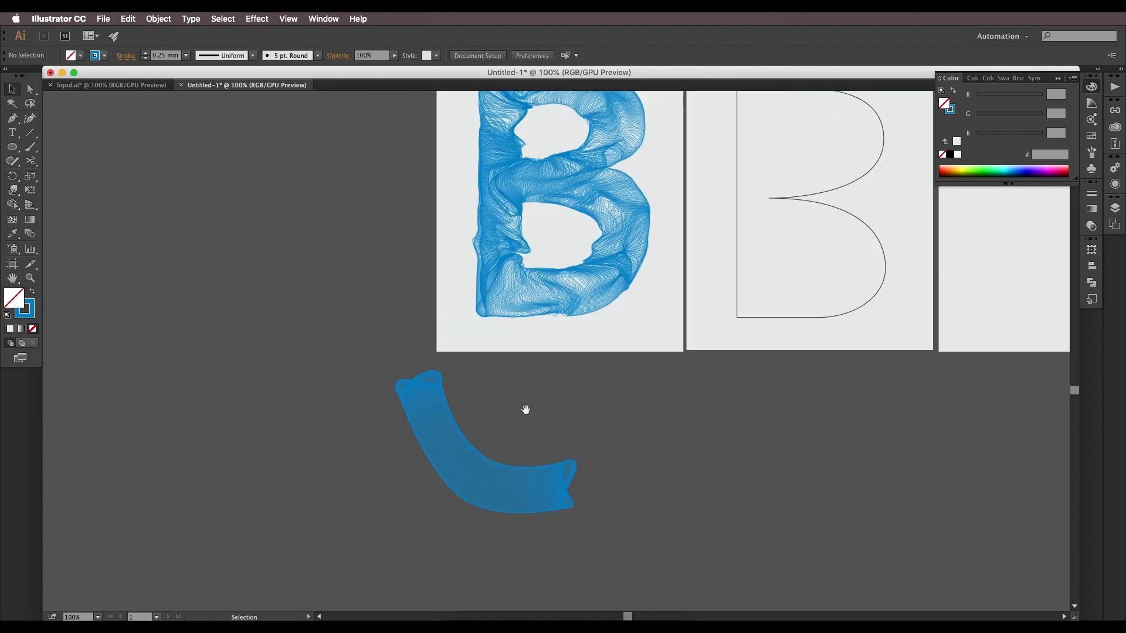
{"action": "key", "text": "super+minus"}
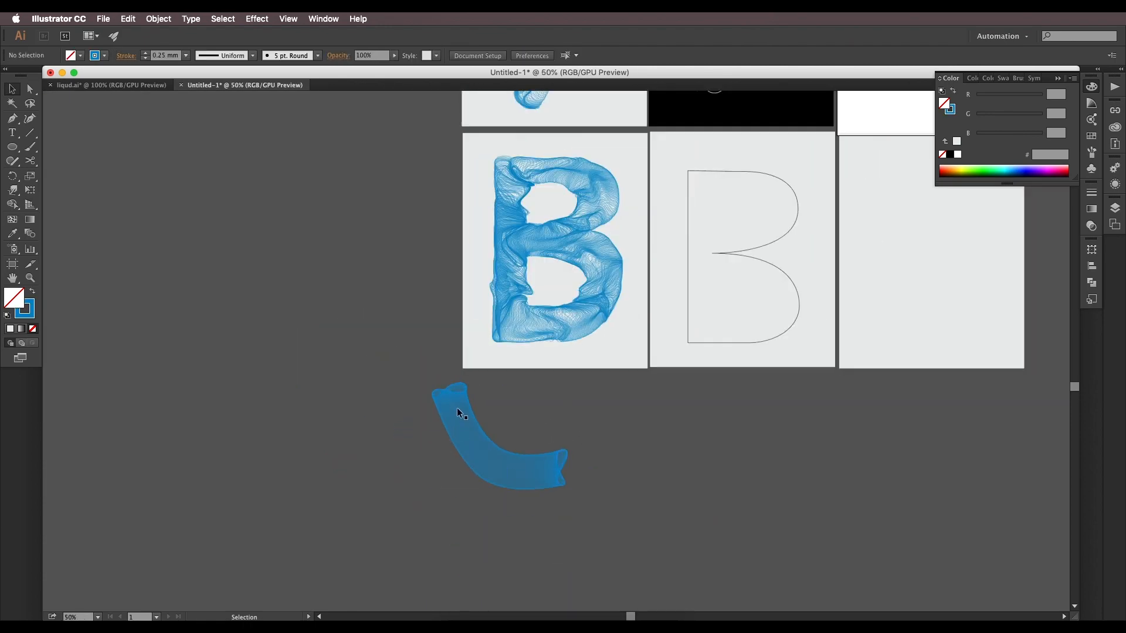
{"action": "scroll", "coordinate": [460, 414], "scroll_direction": "up", "scroll_amount": 1}
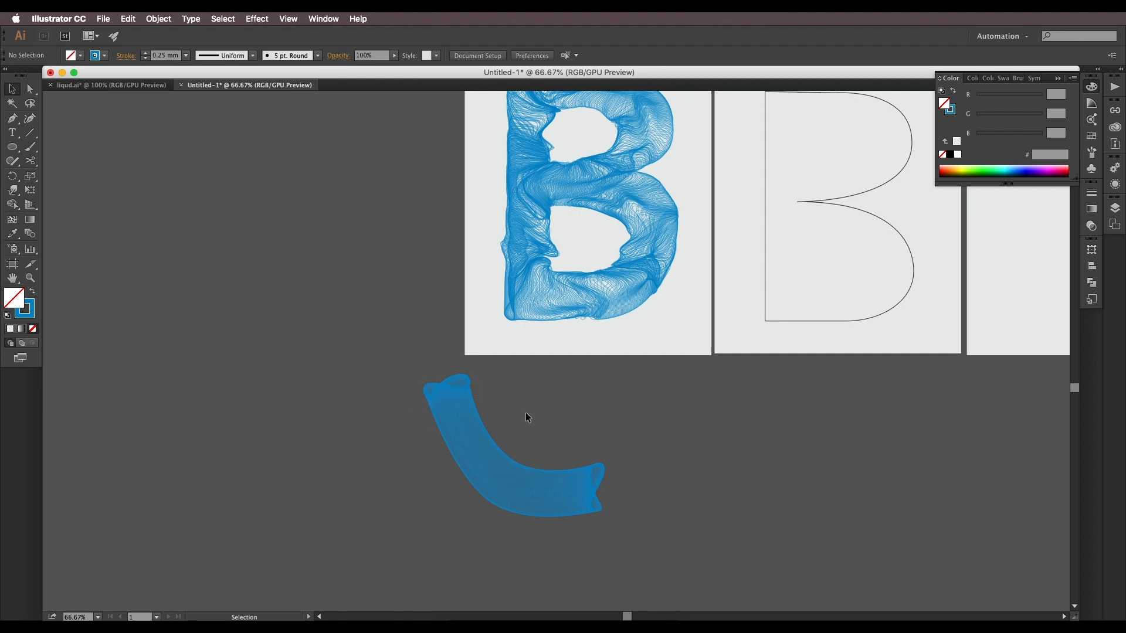
{"action": "scroll", "coordinate": [526, 417], "scroll_direction": "right", "scroll_amount": 2}
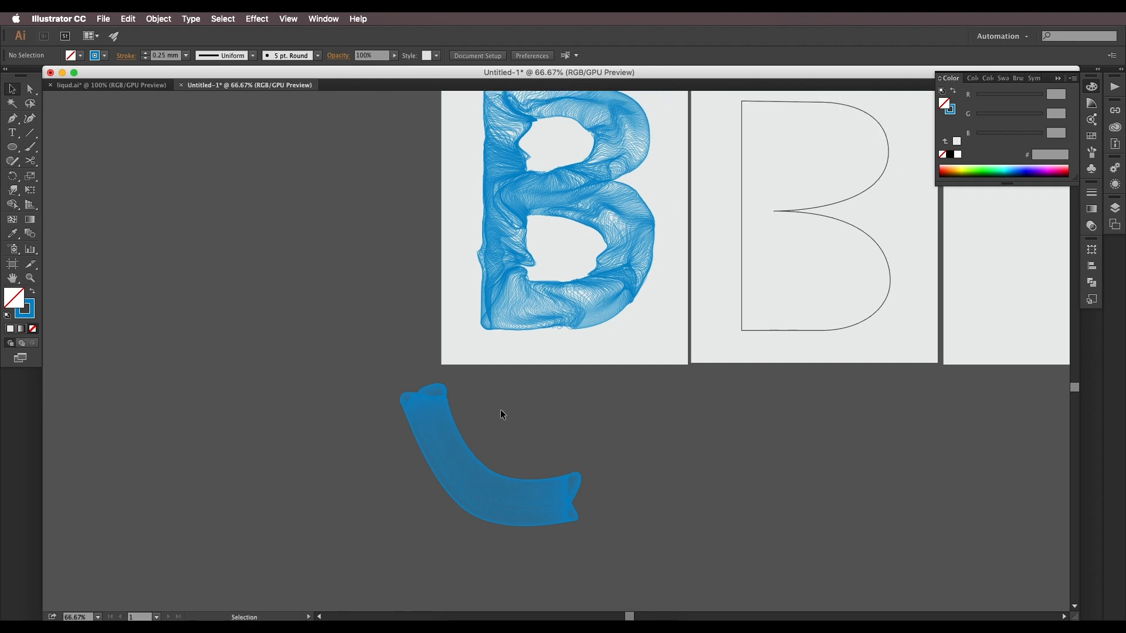
{"action": "scroll", "coordinate": [540, 352], "scroll_direction": "up", "scroll_amount": 2}
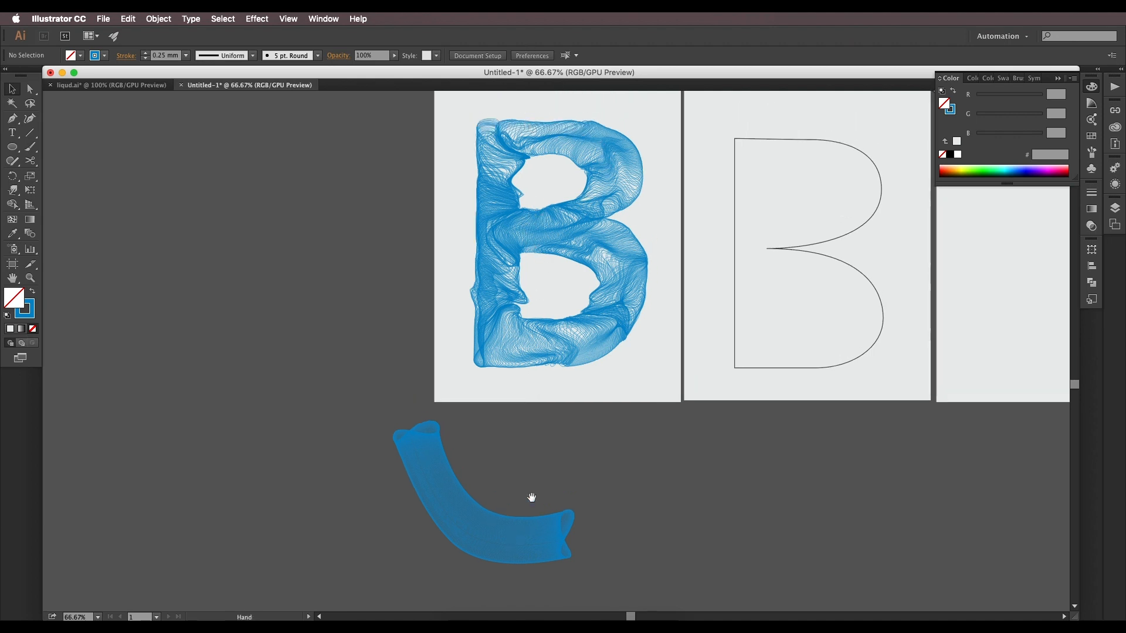
{"action": "scroll", "coordinate": [538, 464], "scroll_direction": "down", "scroll_amount": 5}
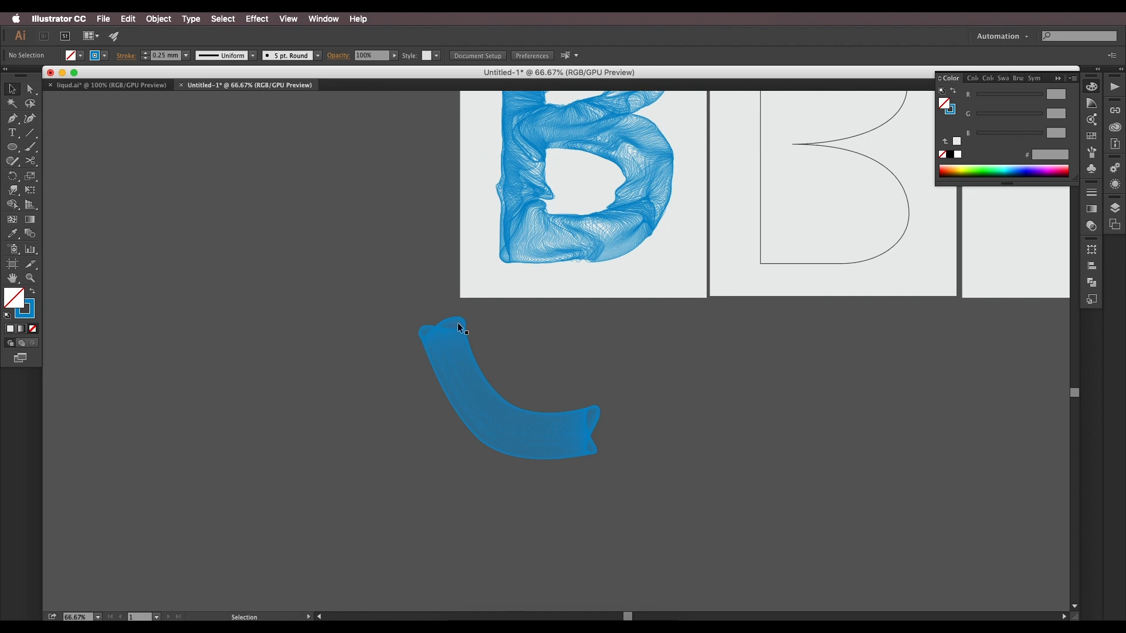
Step: Draw a closed, narrow figure-eight loop about 1.4 cm wide and 5 cm high on the third artboard with the Pen tool
{"action": "key", "text": "p"}
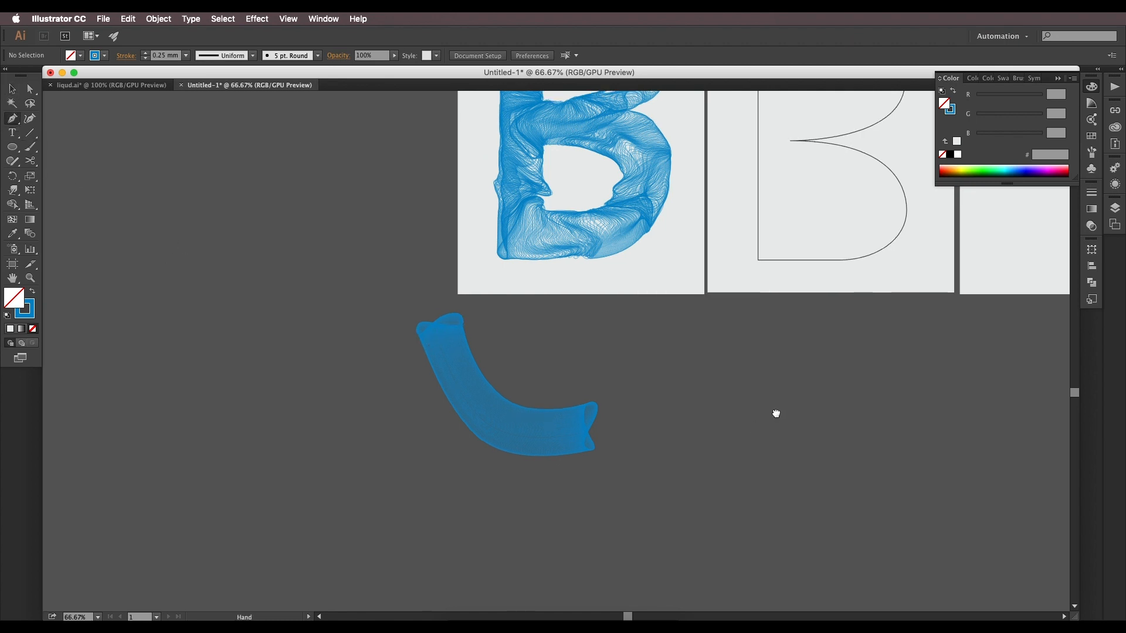
{"action": "left_click_drag", "start_coordinate": [776, 410], "coordinate": [713, 394]}
{"action": "left_click_drag", "start_coordinate": [779, 302], "coordinate": [550, 462]}
{"action": "scroll", "coordinate": [714, 261], "scroll_direction": "up", "scroll_amount": 2}
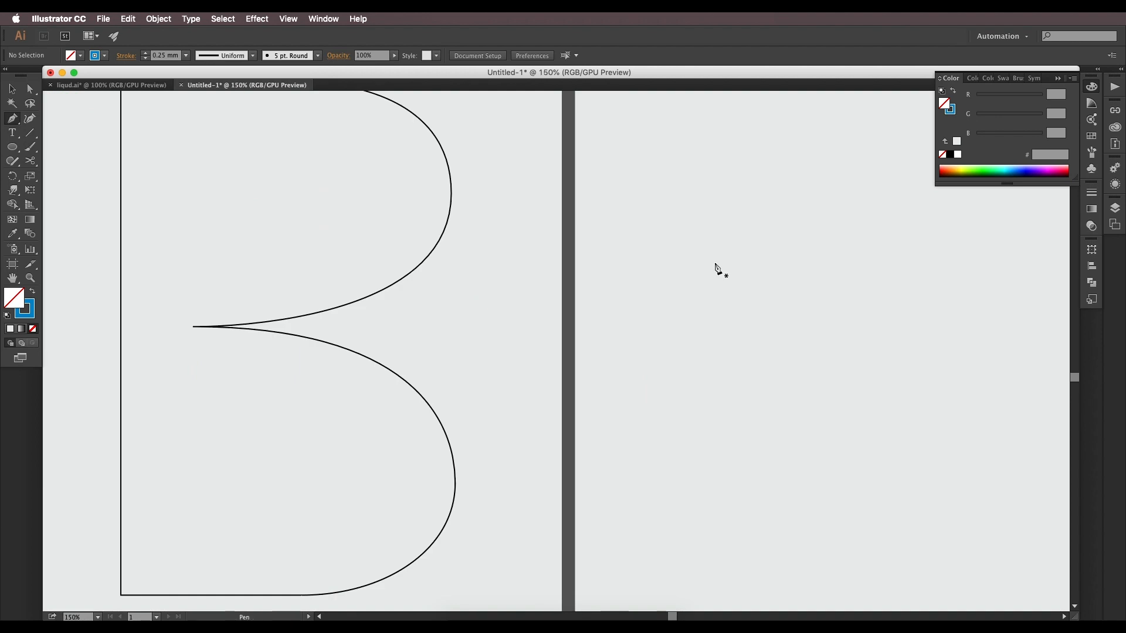
{"action": "left_click_drag", "start_coordinate": [718, 230], "coordinate": [692, 308]}
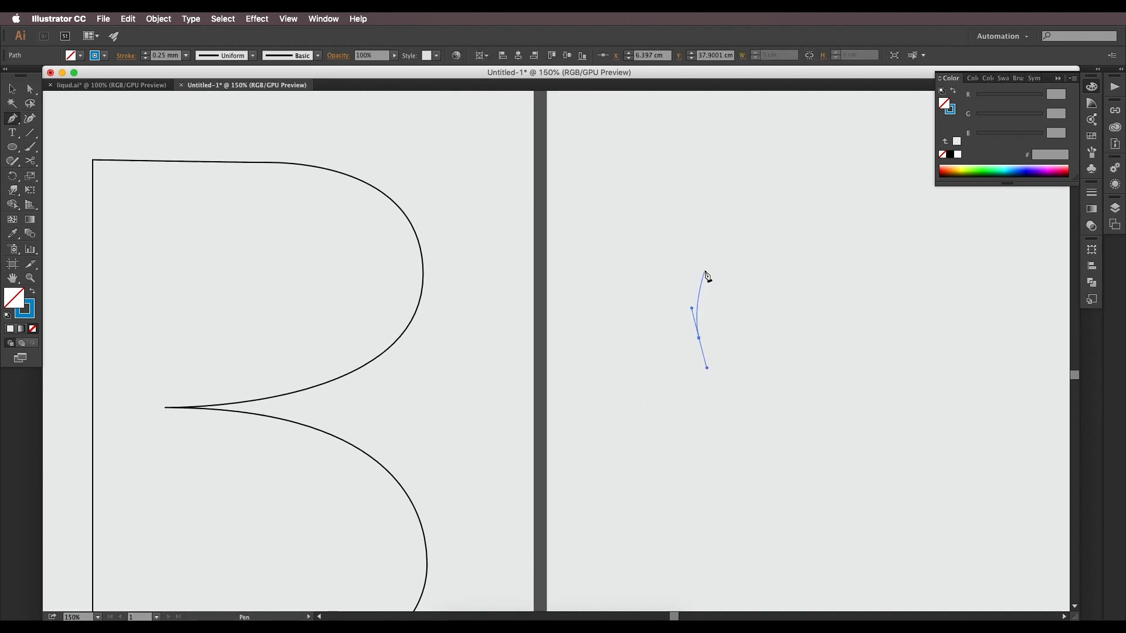
{"action": "left_click_drag", "start_coordinate": [706, 270], "coordinate": [727, 271]}
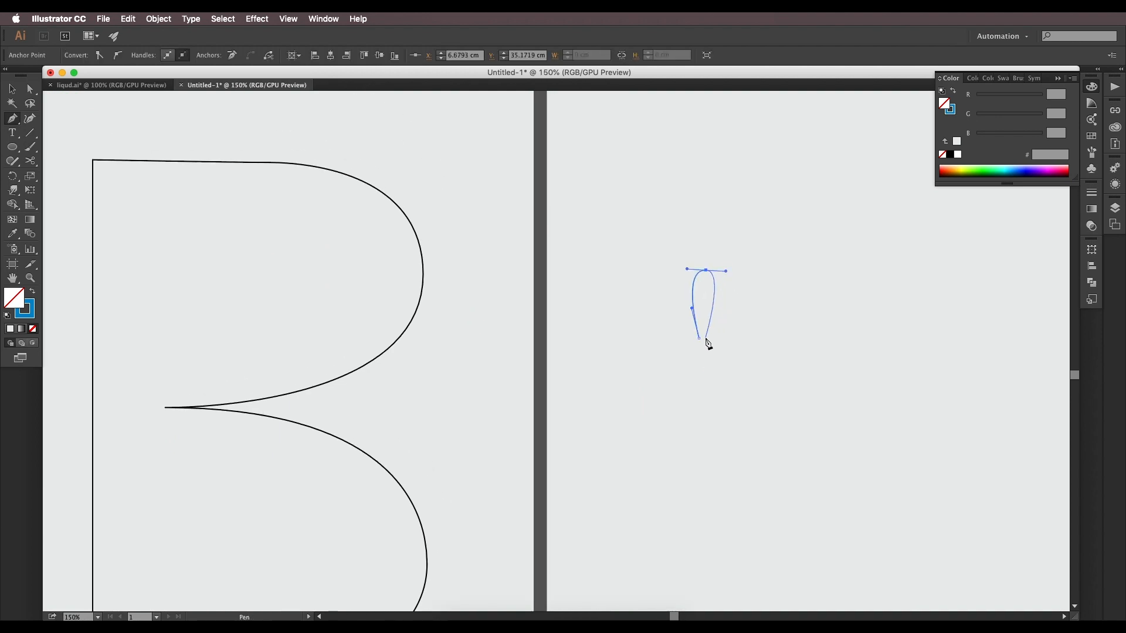
{"action": "left_click_drag", "start_coordinate": [706, 338], "coordinate": [712, 399]}
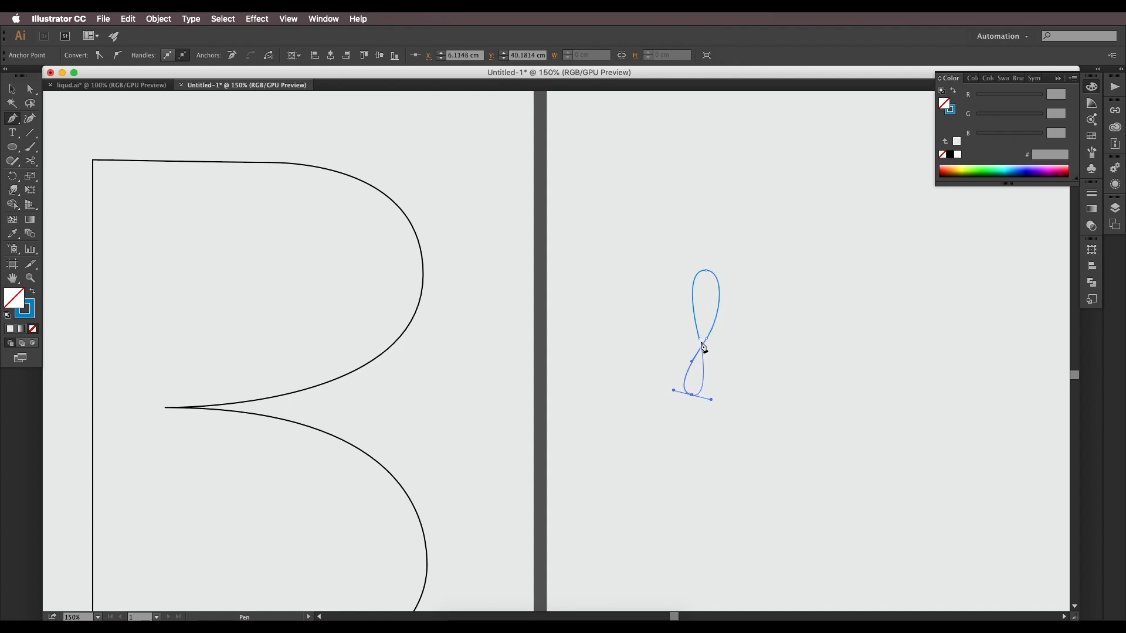
{"action": "left_click_drag", "start_coordinate": [701, 342], "coordinate": [697, 244]}
{"action": "left_click", "coordinate": [12, 89]}
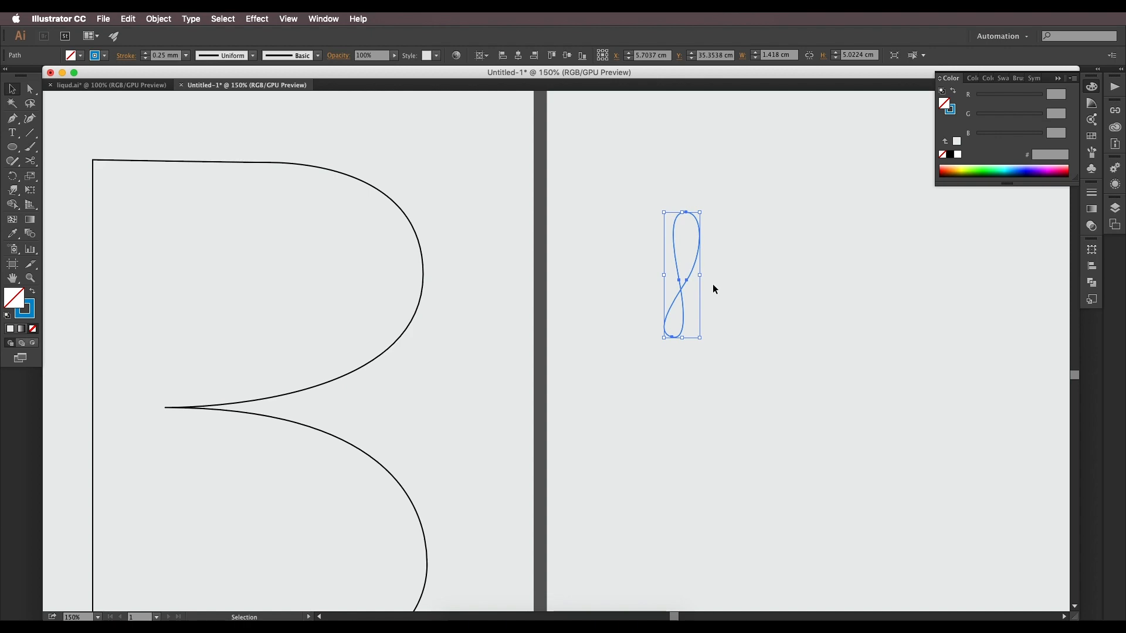
Step: Move the figure-eight loop slightly up and left on its artboard, and place two evenly spaced copies in a row to its right
{"action": "scroll", "coordinate": [469, 303], "scroll_direction": "down", "scroll_amount": 3}
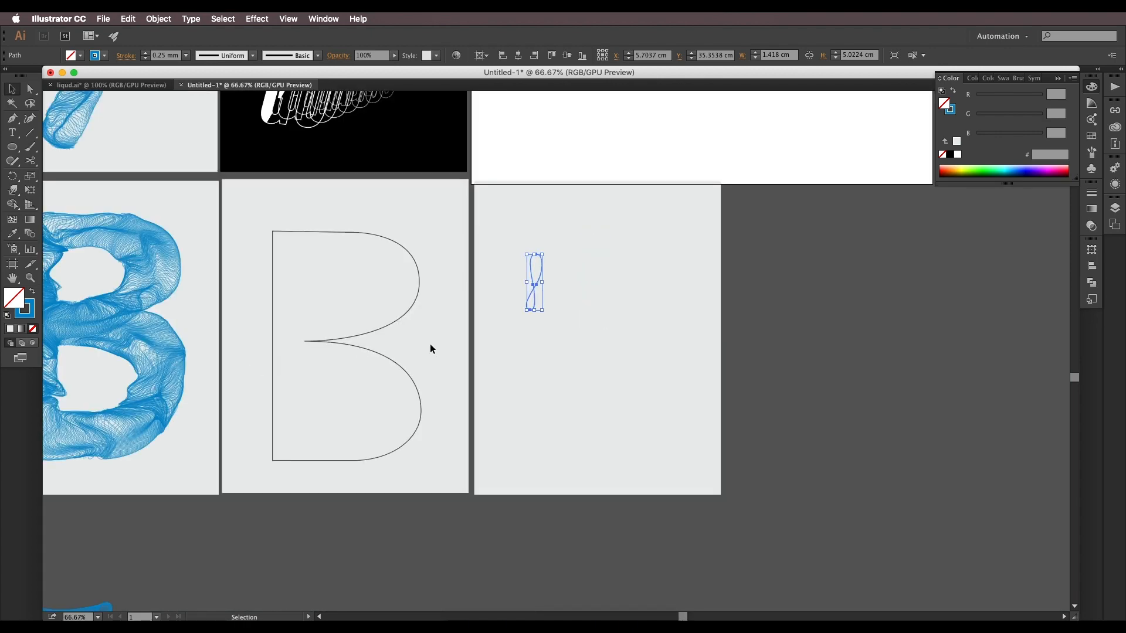
{"action": "left_click_drag", "start_coordinate": [310, 311], "coordinate": [563, 326]}
{"action": "scroll", "coordinate": [378, 288], "scroll_direction": "up", "scroll_amount": 2}
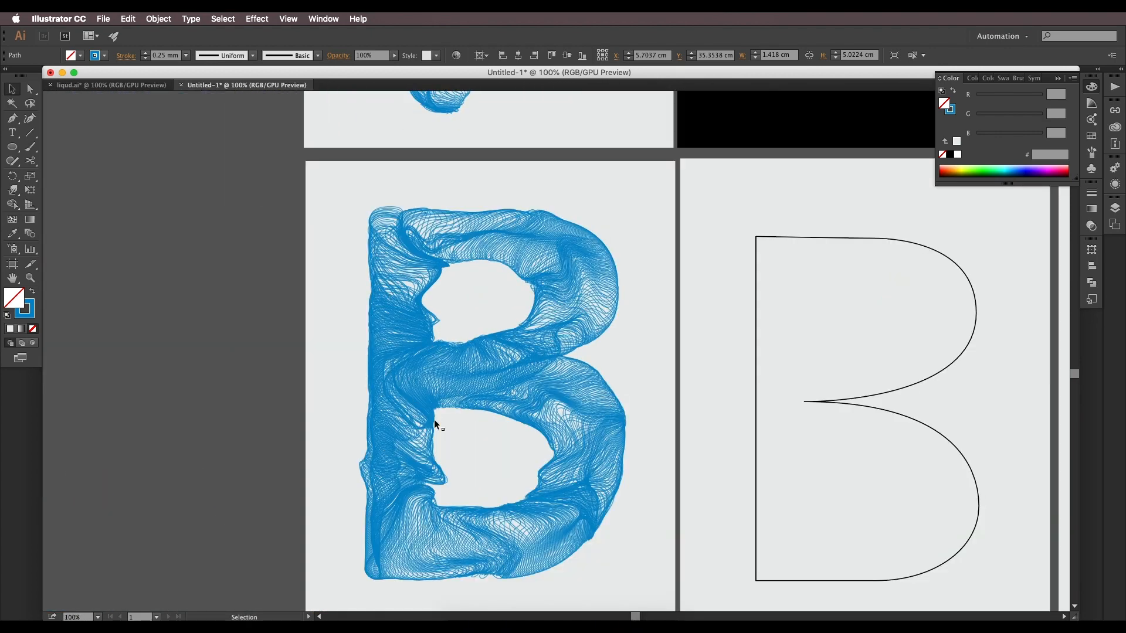
{"action": "scroll", "coordinate": [535, 404], "scroll_direction": "down", "scroll_amount": 1}
{"action": "scroll", "coordinate": [780, 384], "scroll_direction": "down", "scroll_amount": 1}
{"action": "left_click_drag", "start_coordinate": [840, 380], "coordinate": [535, 377]}
{"action": "scroll", "coordinate": [582, 347], "scroll_direction": "up", "scroll_amount": 2}
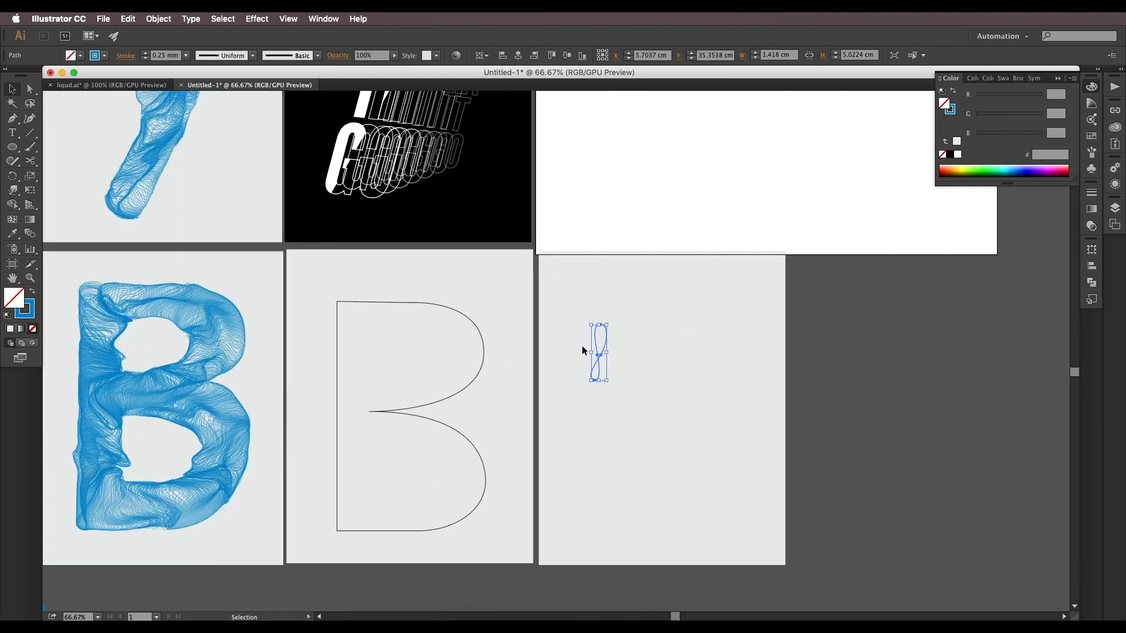
{"action": "left_click_drag", "start_coordinate": [605, 365], "coordinate": [595, 327]}
{"action": "left_click", "coordinate": [631, 328]}
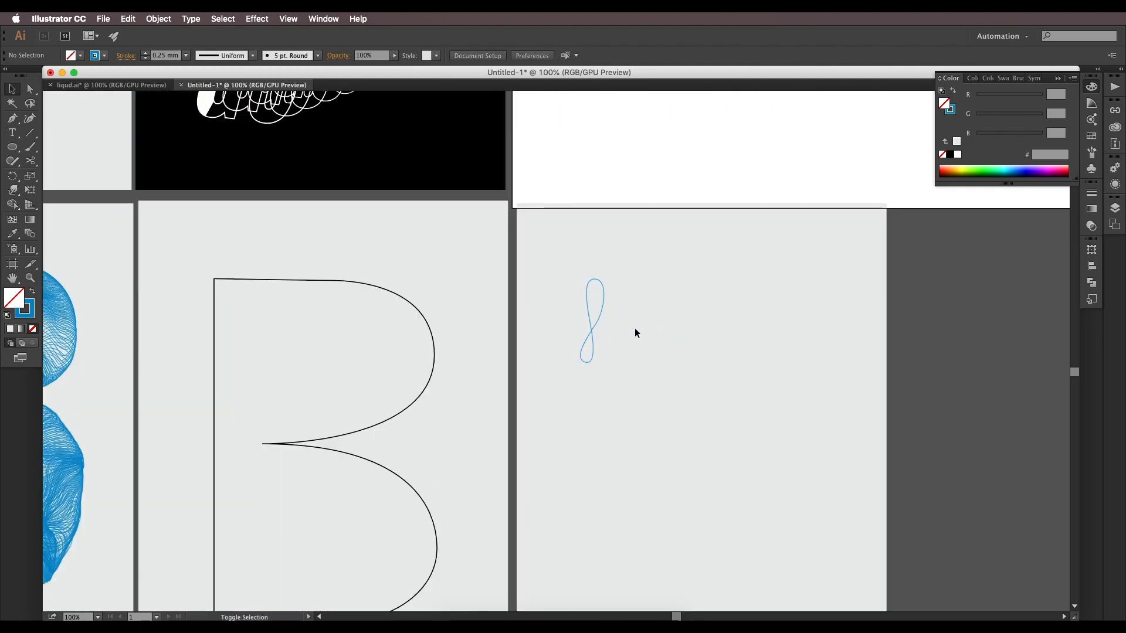
{"action": "left_click", "coordinate": [591, 329]}
{"action": "left_click_drag", "start_coordinate": [590, 330], "coordinate": [801, 336]}
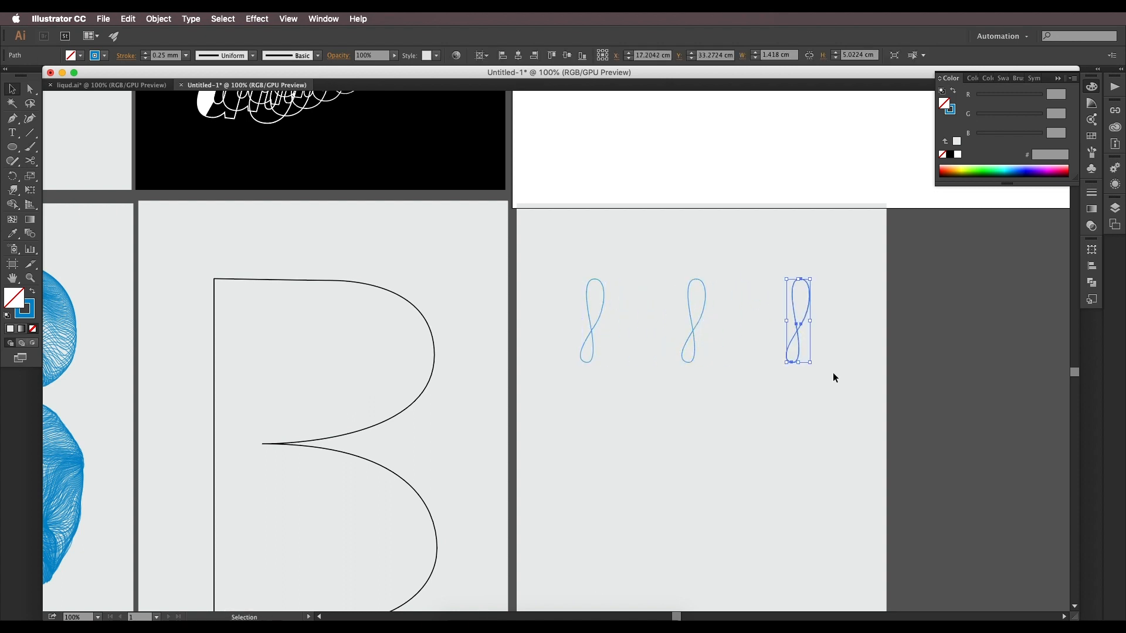
Step: Make a blend from all three figure-eight loops
{"action": "left_click_drag", "start_coordinate": [793, 378], "coordinate": [569, 307]}
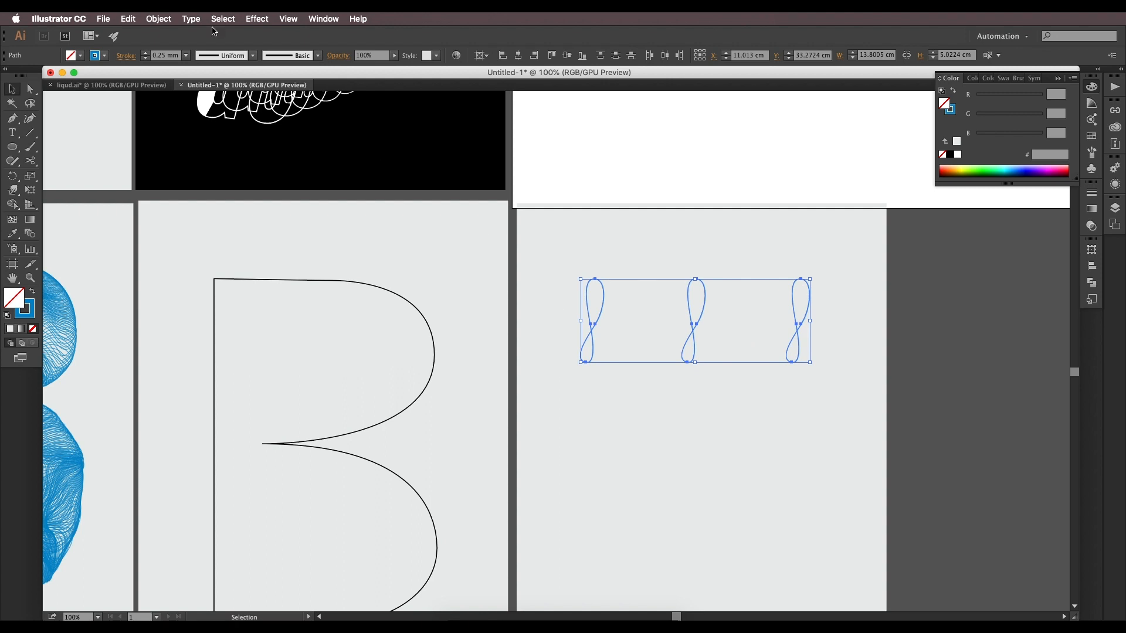
{"action": "left_click", "coordinate": [158, 19]}
{"action": "mouse_move", "coordinate": [246, 273]}
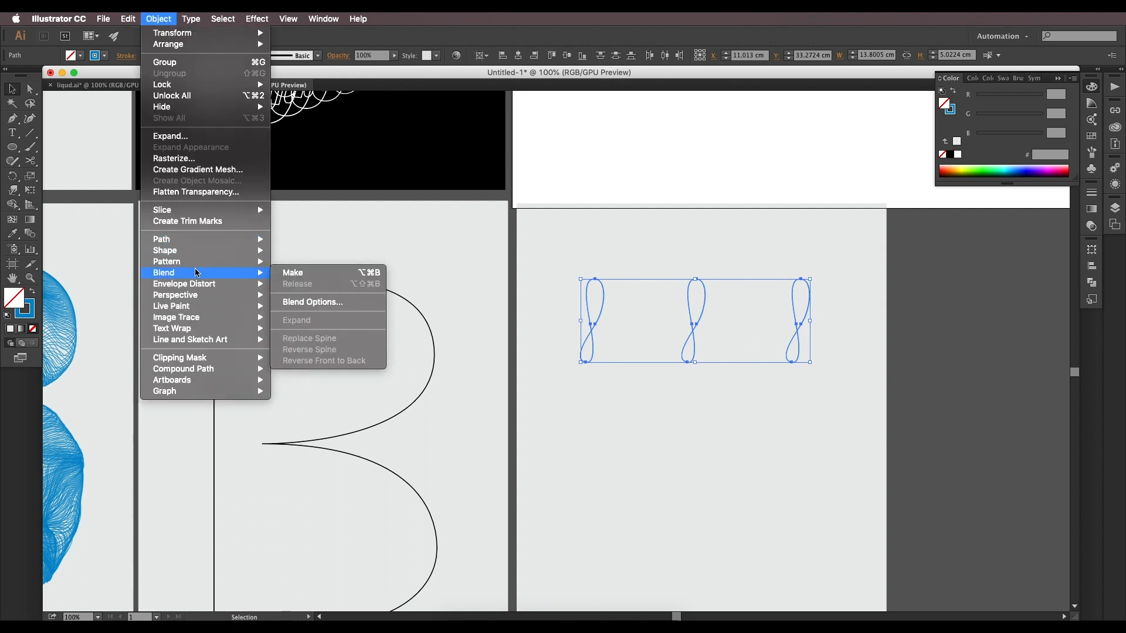
{"action": "left_click", "coordinate": [288, 273]}
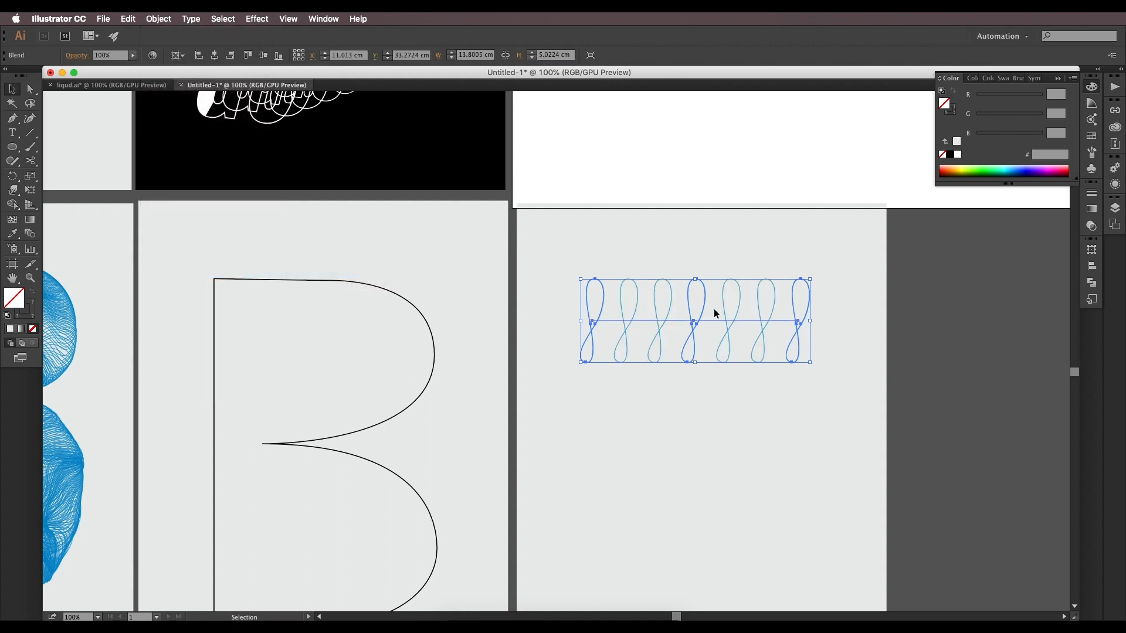
Step: Bend the blend spine by moving its first anchor up to about X 5.29 cm, Y 27.27 cm and its middle anchor slightly left
{"action": "key", "text": "a"}
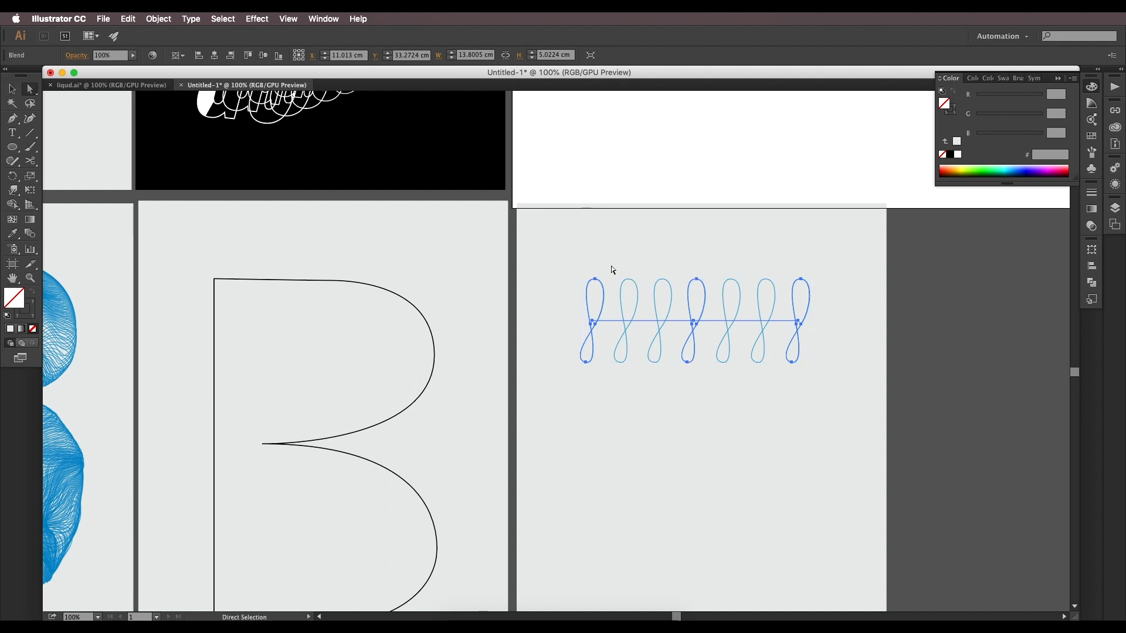
{"action": "scroll", "coordinate": [486, 448], "scroll_direction": "down", "scroll_amount": 1}
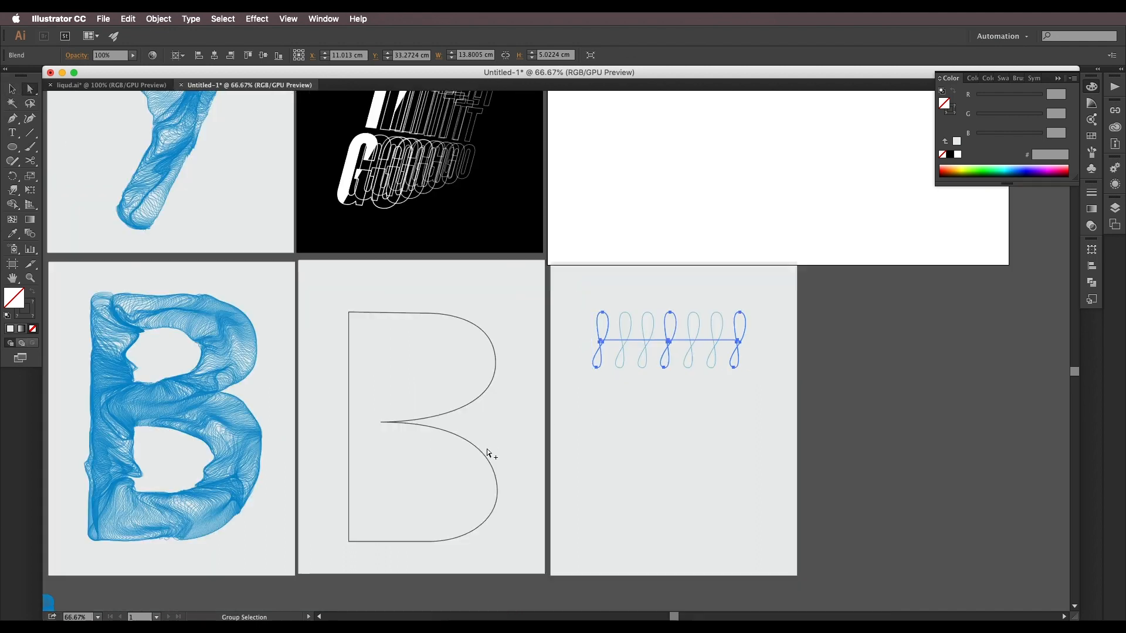
{"action": "left_click_drag", "start_coordinate": [486, 449], "coordinate": [694, 297]}
{"action": "scroll", "coordinate": [695, 297], "scroll_direction": "up", "scroll_amount": 1}
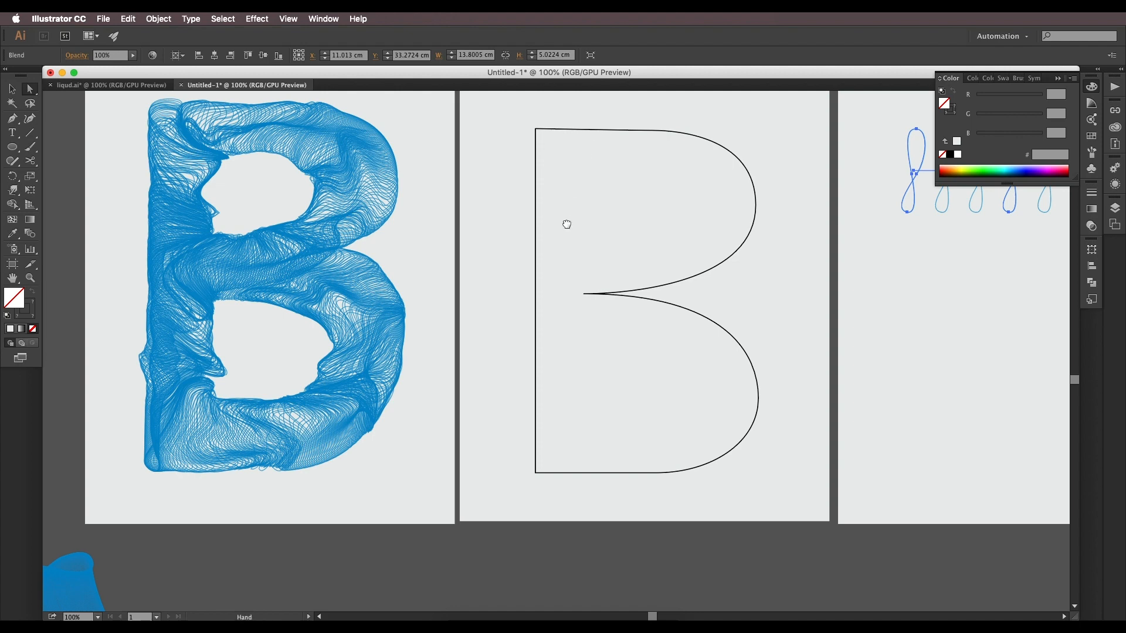
{"action": "scroll", "coordinate": [565, 223], "scroll_direction": "down", "scroll_amount": 10}
{"action": "scroll", "coordinate": [543, 251], "scroll_direction": "left", "scroll_amount": 8}
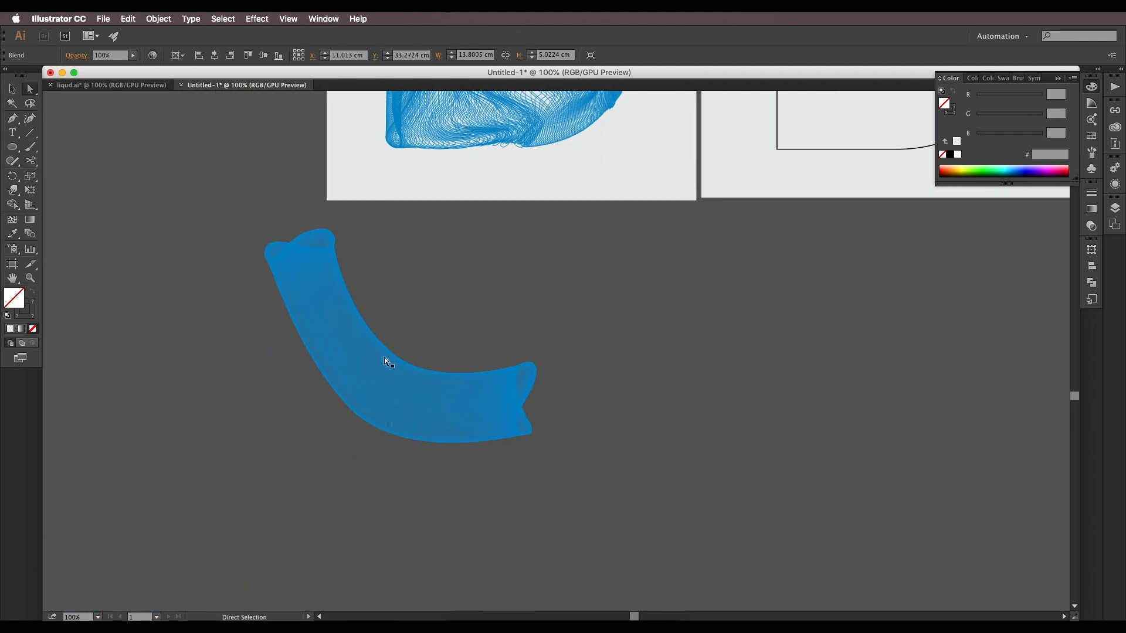
{"action": "scroll", "coordinate": [384, 357], "scroll_direction": "up", "scroll_amount": 10}
{"action": "scroll", "coordinate": [385, 357], "scroll_direction": "right", "scroll_amount": 5}
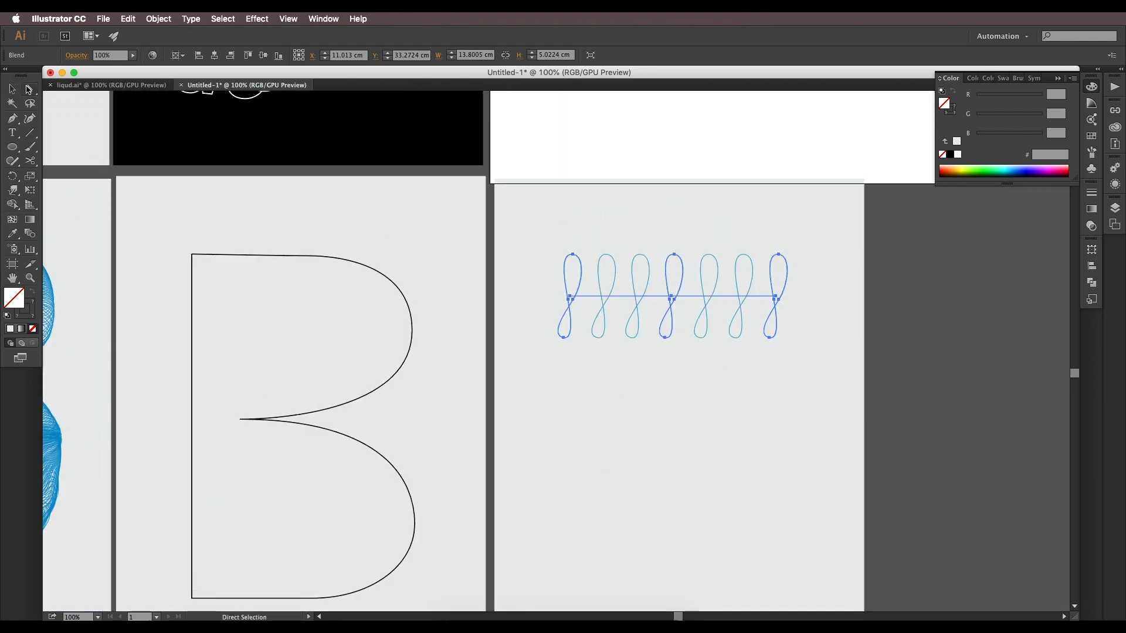
{"action": "left_click_drag", "start_coordinate": [570, 297], "coordinate": [581, 198]}
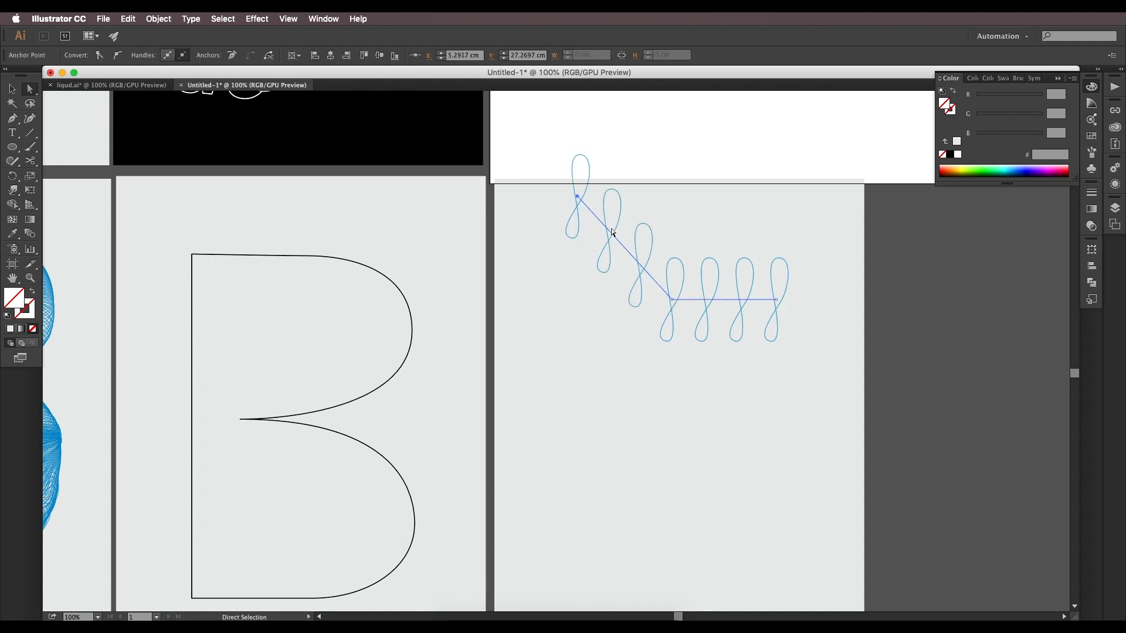
{"action": "mouse_move", "coordinate": [671, 300]}
{"action": "left_mouse_down"}
{"action": "mouse_move", "coordinate": [641, 297]}
{"action": "mouse_move", "coordinate": [655, 301]}
{"action": "left_mouse_up"}
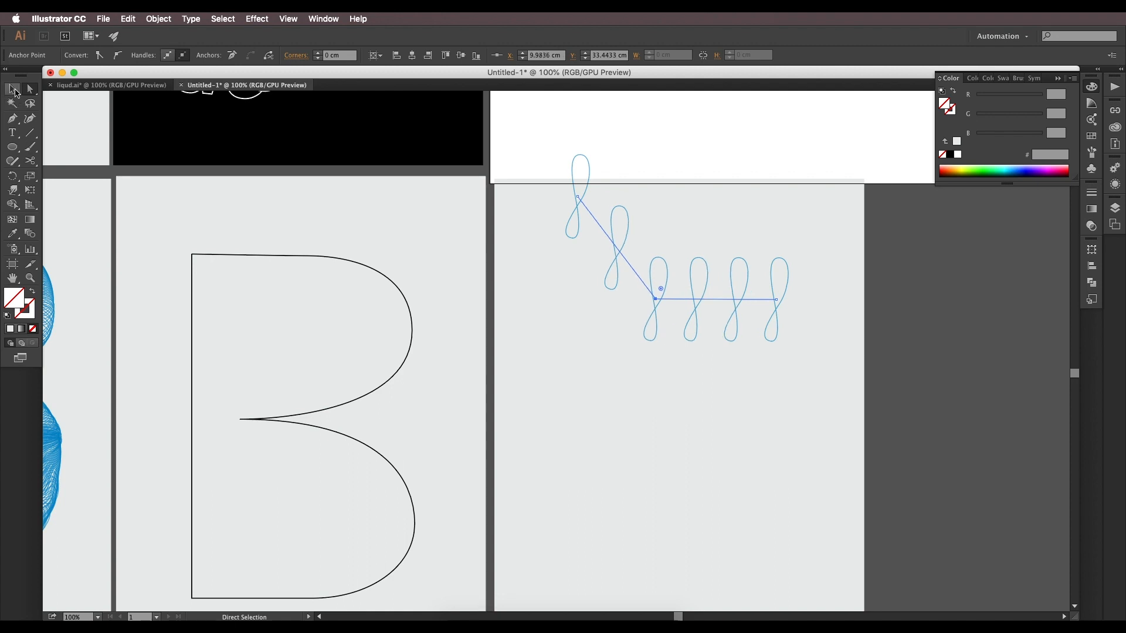
Step: Isolate the blend, rotate its first loop to nearly horizontal and tilt its middle loop slightly clockwise, and leave isolation mode
{"action": "left_click", "coordinate": [13, 89]}
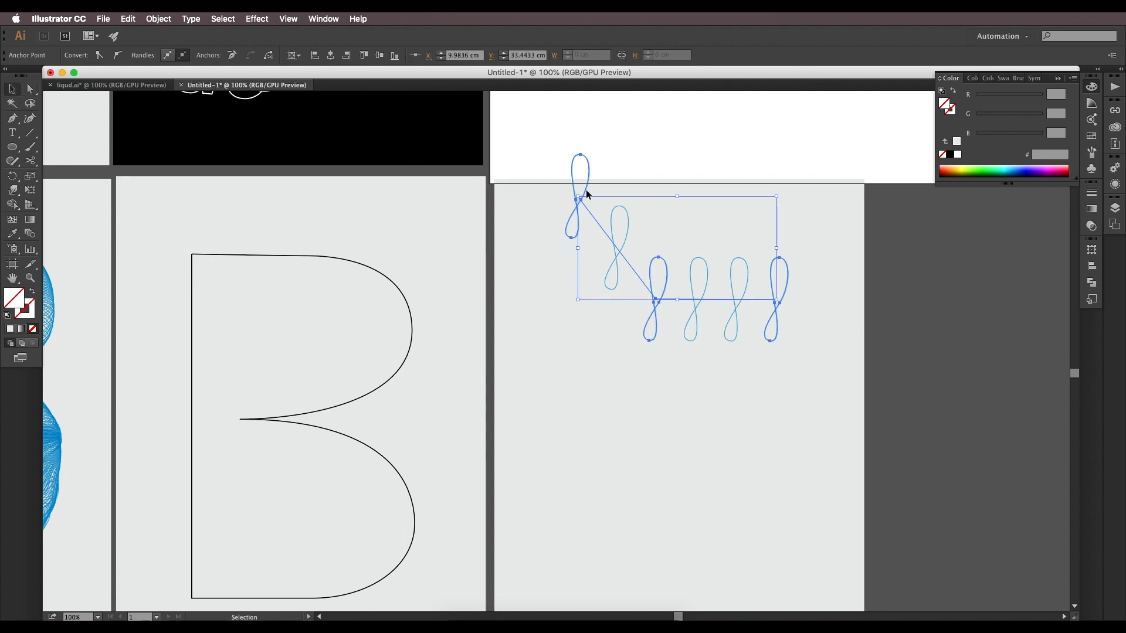
{"action": "double_click", "coordinate": [585, 189]}
{"action": "left_click", "coordinate": [585, 189]}
{"action": "left_click_drag", "start_coordinate": [596, 151], "coordinate": [619, 205]}
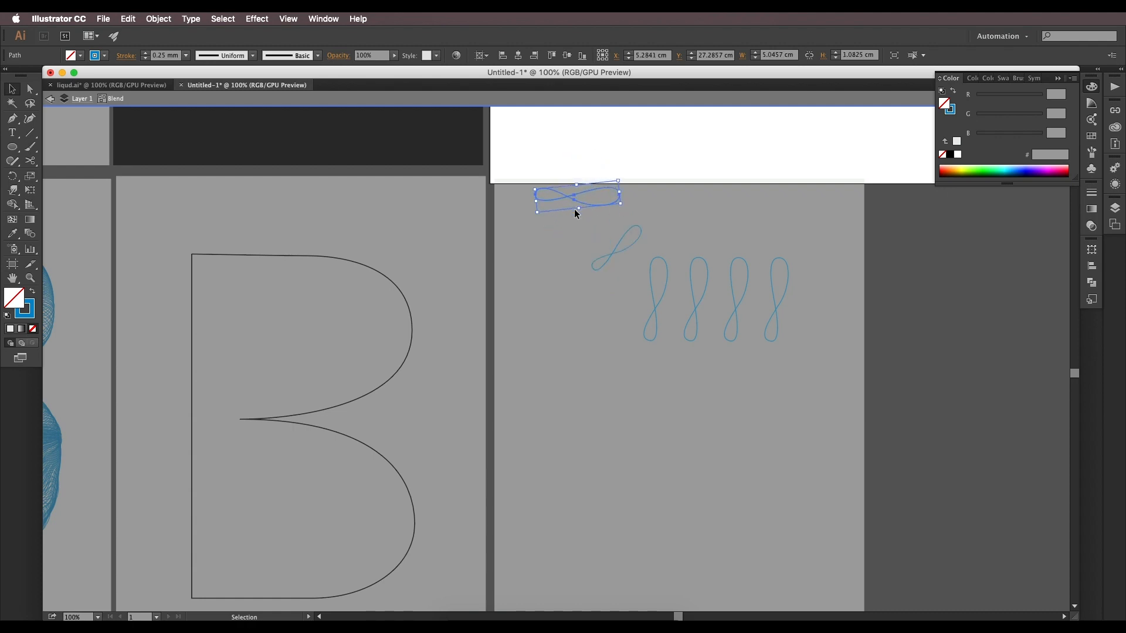
{"action": "left_click", "coordinate": [659, 300]}
{"action": "left_click_drag", "start_coordinate": [671, 253], "coordinate": [688, 263]}
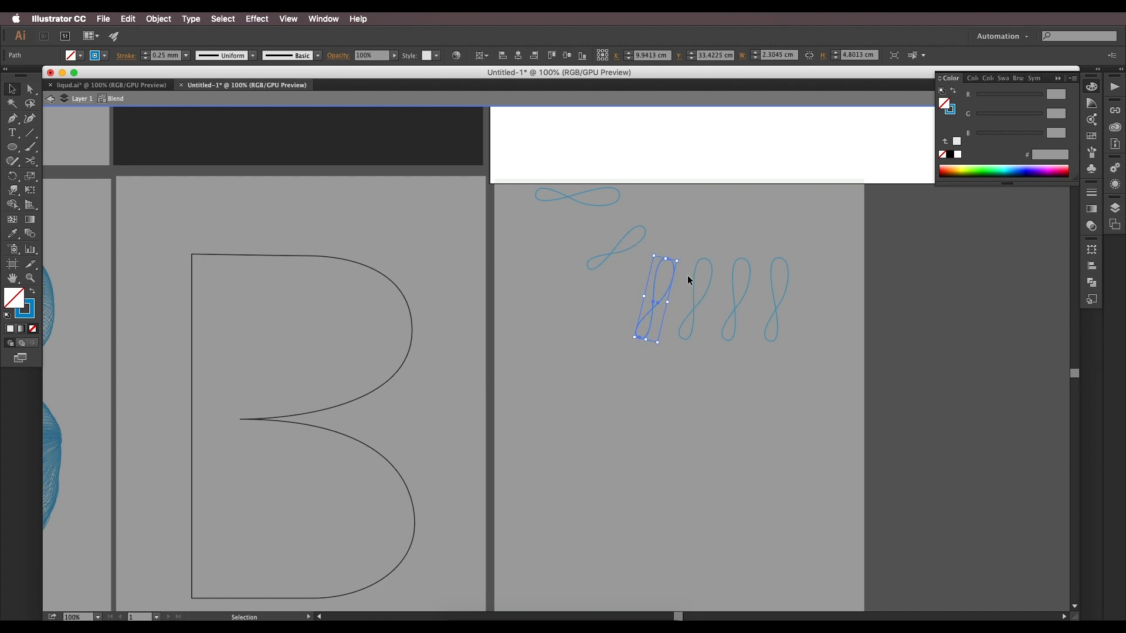
{"action": "left_click", "coordinate": [12, 89]}
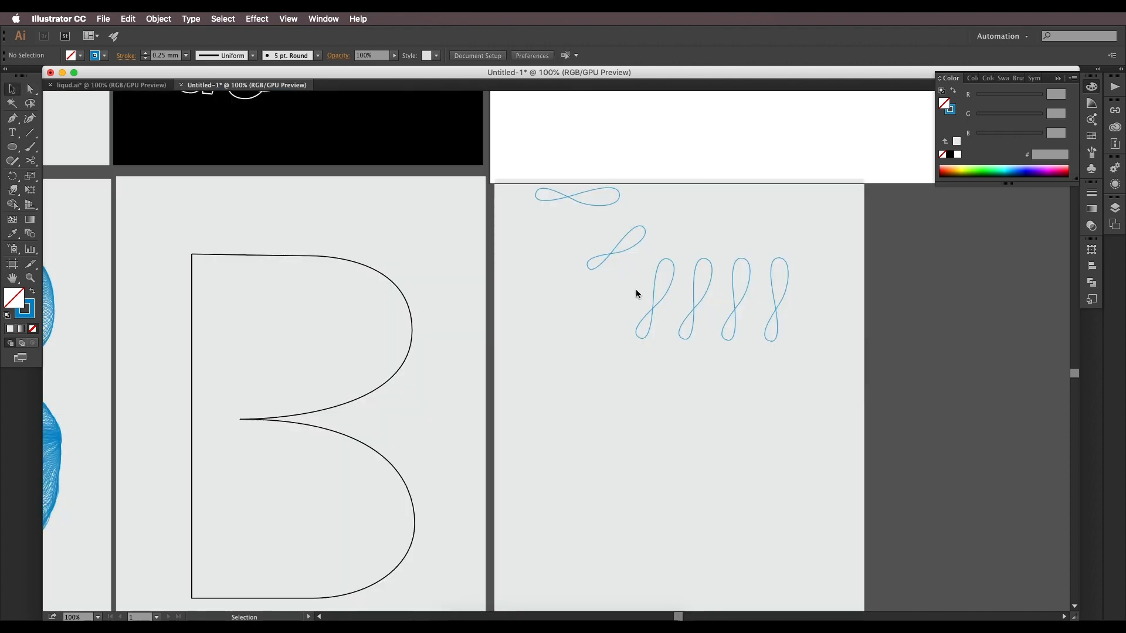
Step: Set the loop blend's spacing to Specified Steps with 180 steps, with the preview on, and deselect it
{"action": "left_click", "coordinate": [661, 288]}
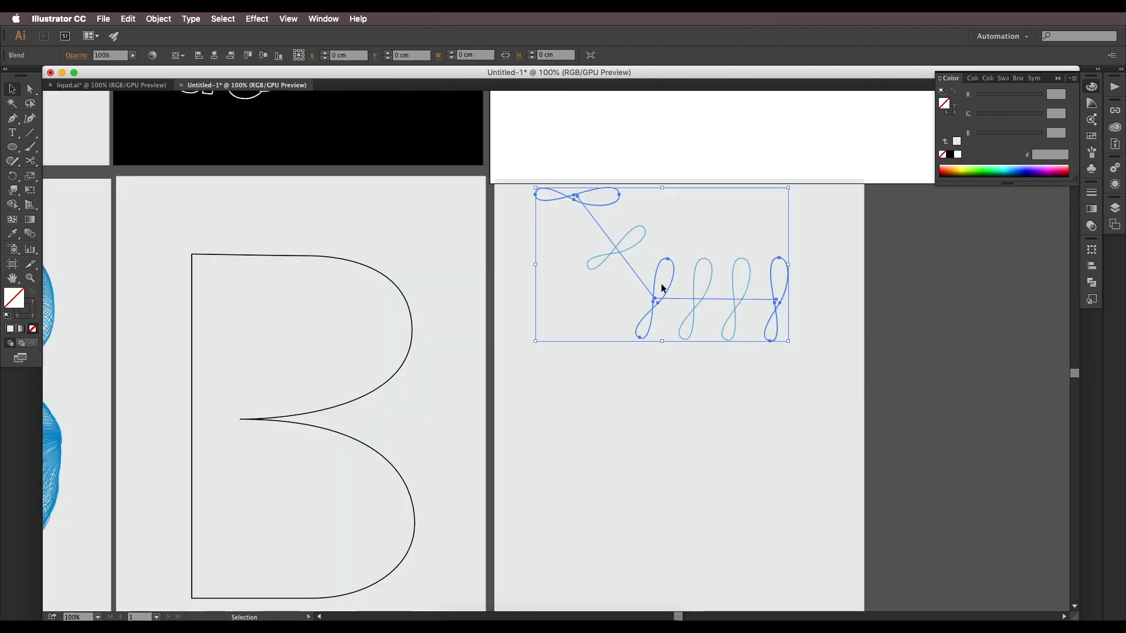
{"action": "left_click", "coordinate": [158, 19]}
{"action": "mouse_move", "coordinate": [232, 272]}
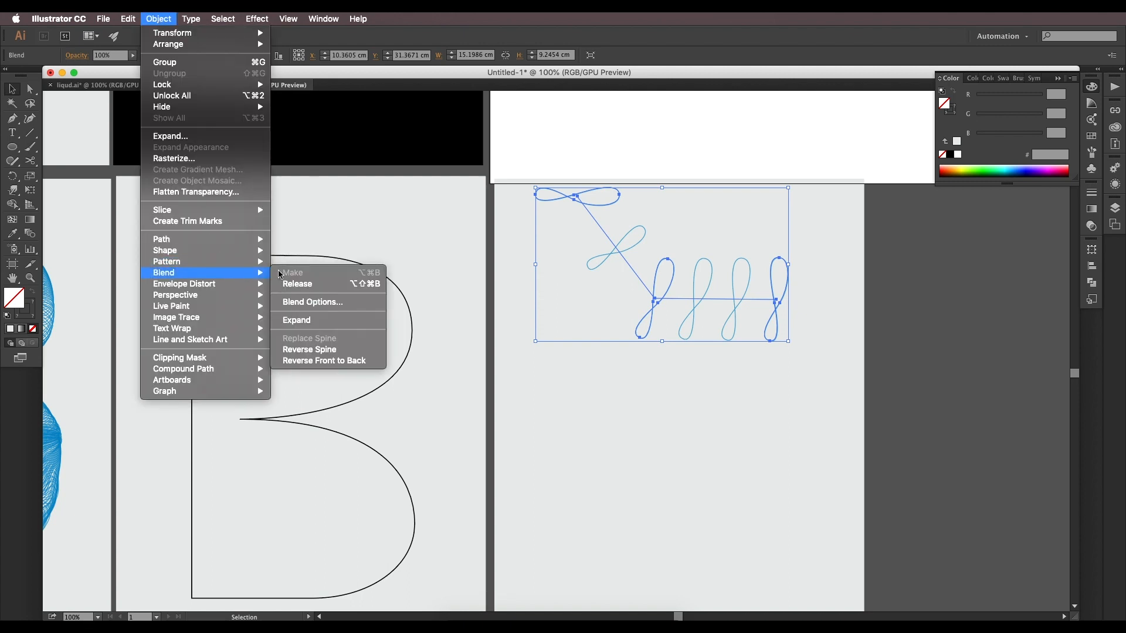
{"action": "left_click", "coordinate": [309, 302]}
{"action": "left_click", "coordinate": [732, 194]}
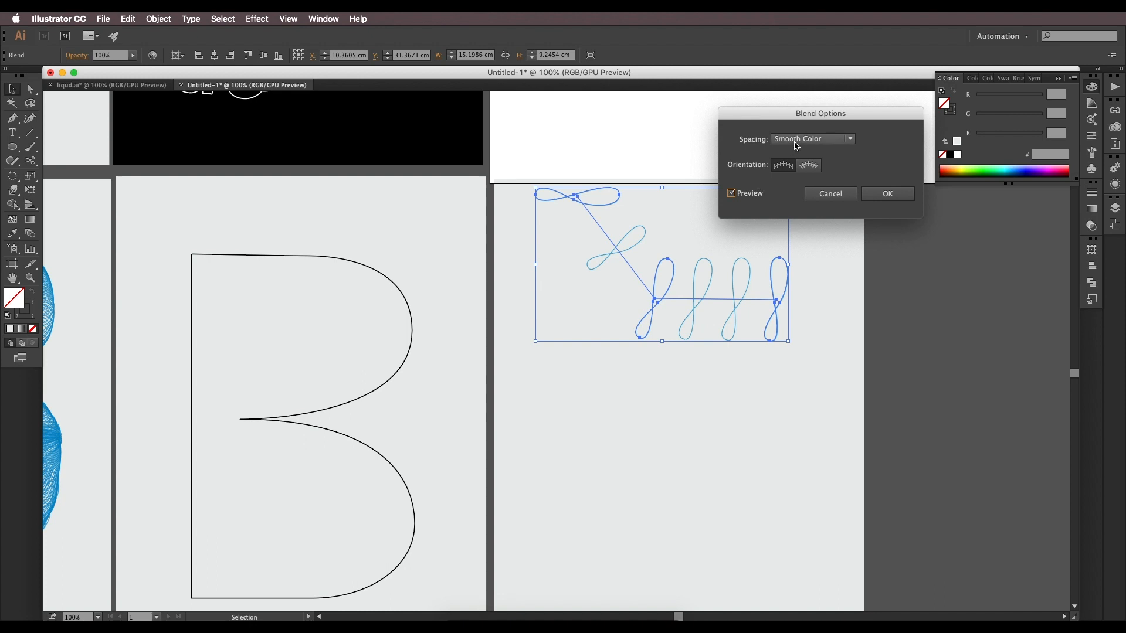
{"action": "left_click", "coordinate": [814, 139]}
{"action": "left_click", "coordinate": [809, 162]}
{"action": "type", "text": "59"}
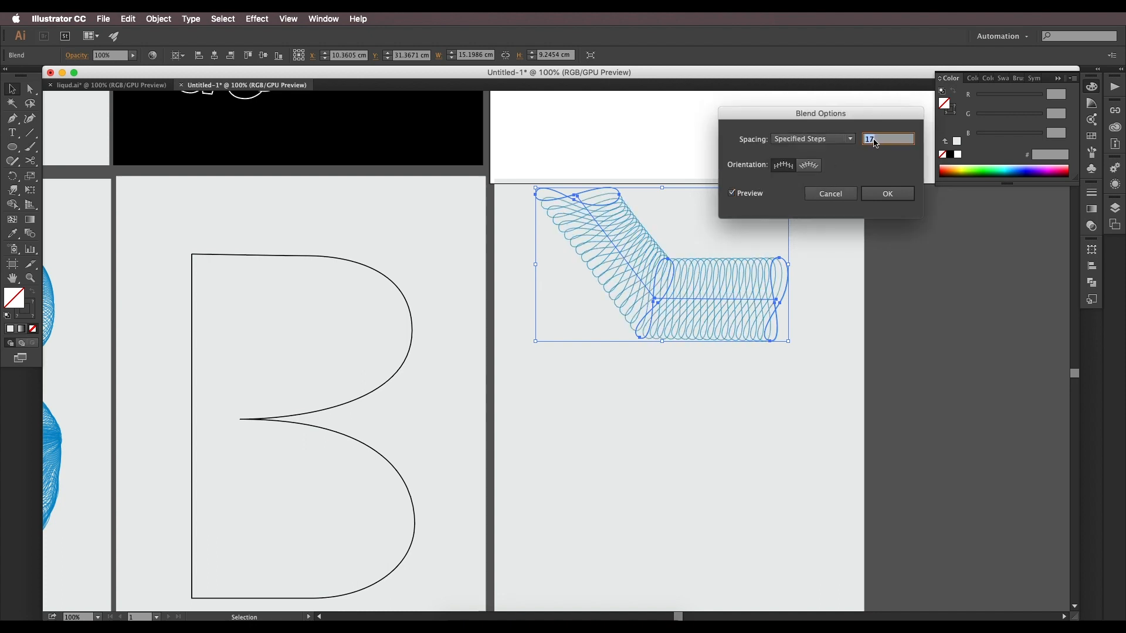
{"action": "scroll", "coordinate": [874, 143], "scroll_direction": "up", "scroll_amount": 20}
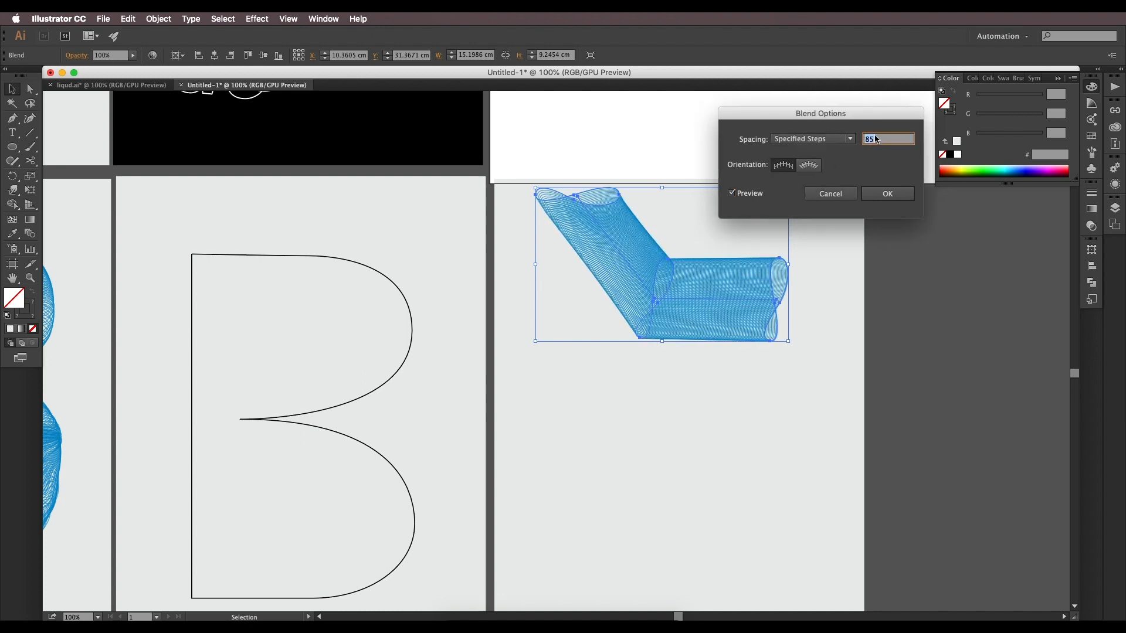
{"action": "type", "text": "180"}
{"action": "left_click", "coordinate": [886, 190]}
{"action": "left_click", "coordinate": [954, 193]}
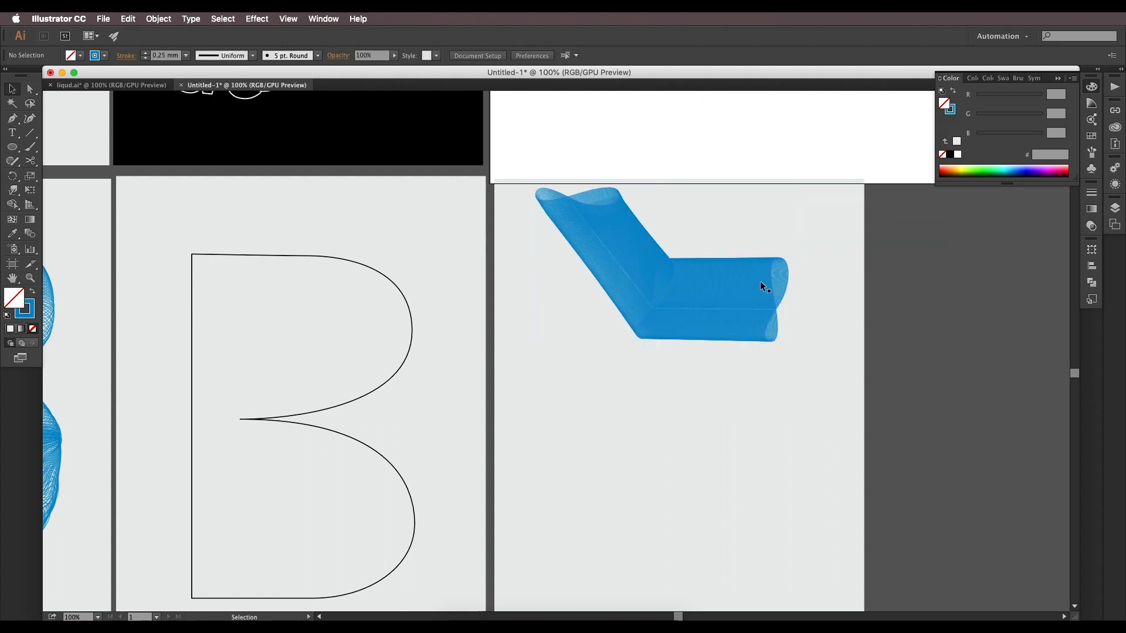
Step: Convert the blend spine's middle corner anchor to a smooth point so the ribbon bends in a curve, and deselect it
{"action": "left_click", "coordinate": [35, 91]}
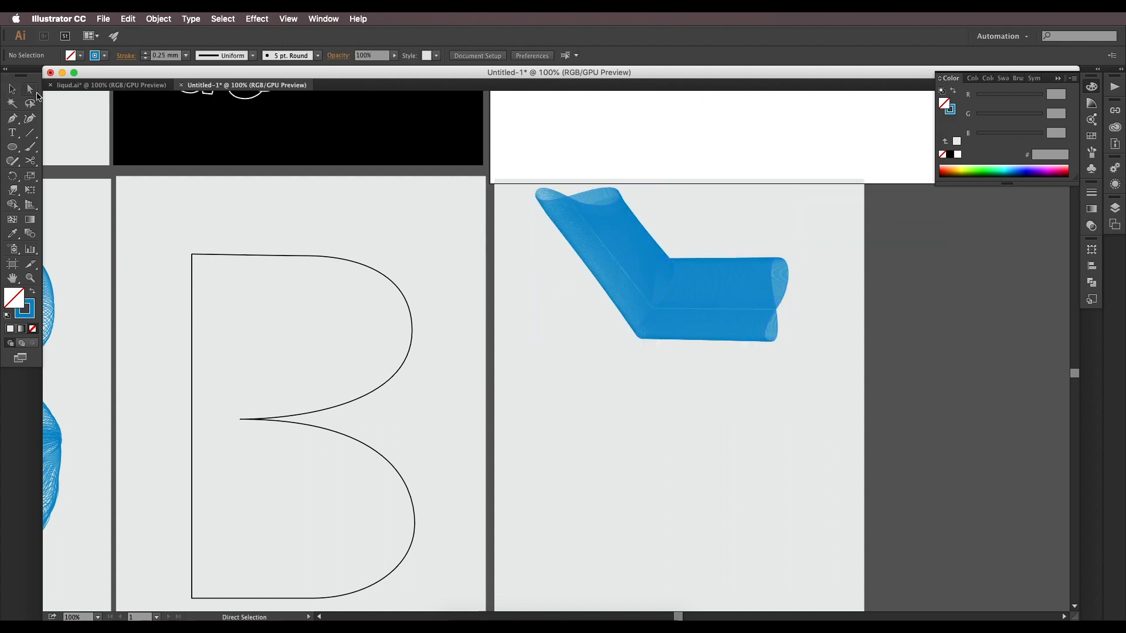
{"action": "left_click", "coordinate": [653, 315]}
{"action": "left_click_drag", "start_coordinate": [11, 118], "coordinate": [66, 164]}
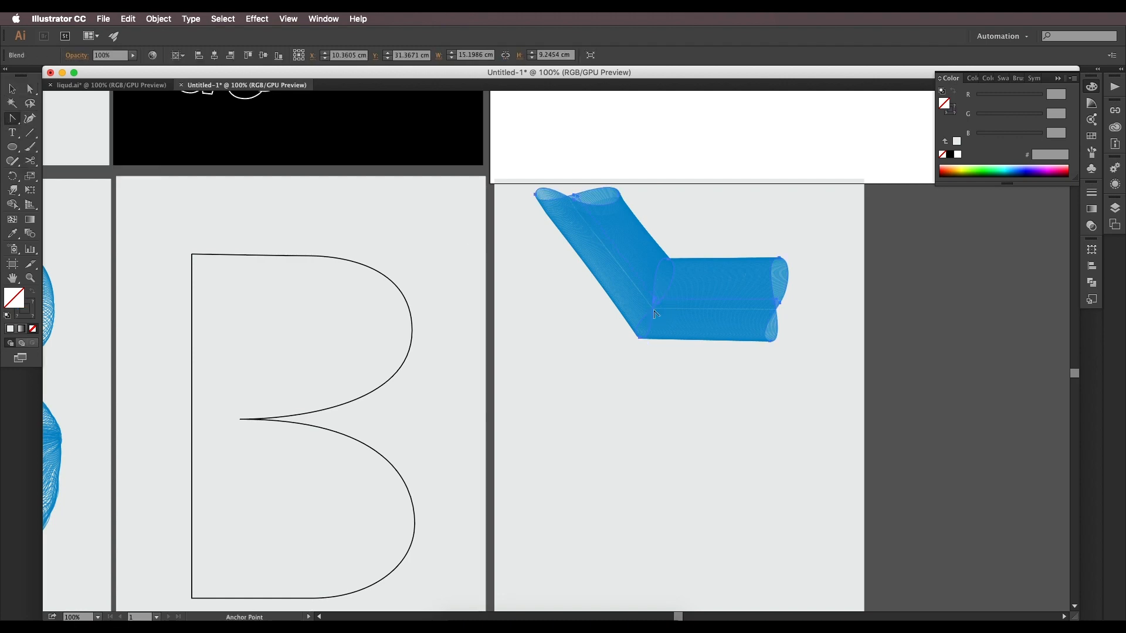
{"action": "left_click_drag", "start_coordinate": [655, 304], "coordinate": [598, 273]}
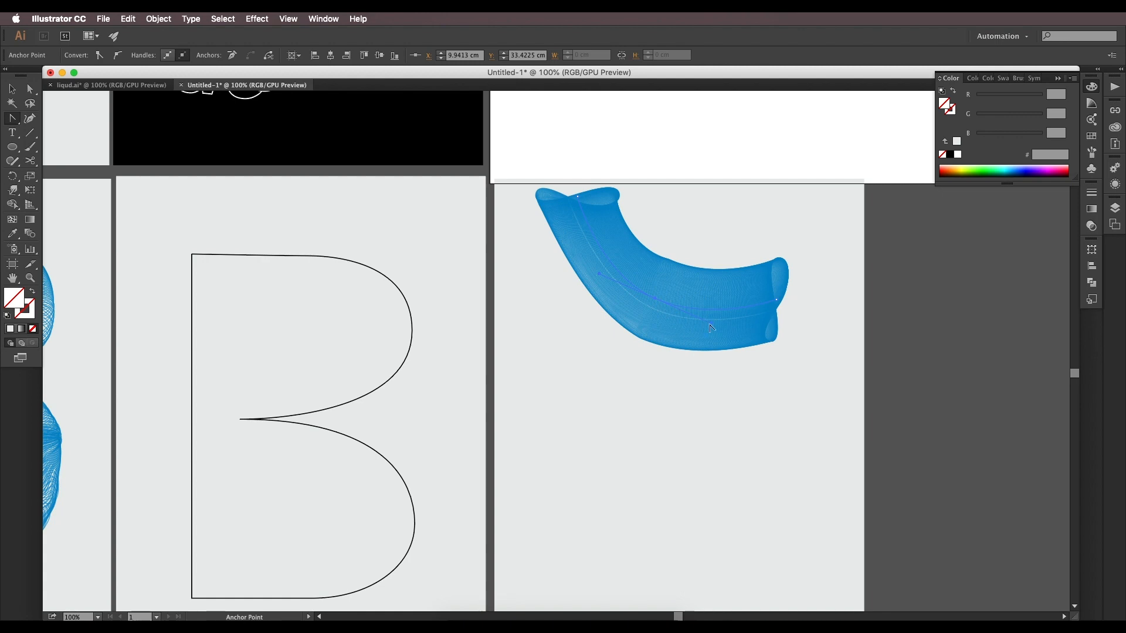
{"action": "left_click_drag", "start_coordinate": [655, 299], "coordinate": [608, 272]}
{"action": "key", "text": "v"}
{"action": "left_click", "coordinate": [687, 483]}
{"action": "key", "text": "space"}
{"action": "left_click_drag", "start_coordinate": [686, 341], "coordinate": [687, 339]}
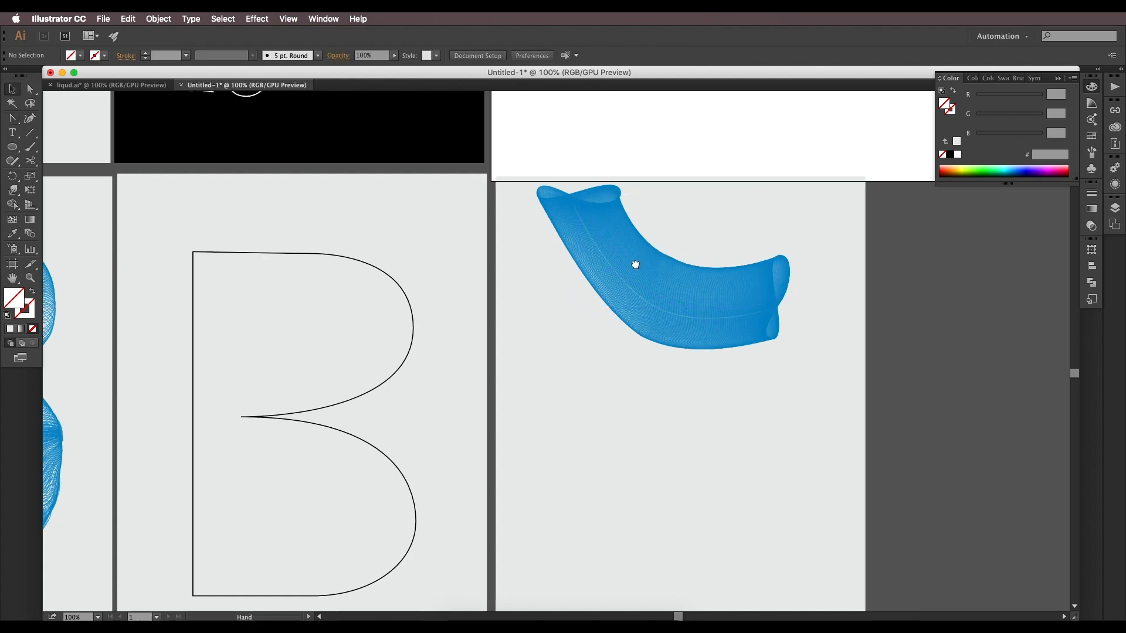
Step: Replace the loop blend's spine with the hand-drawn B outline path so the ribbon follows the letter
{"action": "left_click_drag", "start_coordinate": [635, 265], "coordinate": [773, 243]}
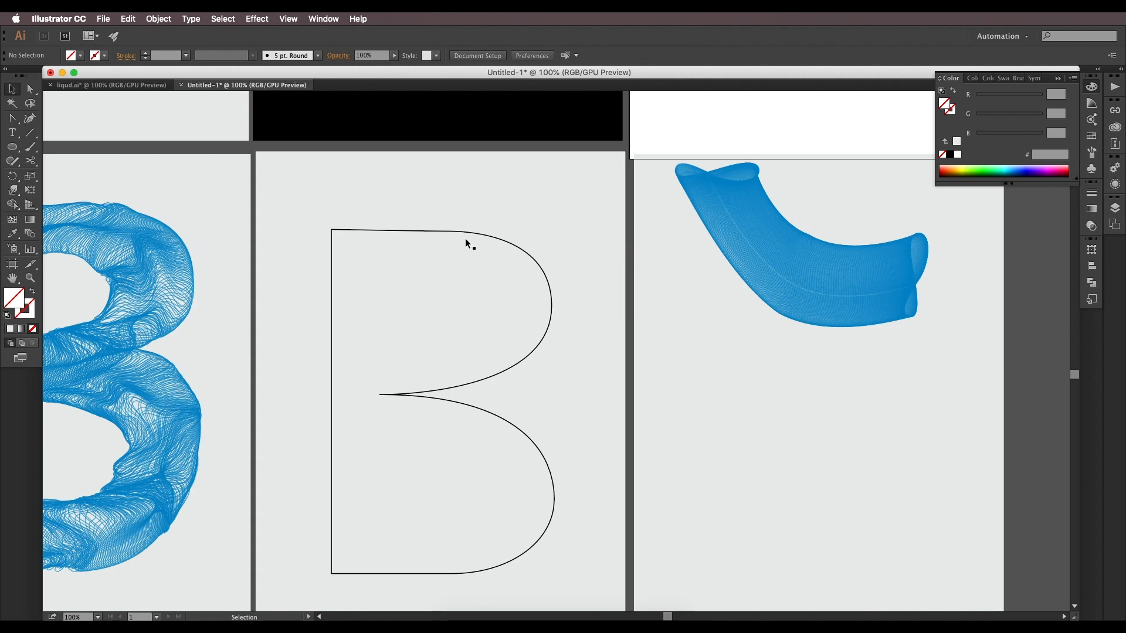
{"action": "key", "text": "space"}
{"action": "left_click_drag", "start_coordinate": [484, 228], "coordinate": [485, 217]}
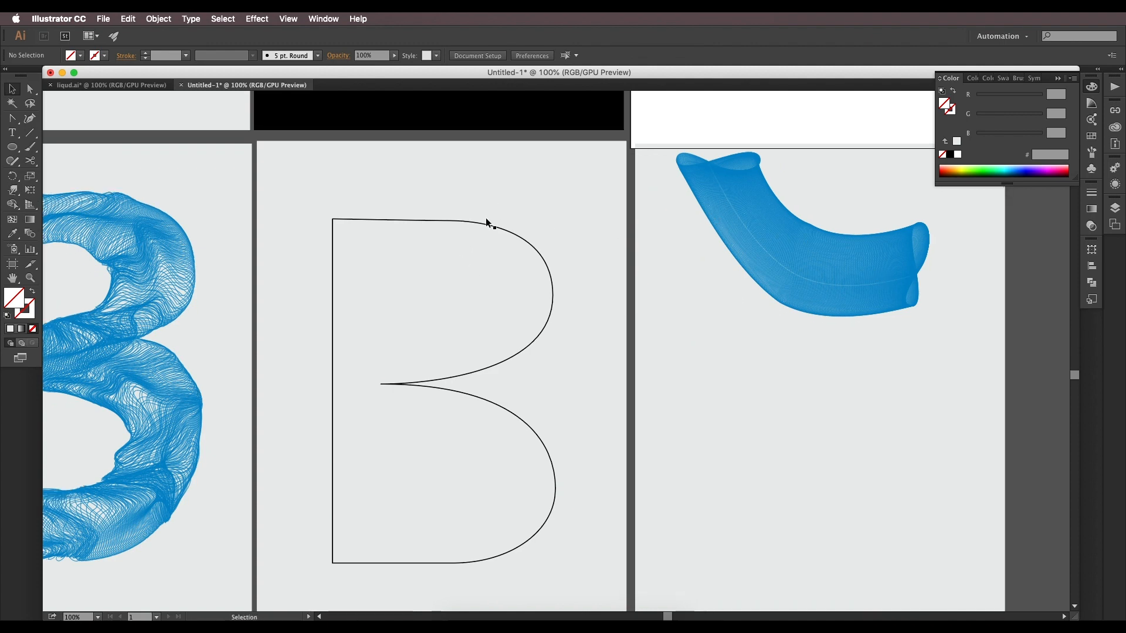
{"action": "left_click", "coordinate": [514, 358]}
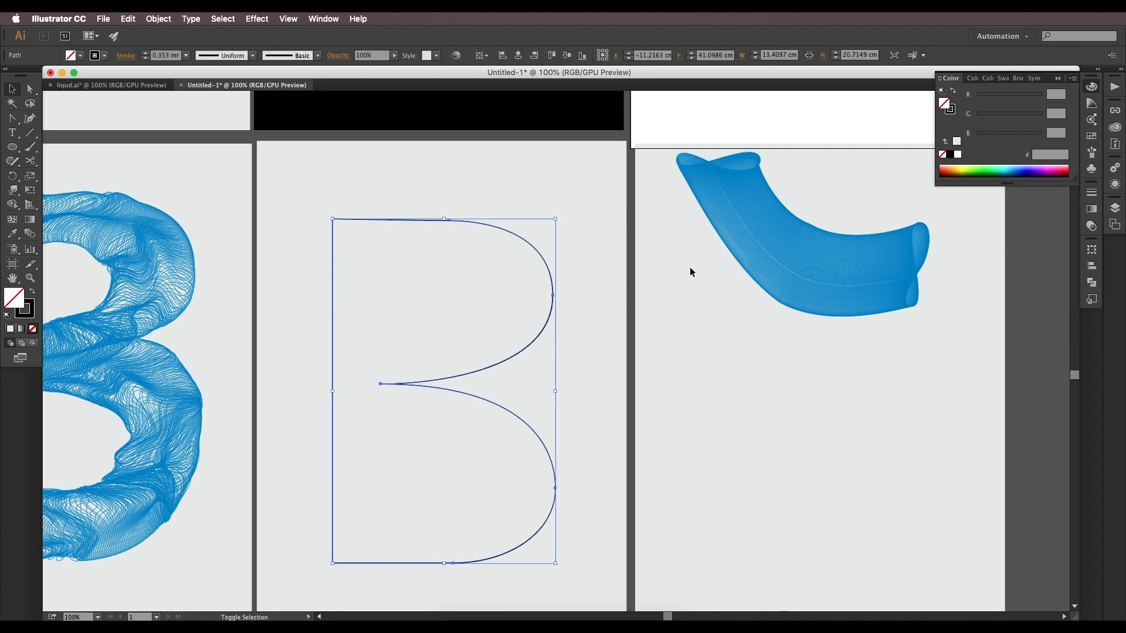
{"action": "left_click", "coordinate": [761, 251], "text": "shift"}
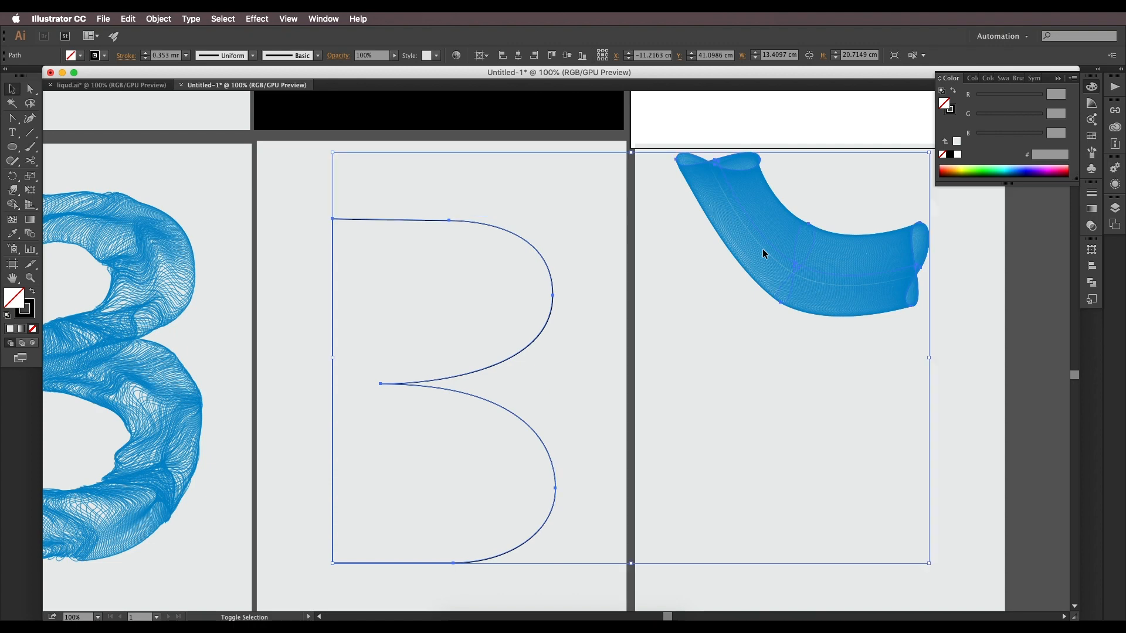
{"action": "left_click", "coordinate": [164, 18]}
{"action": "mouse_move", "coordinate": [205, 273]}
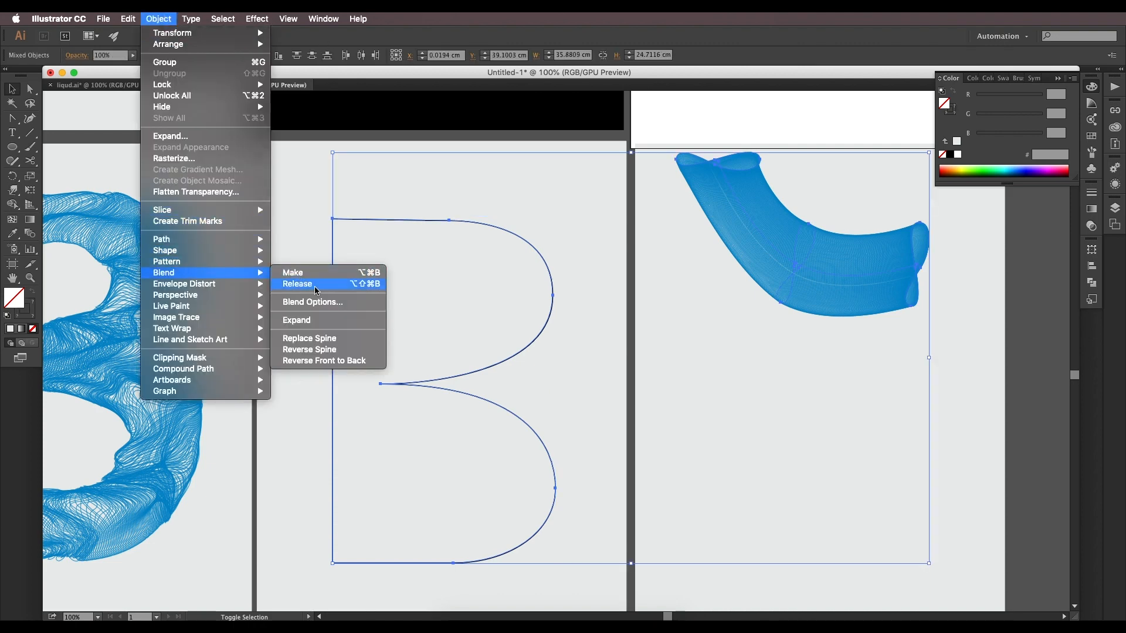
{"action": "left_click", "coordinate": [334, 345]}
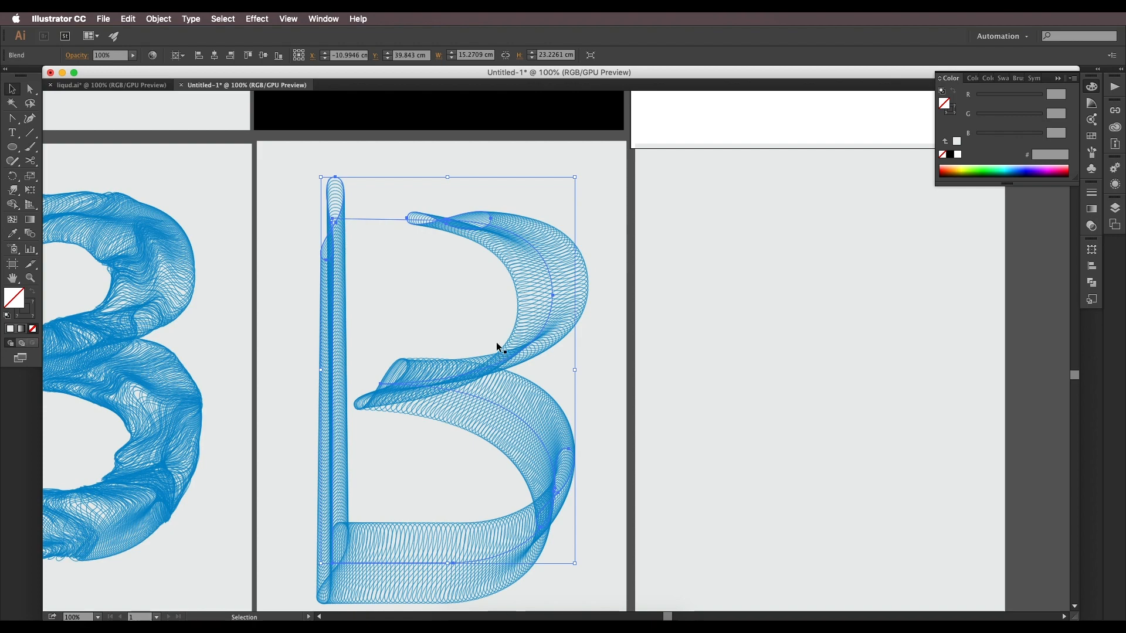
Step: Move the spine anchor at the start of the upper bowl left onto the top of the stem to close the top bar
{"action": "scroll", "coordinate": [496, 346], "scroll_direction": "down", "scroll_amount": 3}
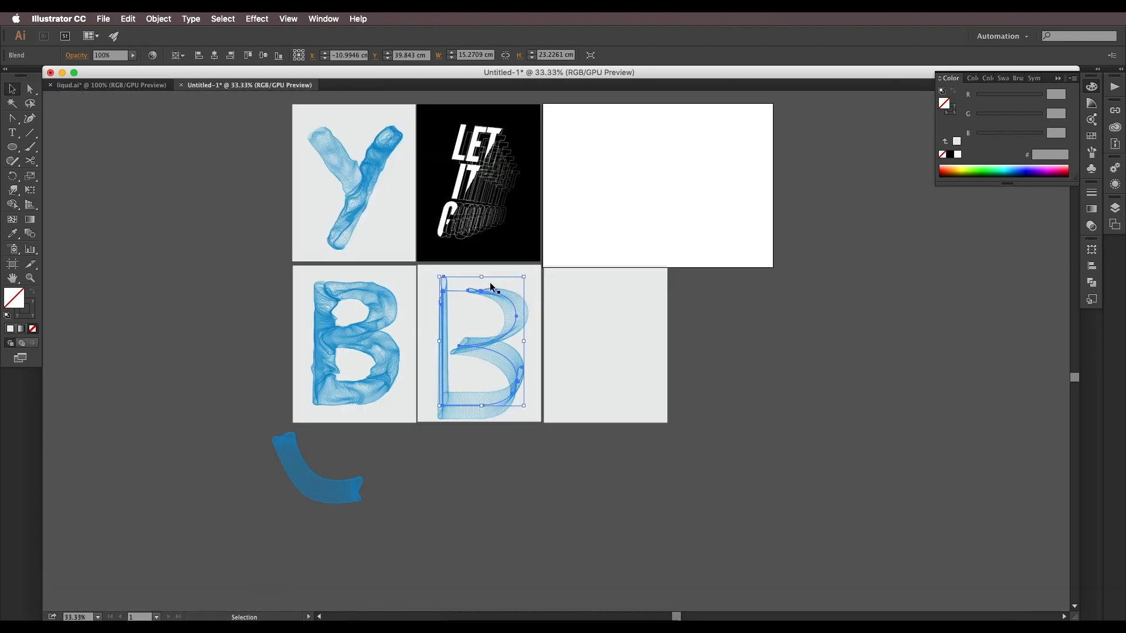
{"action": "scroll", "coordinate": [490, 283], "scroll_direction": "up", "scroll_amount": 5}
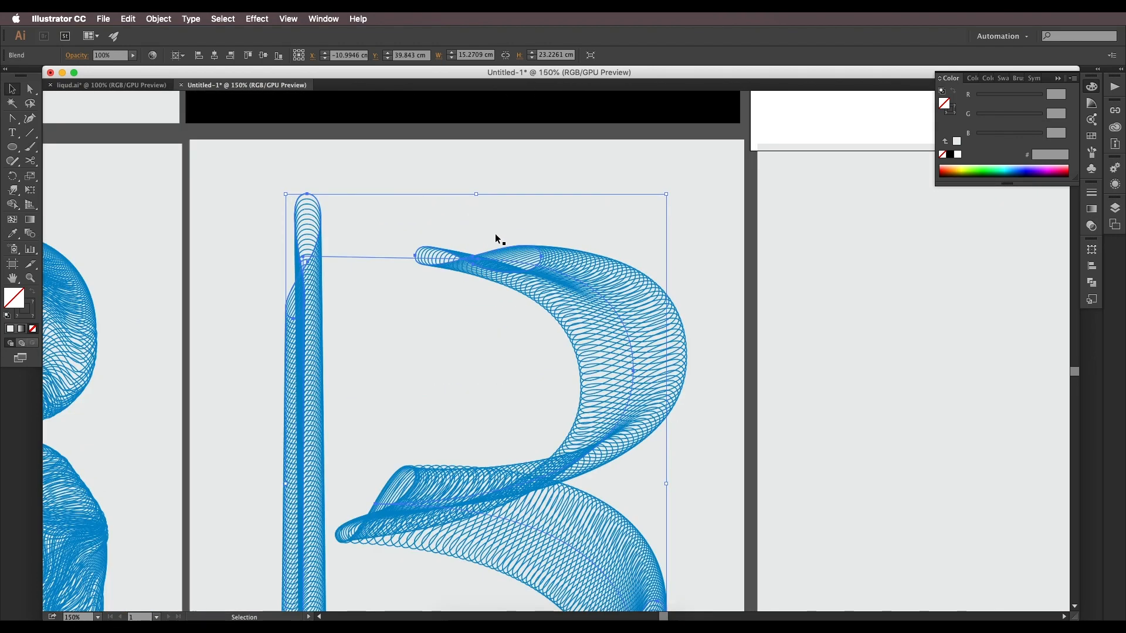
{"action": "key", "text": "a"}
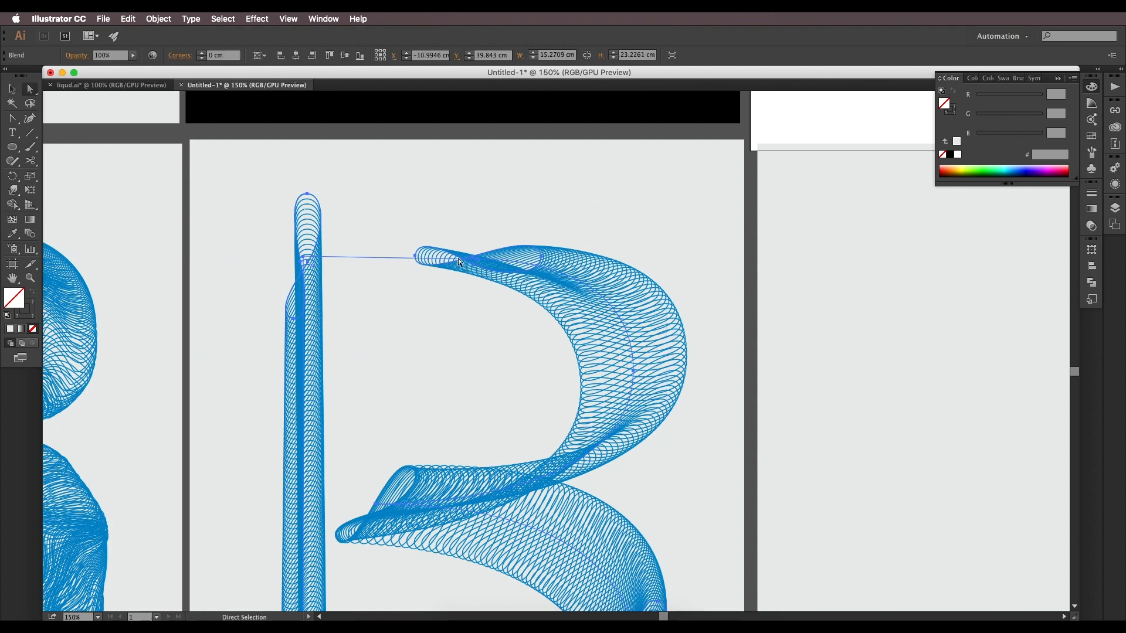
{"action": "left_click", "coordinate": [414, 256]}
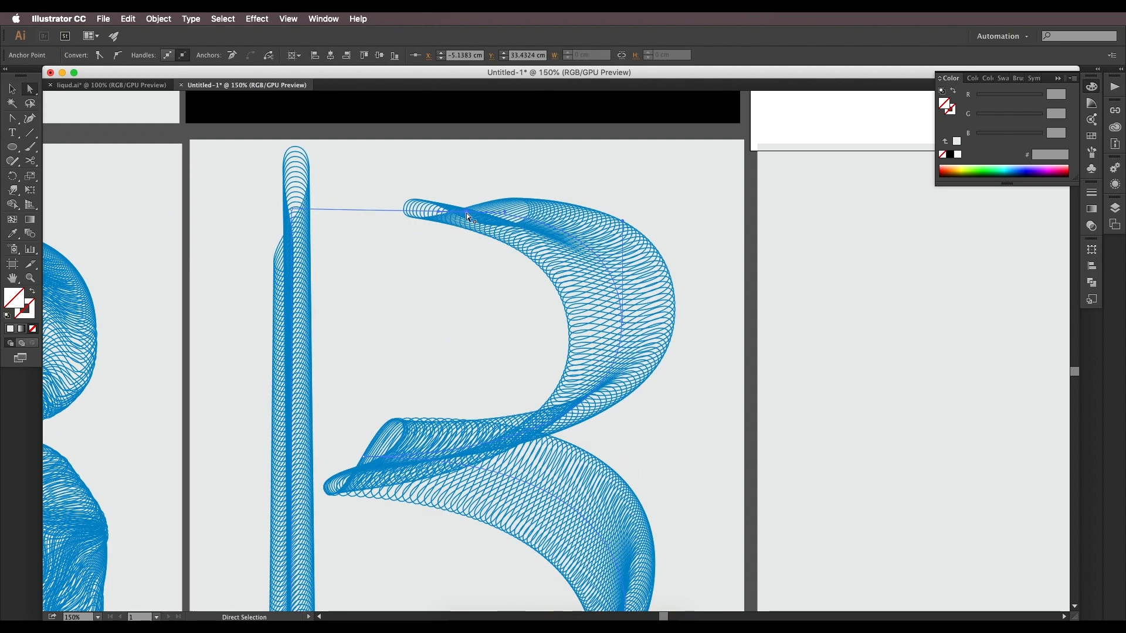
{"action": "left_click_drag", "start_coordinate": [465, 212], "coordinate": [307, 211]}
{"action": "scroll", "coordinate": [398, 249], "scroll_direction": "down", "scroll_amount": 2}
{"action": "scroll", "coordinate": [401, 252], "scroll_direction": "up", "scroll_amount": 1}
{"action": "left_click_drag", "start_coordinate": [525, 294], "coordinate": [637, 251]}
Step: Set the B blend's spacing to Specified Steps with 320 steps, with the preview on
{"action": "key", "text": "v"}
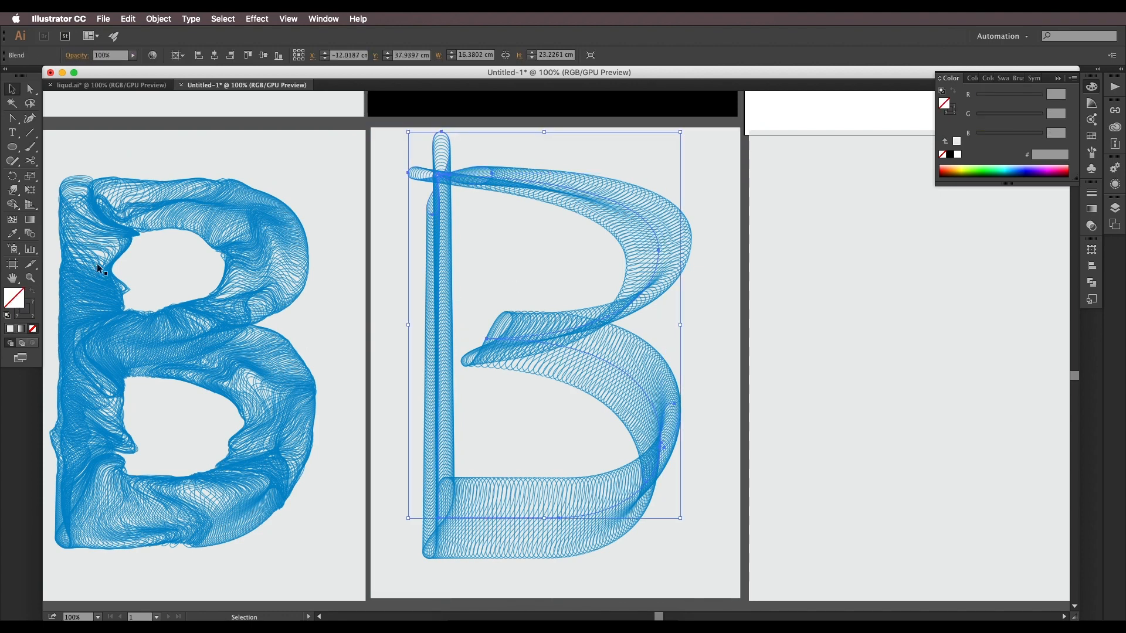
{"action": "double_click", "coordinate": [31, 234]}
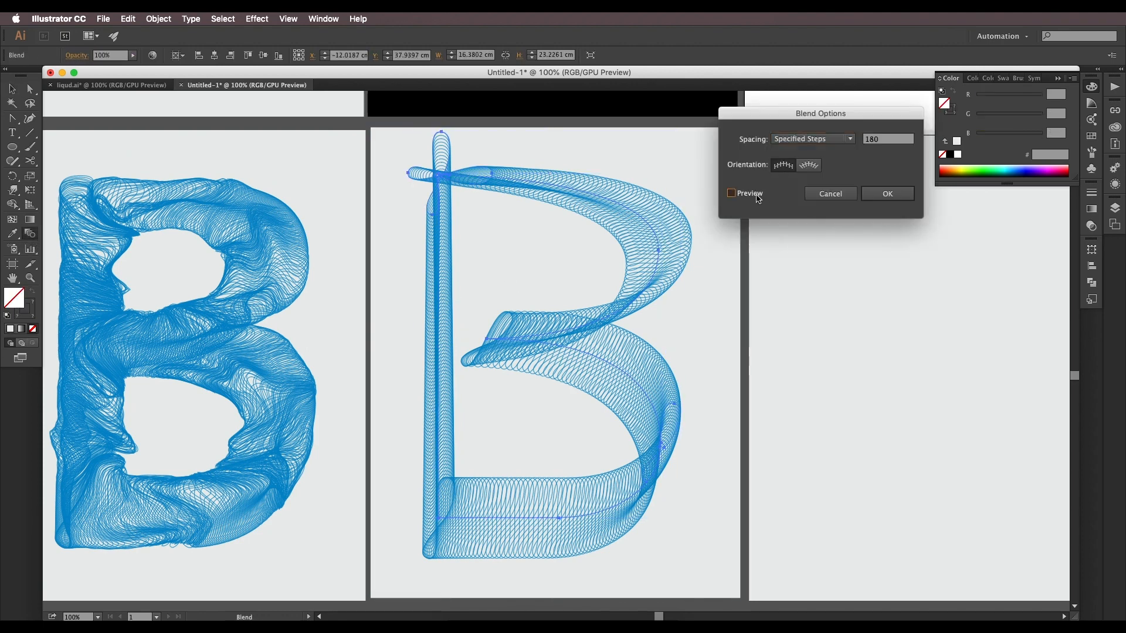
{"action": "left_click", "coordinate": [731, 193]}
{"action": "left_click", "coordinate": [883, 144]}
{"action": "key", "text": "shift+Up"}
{"action": "key", "text": "shift+Up"}
{"action": "key", "text": "shift+Up"}
{"action": "key", "text": "shift+Up"}
{"action": "key", "text": "shift+Up"}
{"action": "key", "text": "shift+Up"}
{"action": "key", "text": "shift+Up"}
{"action": "key", "text": "shift+Up"}
{"action": "key", "text": "shift+Up"}
{"action": "key", "text": "shift+Up"}
{"action": "key", "text": "shift+Up"}
{"action": "key", "text": "shift+Up"}
{"action": "key", "text": "shift+Up"}
{"action": "key", "text": "shift+Up"}
{"action": "key", "text": "shift+Up"}
{"action": "key", "text": "shift+Up"}
{"action": "key", "text": "shift+Up"}
{"action": "key", "text": "shift+Up"}
{"action": "key", "text": "shift+Up"}
{"action": "key", "text": "shift+Up"}
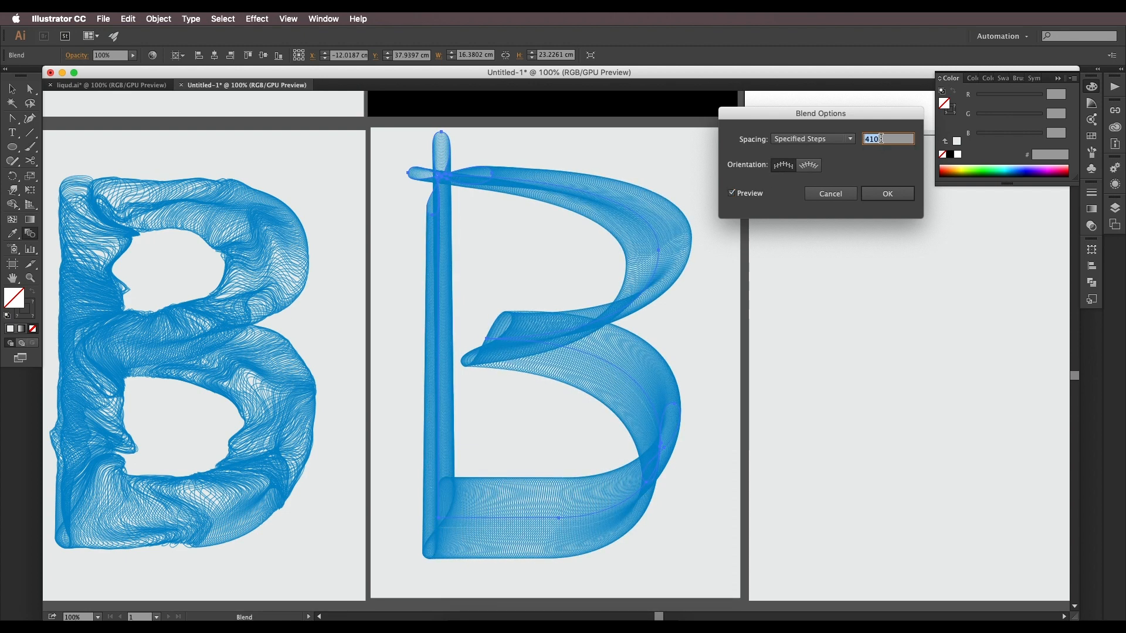
{"action": "key", "text": "shift+Up"}
{"action": "key", "text": "shift+Down"}
{"action": "key", "text": "shift+Down"}
{"action": "key", "text": "shift+Down"}
{"action": "key", "text": "shift+Down"}
{"action": "key", "text": "shift+Down"}
{"action": "key", "text": "shift+Down"}
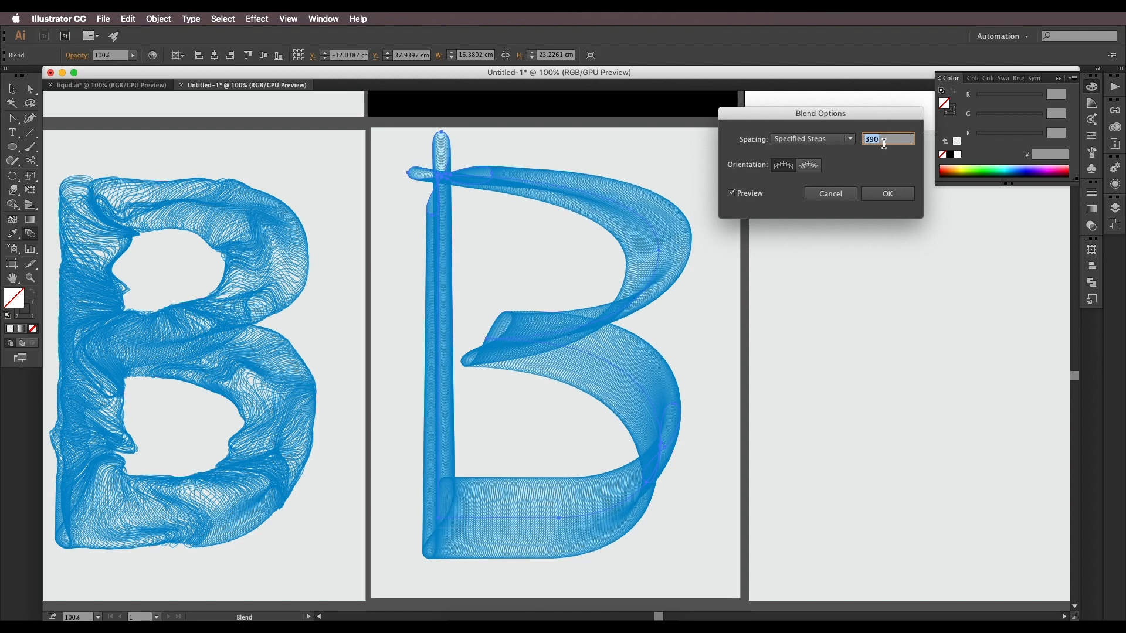
{"action": "key", "text": "shift+Down"}
{"action": "key", "text": "shift+Down"}
{"action": "key", "text": "shift+Down"}
{"action": "key", "text": "shift+Down"}
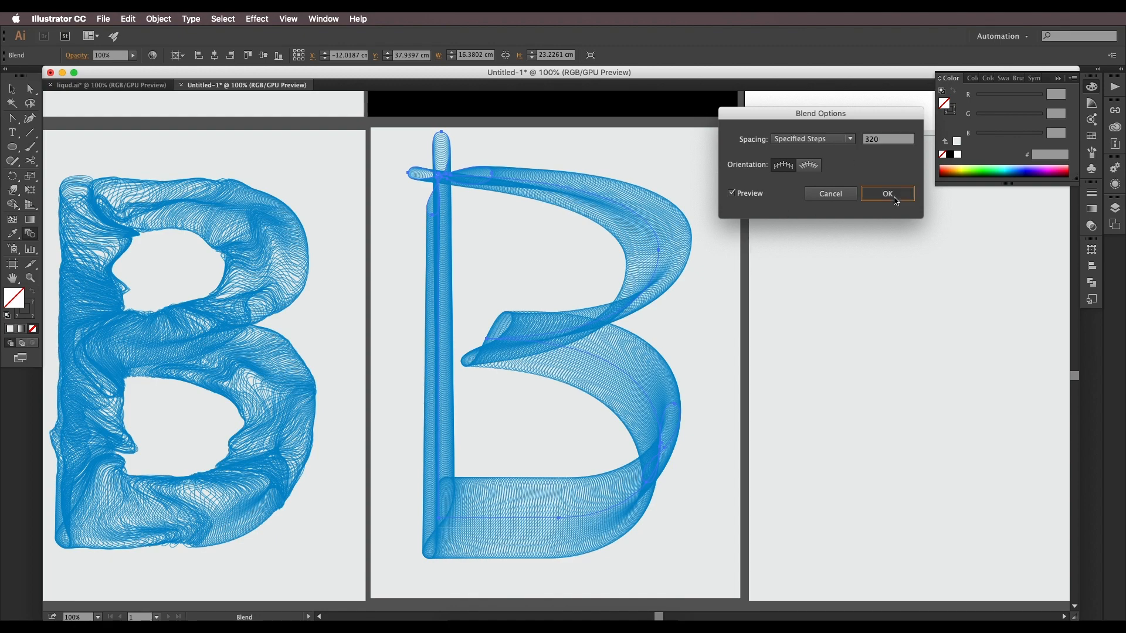
{"action": "left_click", "coordinate": [892, 194]}
Step: Try the Warp tool on the top bar of the unexpanded B blend, and undo the distortion
{"action": "key", "text": "super+minus"}
{"action": "left_click_drag", "start_coordinate": [609, 186], "coordinate": [641, 269]}
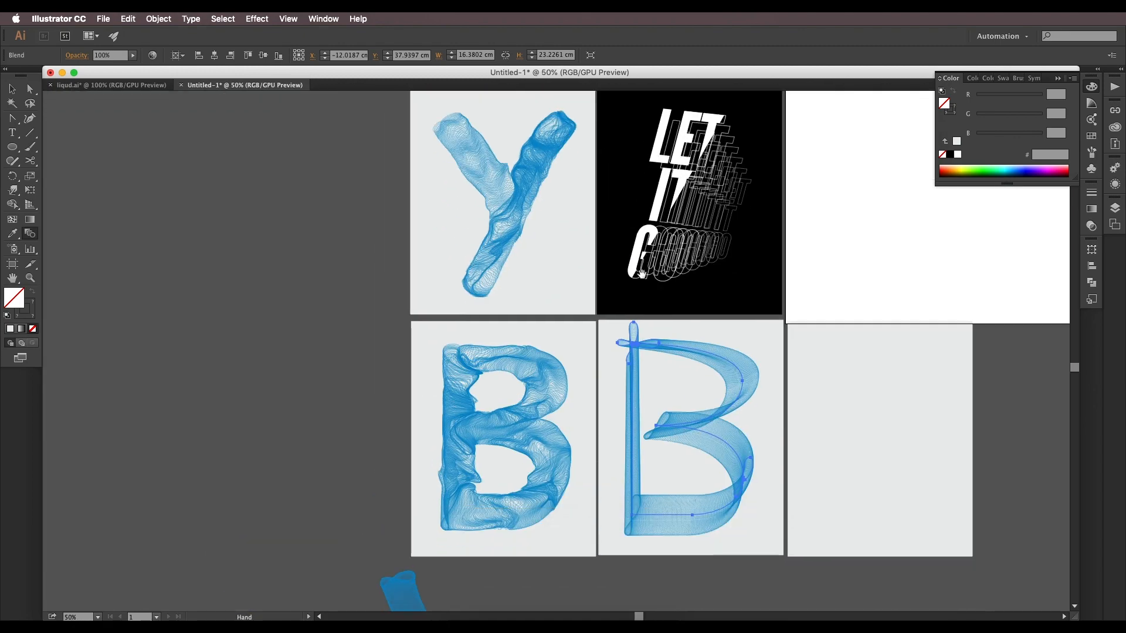
{"action": "key", "text": "super+equal"}
{"action": "key", "text": "super+equal"}
{"action": "left_click_drag", "start_coordinate": [733, 452], "coordinate": [740, 303]}
{"action": "scroll", "coordinate": [758, 275], "scroll_direction": "up", "scroll_amount": 3}
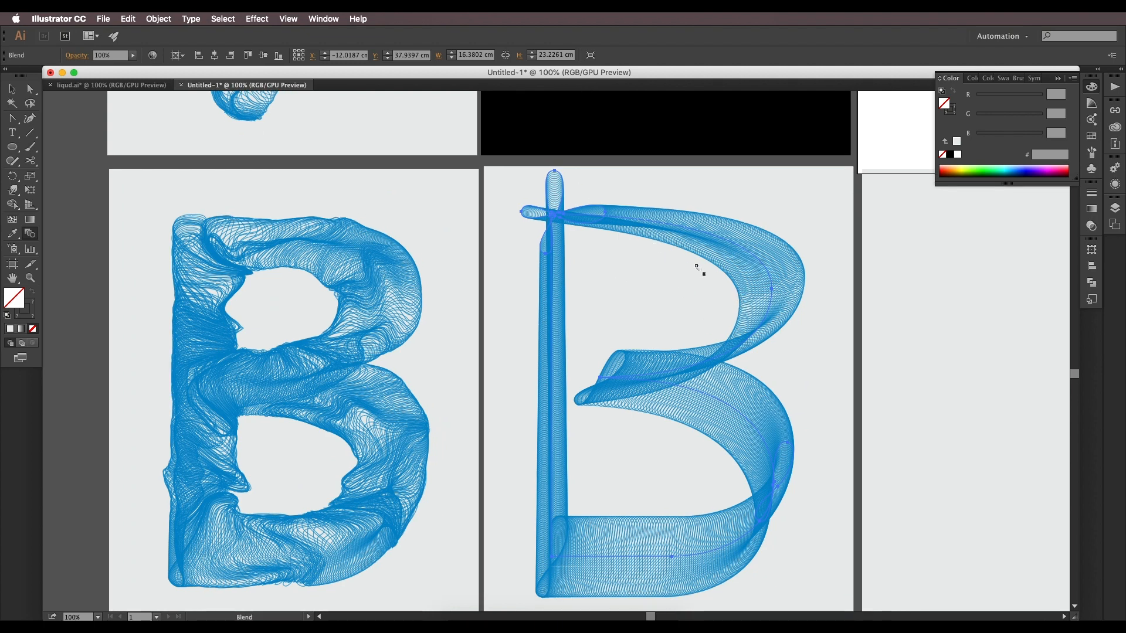
{"action": "left_click", "coordinate": [13, 191]}
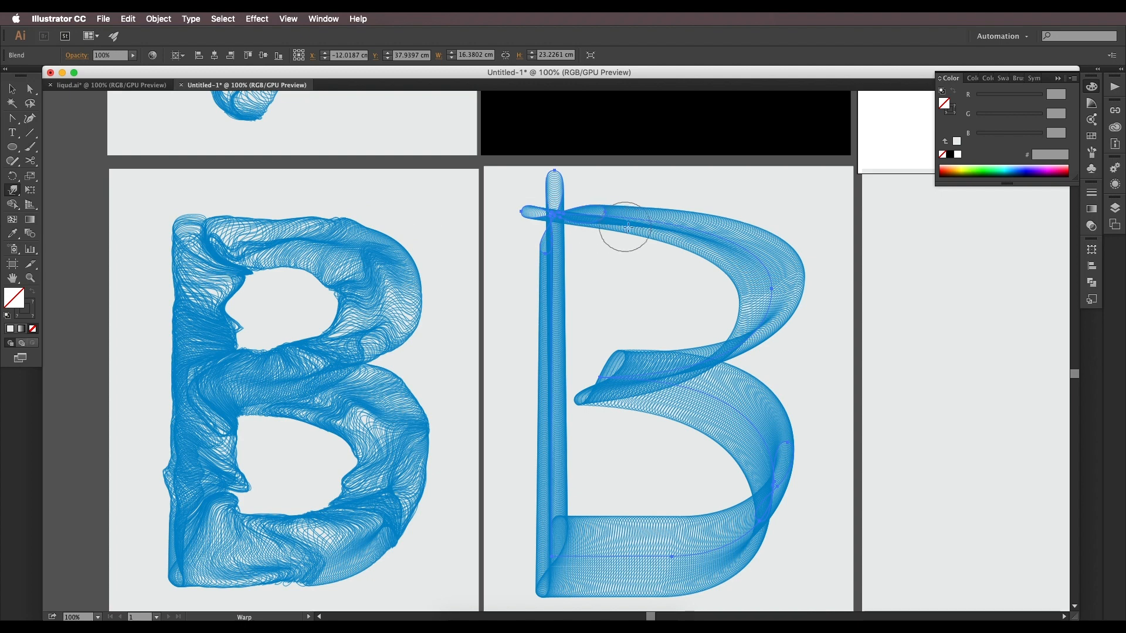
{"action": "left_click_drag", "start_coordinate": [643, 246], "coordinate": [632, 236]}
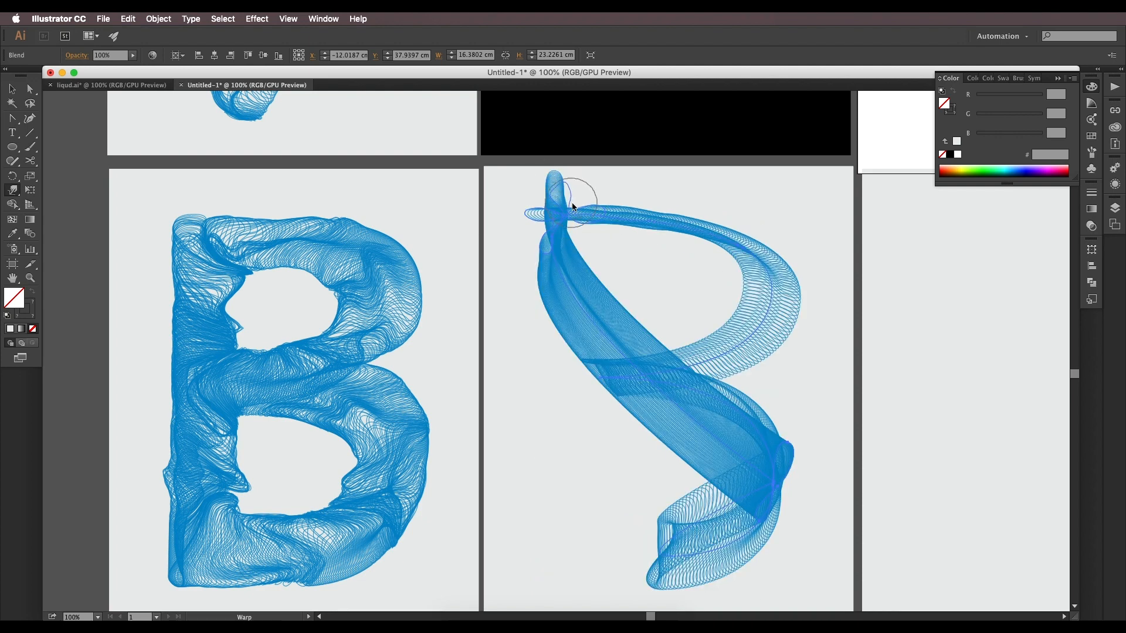
{"action": "key", "text": "ctrl+z"}
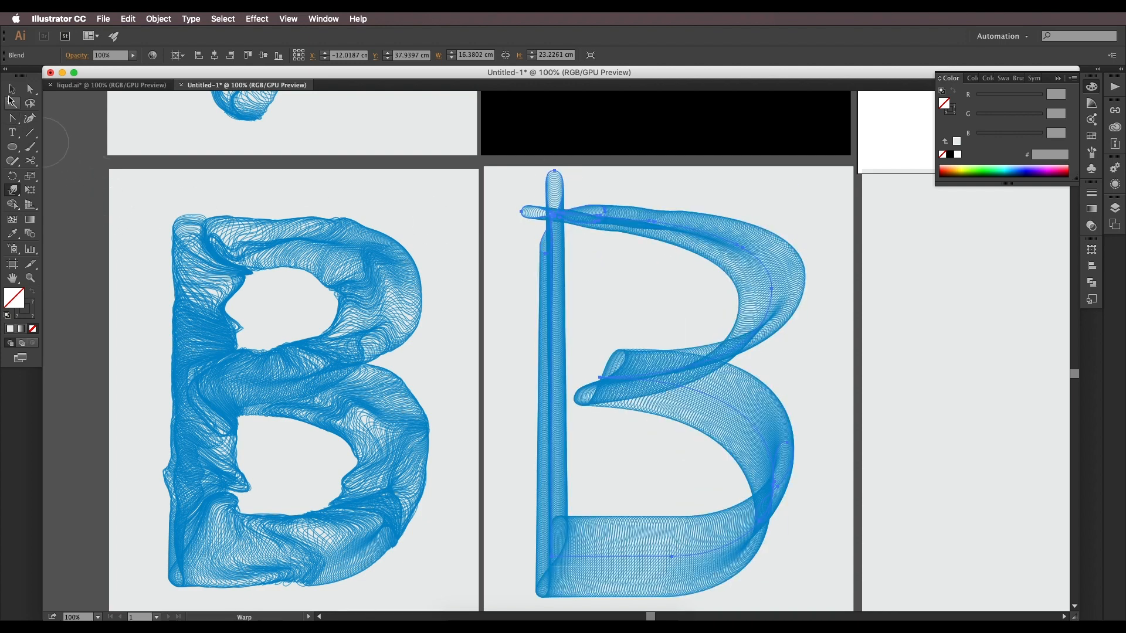
Step: Expand the B blend into editable line paths and deselect it
{"action": "left_click", "coordinate": [12, 89]}
{"action": "left_click", "coordinate": [766, 309]}
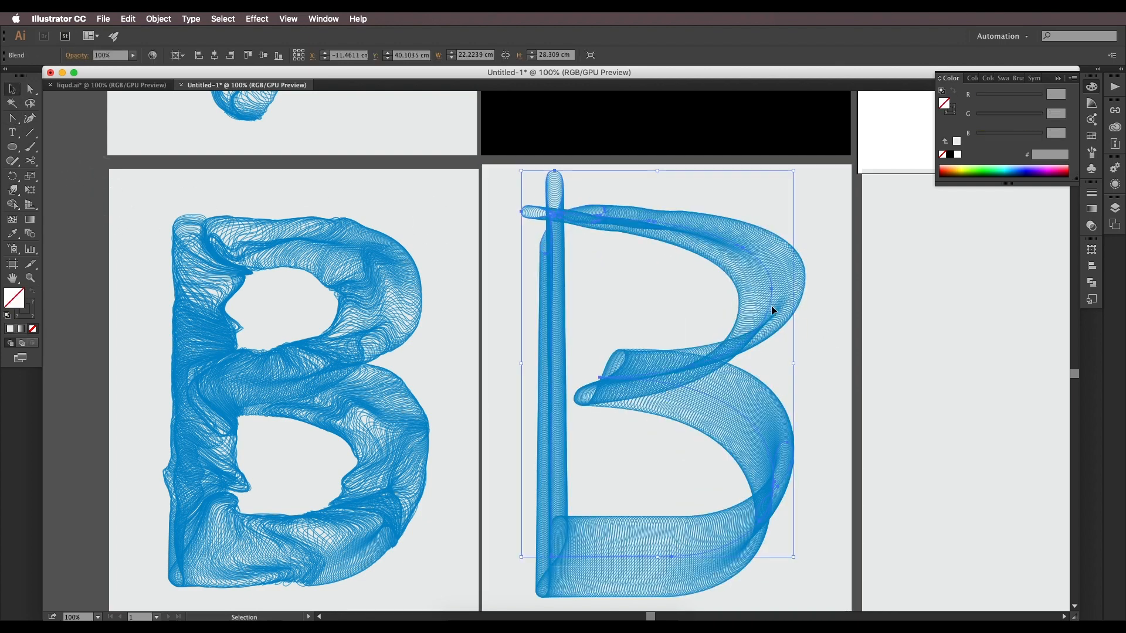
{"action": "left_click", "coordinate": [158, 19]}
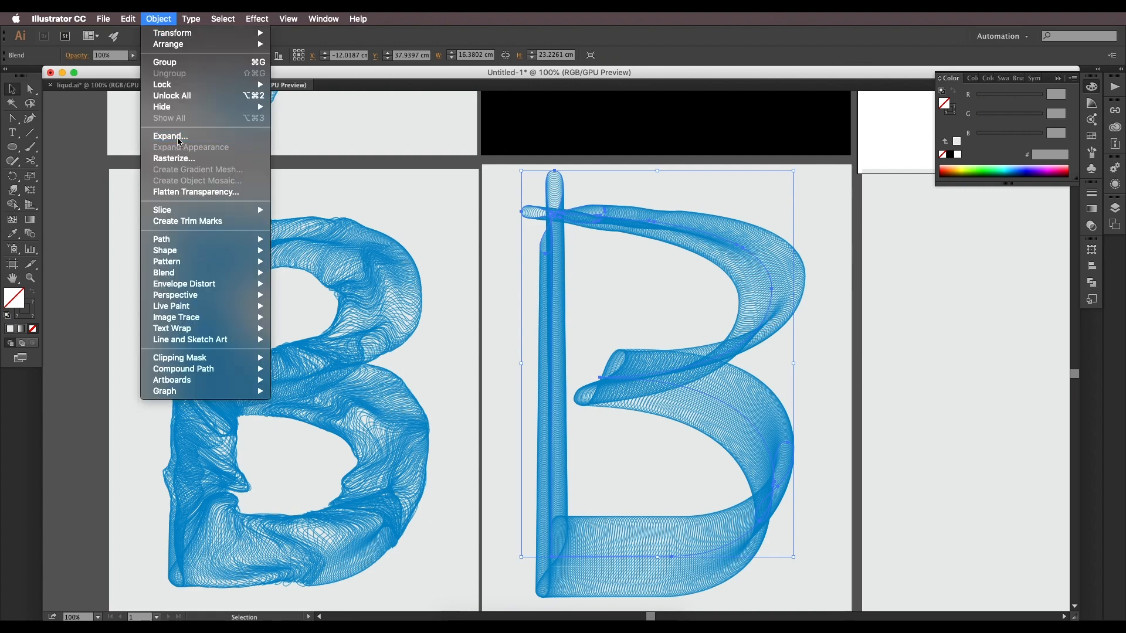
{"action": "left_click", "coordinate": [170, 136]}
{"action": "left_click", "coordinate": [467, 361]}
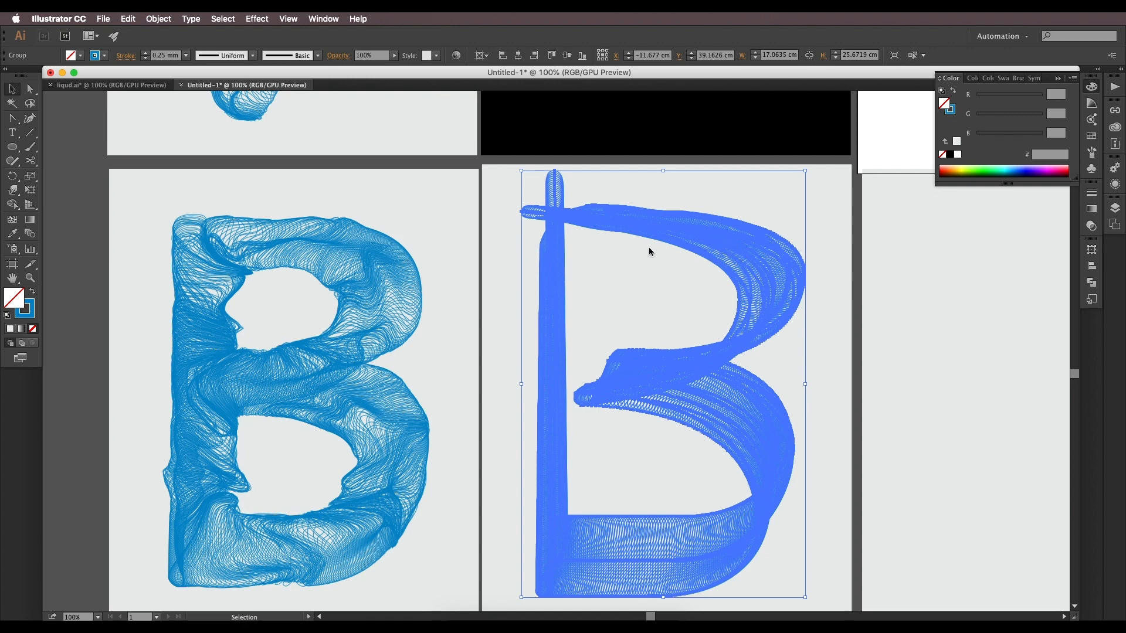
{"action": "left_click", "coordinate": [720, 292]}
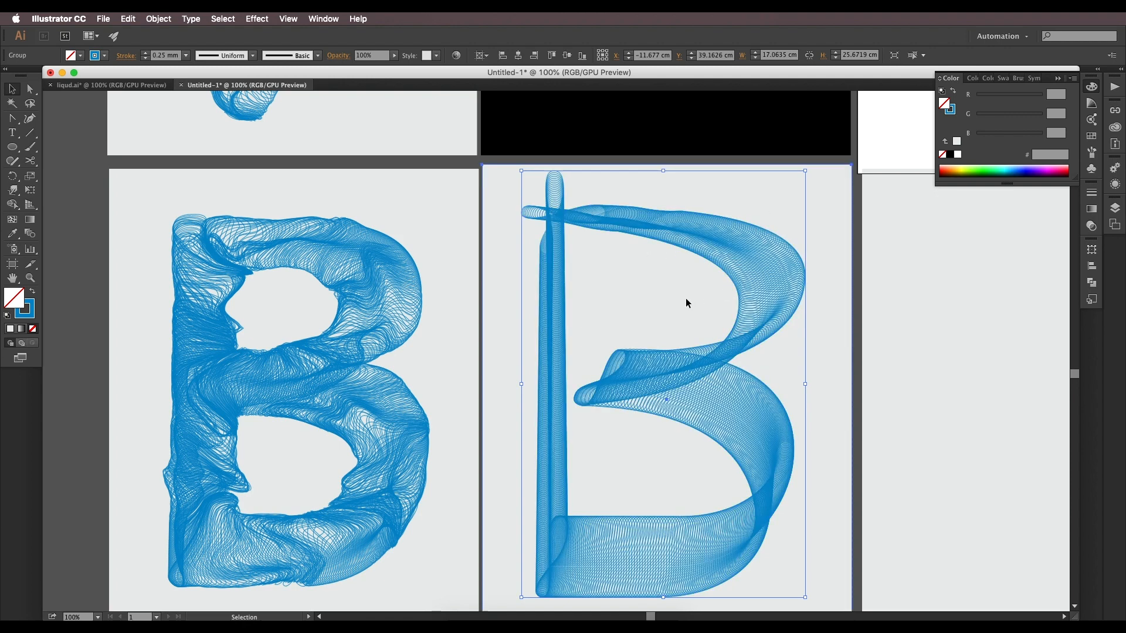
{"action": "left_click", "coordinate": [773, 317]}
{"action": "left_click", "coordinate": [875, 330]}
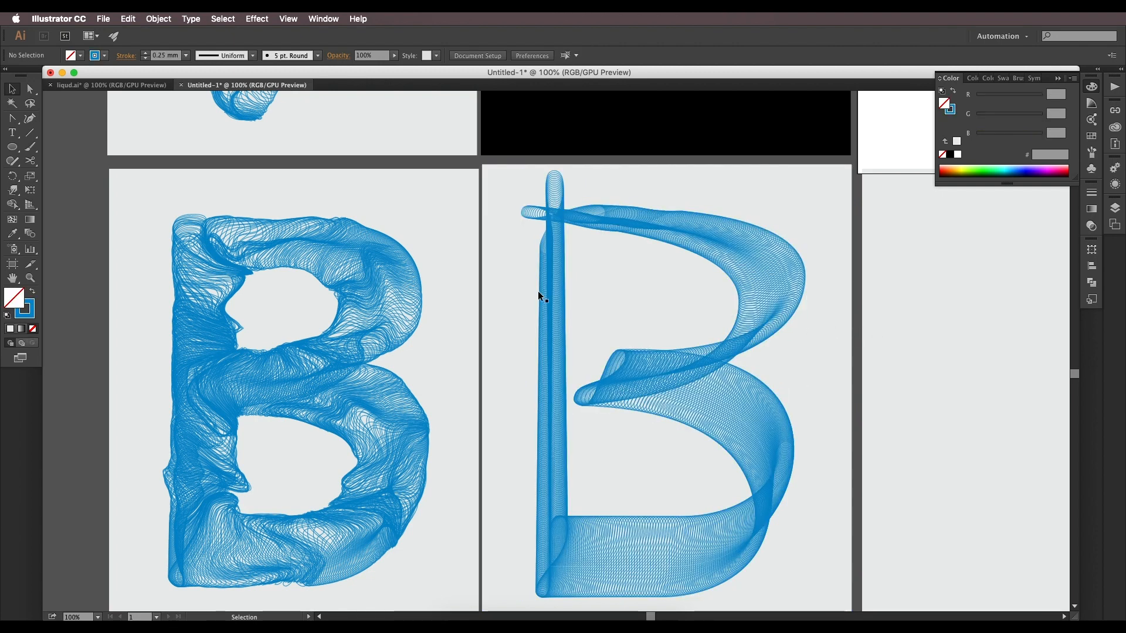
Step: Warp the protruding loops at the crossing of the stem and top bar inward to form the B's upper-left corner
{"action": "left_click", "coordinate": [12, 190]}
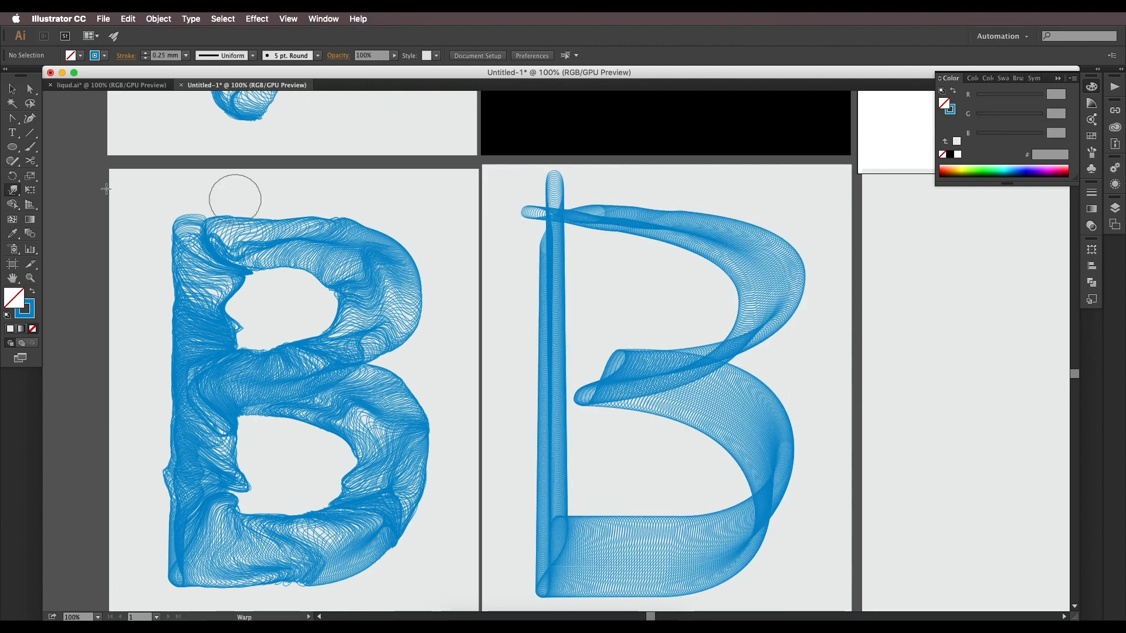
{"action": "mouse_move", "coordinate": [603, 226]}
{"action": "left_mouse_down"}
{"action": "mouse_move", "coordinate": [571, 233]}
{"action": "mouse_move", "coordinate": [556, 183]}
{"action": "mouse_move", "coordinate": [557, 214]}
{"action": "mouse_move", "coordinate": [535, 212]}
{"action": "mouse_move", "coordinate": [547, 242]}
{"action": "mouse_move", "coordinate": [545, 229]}
{"action": "left_mouse_up"}
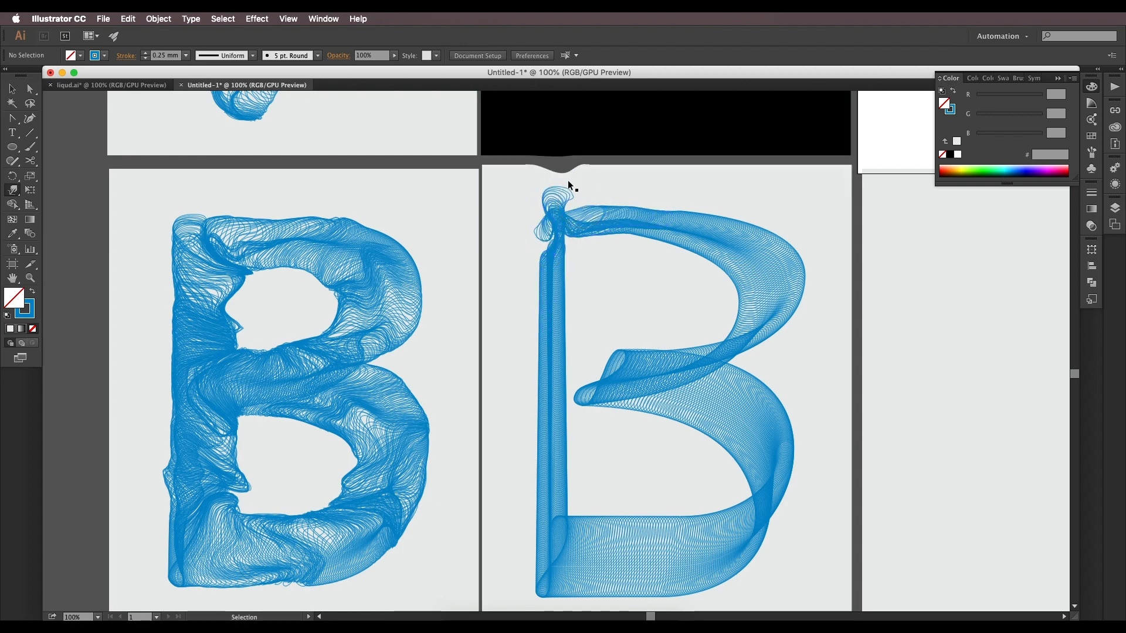
{"action": "scroll", "coordinate": [573, 202], "scroll_direction": "up", "scroll_amount": 3}
{"action": "mouse_move", "coordinate": [534, 221]}
{"action": "left_mouse_down"}
{"action": "mouse_move", "coordinate": [618, 237]}
{"action": "mouse_move", "coordinate": [568, 197]}
{"action": "mouse_move", "coordinate": [548, 211]}
{"action": "mouse_move", "coordinate": [567, 233]}
{"action": "left_mouse_up"}
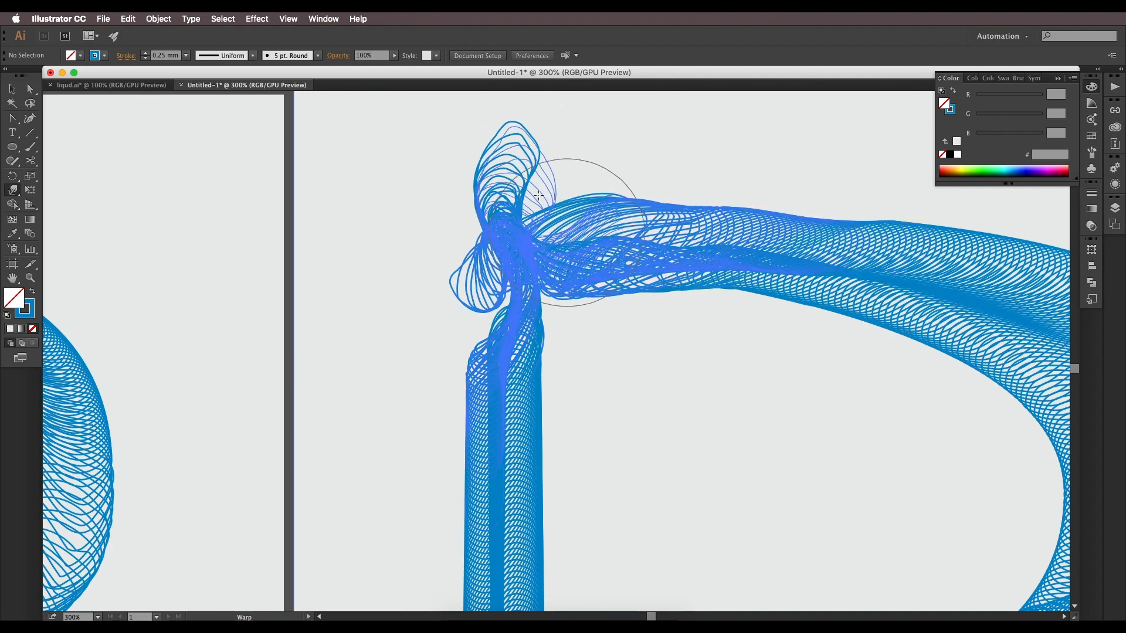
{"action": "mouse_move", "coordinate": [539, 195]}
{"action": "left_mouse_down"}
{"action": "mouse_move", "coordinate": [574, 213]}
{"action": "mouse_move", "coordinate": [702, 235]}
{"action": "mouse_move", "coordinate": [528, 196]}
{"action": "mouse_move", "coordinate": [478, 213]}
{"action": "mouse_move", "coordinate": [579, 235]}
{"action": "mouse_move", "coordinate": [486, 261]}
{"action": "mouse_move", "coordinate": [468, 323]}
{"action": "mouse_move", "coordinate": [463, 457]}
{"action": "mouse_move", "coordinate": [482, 213]}
{"action": "left_mouse_up"}
{"action": "key", "text": "super+minus"}
{"action": "key", "text": "super+minus"}
{"action": "mouse_move", "coordinate": [546, 369]}
{"action": "left_mouse_down"}
{"action": "mouse_move", "coordinate": [636, 274]}
{"action": "mouse_move", "coordinate": [630, 285]}
{"action": "left_mouse_up"}
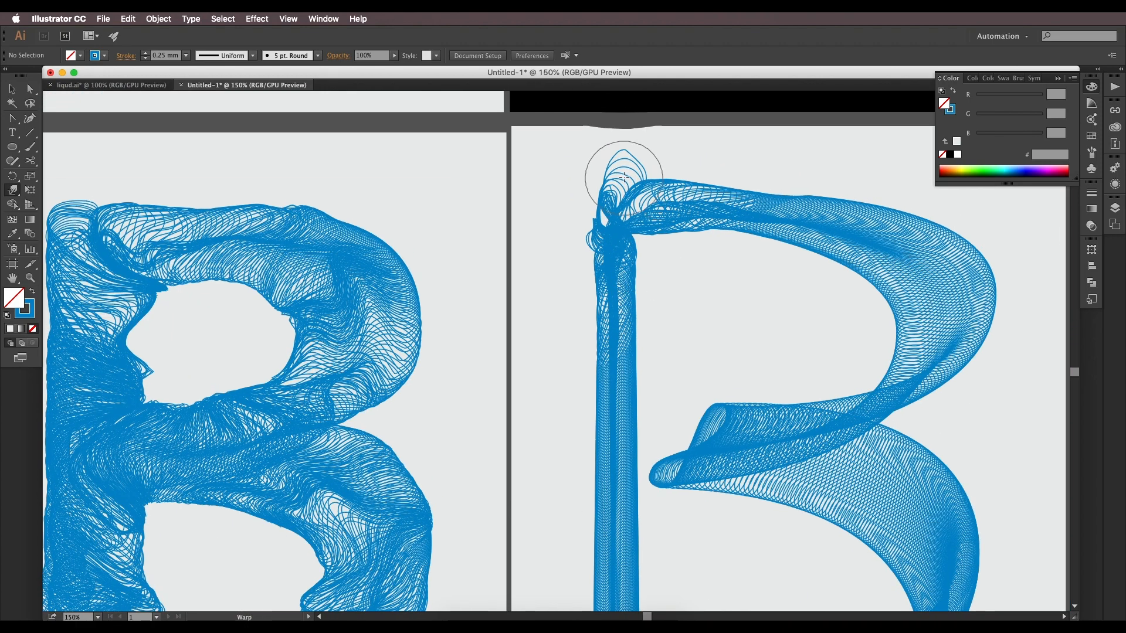
{"action": "mouse_move", "coordinate": [608, 157]}
{"action": "left_mouse_down"}
{"action": "mouse_move", "coordinate": [646, 156]}
{"action": "mouse_move", "coordinate": [616, 156]}
{"action": "mouse_move", "coordinate": [697, 186]}
{"action": "mouse_move", "coordinate": [666, 160]}
{"action": "mouse_move", "coordinate": [710, 173]}
{"action": "mouse_move", "coordinate": [682, 189]}
{"action": "left_mouse_up"}
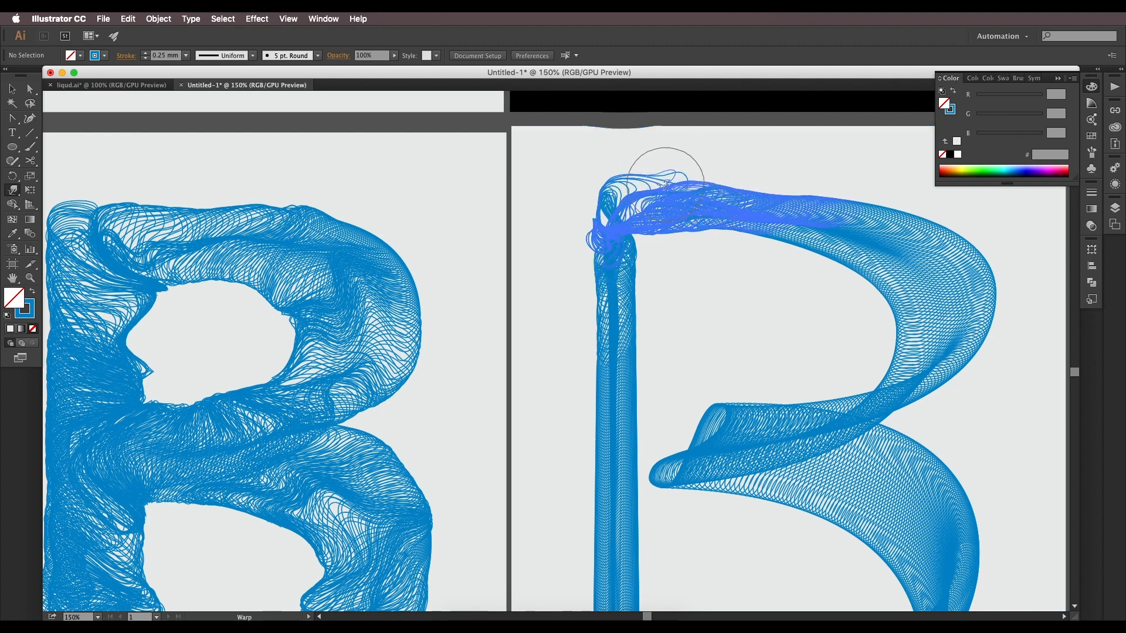
Step: Warp the lines along the B's top bar into an irregular, thicker, wavy band between the stem and upper bowl
{"action": "mouse_move", "coordinate": [812, 259]}
{"action": "left_mouse_down"}
{"action": "mouse_move", "coordinate": [801, 241]}
{"action": "mouse_move", "coordinate": [767, 252]}
{"action": "left_mouse_up"}
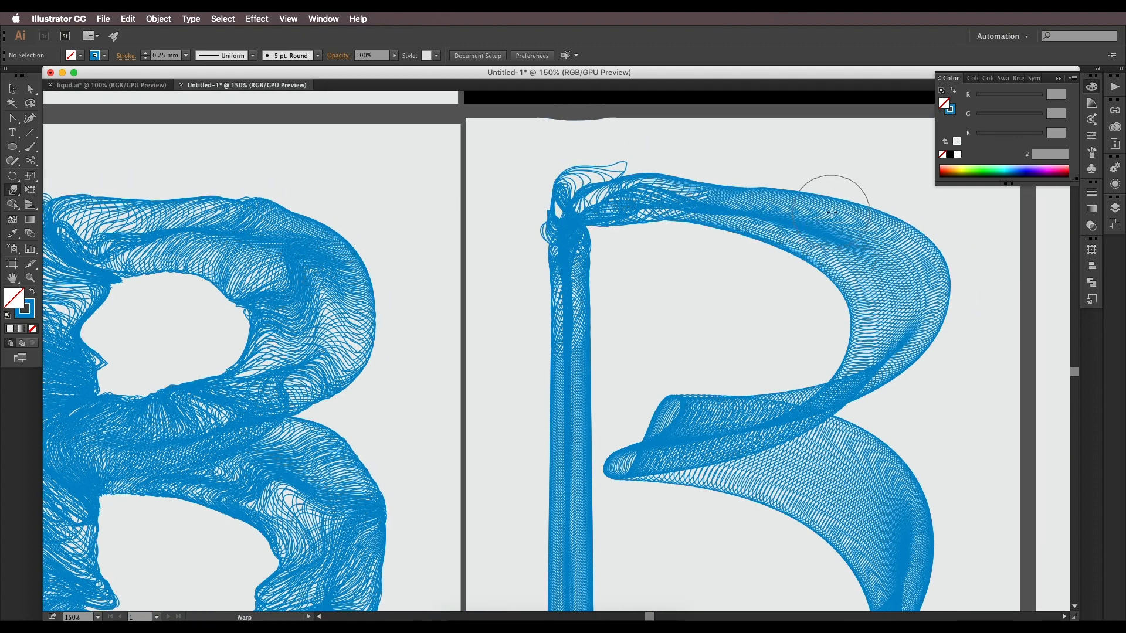
{"action": "mouse_move", "coordinate": [835, 210]}
{"action": "left_mouse_down"}
{"action": "mouse_move", "coordinate": [737, 170]}
{"action": "mouse_move", "coordinate": [744, 189]}
{"action": "mouse_move", "coordinate": [713, 172]}
{"action": "mouse_move", "coordinate": [707, 181]}
{"action": "mouse_move", "coordinate": [731, 213]}
{"action": "mouse_move", "coordinate": [717, 279]}
{"action": "mouse_move", "coordinate": [742, 216]}
{"action": "mouse_move", "coordinate": [676, 254]}
{"action": "mouse_move", "coordinate": [701, 216]}
{"action": "mouse_move", "coordinate": [672, 228]}
{"action": "mouse_move", "coordinate": [642, 268]}
{"action": "mouse_move", "coordinate": [661, 216]}
{"action": "mouse_move", "coordinate": [614, 254]}
{"action": "mouse_move", "coordinate": [715, 206]}
{"action": "mouse_move", "coordinate": [605, 237]}
{"action": "mouse_move", "coordinate": [594, 302]}
{"action": "mouse_move", "coordinate": [587, 237]}
{"action": "mouse_move", "coordinate": [610, 277]}
{"action": "mouse_move", "coordinate": [635, 273]}
{"action": "left_mouse_up"}
{"action": "mouse_move", "coordinate": [670, 221]}
{"action": "left_mouse_down"}
{"action": "mouse_move", "coordinate": [640, 262]}
{"action": "mouse_move", "coordinate": [727, 249]}
{"action": "mouse_move", "coordinate": [777, 269]}
{"action": "left_mouse_up"}
{"action": "mouse_move", "coordinate": [819, 266]}
{"action": "left_mouse_down"}
{"action": "mouse_move", "coordinate": [819, 241]}
{"action": "mouse_move", "coordinate": [733, 310]}
{"action": "mouse_move", "coordinate": [787, 293]}
{"action": "left_mouse_up"}
{"action": "left_click_drag", "start_coordinate": [674, 230], "coordinate": [674, 266]}
{"action": "left_click_drag", "start_coordinate": [598, 213], "coordinate": [590, 261]}
Step: Warp the upper stem wider toward the upper counter and pull the middle junction's left tip into the stem
{"action": "mouse_move", "coordinate": [496, 334]}
{"action": "left_mouse_down"}
{"action": "mouse_move", "coordinate": [533, 289]}
{"action": "mouse_move", "coordinate": [654, 235]}
{"action": "mouse_move", "coordinate": [635, 240]}
{"action": "left_mouse_up"}
{"action": "scroll", "coordinate": [654, 235], "scroll_direction": "down", "scroll_amount": 2}
{"action": "scroll", "coordinate": [653, 235], "scroll_direction": "up", "scroll_amount": 1}
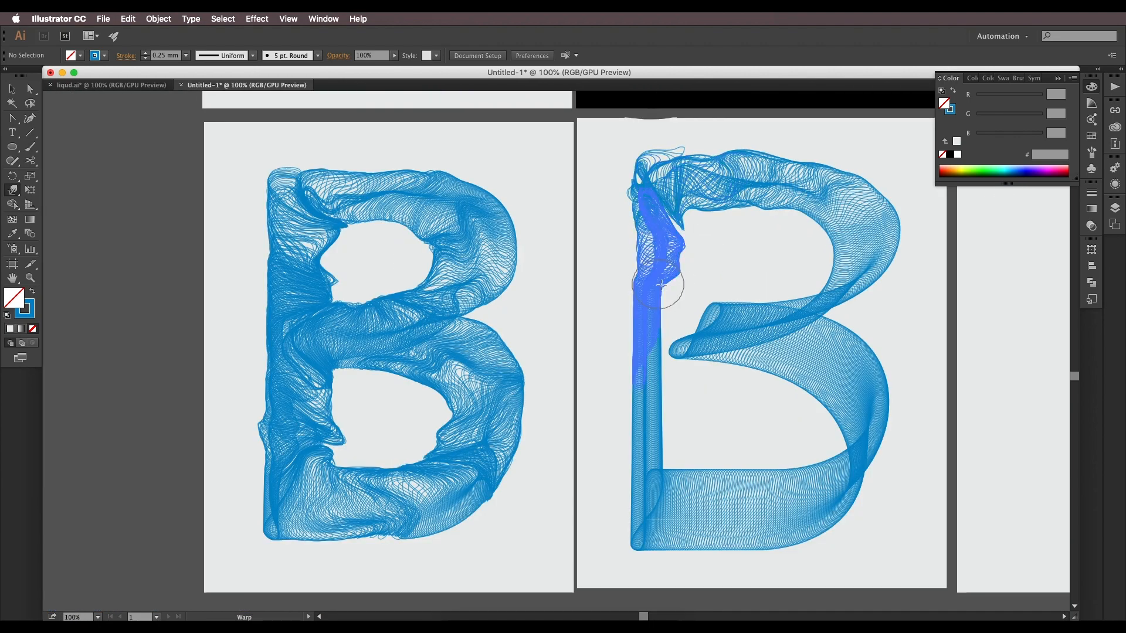
{"action": "left_click_drag", "start_coordinate": [674, 313], "coordinate": [671, 315]}
{"action": "left_click_drag", "start_coordinate": [745, 327], "coordinate": [698, 332]}
{"action": "mouse_move", "coordinate": [713, 328]}
{"action": "left_mouse_down"}
{"action": "mouse_move", "coordinate": [672, 323]}
{"action": "mouse_move", "coordinate": [700, 341]}
{"action": "mouse_move", "coordinate": [689, 340]}
{"action": "left_mouse_up"}
{"action": "left_click_drag", "start_coordinate": [698, 336], "coordinate": [649, 342]}
{"action": "mouse_move", "coordinate": [652, 300]}
{"action": "left_mouse_down"}
{"action": "mouse_move", "coordinate": [631, 296]}
{"action": "mouse_move", "coordinate": [692, 279]}
{"action": "left_mouse_up"}
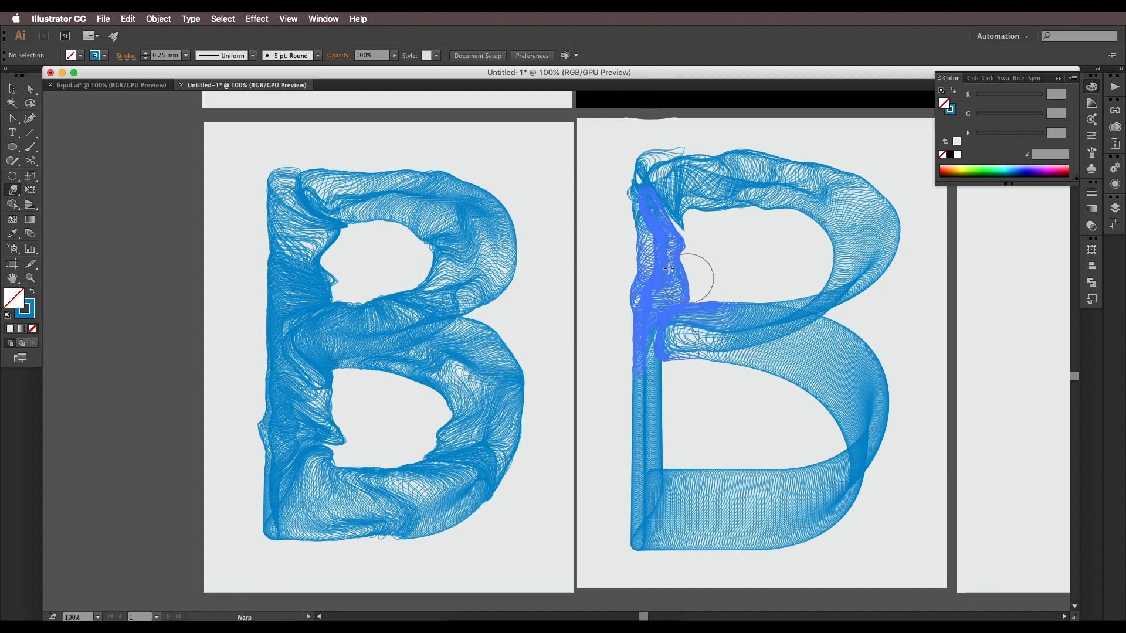
{"action": "mouse_move", "coordinate": [671, 233]}
{"action": "left_mouse_down"}
{"action": "mouse_move", "coordinate": [696, 230]}
{"action": "mouse_move", "coordinate": [678, 214]}
{"action": "mouse_move", "coordinate": [697, 210]}
{"action": "left_mouse_up"}
Step: Warp the lower stem's inner edge outward into a wavy, wider band between the middle junction and the bottom bar
{"action": "scroll", "coordinate": [693, 234], "scroll_direction": "up", "scroll_amount": 2}
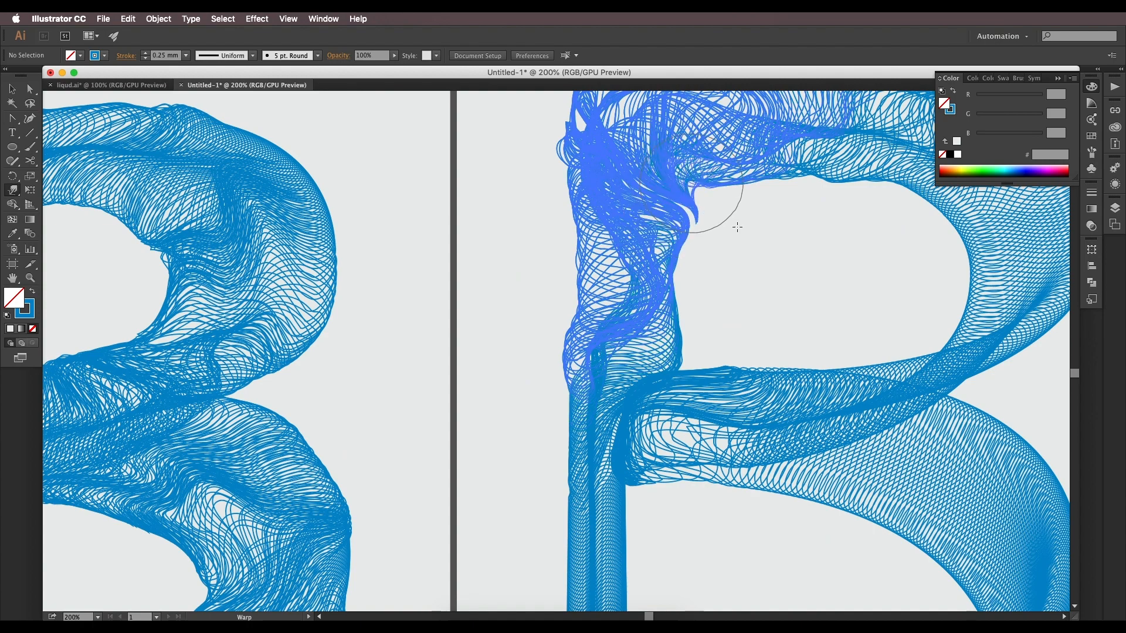
{"action": "mouse_move", "coordinate": [733, 450]}
{"action": "left_mouse_down"}
{"action": "mouse_move", "coordinate": [766, 117]}
{"action": "mouse_move", "coordinate": [731, 278]}
{"action": "left_mouse_up"}
{"action": "left_click_drag", "start_coordinate": [645, 311], "coordinate": [693, 306]}
{"action": "mouse_move", "coordinate": [483, 417]}
{"action": "left_mouse_down"}
{"action": "mouse_move", "coordinate": [696, 354]}
{"action": "mouse_move", "coordinate": [548, 355]}
{"action": "left_mouse_up"}
{"action": "mouse_move", "coordinate": [708, 275]}
{"action": "left_mouse_down"}
{"action": "mouse_move", "coordinate": [760, 274]}
{"action": "mouse_move", "coordinate": [784, 311]}
{"action": "mouse_move", "coordinate": [726, 439]}
{"action": "mouse_move", "coordinate": [767, 439]}
{"action": "left_mouse_up"}
{"action": "mouse_move", "coordinate": [728, 461]}
{"action": "left_mouse_down"}
{"action": "mouse_move", "coordinate": [679, 407]}
{"action": "mouse_move", "coordinate": [526, 430]}
{"action": "mouse_move", "coordinate": [567, 466]}
{"action": "mouse_move", "coordinate": [571, 437]}
{"action": "left_mouse_up"}
{"action": "mouse_move", "coordinate": [641, 249]}
{"action": "left_mouse_down"}
{"action": "mouse_move", "coordinate": [619, 347]}
{"action": "mouse_move", "coordinate": [547, 334]}
{"action": "mouse_move", "coordinate": [675, 352]}
{"action": "left_mouse_up"}
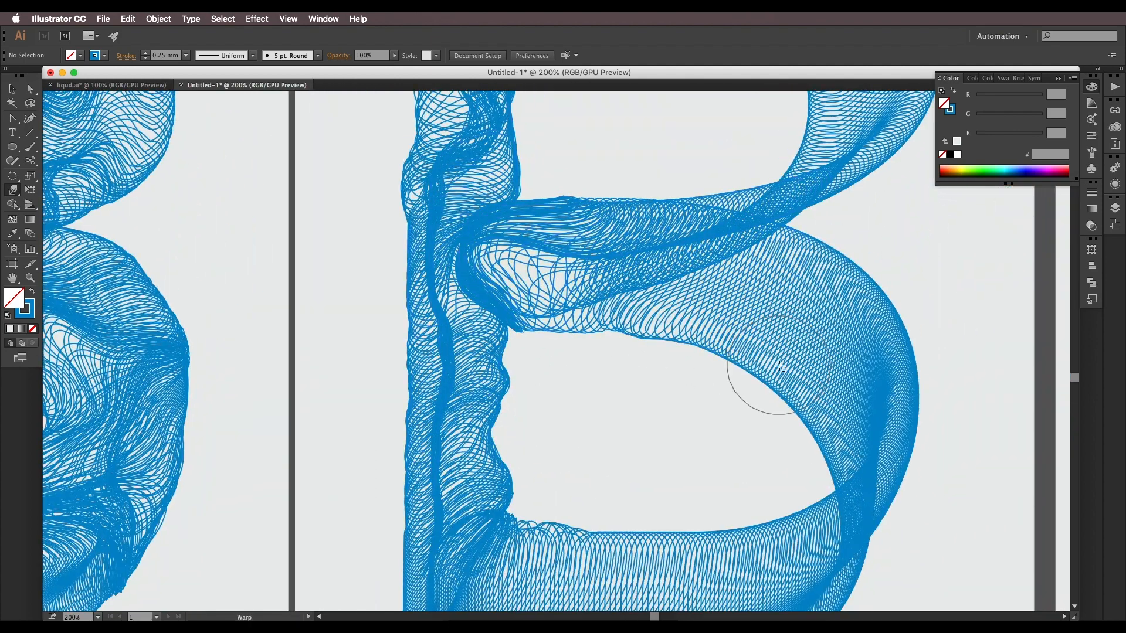
Step: Warp the lower bowl's inner edge and its junction with the bottom bar inward into an irregular, wavy band
{"action": "scroll", "coordinate": [762, 377], "scroll_direction": "down", "scroll_amount": 1}
{"action": "mouse_move", "coordinate": [798, 394]}
{"action": "left_mouse_down"}
{"action": "mouse_move", "coordinate": [708, 291]}
{"action": "mouse_move", "coordinate": [728, 353]}
{"action": "mouse_move", "coordinate": [752, 315]}
{"action": "mouse_move", "coordinate": [669, 314]}
{"action": "left_mouse_up"}
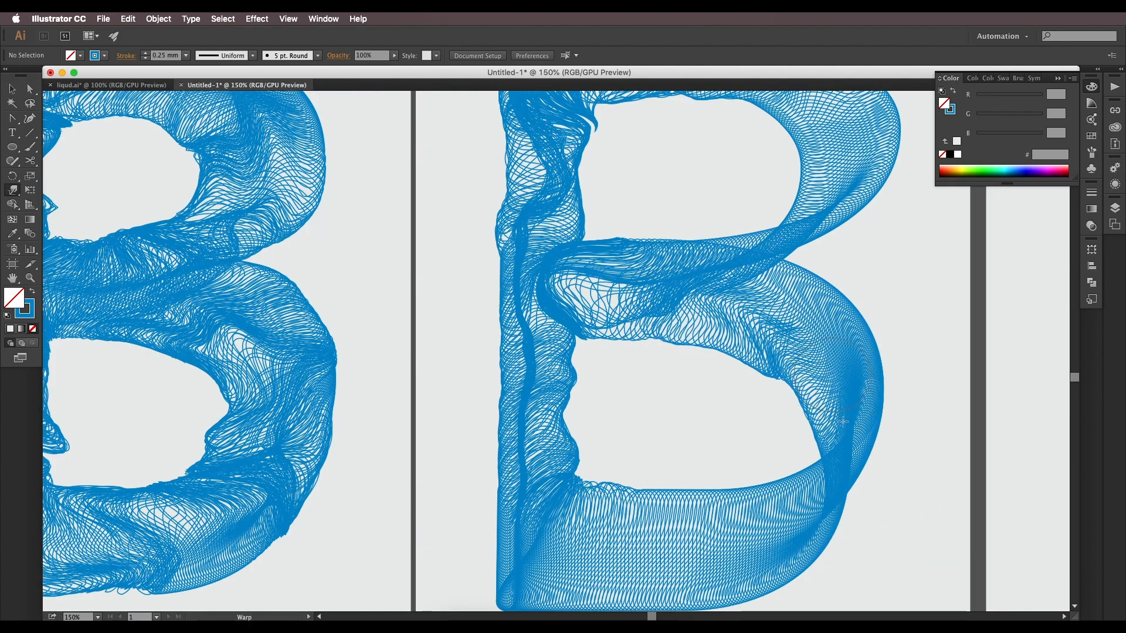
{"action": "mouse_move", "coordinate": [835, 453]}
{"action": "left_mouse_down"}
{"action": "mouse_move", "coordinate": [780, 432]}
{"action": "mouse_move", "coordinate": [776, 461]}
{"action": "mouse_move", "coordinate": [861, 456]}
{"action": "mouse_move", "coordinate": [836, 522]}
{"action": "mouse_move", "coordinate": [862, 485]}
{"action": "mouse_move", "coordinate": [777, 452]}
{"action": "mouse_move", "coordinate": [763, 386]}
{"action": "mouse_move", "coordinate": [799, 429]}
{"action": "mouse_move", "coordinate": [762, 475]}
{"action": "left_mouse_up"}
{"action": "left_click_drag", "start_coordinate": [340, 427], "coordinate": [446, 404]}
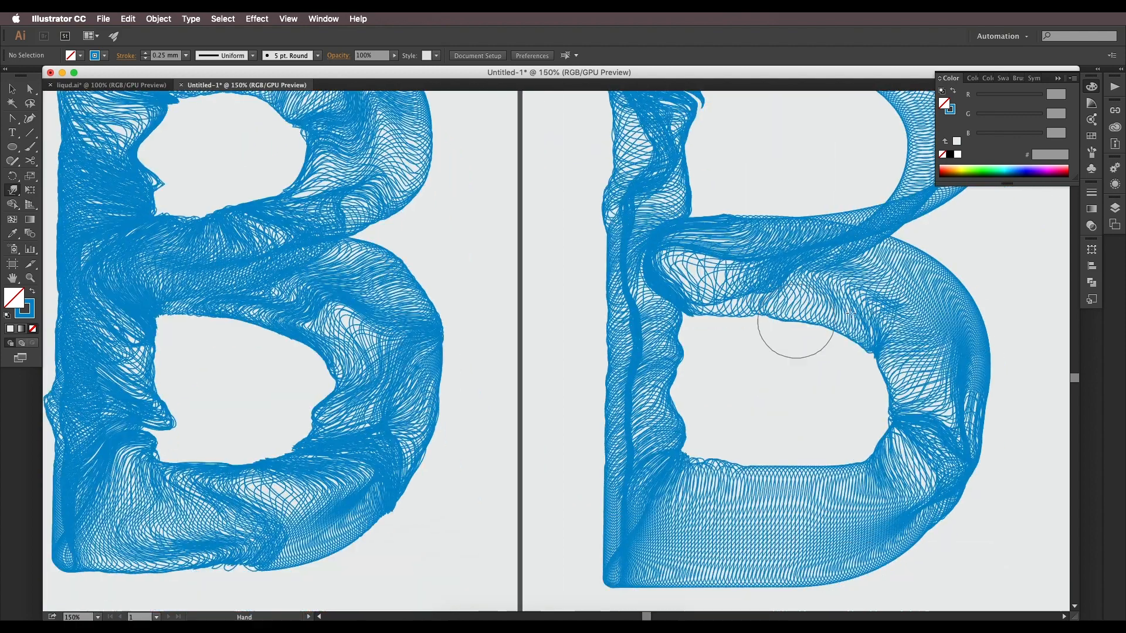
Step: Warp the lines of the bottom bar into irregular waves and reshape the adjoining lower part of the bowl
{"action": "mouse_move", "coordinate": [712, 270]}
{"action": "left_mouse_down"}
{"action": "mouse_move", "coordinate": [787, 313]}
{"action": "mouse_move", "coordinate": [742, 343]}
{"action": "mouse_move", "coordinate": [707, 403]}
{"action": "mouse_move", "coordinate": [731, 471]}
{"action": "mouse_move", "coordinate": [730, 431]}
{"action": "left_mouse_up"}
{"action": "mouse_move", "coordinate": [710, 504]}
{"action": "left_mouse_down"}
{"action": "mouse_move", "coordinate": [777, 516]}
{"action": "mouse_move", "coordinate": [785, 459]}
{"action": "left_mouse_up"}
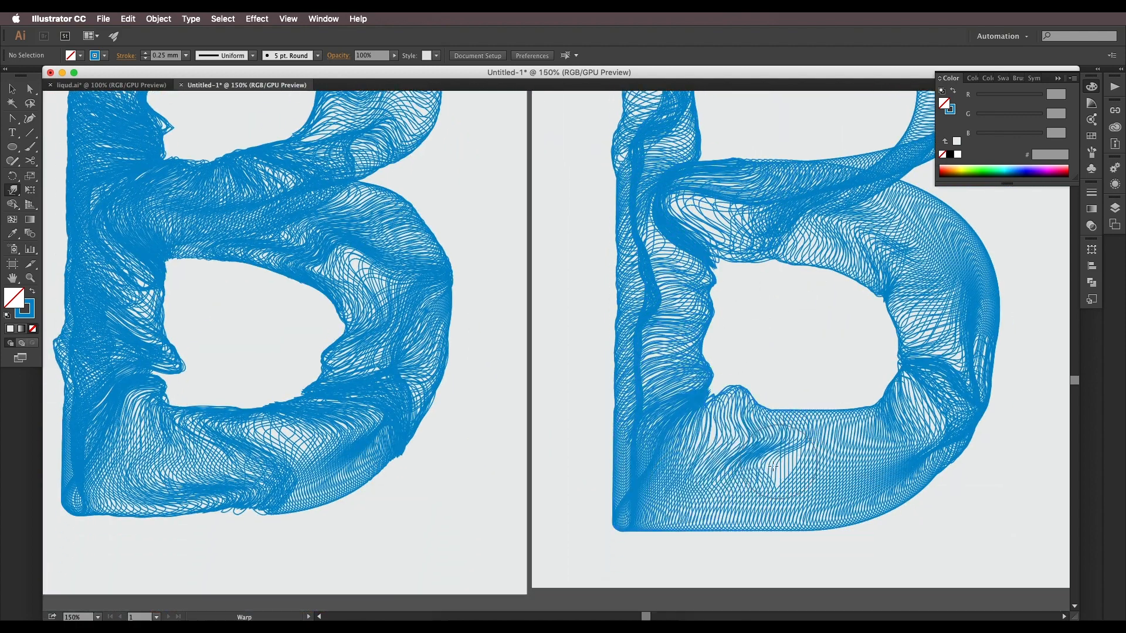
{"action": "left_click_drag", "start_coordinate": [742, 493], "coordinate": [818, 478]}
{"action": "mouse_move", "coordinate": [868, 487]}
{"action": "left_mouse_down"}
{"action": "mouse_move", "coordinate": [979, 423]}
{"action": "mouse_move", "coordinate": [821, 389]}
{"action": "mouse_move", "coordinate": [782, 394]}
{"action": "mouse_move", "coordinate": [706, 358]}
{"action": "mouse_move", "coordinate": [714, 400]}
{"action": "left_mouse_up"}
{"action": "mouse_move", "coordinate": [947, 334]}
{"action": "left_mouse_down"}
{"action": "mouse_move", "coordinate": [902, 387]}
{"action": "mouse_move", "coordinate": [867, 364]}
{"action": "left_mouse_up"}
Step: Warp the B's top bar and the inner edge of the upper bowl toward the upper counter to thicken them
{"action": "scroll", "coordinate": [867, 365], "scroll_direction": "up", "scroll_amount": 10}
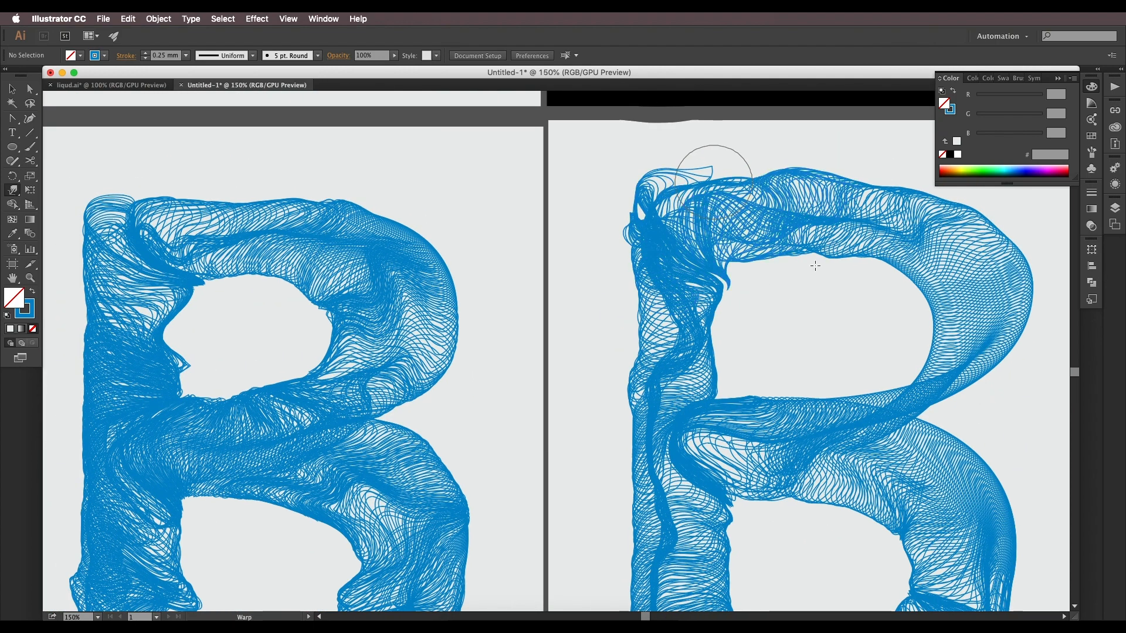
{"action": "mouse_move", "coordinate": [711, 185]}
{"action": "left_mouse_down"}
{"action": "mouse_move", "coordinate": [740, 292]}
{"action": "mouse_move", "coordinate": [772, 300]}
{"action": "mouse_move", "coordinate": [740, 308]}
{"action": "mouse_move", "coordinate": [728, 372]}
{"action": "mouse_move", "coordinate": [754, 339]}
{"action": "mouse_move", "coordinate": [736, 372]}
{"action": "mouse_move", "coordinate": [743, 392]}
{"action": "left_mouse_up"}
{"action": "mouse_move", "coordinate": [789, 255]}
{"action": "left_mouse_down"}
{"action": "mouse_move", "coordinate": [794, 287]}
{"action": "mouse_move", "coordinate": [860, 282]}
{"action": "mouse_move", "coordinate": [851, 286]}
{"action": "left_mouse_up"}
{"action": "mouse_move", "coordinate": [929, 279]}
{"action": "left_mouse_down"}
{"action": "mouse_move", "coordinate": [896, 287]}
{"action": "mouse_move", "coordinate": [952, 321]}
{"action": "mouse_move", "coordinate": [931, 324]}
{"action": "mouse_move", "coordinate": [945, 359]}
{"action": "mouse_move", "coordinate": [913, 345]}
{"action": "mouse_move", "coordinate": [924, 380]}
{"action": "mouse_move", "coordinate": [890, 349]}
{"action": "mouse_move", "coordinate": [901, 397]}
{"action": "mouse_move", "coordinate": [885, 383]}
{"action": "mouse_move", "coordinate": [864, 410]}
{"action": "mouse_move", "coordinate": [845, 400]}
{"action": "mouse_move", "coordinate": [900, 363]}
{"action": "mouse_move", "coordinate": [808, 381]}
{"action": "left_mouse_up"}
Step: Warp the upper bowl's inner side and its lower junction with the middle bar into wavy folds
{"action": "key", "text": "space"}
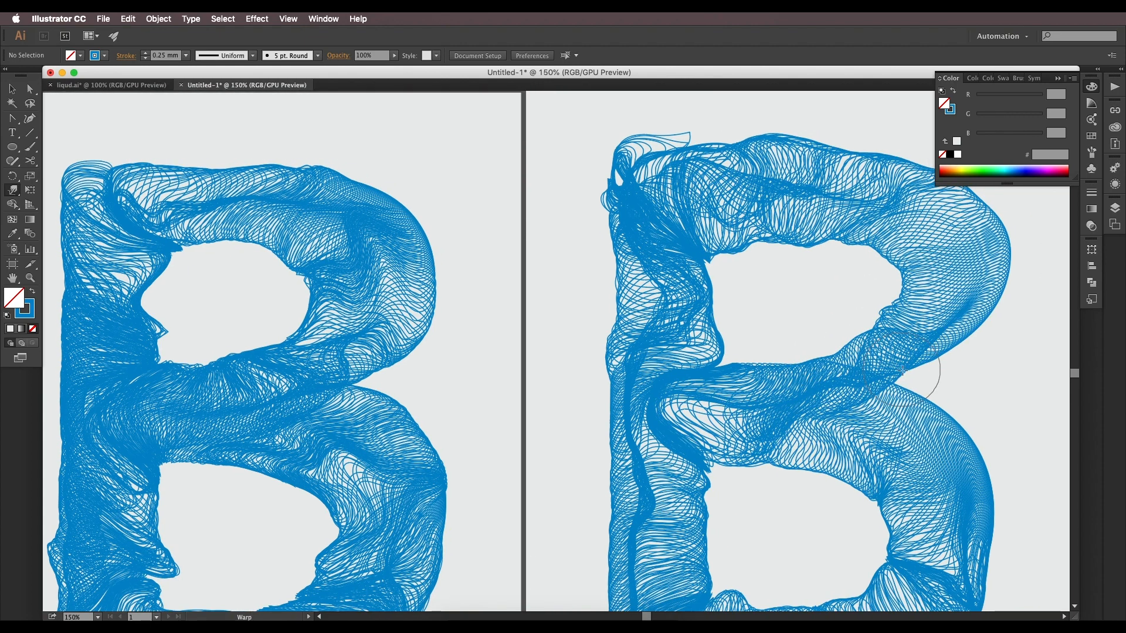
{"action": "mouse_move", "coordinate": [904, 371]}
{"action": "left_mouse_down"}
{"action": "mouse_move", "coordinate": [904, 395]}
{"action": "mouse_move", "coordinate": [928, 373]}
{"action": "left_mouse_up"}
{"action": "mouse_move", "coordinate": [939, 336]}
{"action": "left_mouse_down"}
{"action": "mouse_move", "coordinate": [954, 352]}
{"action": "mouse_move", "coordinate": [973, 343]}
{"action": "mouse_move", "coordinate": [910, 427]}
{"action": "mouse_move", "coordinate": [899, 405]}
{"action": "left_mouse_up"}
{"action": "left_click_drag", "start_coordinate": [907, 283], "coordinate": [896, 276]}
{"action": "left_click_drag", "start_coordinate": [900, 236], "coordinate": [887, 243]}
{"action": "mouse_move", "coordinate": [918, 301]}
{"action": "left_mouse_down"}
{"action": "mouse_move", "coordinate": [829, 347]}
{"action": "mouse_move", "coordinate": [729, 334]}
{"action": "mouse_move", "coordinate": [708, 262]}
{"action": "left_mouse_up"}
Step: Warp the lower bowl and bottom bar's outer edges, and fold the lines inside the stem's lower half vertically
{"action": "scroll", "coordinate": [809, 357], "scroll_direction": "down", "scroll_amount": 2}
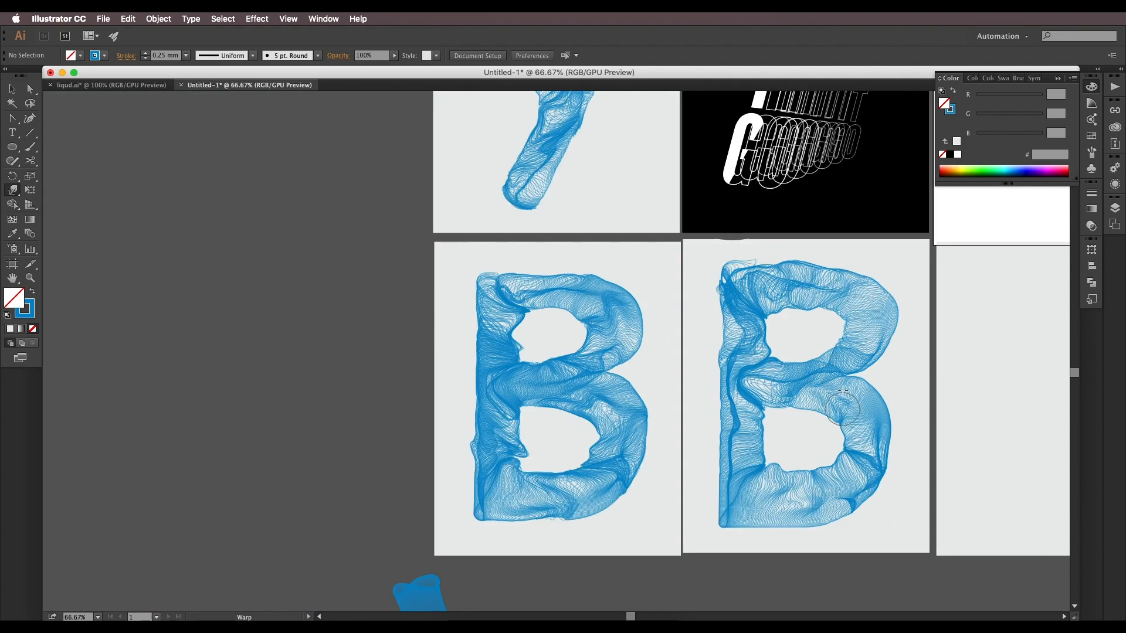
{"action": "scroll", "coordinate": [825, 408], "scroll_direction": "up", "scroll_amount": 1}
{"action": "mouse_move", "coordinate": [846, 390]}
{"action": "left_mouse_down"}
{"action": "mouse_move", "coordinate": [885, 294]}
{"action": "mouse_move", "coordinate": [878, 258]}
{"action": "mouse_move", "coordinate": [839, 220]}
{"action": "left_mouse_up"}
{"action": "mouse_move", "coordinate": [897, 477]}
{"action": "left_mouse_down"}
{"action": "mouse_move", "coordinate": [907, 420]}
{"action": "mouse_move", "coordinate": [919, 491]}
{"action": "left_mouse_up"}
{"action": "mouse_move", "coordinate": [726, 534]}
{"action": "left_mouse_down"}
{"action": "mouse_move", "coordinate": [781, 577]}
{"action": "mouse_move", "coordinate": [727, 396]}
{"action": "left_mouse_up"}
{"action": "left_click_drag", "start_coordinate": [711, 354], "coordinate": [708, 478]}
{"action": "left_click_drag", "start_coordinate": [707, 546], "coordinate": [707, 464]}
Step: Warp the top bar, upper bowl and the right-hand notch between the bowls to loosen their line flow
{"action": "left_click_drag", "start_coordinate": [701, 258], "coordinate": [789, 206]}
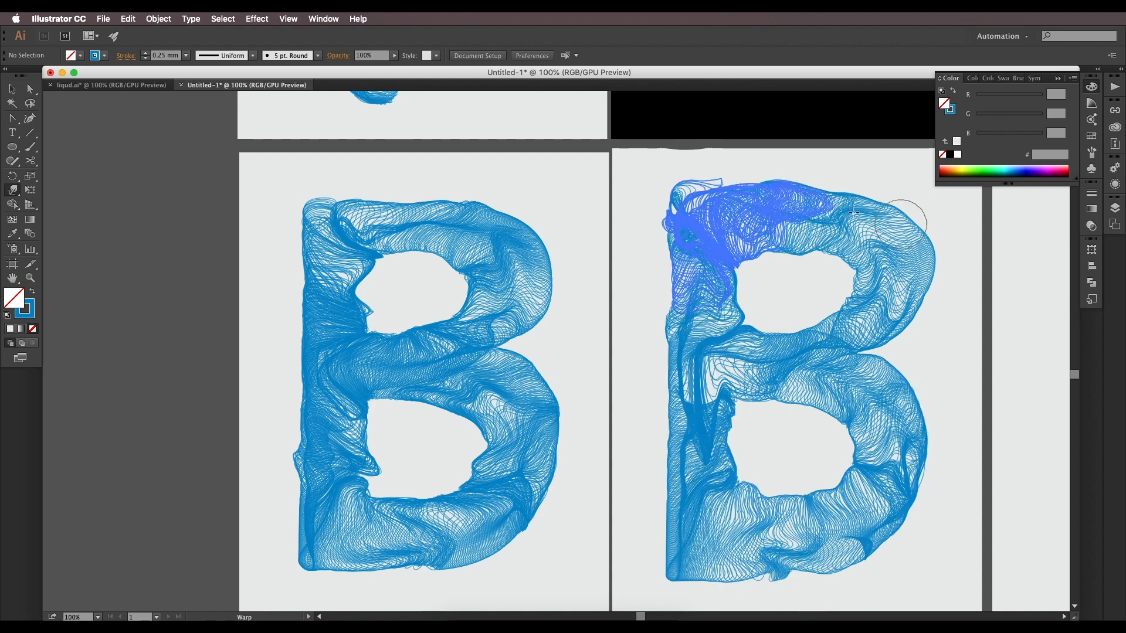
{"action": "left_click_drag", "start_coordinate": [901, 223], "coordinate": [820, 187]}
{"action": "left_click_drag", "start_coordinate": [865, 264], "coordinate": [845, 308]}
{"action": "mouse_move", "coordinate": [866, 346]}
{"action": "left_mouse_down"}
{"action": "mouse_move", "coordinate": [867, 369]}
{"action": "mouse_move", "coordinate": [828, 411]}
{"action": "left_mouse_up"}
{"action": "left_click_drag", "start_coordinate": [732, 388], "coordinate": [733, 405]}
Step: Select the newly made B's line group and warp the lower bowl's outer edge outward down to the bottom curve
{"action": "left_click", "coordinate": [13, 89]}
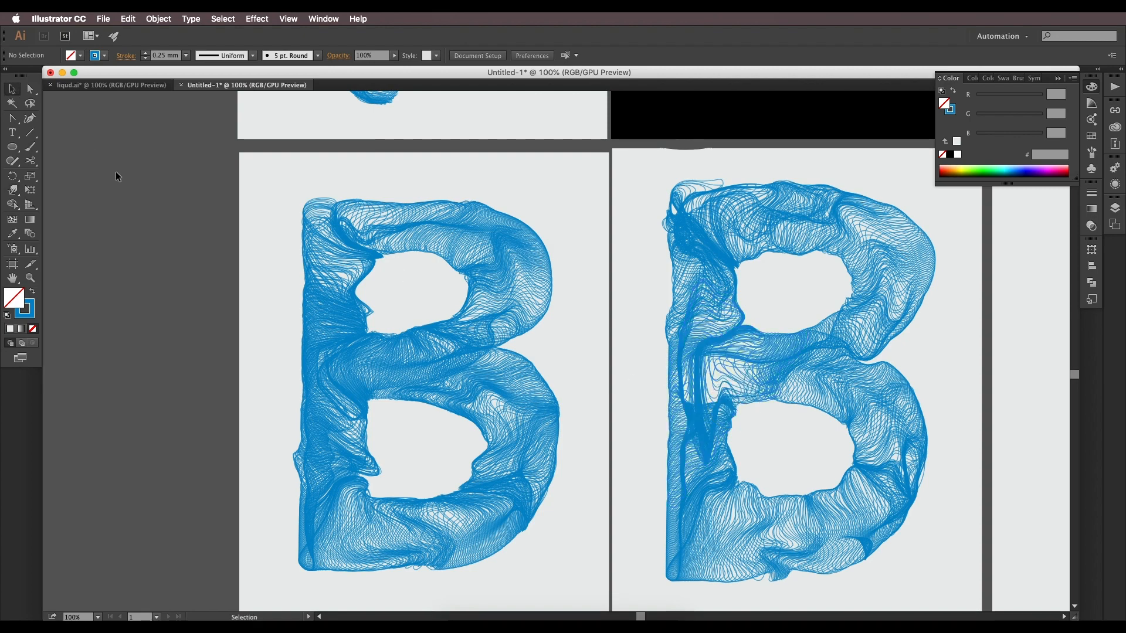
{"action": "key", "text": "super+minus"}
{"action": "scroll", "coordinate": [771, 404], "scroll_direction": "down", "scroll_amount": 2}
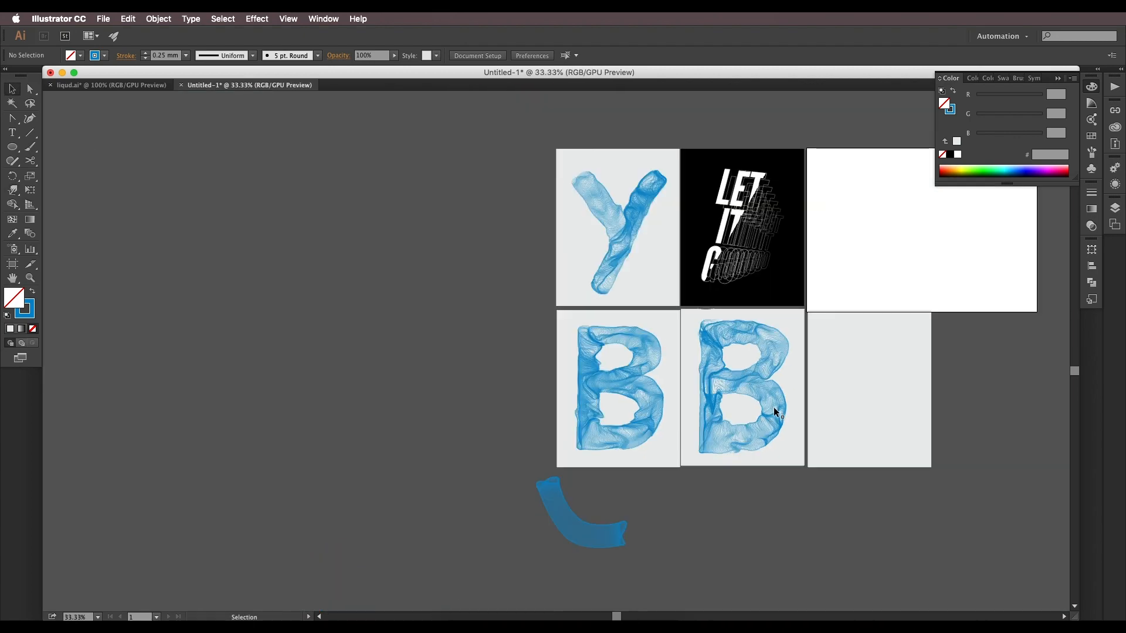
{"action": "left_click", "coordinate": [773, 412]}
{"action": "scroll", "coordinate": [777, 434], "scroll_direction": "up", "scroll_amount": 2}
{"action": "left_click", "coordinate": [811, 433]}
{"action": "scroll", "coordinate": [799, 418], "scroll_direction": "up", "scroll_amount": 1}
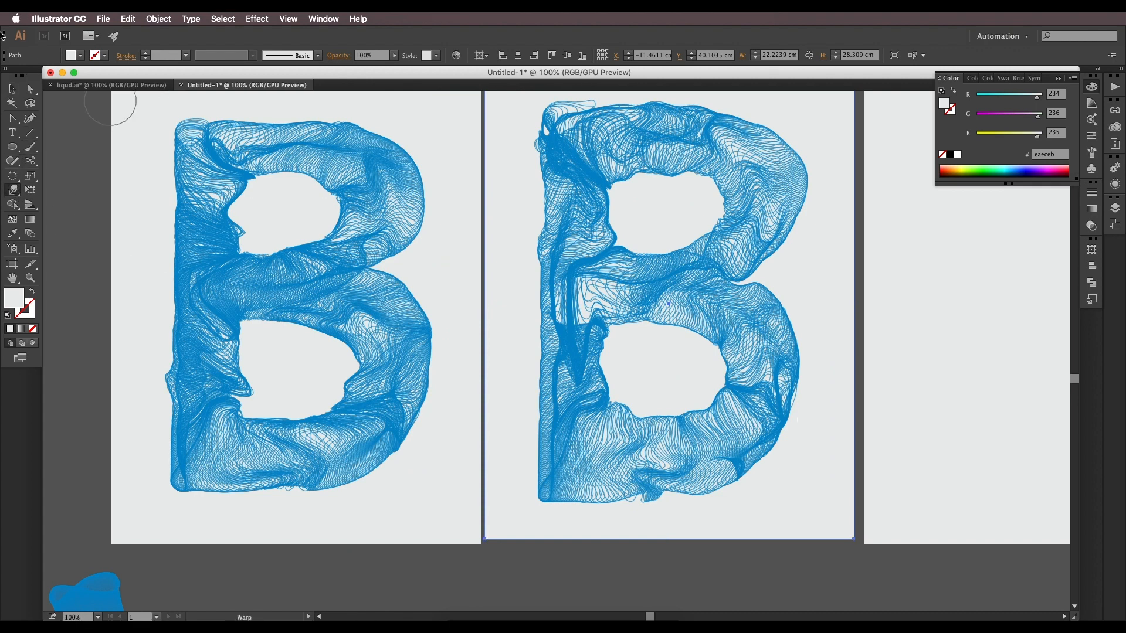
{"action": "left_click", "coordinate": [742, 356]}
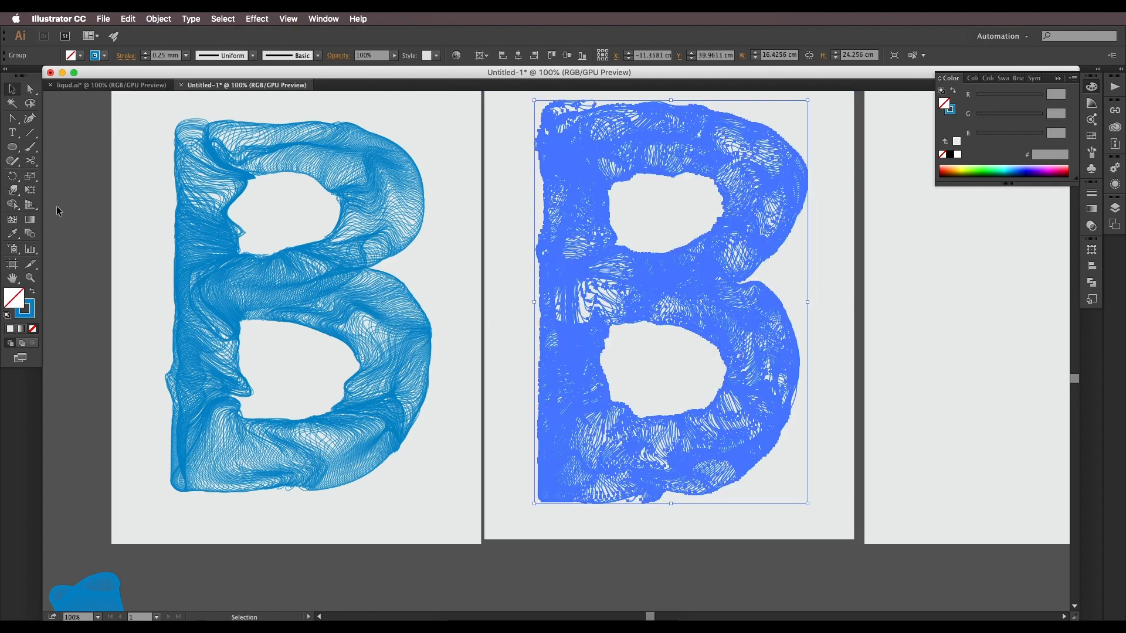
{"action": "left_click", "coordinate": [12, 189]}
{"action": "left_click_drag", "start_coordinate": [792, 380], "coordinate": [807, 397]}
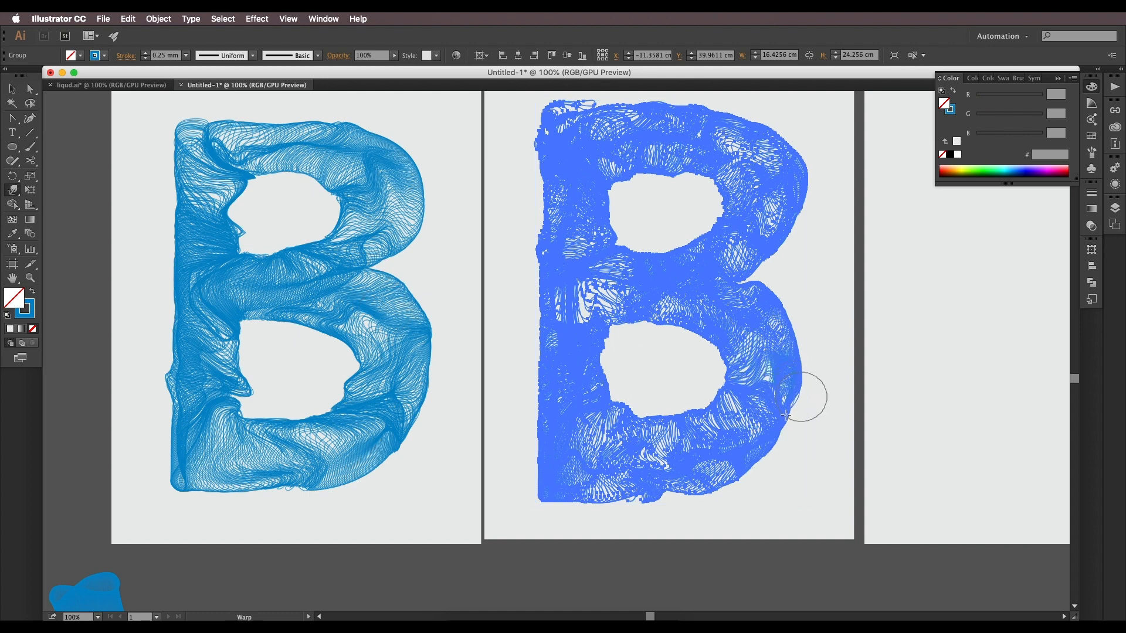
{"action": "left_click_drag", "start_coordinate": [756, 431], "coordinate": [754, 473]}
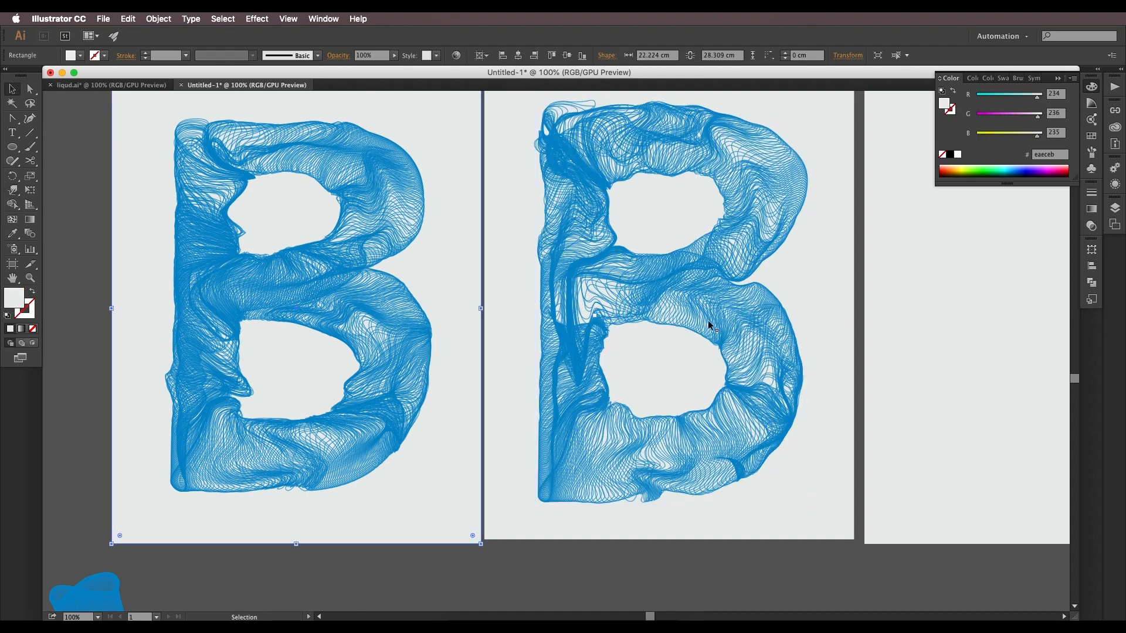
Step: Copy the finished warped B group and switch to the poster document in Photoshop
{"action": "scroll", "coordinate": [709, 320], "scroll_direction": "left", "scroll_amount": 2}
{"action": "left_click", "coordinate": [750, 314]}
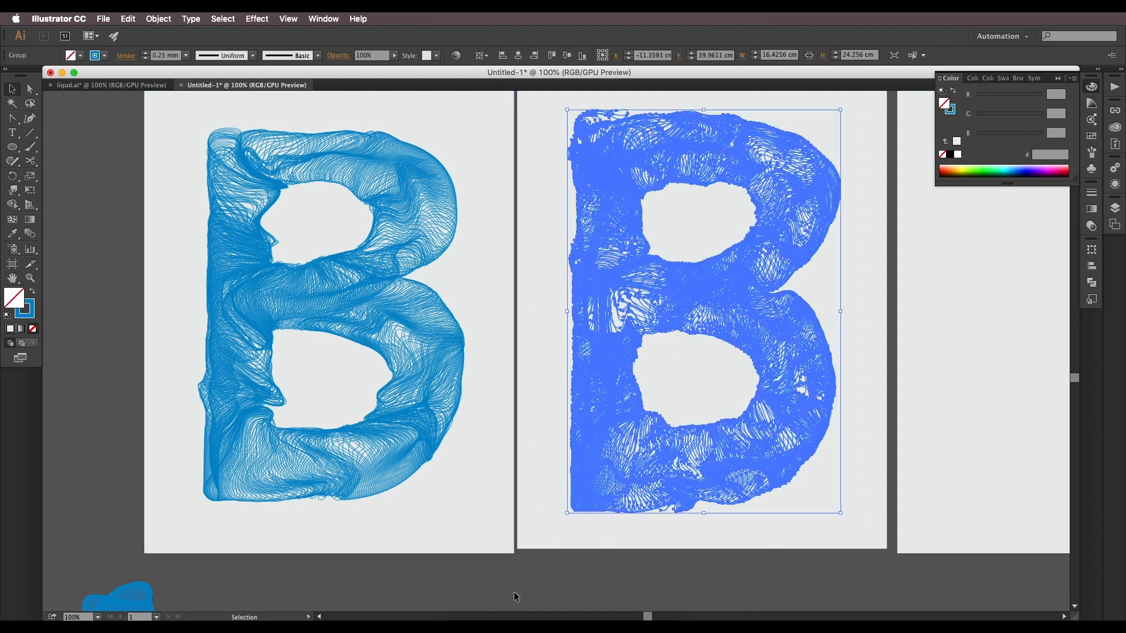
{"action": "left_click", "coordinate": [496, 613]}
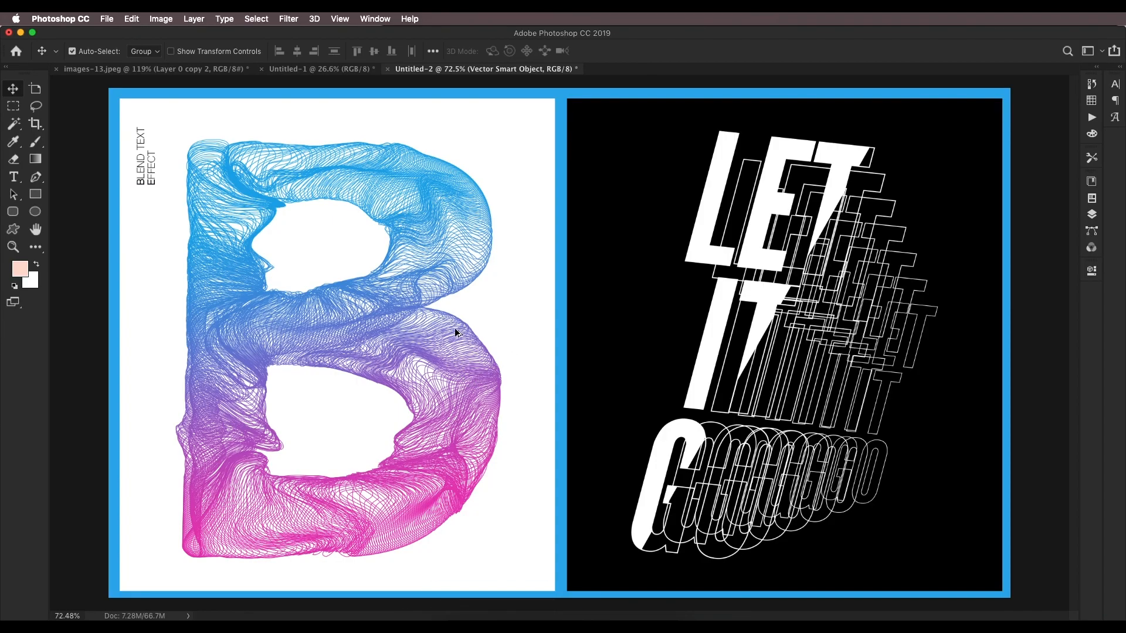
Step: Hide the smart object layer holding the LET IT GO lettering on the black panel
{"action": "scroll", "coordinate": [455, 333], "scroll_direction": "down", "scroll_amount": 2}
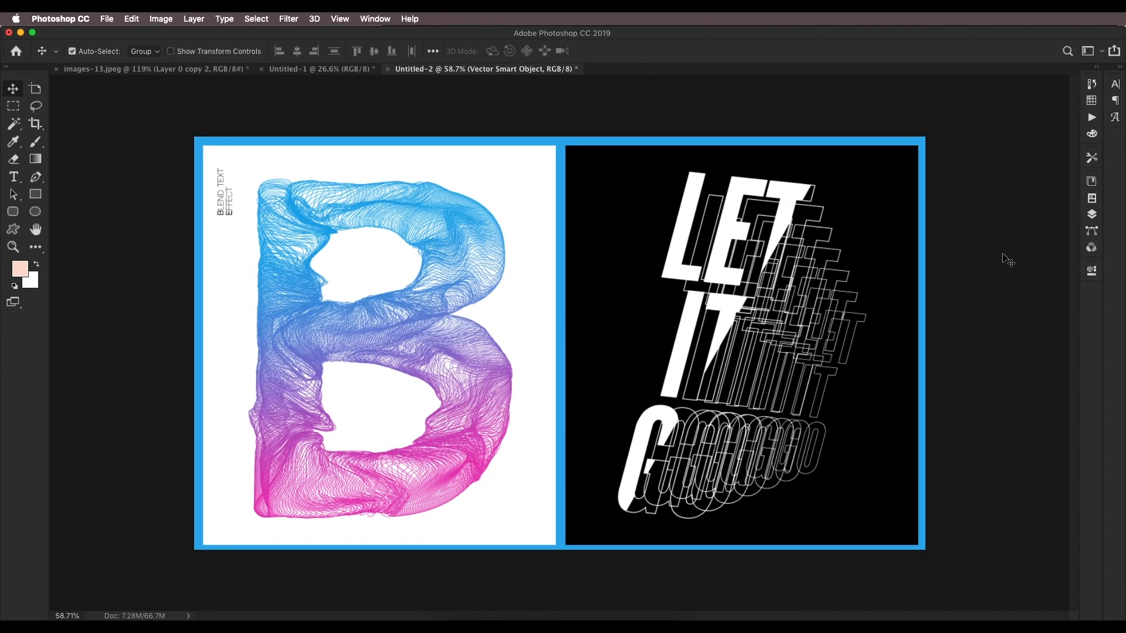
{"action": "left_click", "coordinate": [1091, 215]}
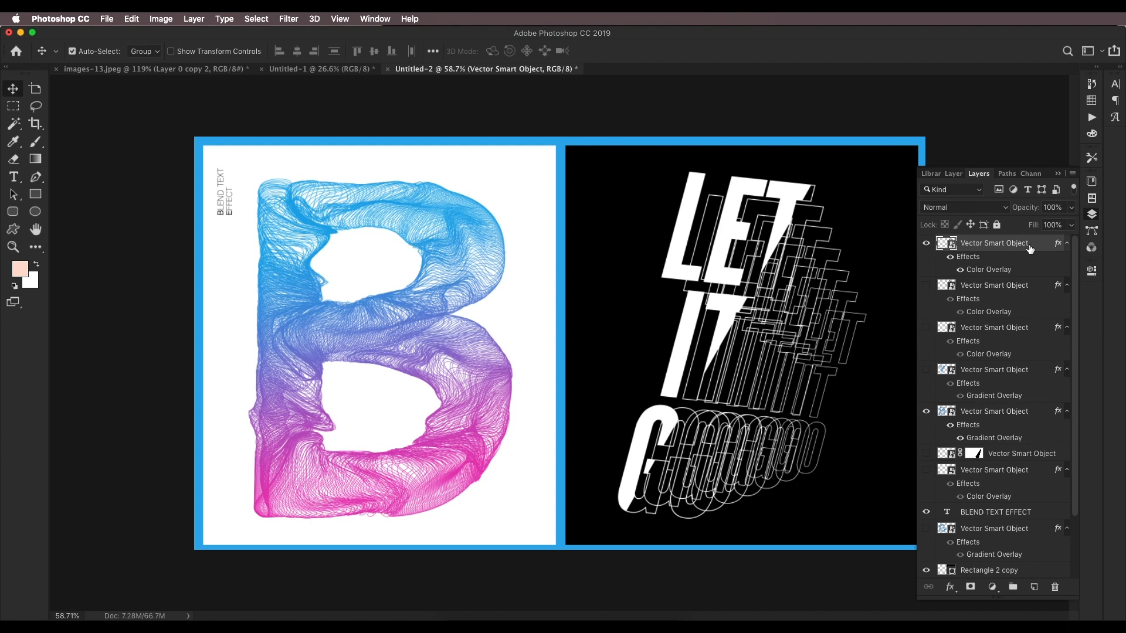
{"action": "left_click", "coordinate": [926, 243]}
Step: Duplicate the black Rectangle 2 copy layer and fill the duplicate with white
{"action": "left_click", "coordinate": [862, 259]}
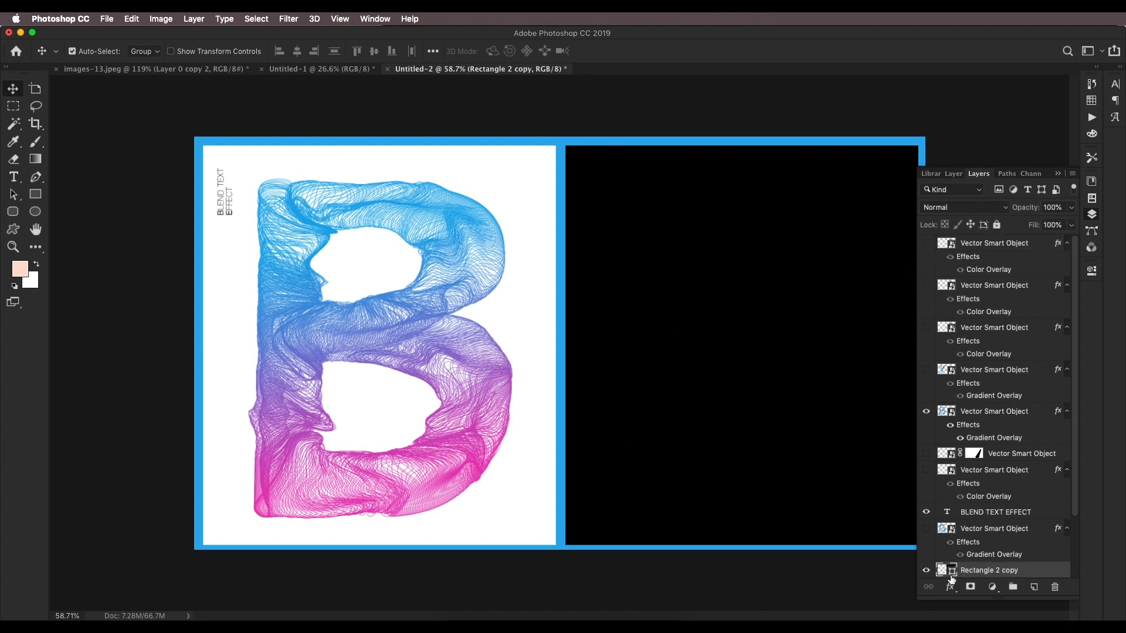
{"action": "scroll", "coordinate": [949, 571], "scroll_direction": "down", "scroll_amount": 3}
{"action": "left_click_drag", "start_coordinate": [1017, 527], "coordinate": [1032, 585]}
{"action": "double_click", "coordinate": [953, 527]}
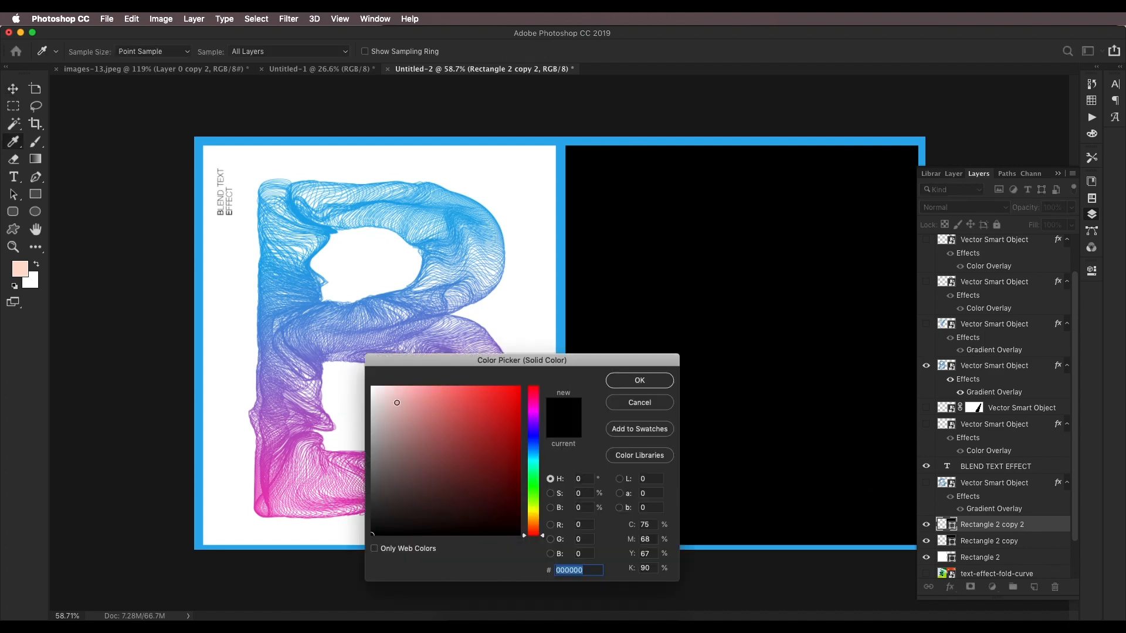
{"action": "left_click_drag", "start_coordinate": [397, 403], "coordinate": [371, 387]}
{"action": "left_click", "coordinate": [627, 385]}
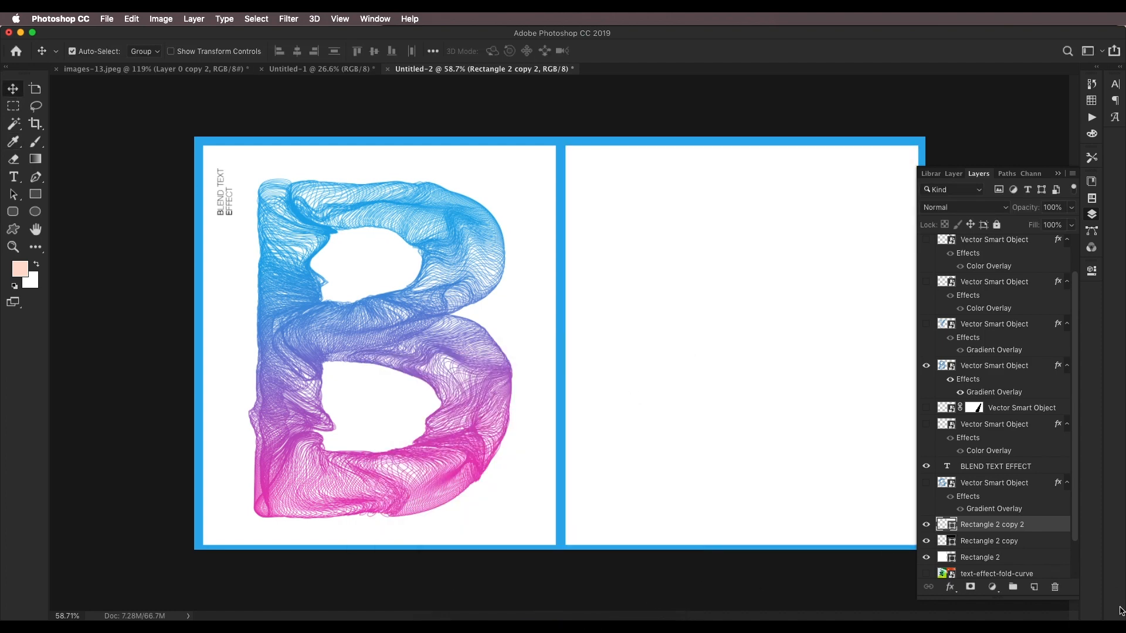
Step: Paste the warped B from Illustrator as a smart object and scale it to fit the white right-hand panel
{"action": "left_click", "coordinate": [471, 614]}
{"action": "left_click_drag", "start_coordinate": [667, 176], "coordinate": [838, 214]}
{"action": "left_click_drag", "start_coordinate": [756, 256], "coordinate": [900, 241]}
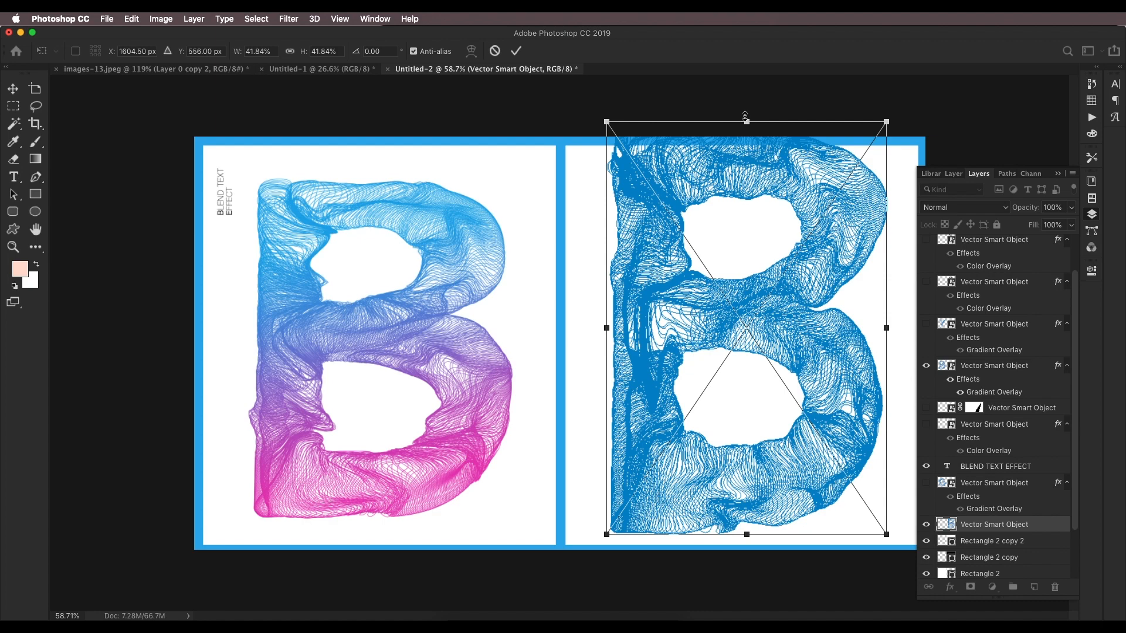
{"action": "left_click_drag", "start_coordinate": [745, 115], "coordinate": [747, 162]}
{"action": "left_click_drag", "start_coordinate": [771, 278], "coordinate": [774, 282]}
{"action": "key", "text": "Return"}
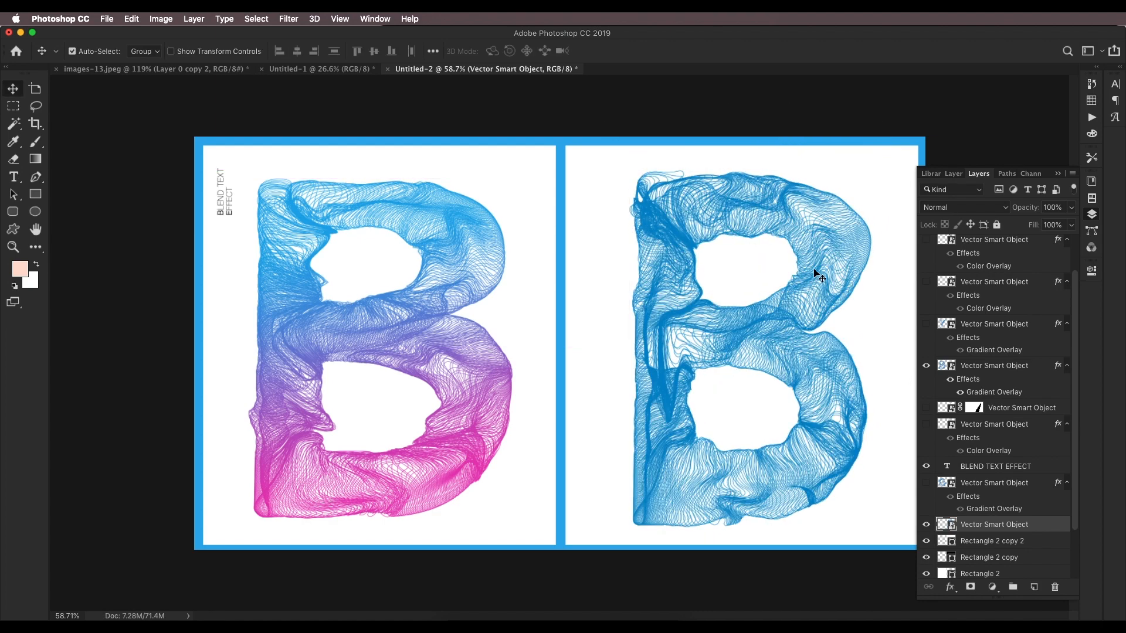
Step: Fine-tune the pasted B with Free Transform, enlarging it slightly within the white panel
{"action": "key", "text": "super+t"}
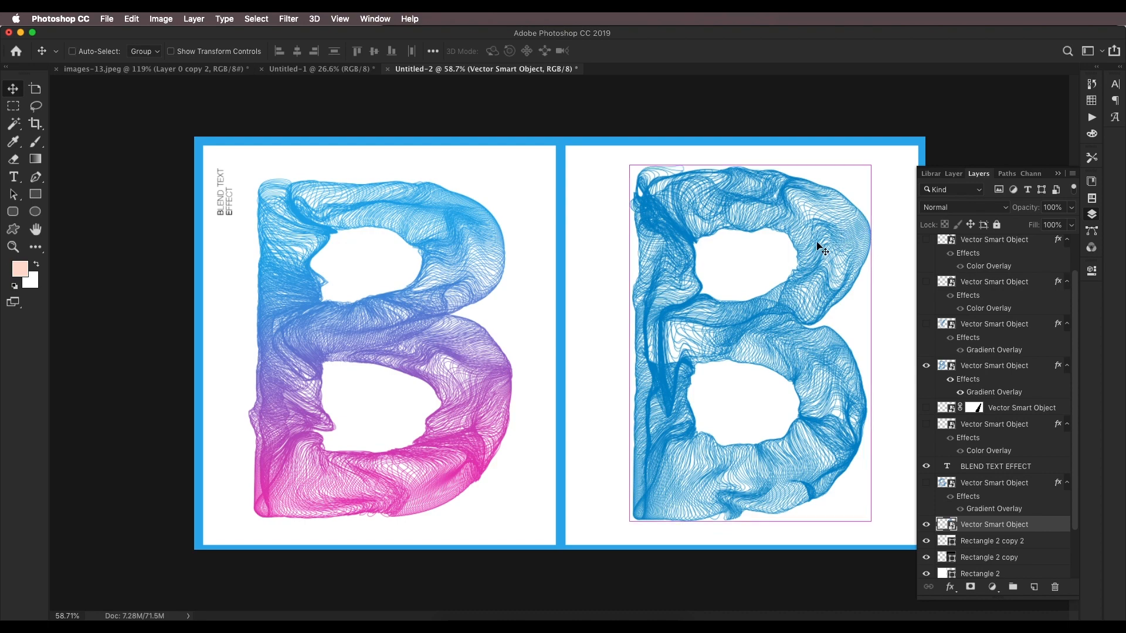
{"action": "left_click_drag", "start_coordinate": [870, 165], "coordinate": [871, 159]}
{"action": "key", "text": "Return"}
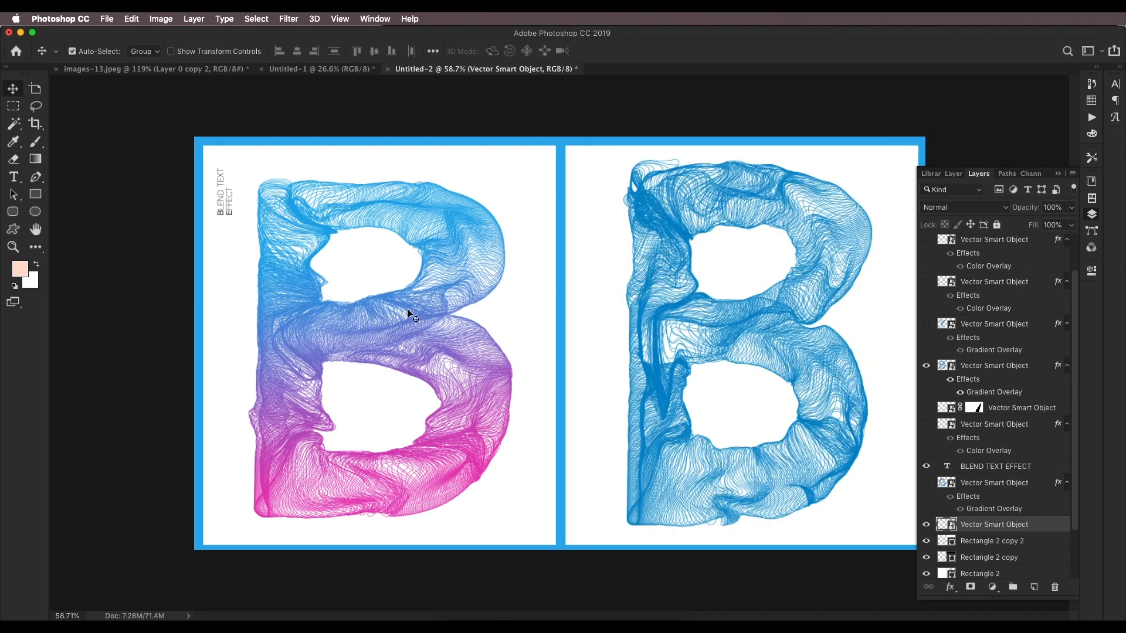
Step: Examine the left B's Gradient Overlay settings and the colour of its pink gradient stop
{"action": "left_click", "coordinate": [399, 342]}
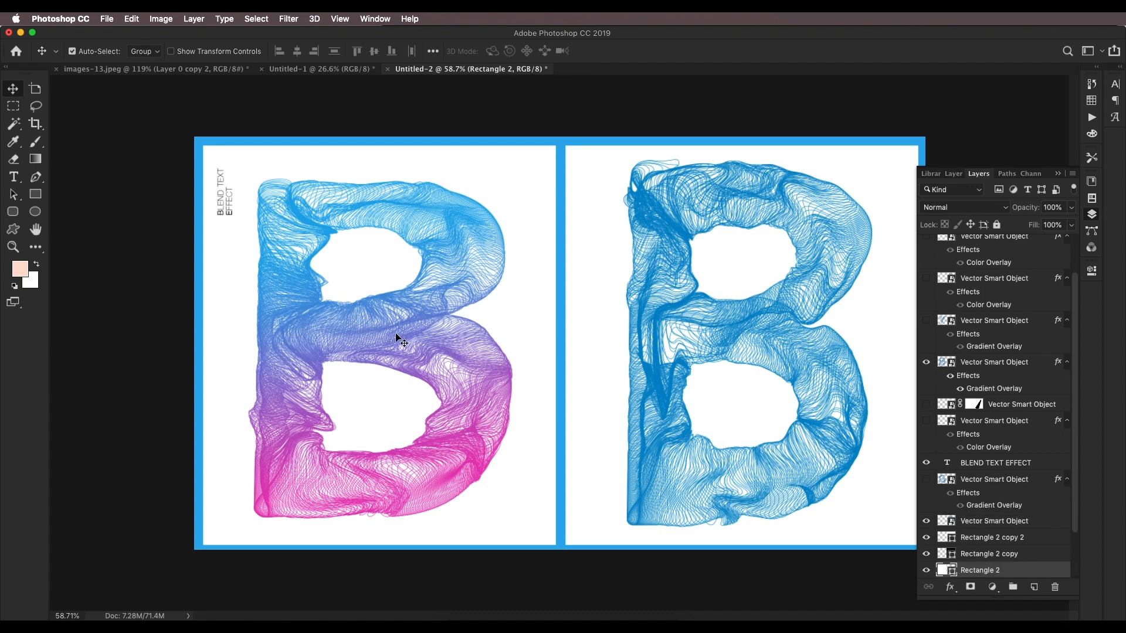
{"action": "left_click", "coordinate": [355, 324]}
{"action": "left_click", "coordinate": [925, 329]}
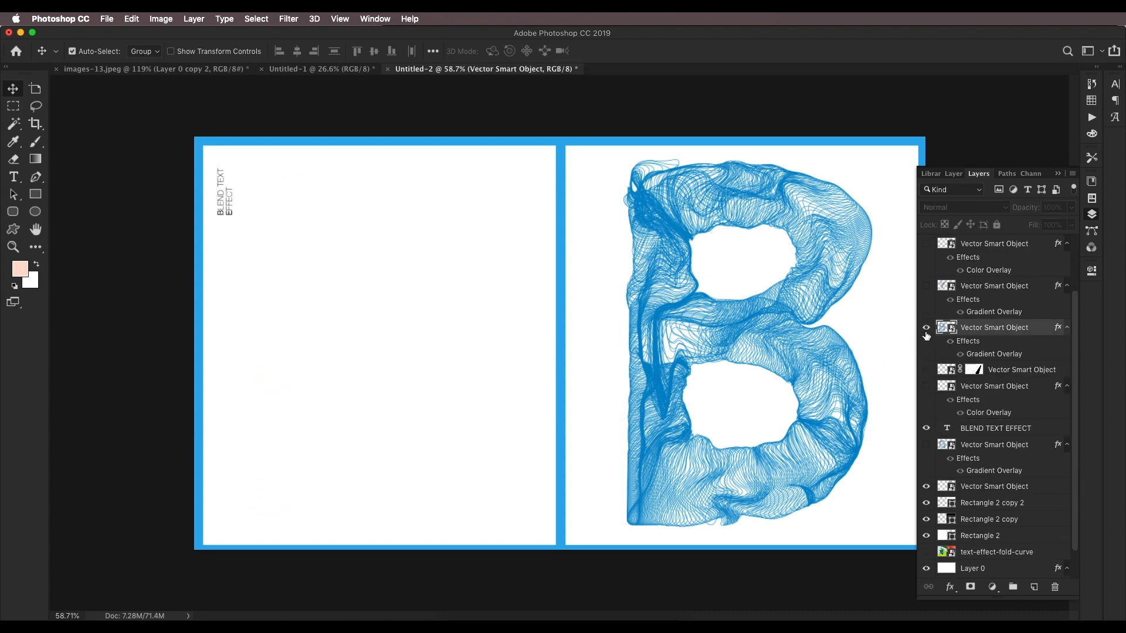
{"action": "double_click", "coordinate": [969, 342]}
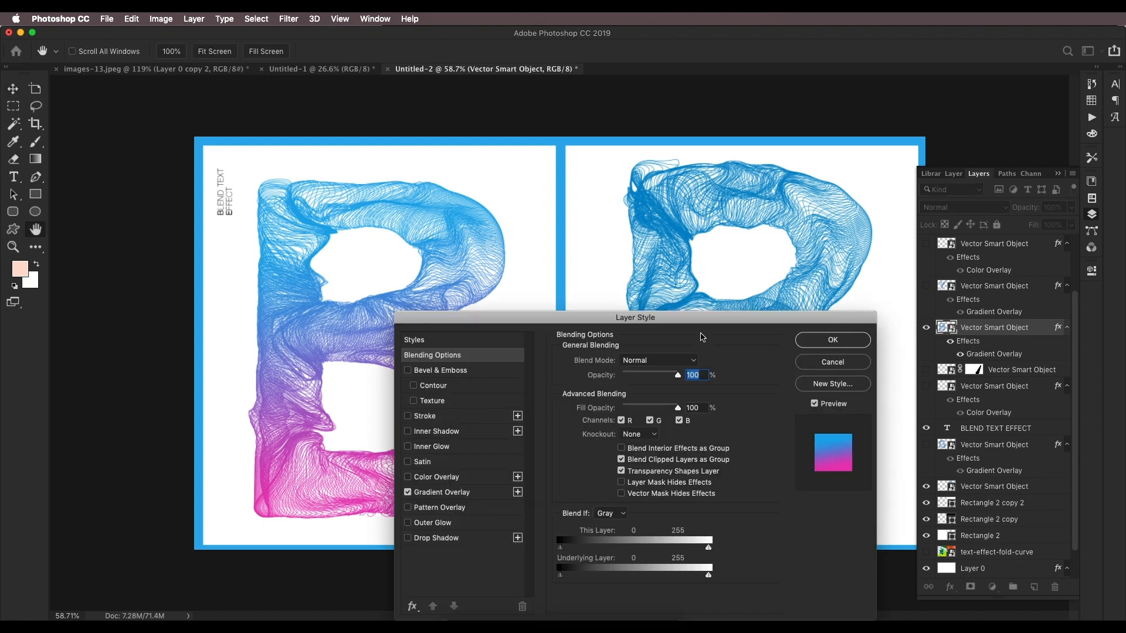
{"action": "left_click_drag", "start_coordinate": [700, 320], "coordinate": [695, 147]}
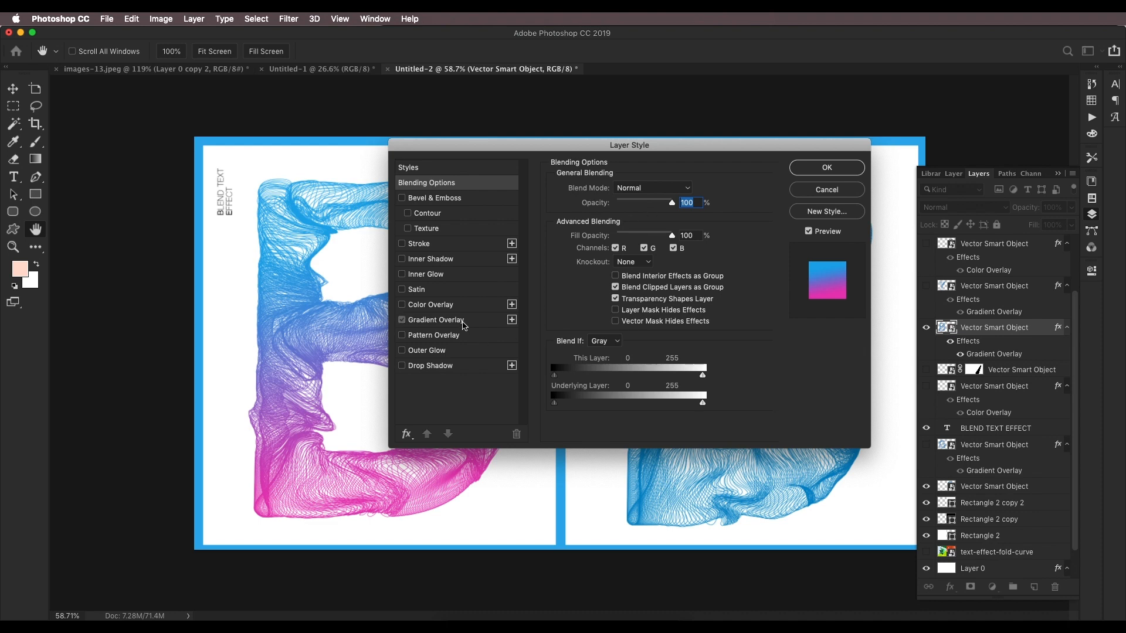
{"action": "left_click", "coordinate": [458, 320]}
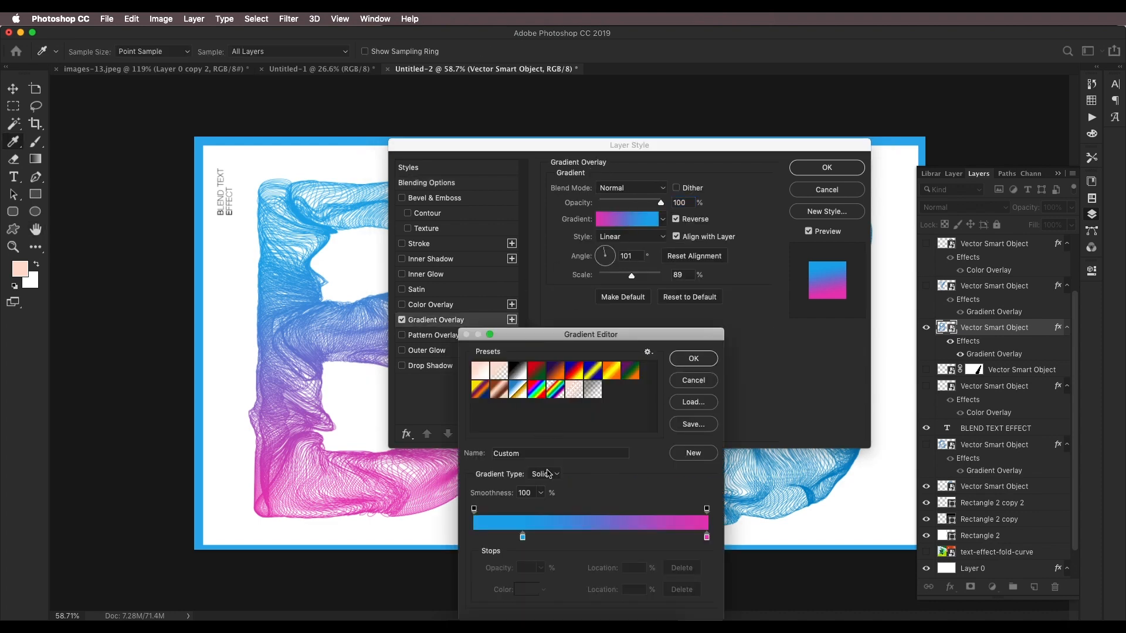
{"action": "double_click", "coordinate": [707, 537]}
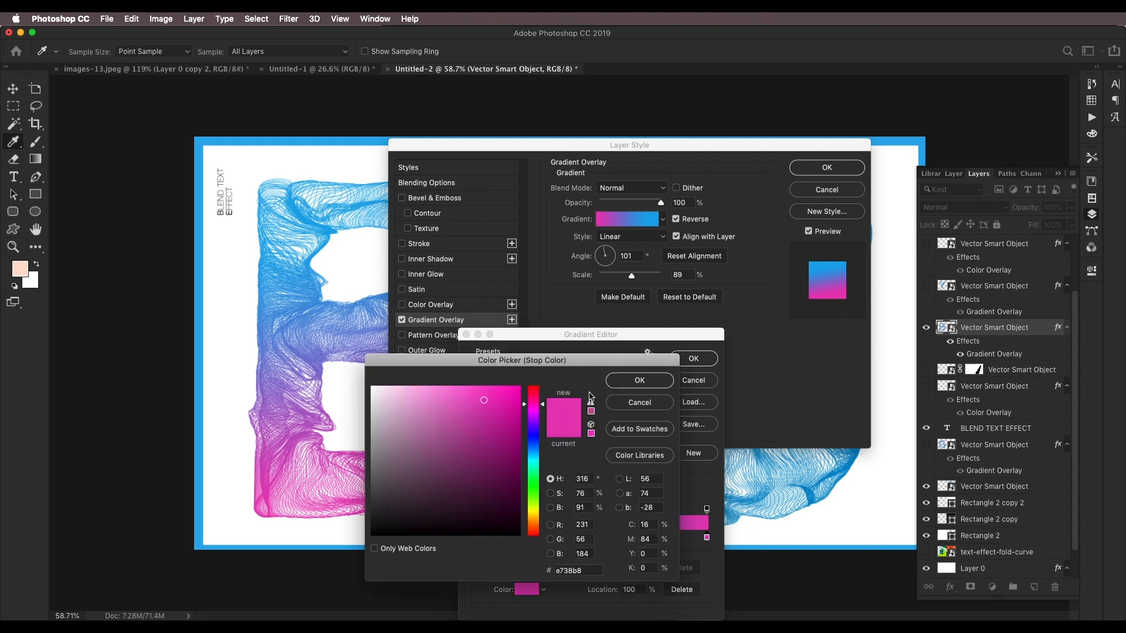
{"action": "left_click", "coordinate": [623, 382]}
{"action": "left_click", "coordinate": [683, 360]}
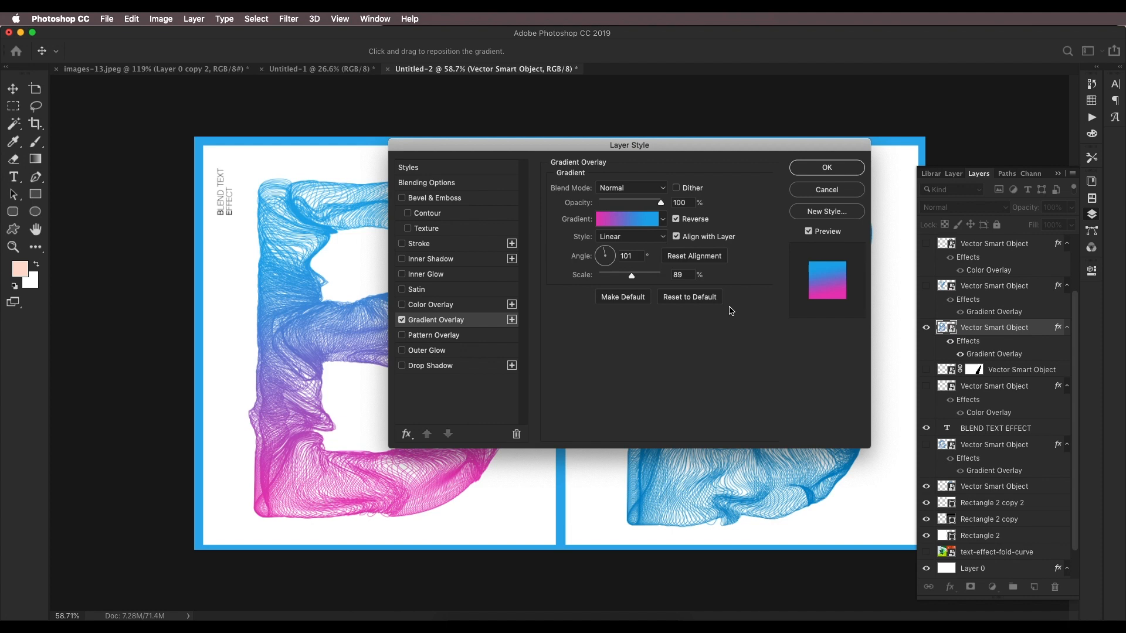
{"action": "left_click", "coordinate": [824, 170]}
Step: Add a linear blue-to-pink Gradient Overlay to the right B's Vector Smart Object layer
{"action": "left_click", "coordinate": [811, 283]}
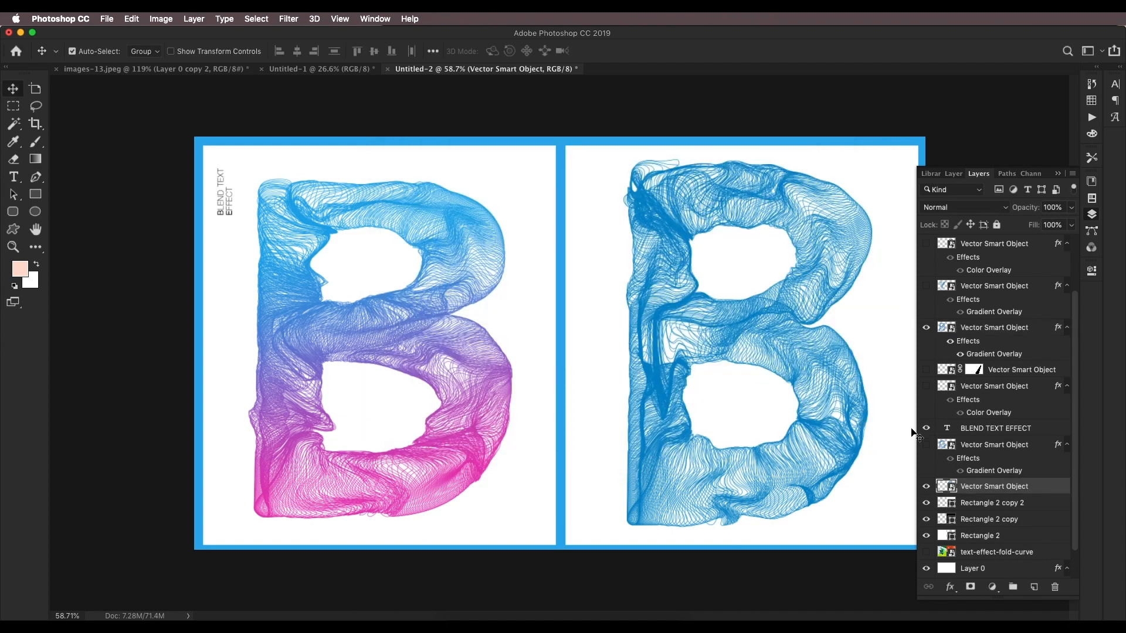
{"action": "double_click", "coordinate": [1065, 491]}
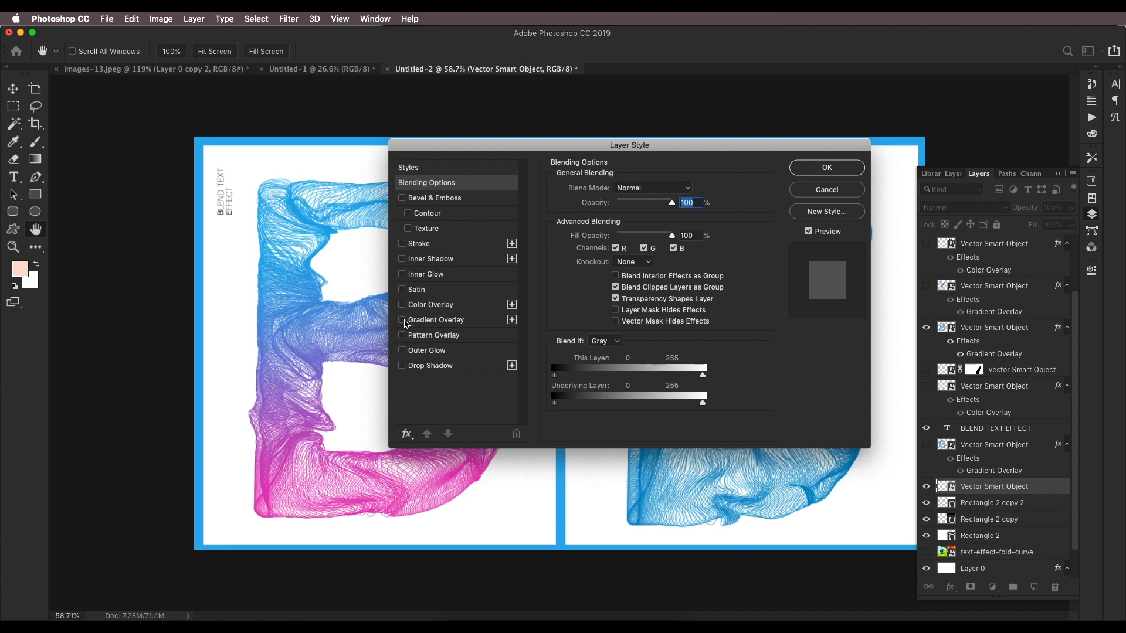
{"action": "left_click", "coordinate": [403, 320]}
{"action": "left_click", "coordinate": [442, 323]}
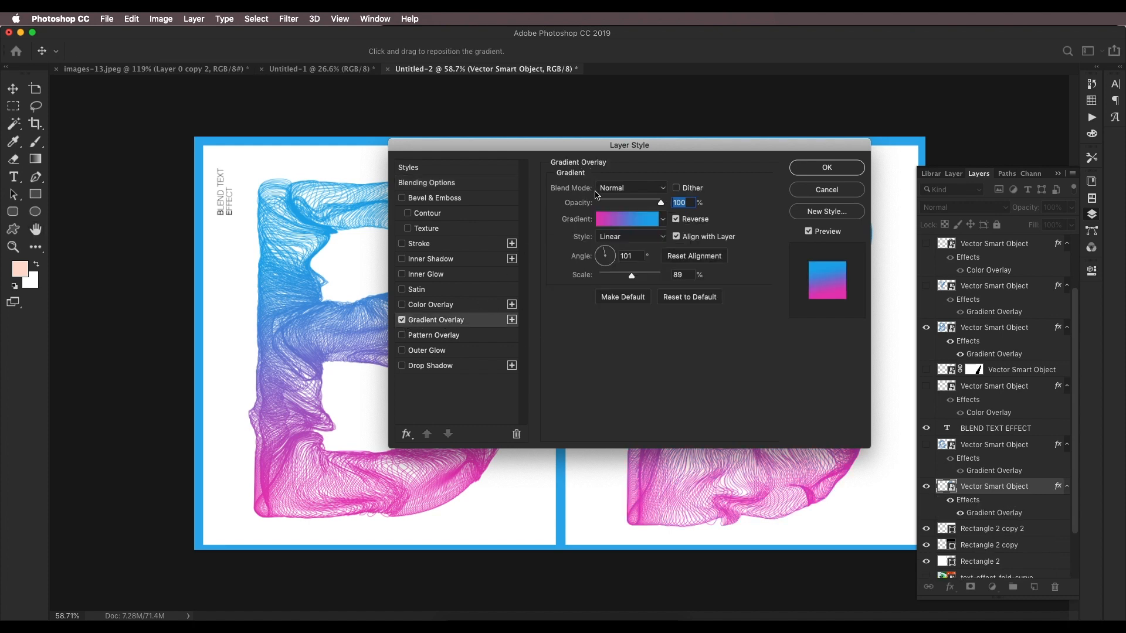
{"action": "left_click_drag", "start_coordinate": [635, 148], "coordinate": [332, 252]}
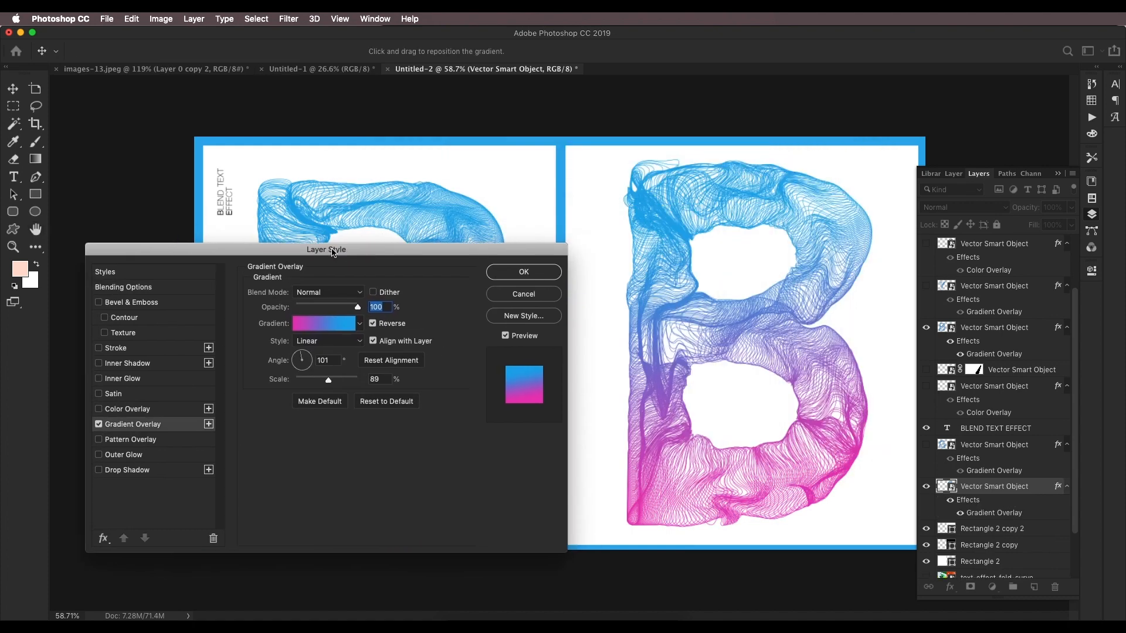
Step: Examine the colours of the blue and pink stops in the right B's overlay gradient
{"action": "left_click", "coordinate": [338, 326]}
{"action": "left_click_drag", "start_coordinate": [608, 334], "coordinate": [608, 197]}
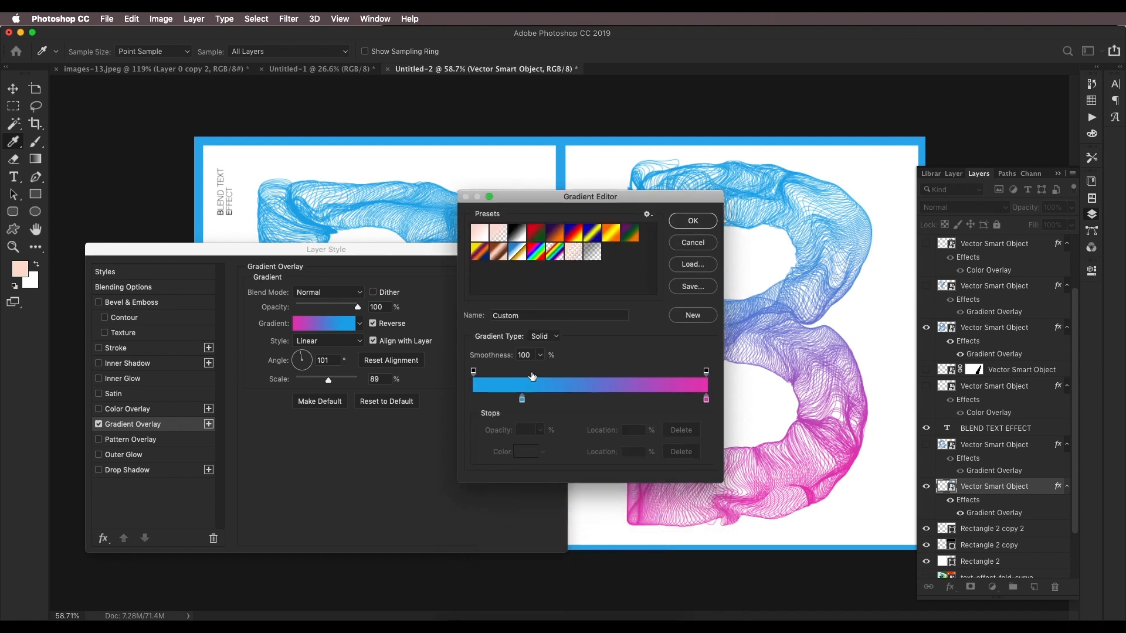
{"action": "double_click", "coordinate": [522, 399]}
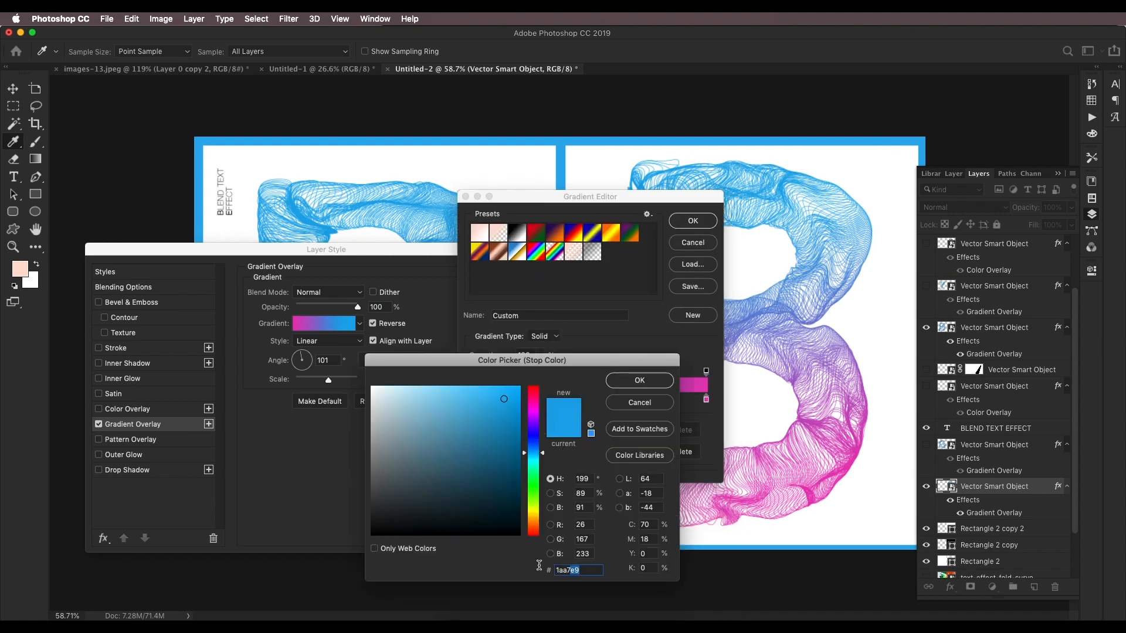
{"action": "left_click", "coordinate": [628, 386]}
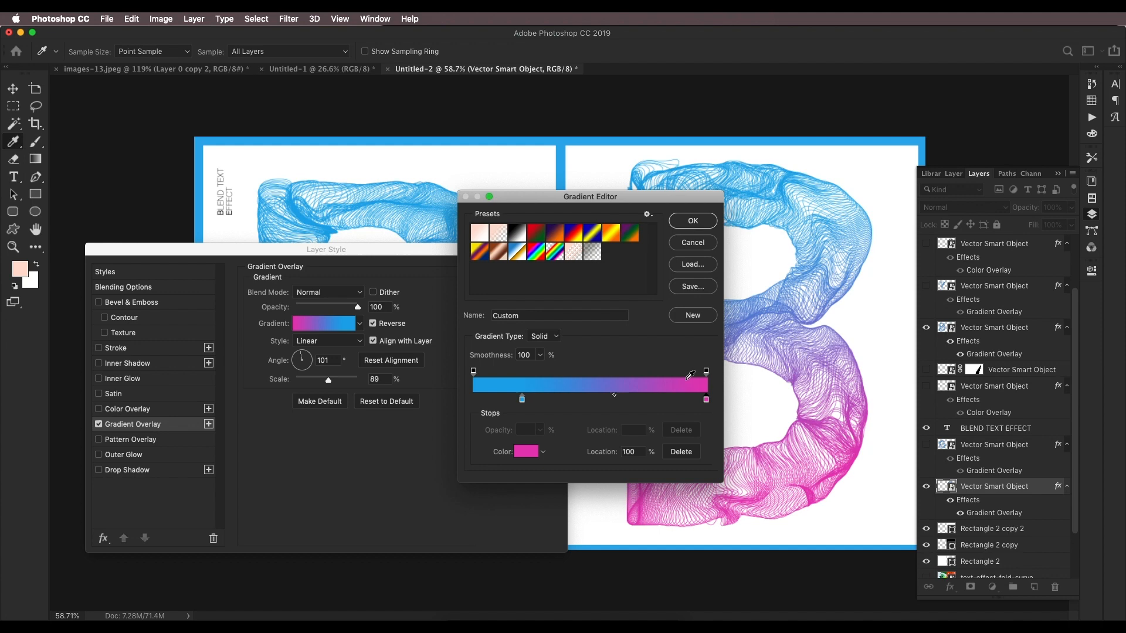
{"action": "double_click", "coordinate": [706, 400]}
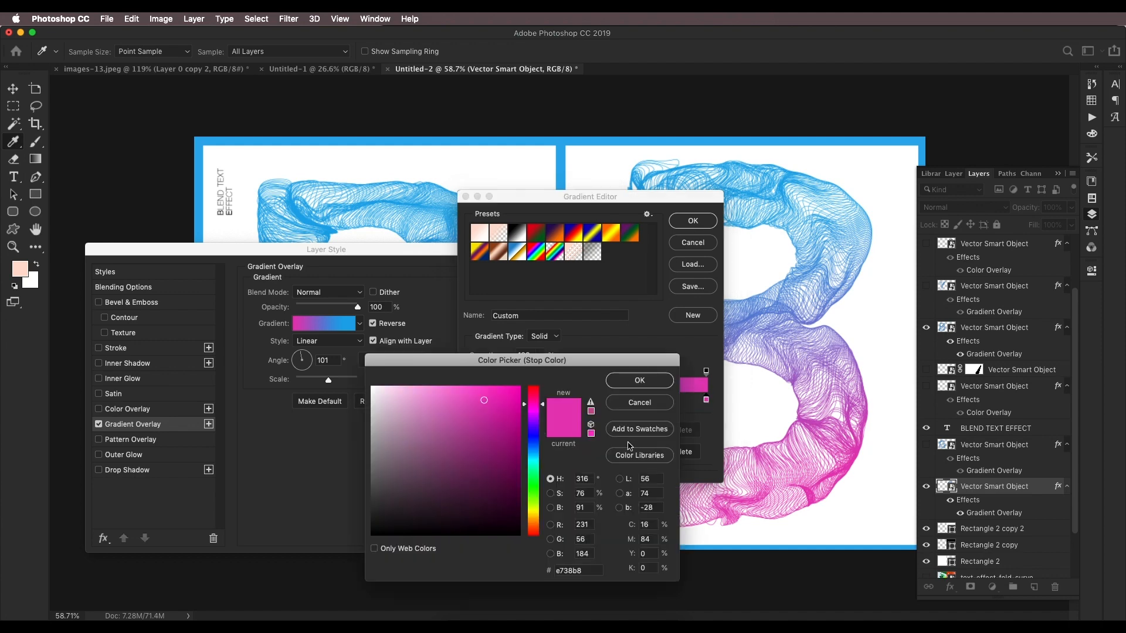
{"action": "left_click", "coordinate": [638, 382]}
{"action": "left_click", "coordinate": [685, 222]}
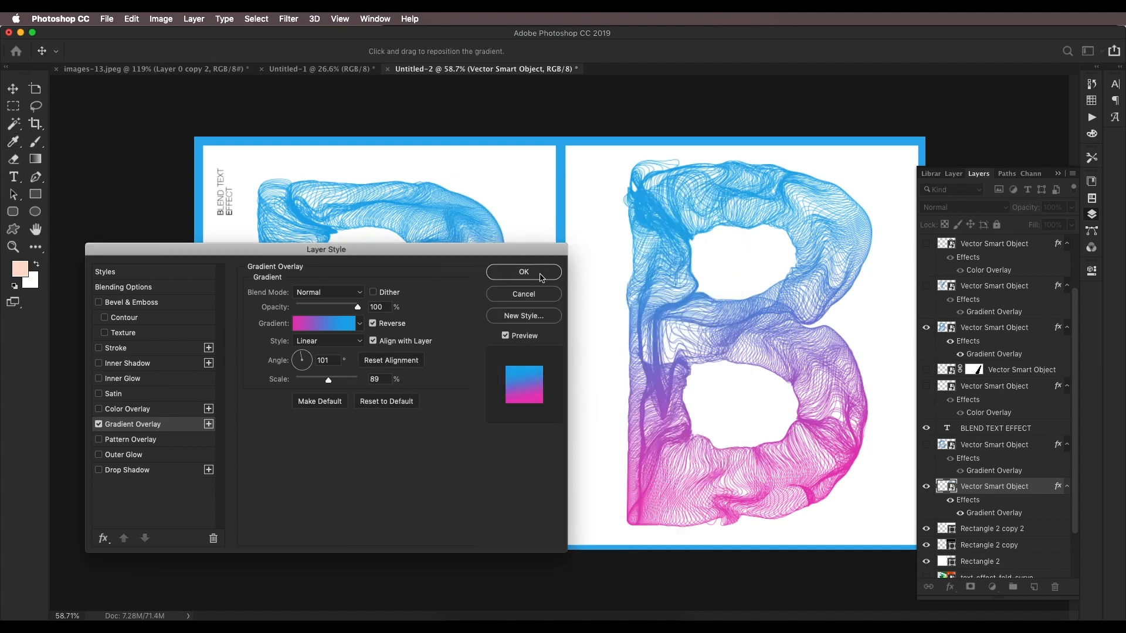
Step: Set the right B's Gradient Overlay angle to 110° and scale to 82%, keeping the Normal blend mode, and apply the style
{"action": "left_click_drag", "start_coordinate": [399, 256], "coordinate": [962, 282]}
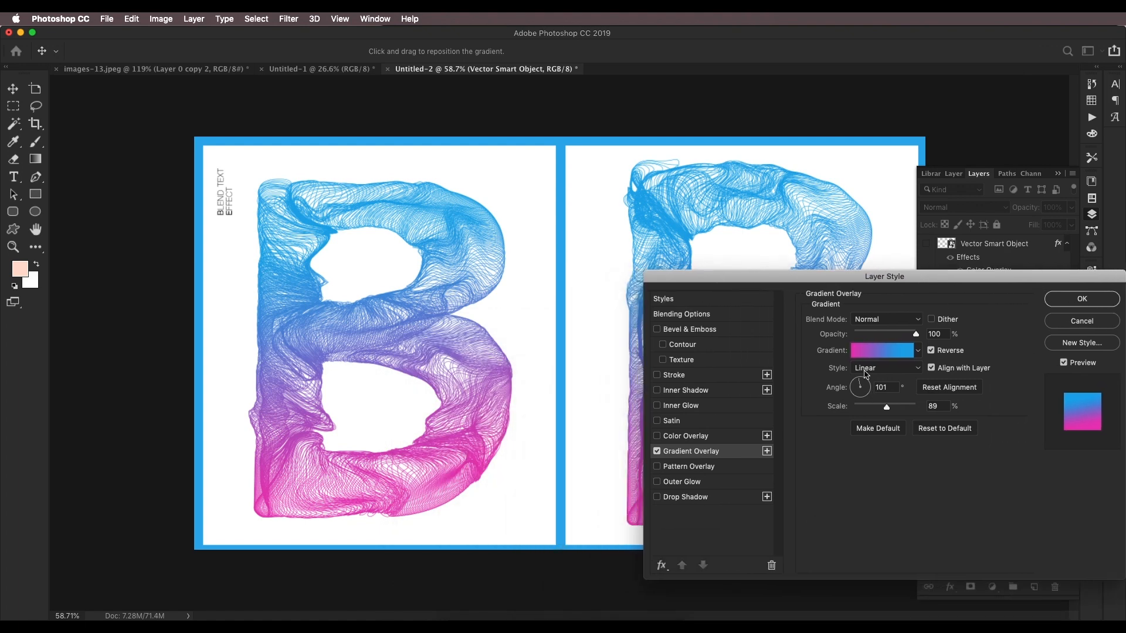
{"action": "left_click_drag", "start_coordinate": [888, 280], "coordinate": [339, 188]}
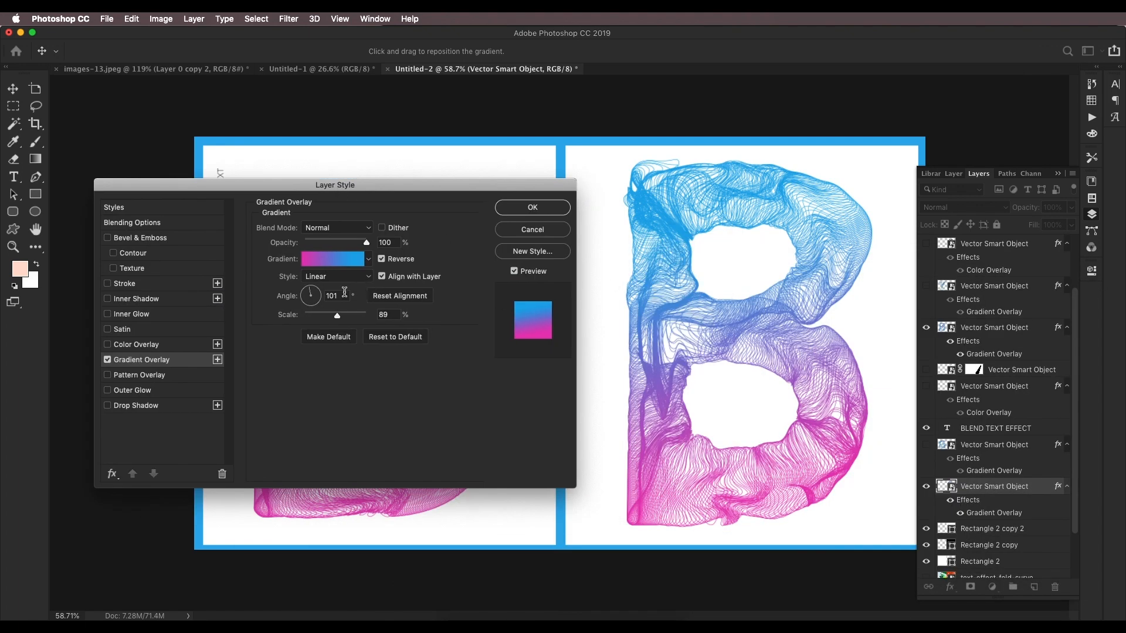
{"action": "left_click_drag", "start_coordinate": [315, 294], "coordinate": [307, 292]}
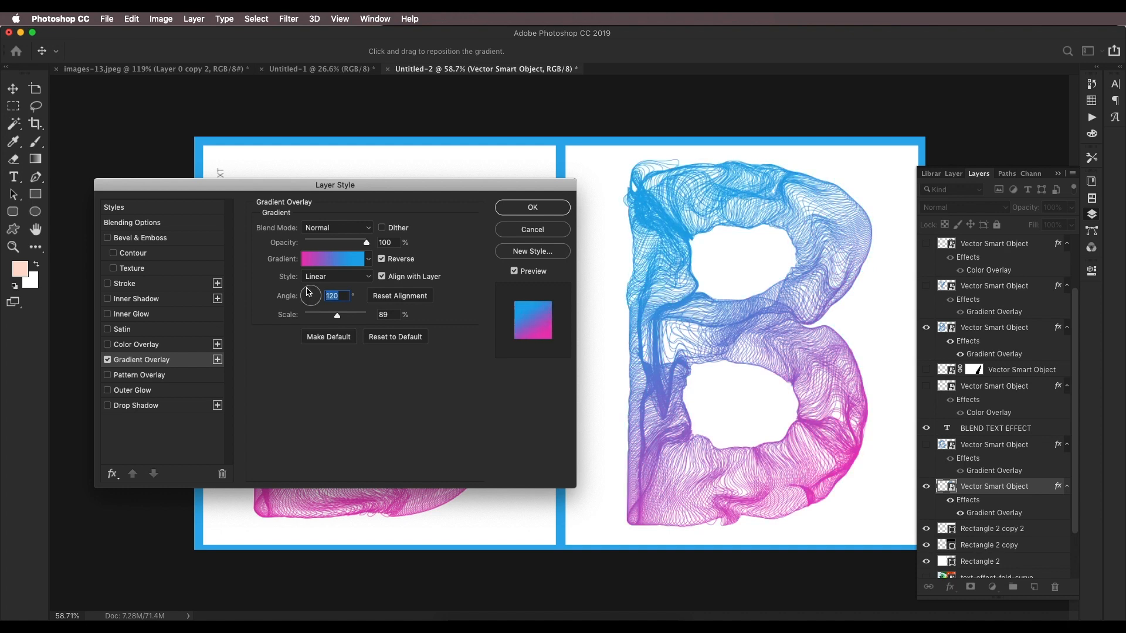
{"action": "mouse_move", "coordinate": [341, 320]}
{"action": "left_mouse_down"}
{"action": "mouse_move", "coordinate": [312, 320]}
{"action": "mouse_move", "coordinate": [351, 316]}
{"action": "mouse_move", "coordinate": [280, 316]}
{"action": "mouse_move", "coordinate": [335, 317]}
{"action": "left_mouse_up"}
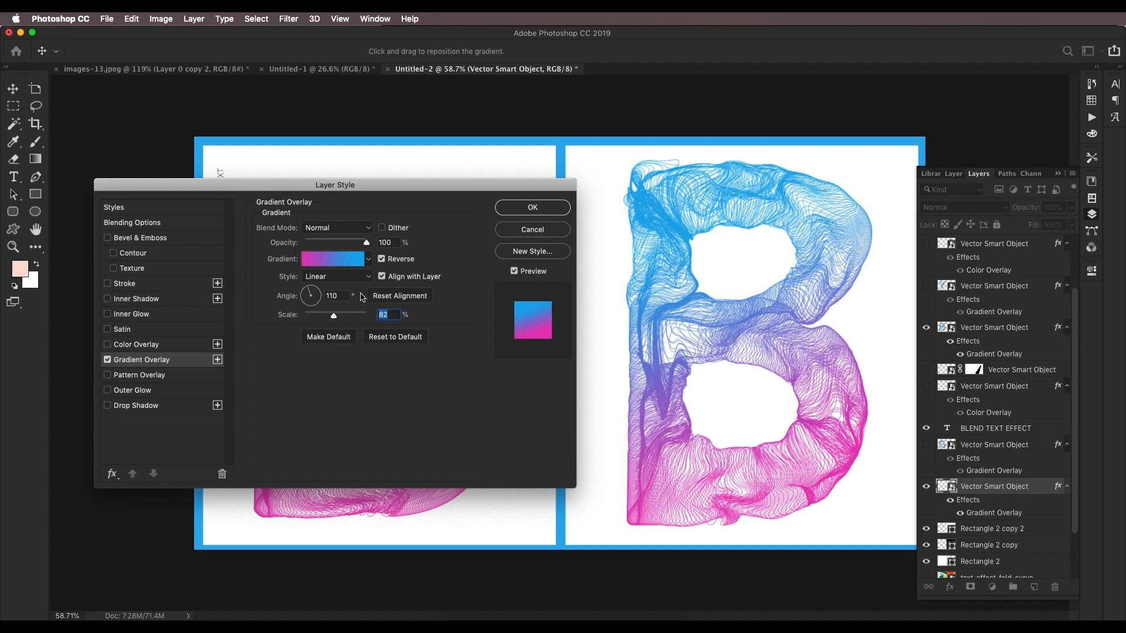
{"action": "left_click", "coordinate": [350, 231]}
{"action": "left_click", "coordinate": [350, 230]}
{"action": "left_click", "coordinate": [346, 229]}
{"action": "left_click", "coordinate": [369, 223]}
{"action": "left_click", "coordinate": [532, 209]}
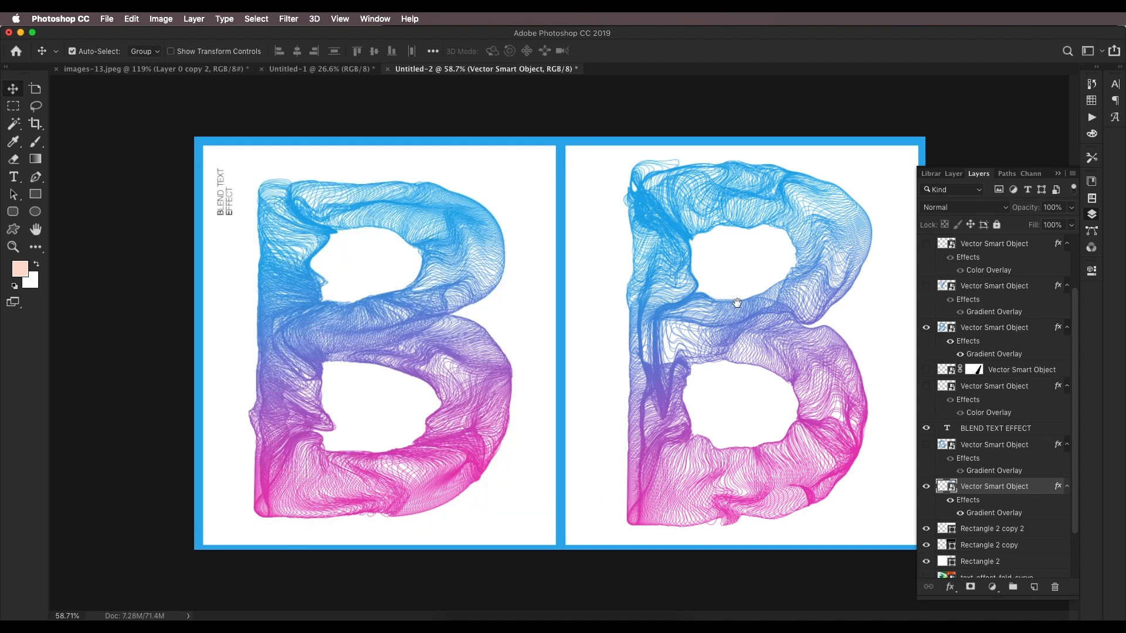
Step: Widen the right B with Free Transform to 39.99% width and 35.88% height
{"action": "scroll", "coordinate": [712, 368], "scroll_direction": "down", "scroll_amount": 8}
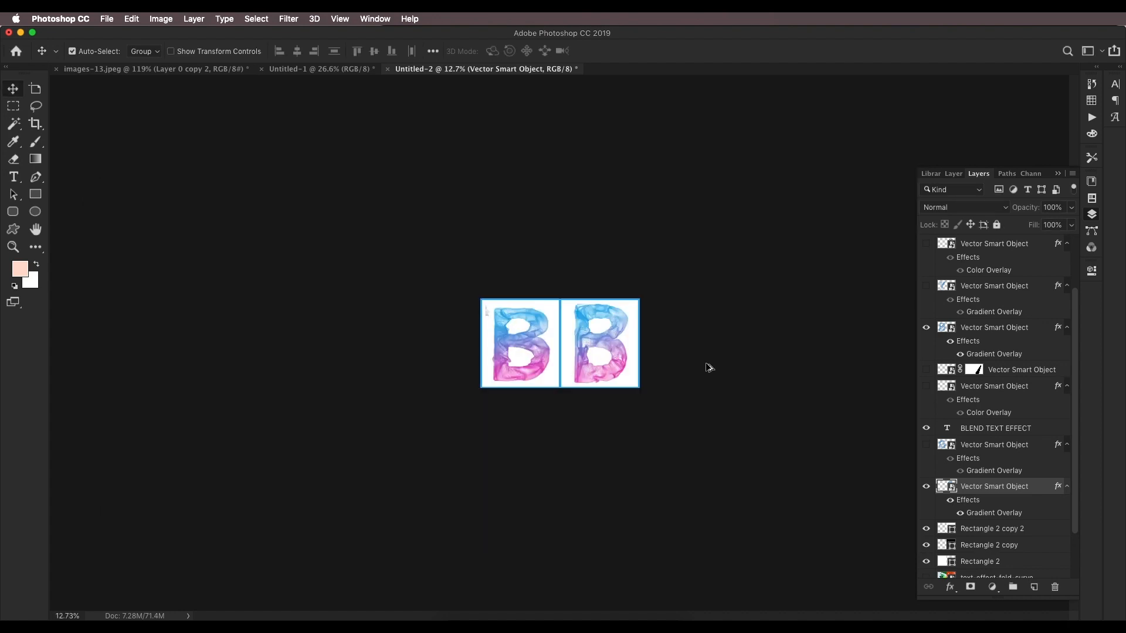
{"action": "scroll", "coordinate": [708, 367], "scroll_direction": "up", "scroll_amount": 4}
{"action": "scroll", "coordinate": [669, 356], "scroll_direction": "up", "scroll_amount": 1}
{"action": "key", "text": "ctrl+t"}
{"action": "mouse_move", "coordinate": [716, 343]}
{"action": "left_mouse_down"}
{"action": "mouse_move", "coordinate": [736, 332]}
{"action": "mouse_move", "coordinate": [710, 360]}
{"action": "mouse_move", "coordinate": [719, 346]}
{"action": "left_mouse_up"}
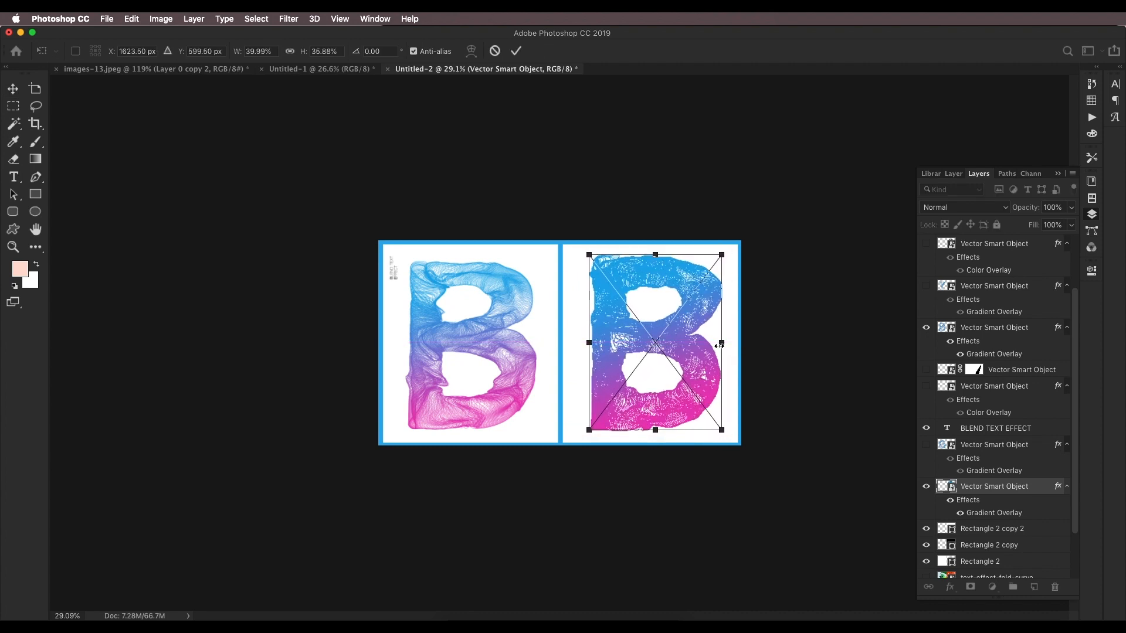
{"action": "key", "text": "Return"}
{"action": "scroll", "coordinate": [666, 411], "scroll_direction": "up", "scroll_amount": 2}
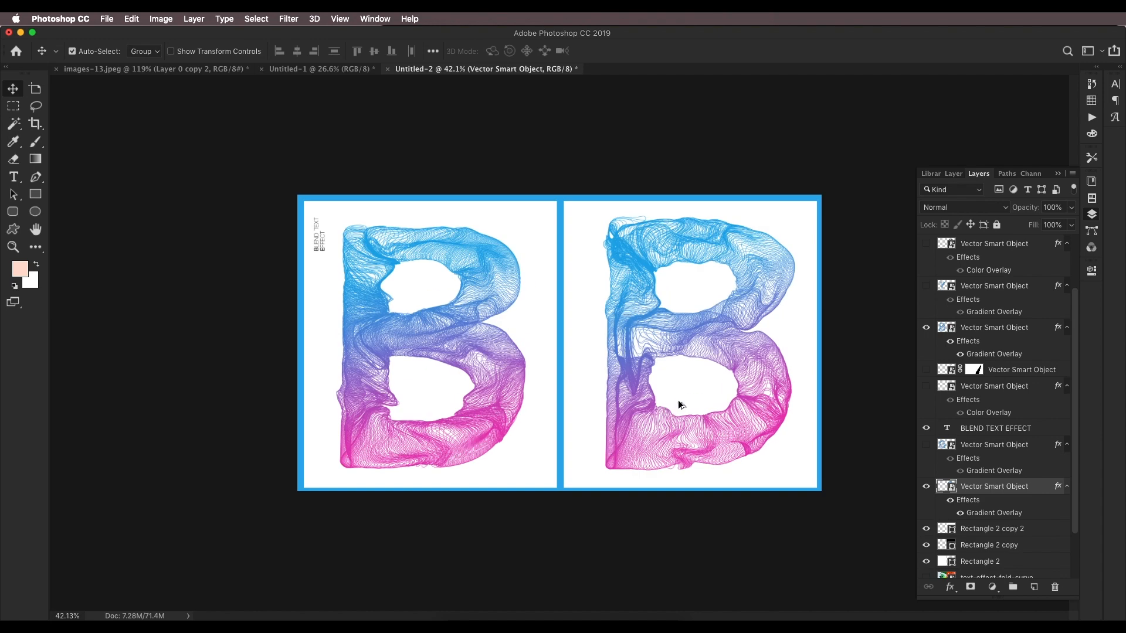
{"action": "scroll", "coordinate": [678, 400], "scroll_direction": "up", "scroll_amount": 1}
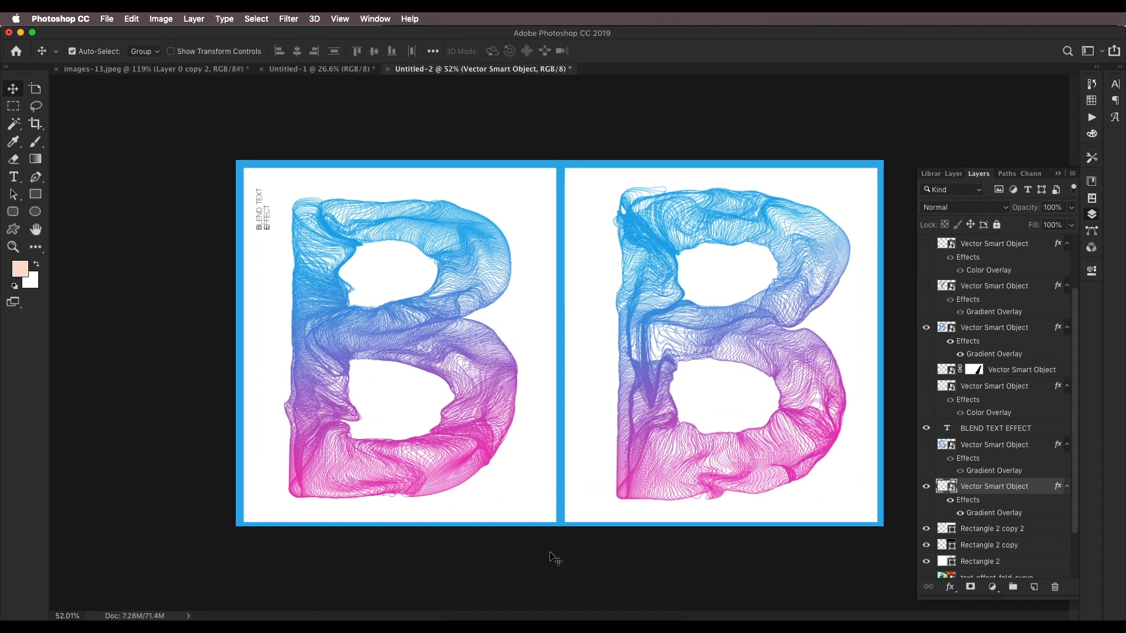
Step: Switch to Illustrator, copy the black background of the LET IT GO sample onto the blank white artboard beside it, and lock it
{"action": "left_click", "coordinate": [468, 612]}
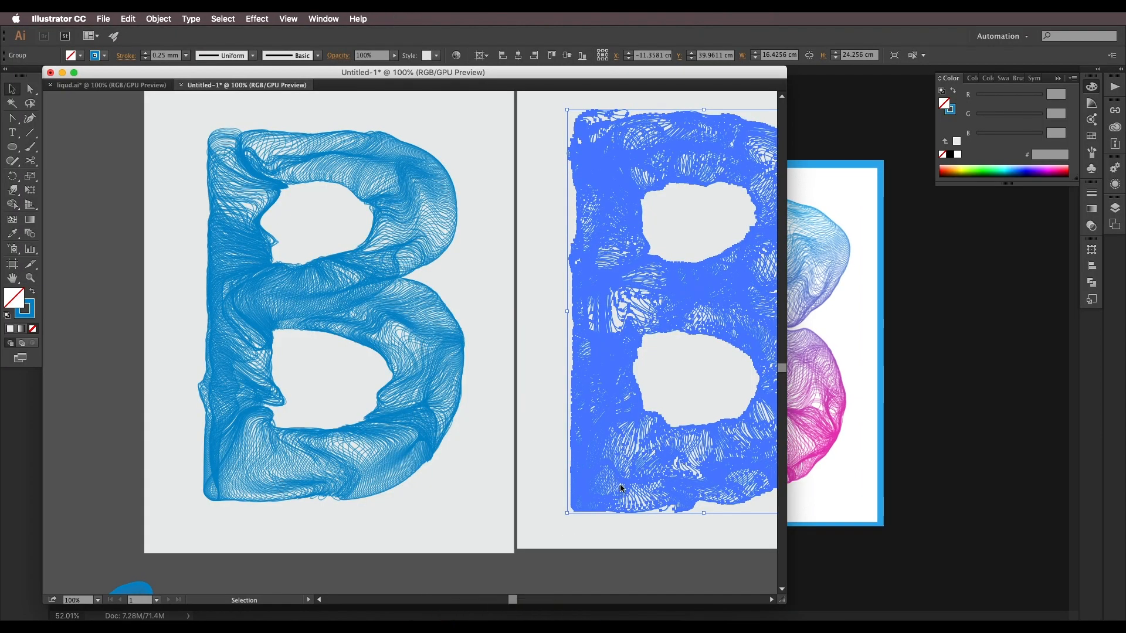
{"action": "scroll", "coordinate": [620, 488], "scroll_direction": "down", "scroll_amount": 3}
{"action": "left_click_drag", "start_coordinate": [640, 345], "coordinate": [410, 407]}
{"action": "scroll", "coordinate": [461, 354], "scroll_direction": "up", "scroll_amount": 1}
{"action": "left_click", "coordinate": [530, 354]}
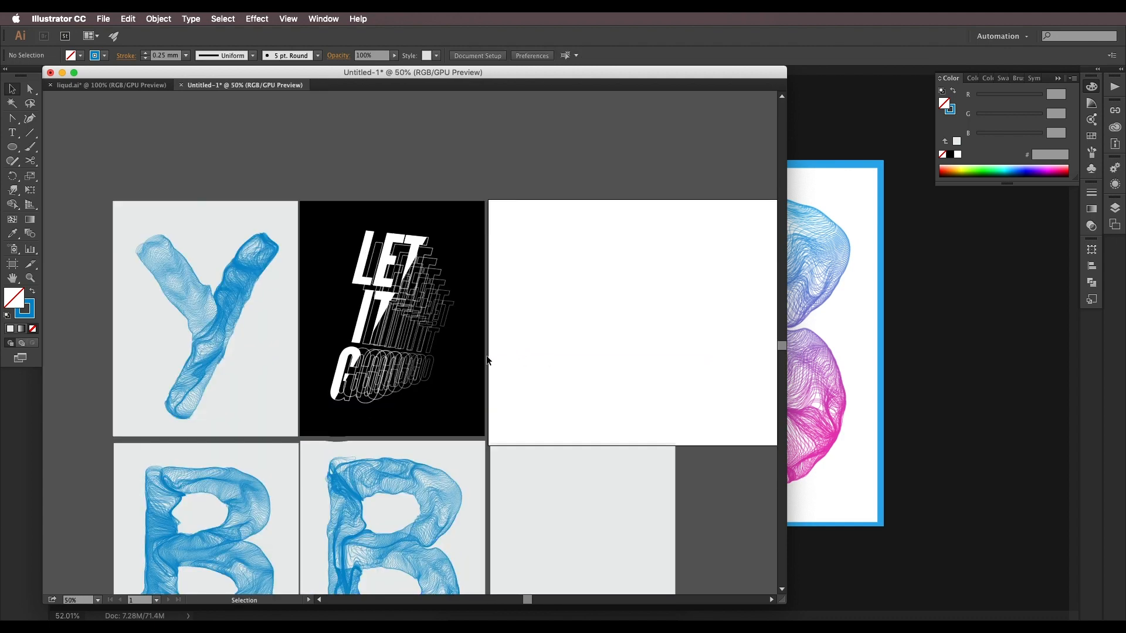
{"action": "left_click_drag", "start_coordinate": [477, 364], "coordinate": [676, 375]}
{"action": "key", "text": "super+2"}
Step: Add the centred three-line text "LET IT GO" in League Gothic Regular on the new black background and fill it with white
{"action": "scroll", "coordinate": [450, 285], "scroll_direction": "up", "scroll_amount": 2}
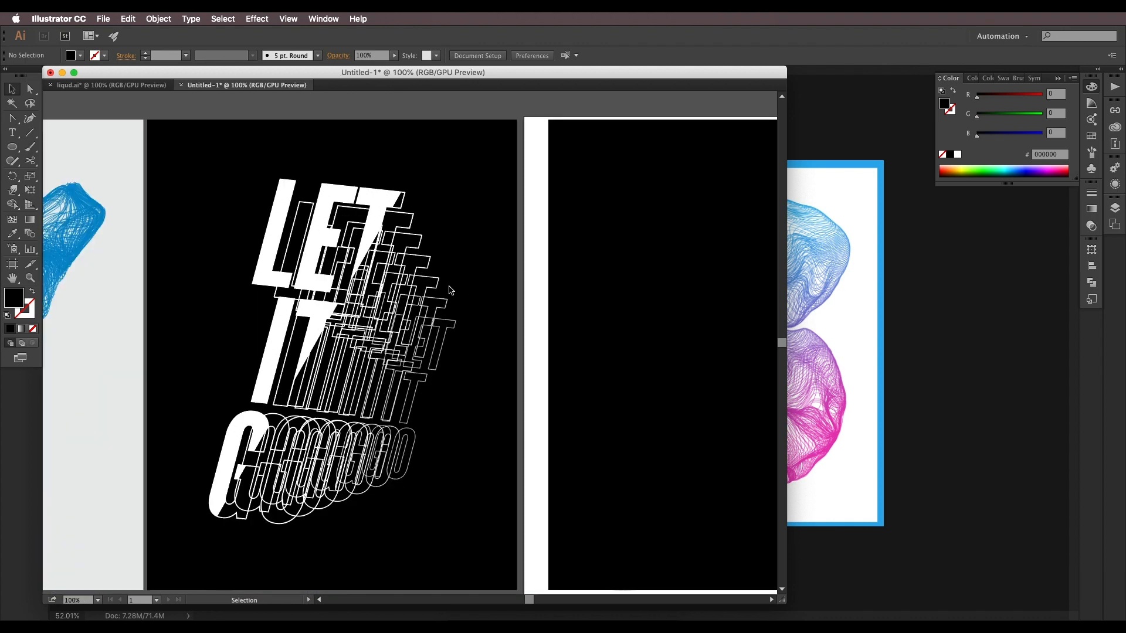
{"action": "scroll", "coordinate": [450, 289], "scroll_direction": "down", "scroll_amount": 2}
{"action": "scroll", "coordinate": [451, 355], "scroll_direction": "up", "scroll_amount": 1}
{"action": "left_click_drag", "start_coordinate": [452, 354], "coordinate": [422, 344]}
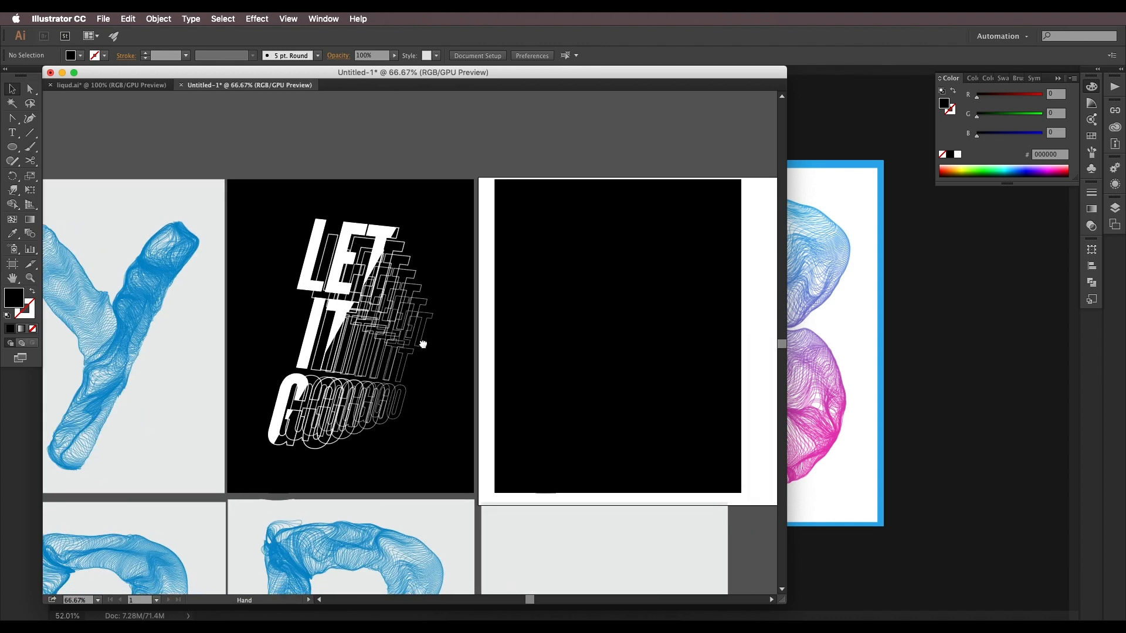
{"action": "key", "text": "t"}
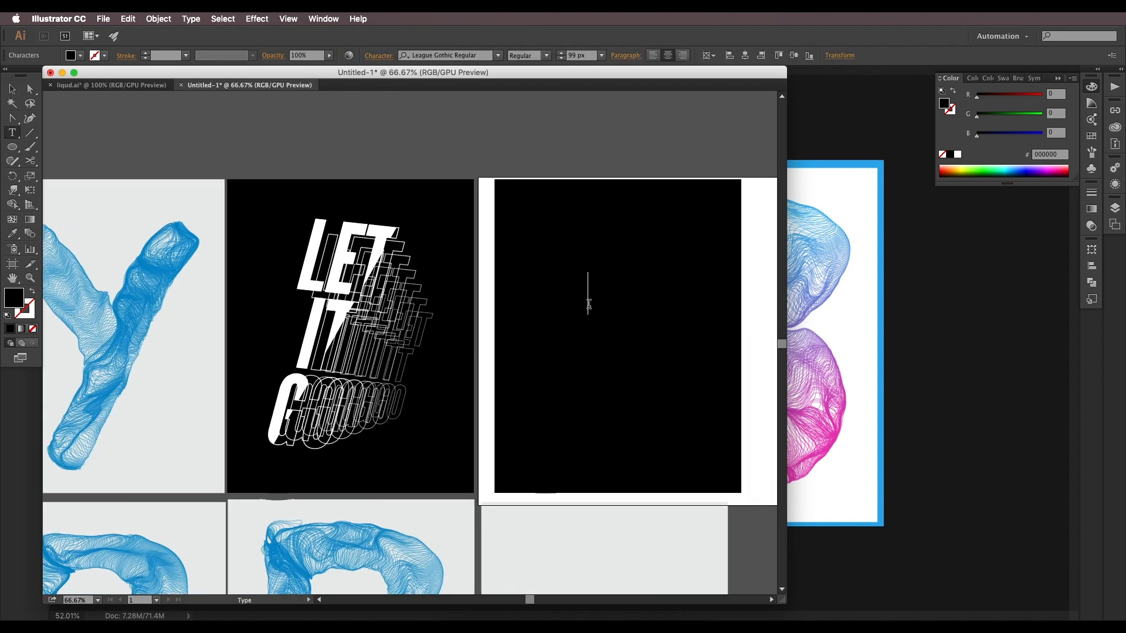
{"action": "left_click", "coordinate": [12, 89]}
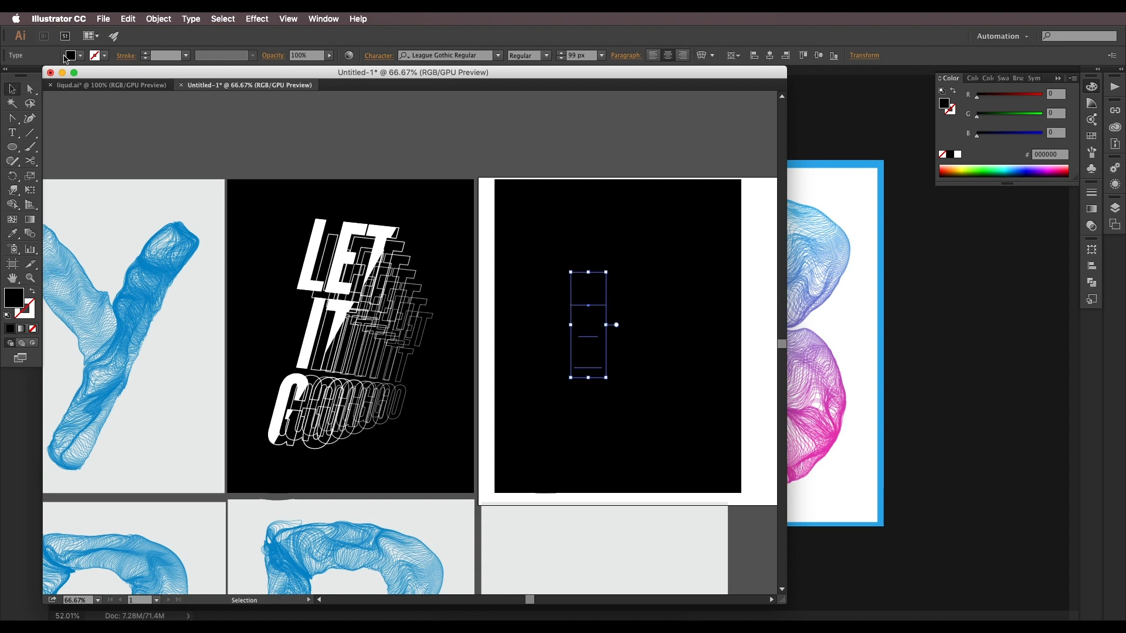
{"action": "left_click", "coordinate": [71, 55]}
{"action": "left_click", "coordinate": [18, 77]}
{"action": "key", "text": "Escape"}
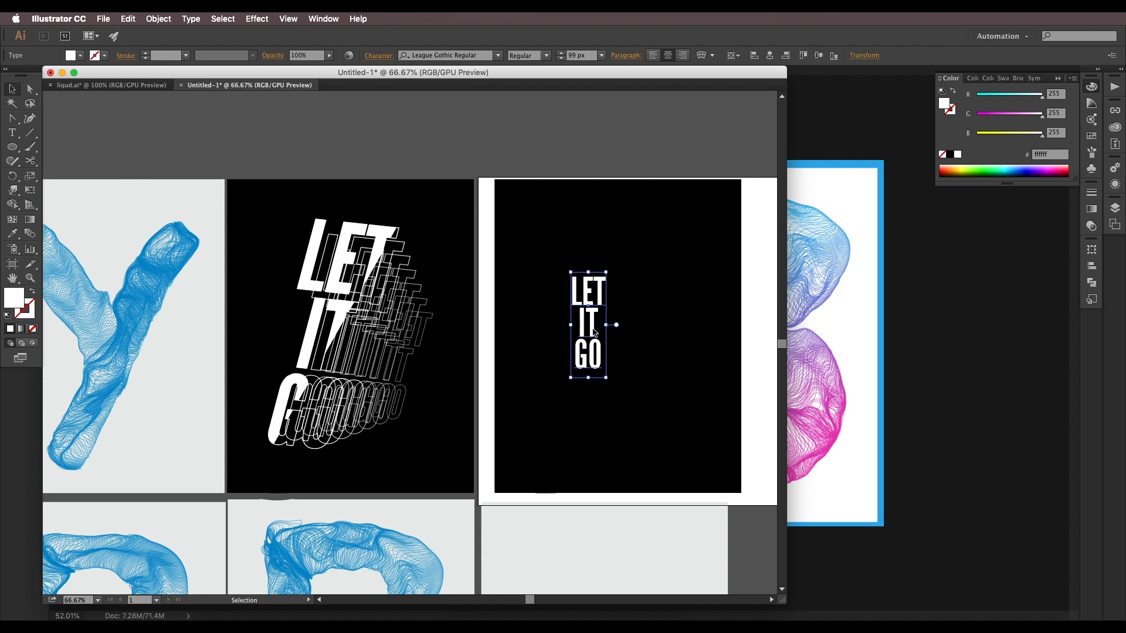
Step: Enlarge the LET IT GO text to about 216.64 pt on the left half of the black background and delete its smaller copy
{"action": "left_click_drag", "start_coordinate": [605, 325], "coordinate": [667, 350]}
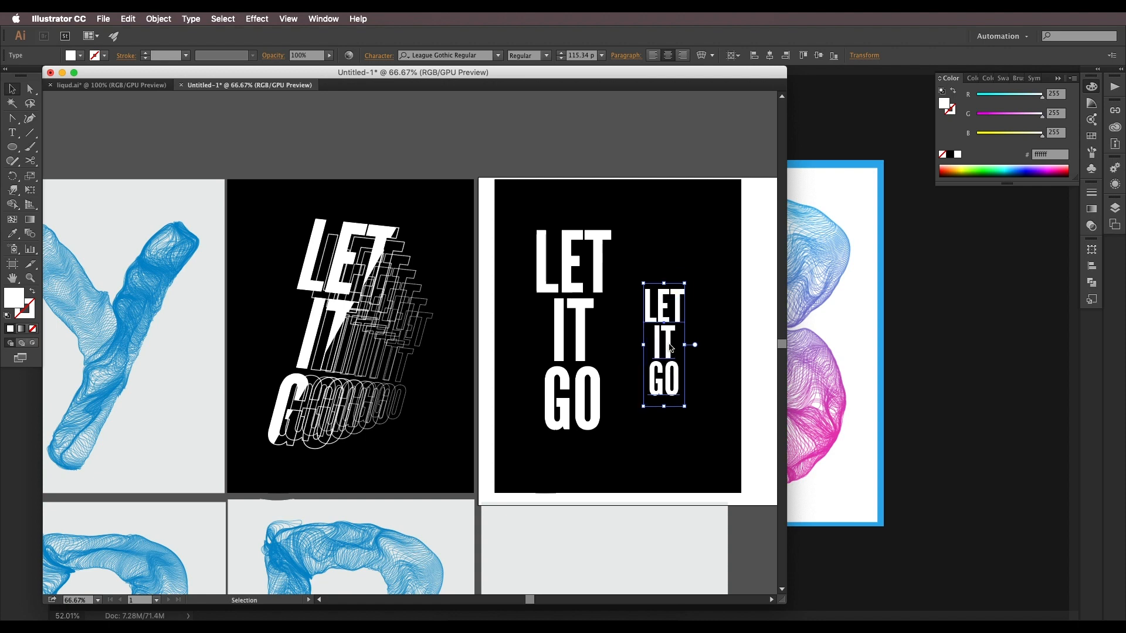
{"action": "key", "text": "Delete"}
{"action": "left_click", "coordinate": [583, 342]}
Step: Shear the enlarged LET IT GO text by 15° along the horizontal axis
{"action": "scroll", "coordinate": [299, 267], "scroll_direction": "up", "scroll_amount": 1}
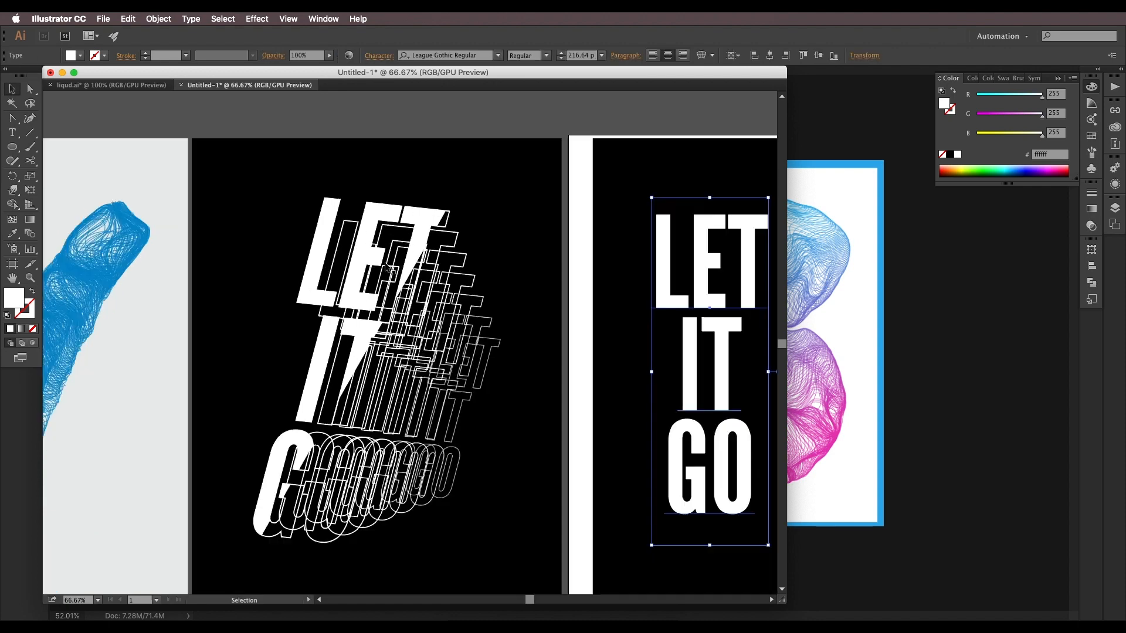
{"action": "left_click_drag", "start_coordinate": [631, 311], "coordinate": [447, 277]}
{"action": "scroll", "coordinate": [494, 305], "scroll_direction": "down", "scroll_amount": 1}
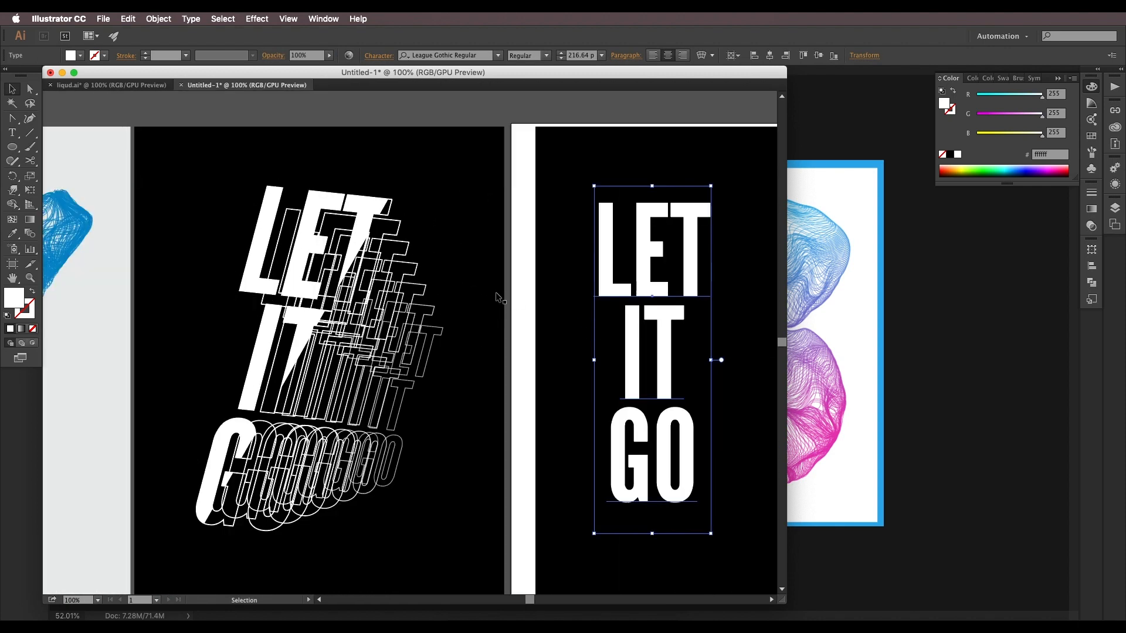
{"action": "scroll", "coordinate": [317, 288], "scroll_direction": "down", "scroll_amount": 2}
{"action": "scroll", "coordinate": [317, 286], "scroll_direction": "up", "scroll_amount": 1}
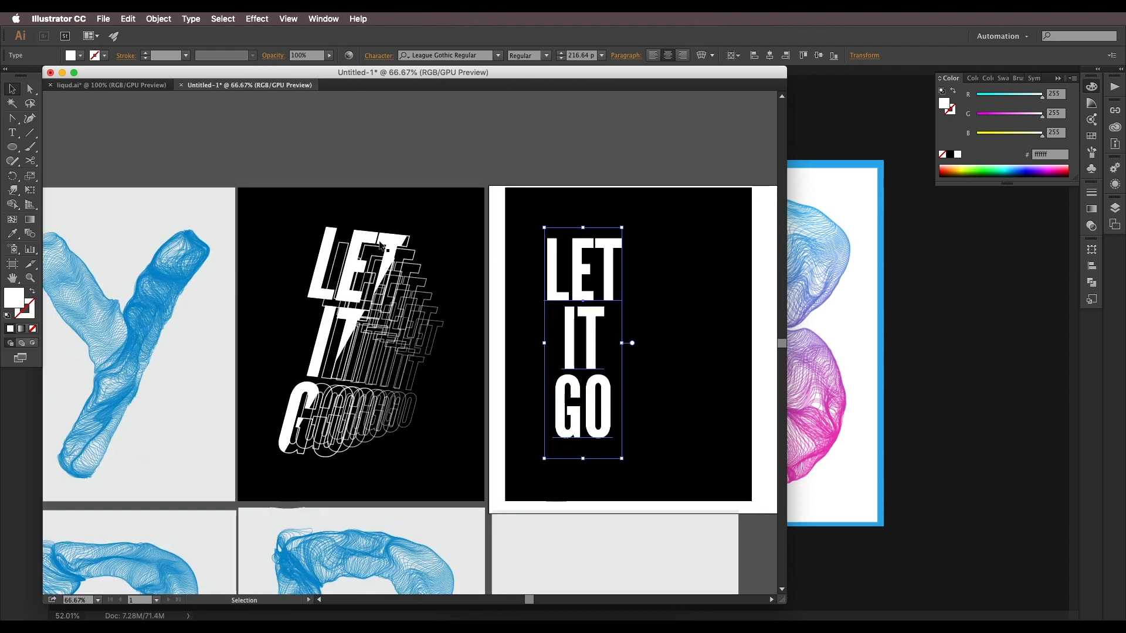
{"action": "right_click", "coordinate": [595, 324]}
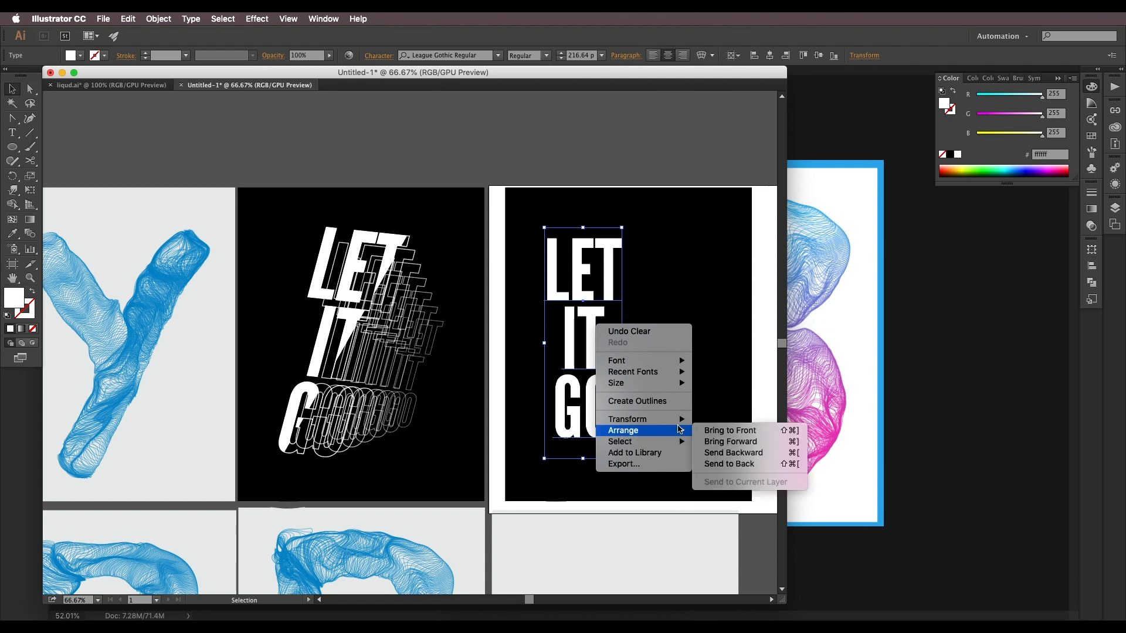
{"action": "left_click", "coordinate": [717, 482]}
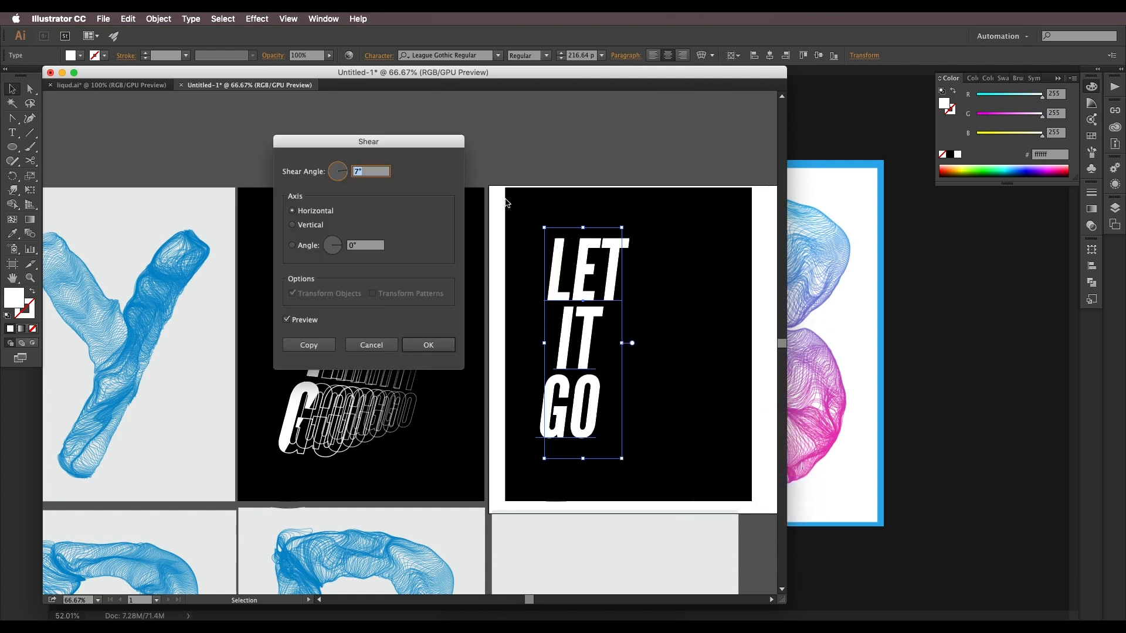
{"action": "left_click_drag", "start_coordinate": [386, 143], "coordinate": [726, 137]}
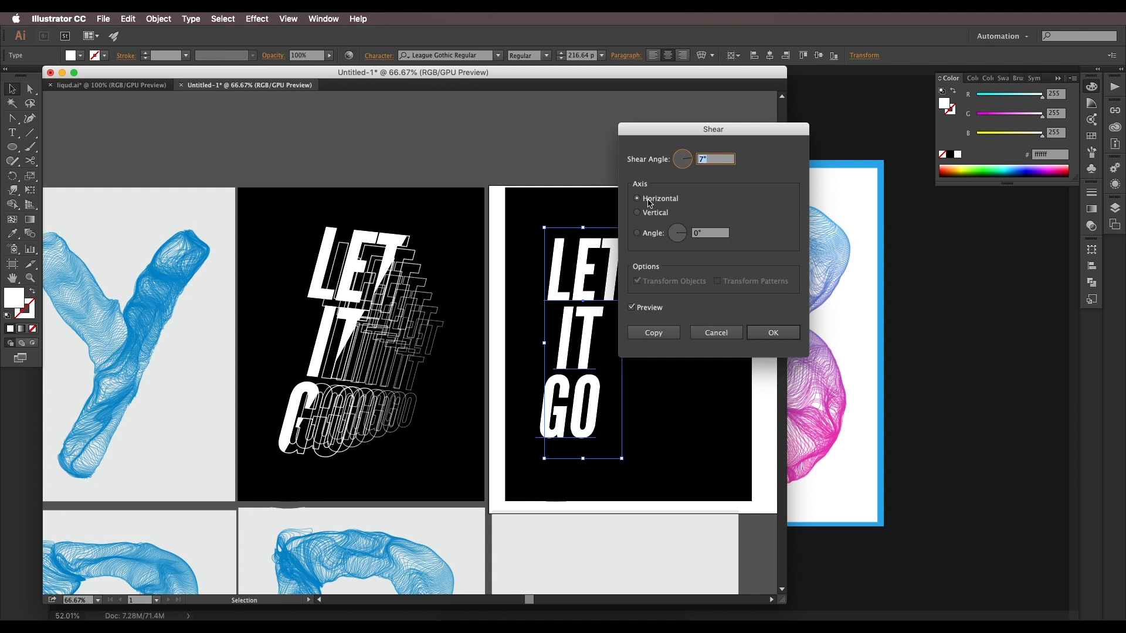
{"action": "scroll", "coordinate": [709, 156], "scroll_direction": "up", "scroll_amount": 8}
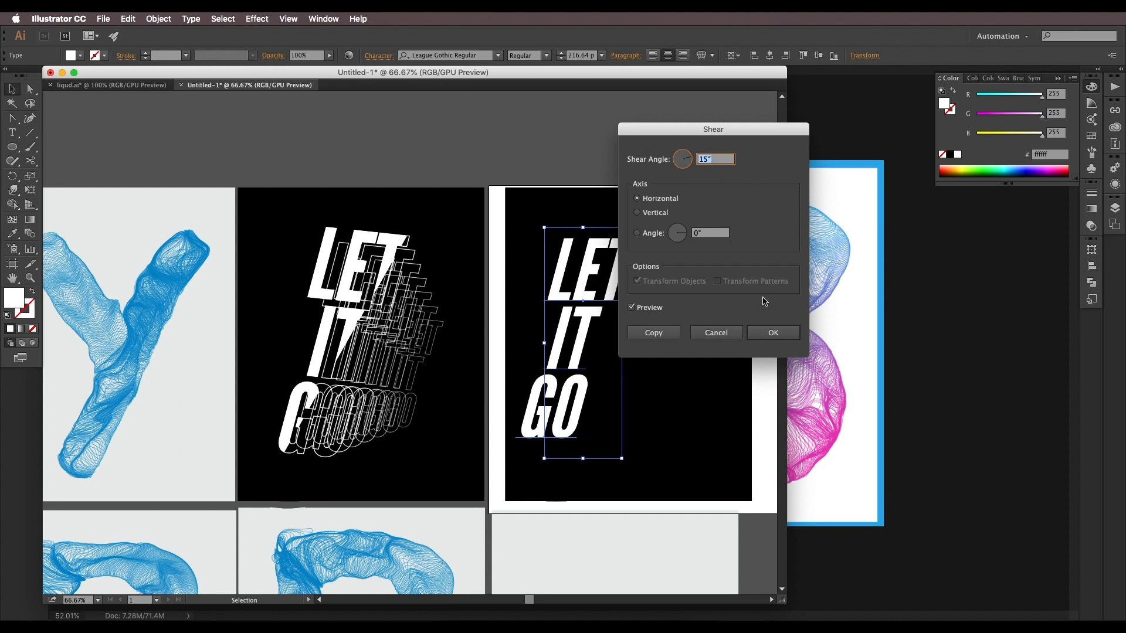
{"action": "left_click", "coordinate": [773, 332]}
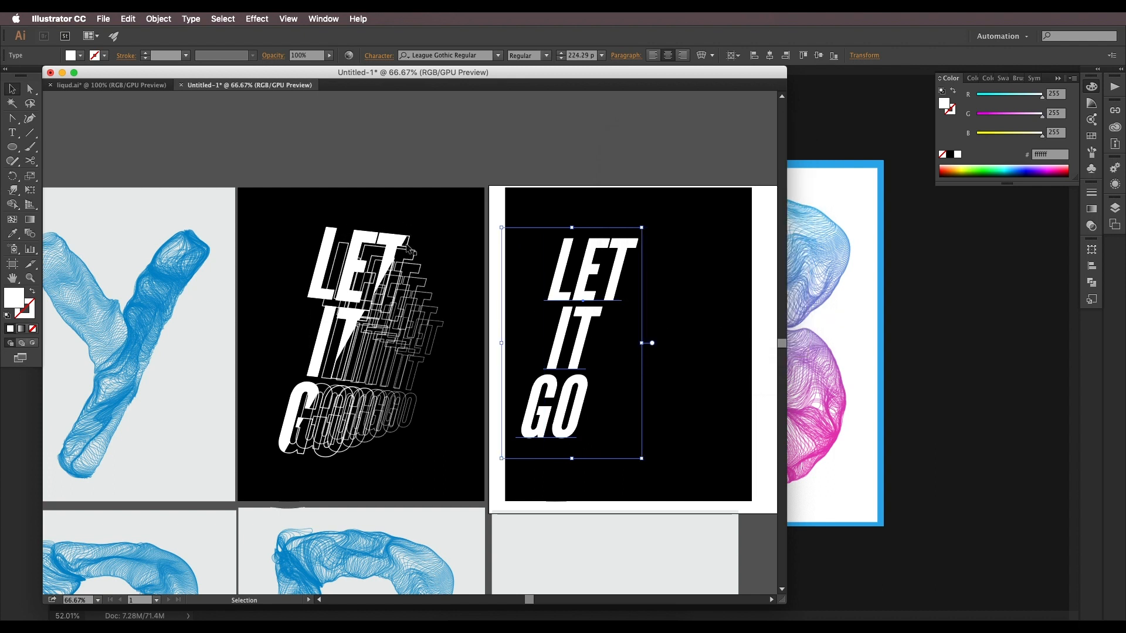
Step: Shear the LET IT GO text by 5° along the vertical axis
{"action": "right_click", "coordinate": [589, 295]}
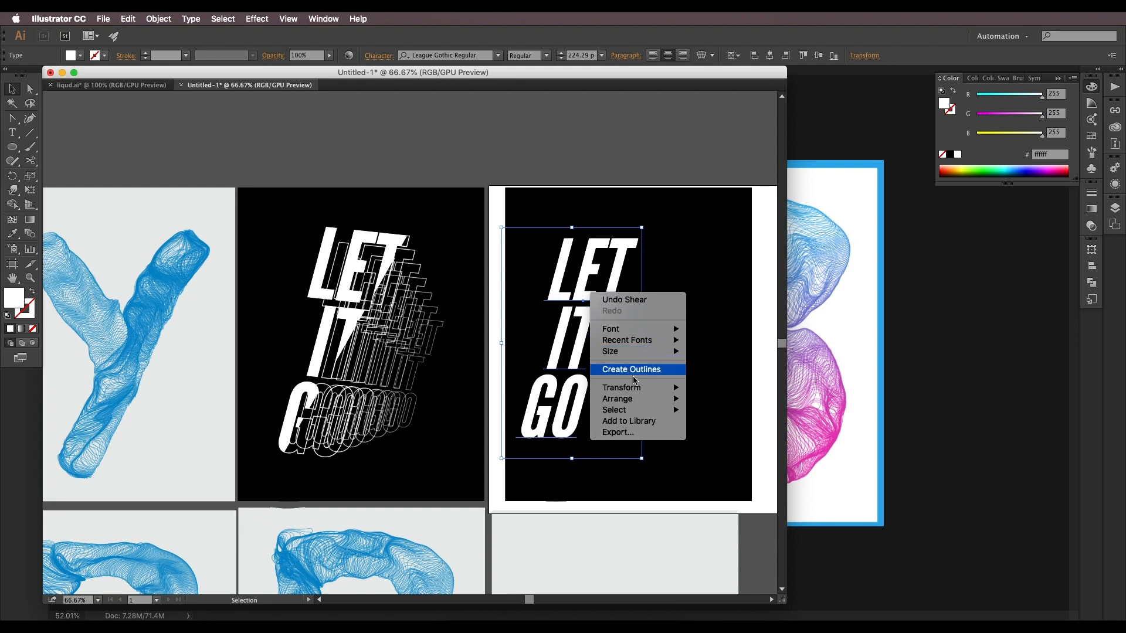
{"action": "mouse_move", "coordinate": [636, 390]}
{"action": "left_click", "coordinate": [722, 451]}
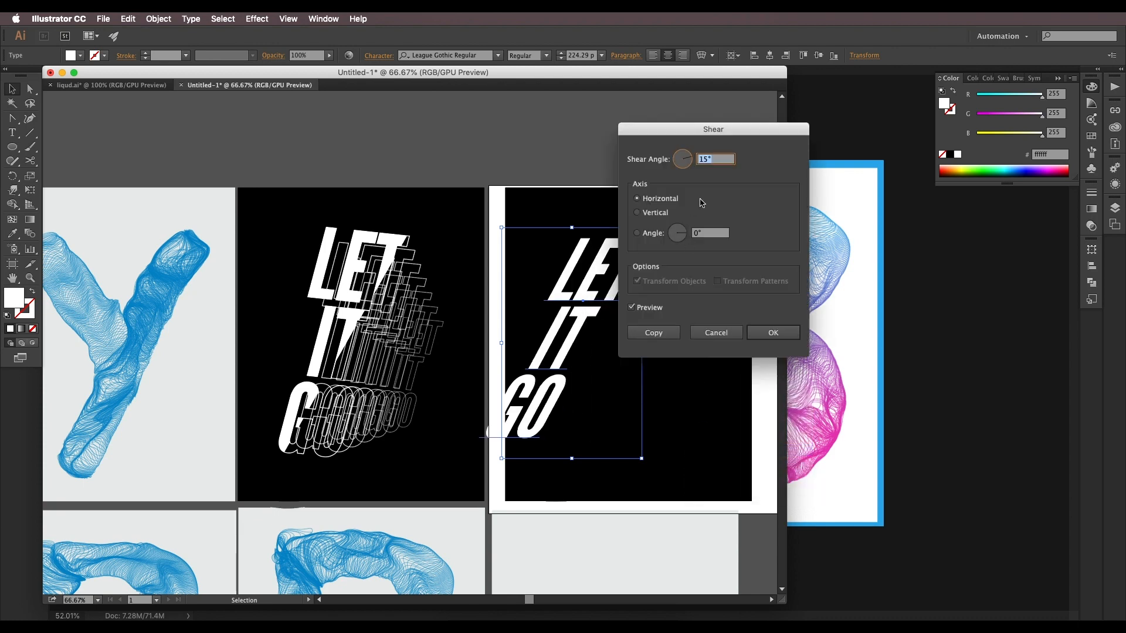
{"action": "left_click_drag", "start_coordinate": [720, 136], "coordinate": [818, 143]}
{"action": "left_click", "coordinate": [734, 219]}
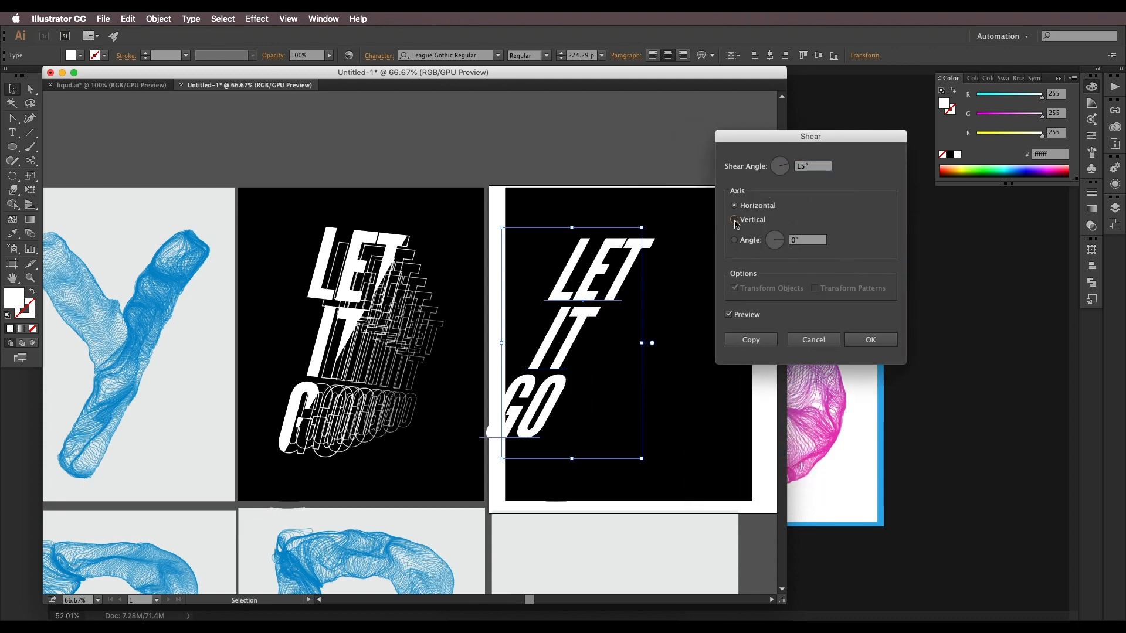
{"action": "double_click", "coordinate": [812, 166]}
{"action": "type", "text": "4"}
{"action": "key", "text": "Tab"}
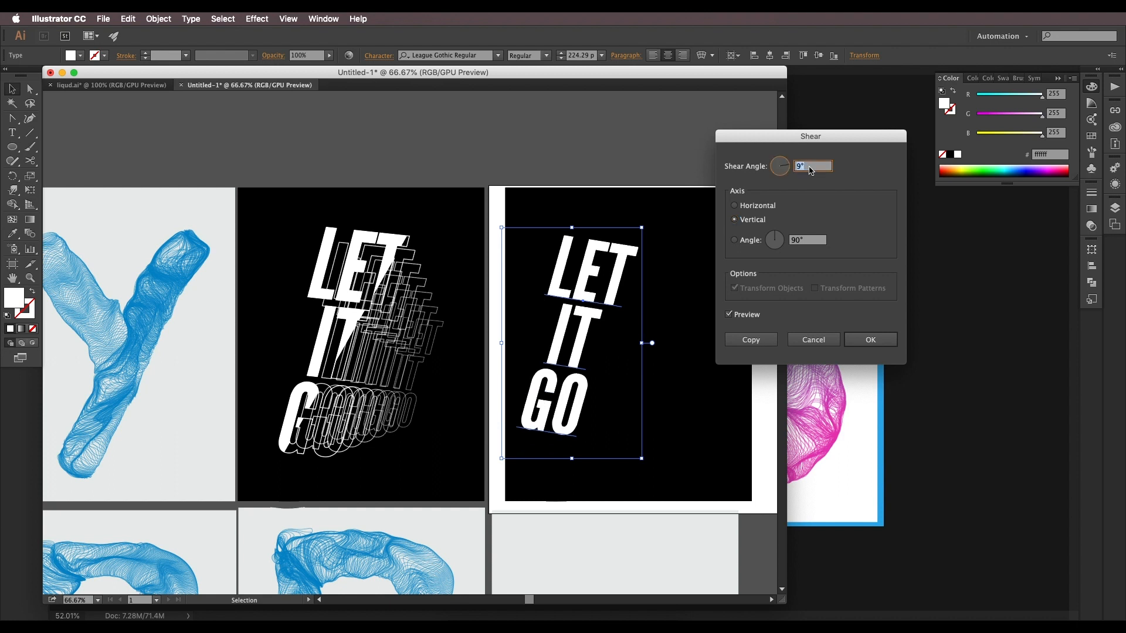
{"action": "double_click", "coordinate": [821, 167]}
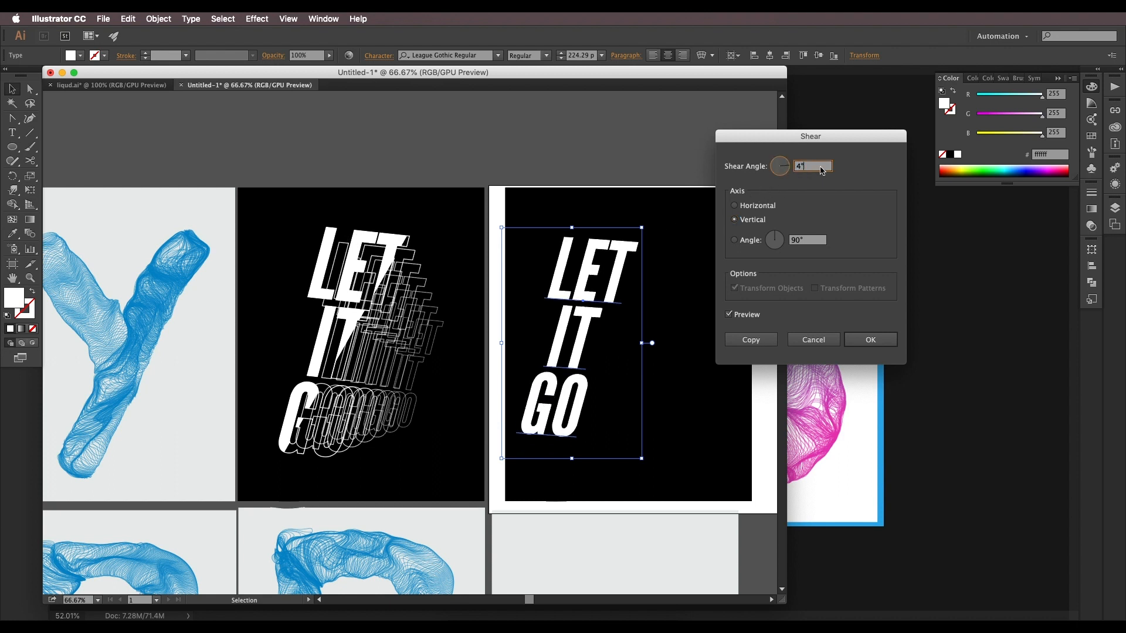
{"action": "type", "text": "6"}
{"action": "key", "text": "Tab"}
{"action": "type", "text": "5"}
{"action": "key", "text": "Tab"}
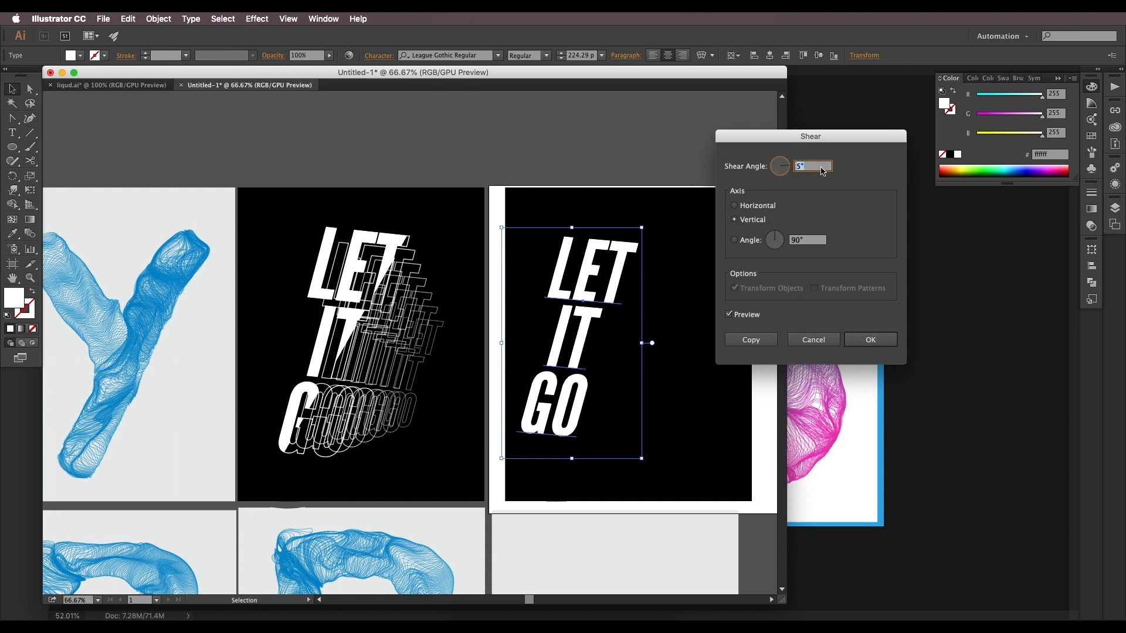
{"action": "left_click", "coordinate": [859, 342]}
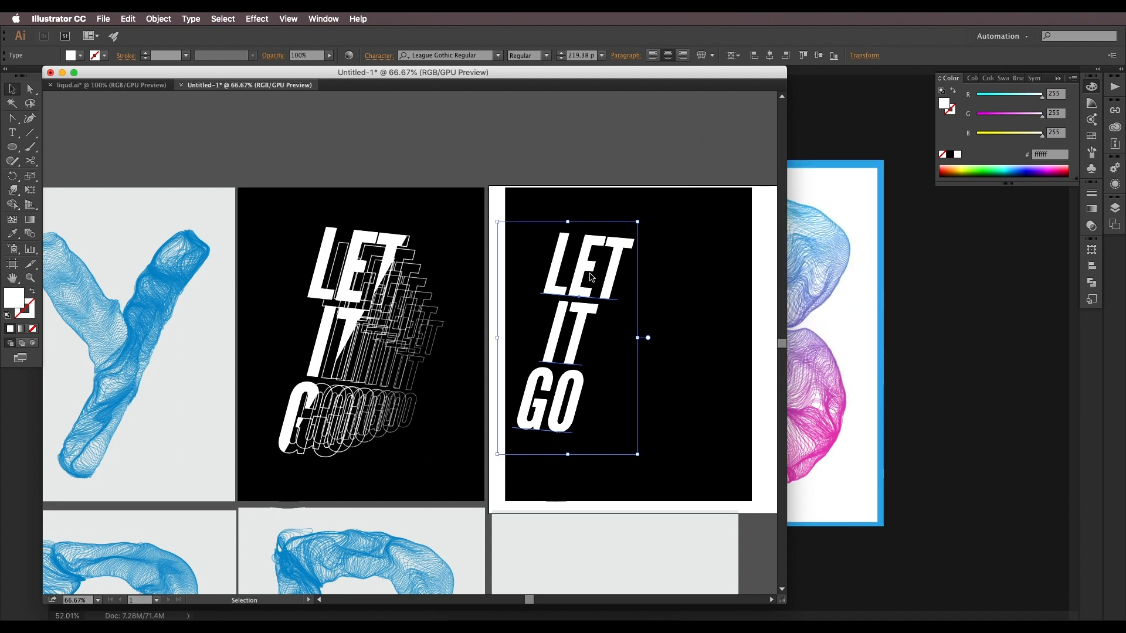
Step: Duplicate the sheared LET IT GO text to the right half of the black background and shrink the copy to about 116.31 pt
{"action": "left_click_drag", "start_coordinate": [591, 277], "coordinate": [690, 309]}
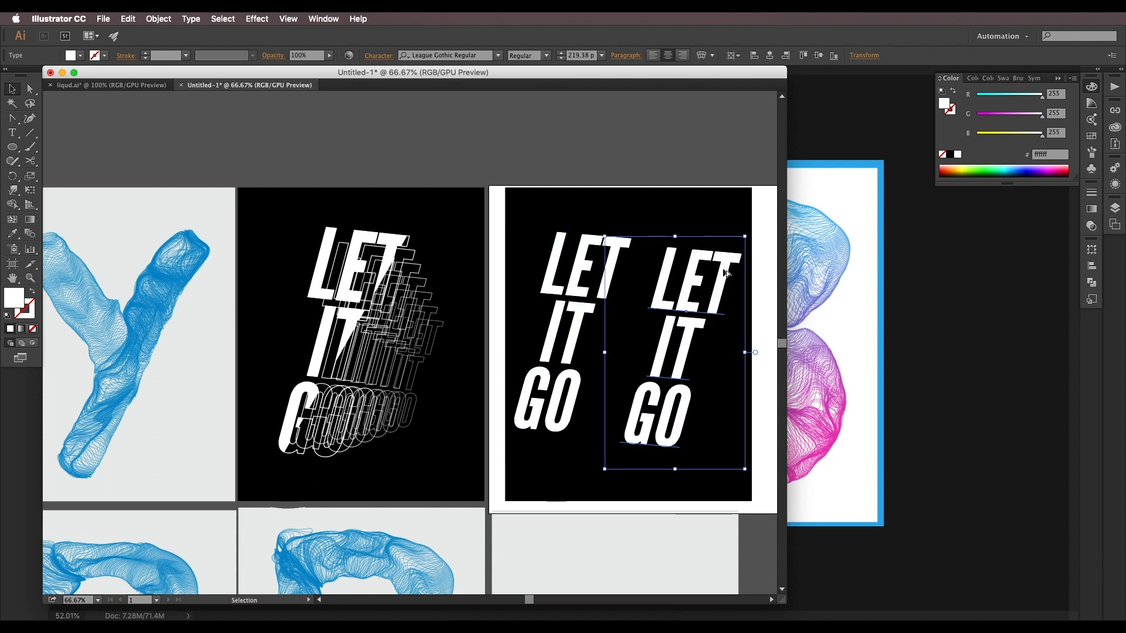
{"action": "left_click_drag", "start_coordinate": [745, 237], "coordinate": [712, 291]}
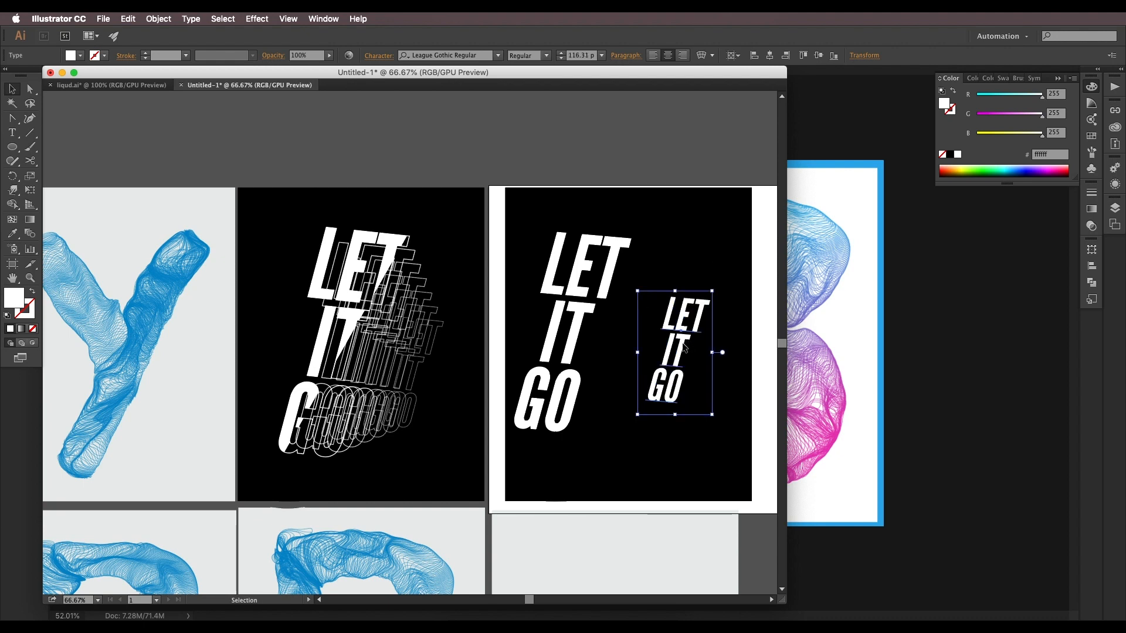
{"action": "left_click_drag", "start_coordinate": [687, 346], "coordinate": [668, 350]}
Step: Swap fill and stroke on both LET IT GO texts so they have white outlines and no fill
{"action": "left_click", "coordinate": [601, 296], "text": "shift"}
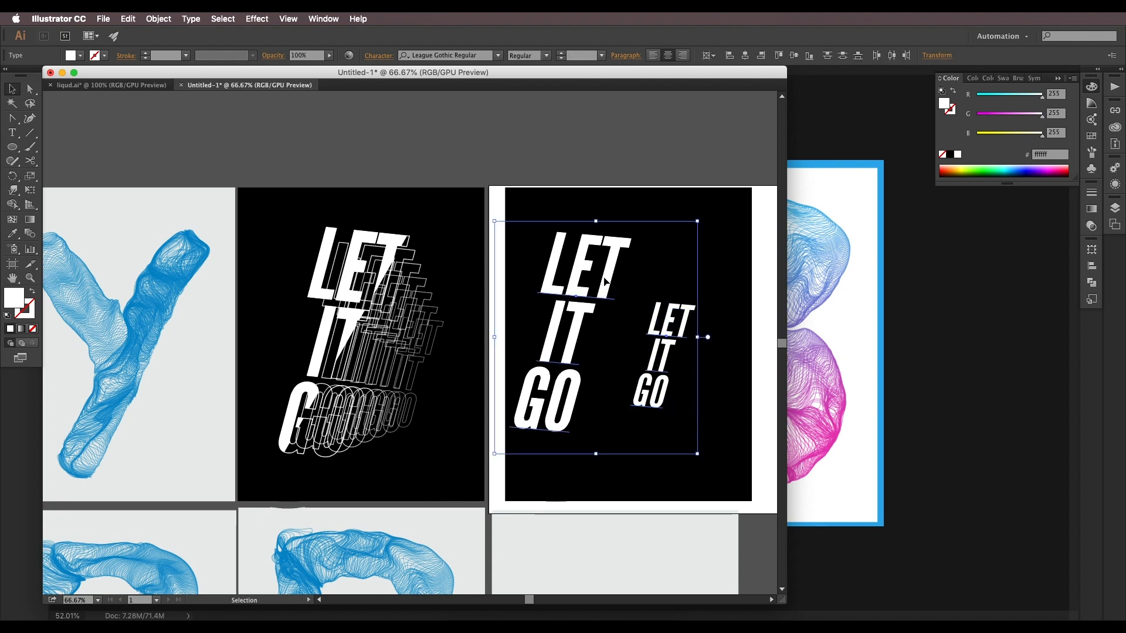
{"action": "left_click", "coordinate": [715, 282]}
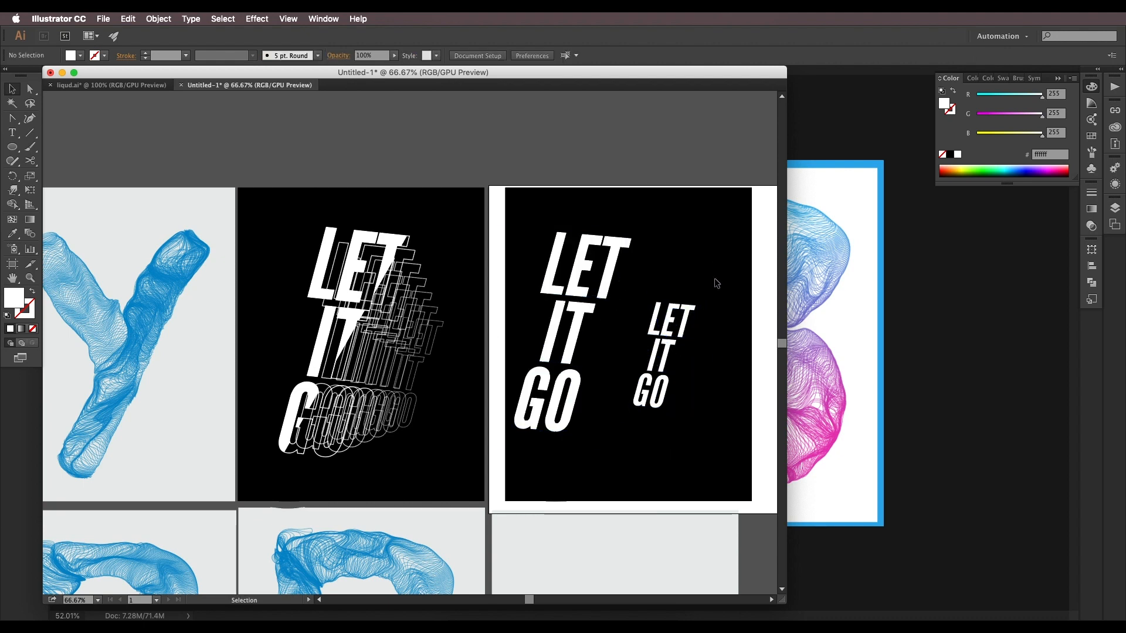
{"action": "left_click", "coordinate": [607, 281]}
{"action": "left_click", "coordinate": [677, 324], "text": "shift"}
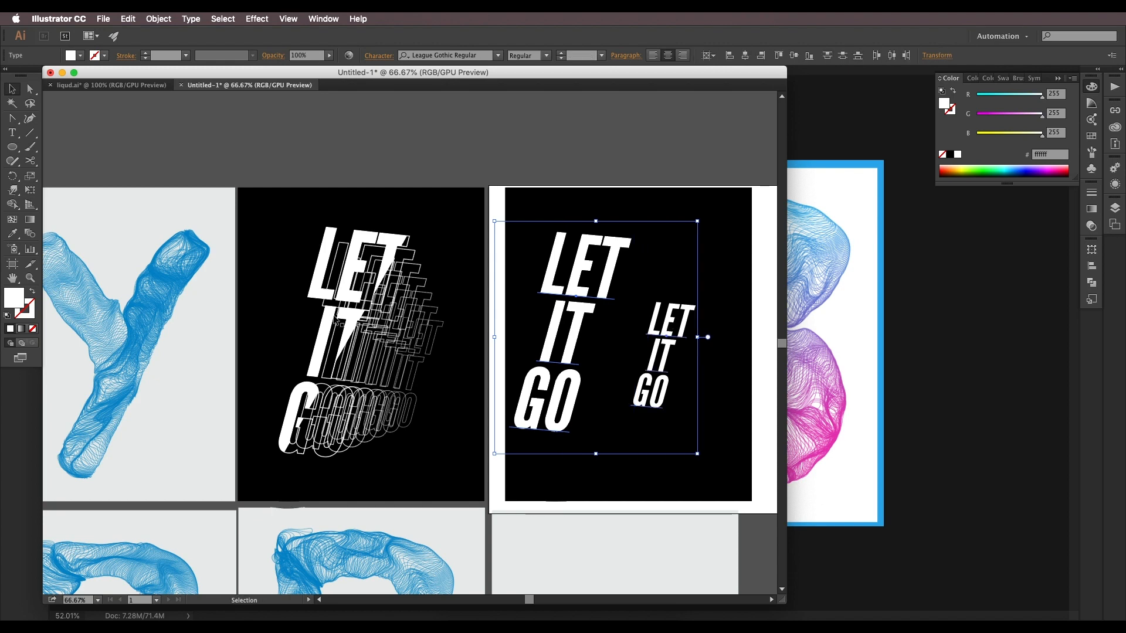
{"action": "left_click", "coordinate": [32, 291]}
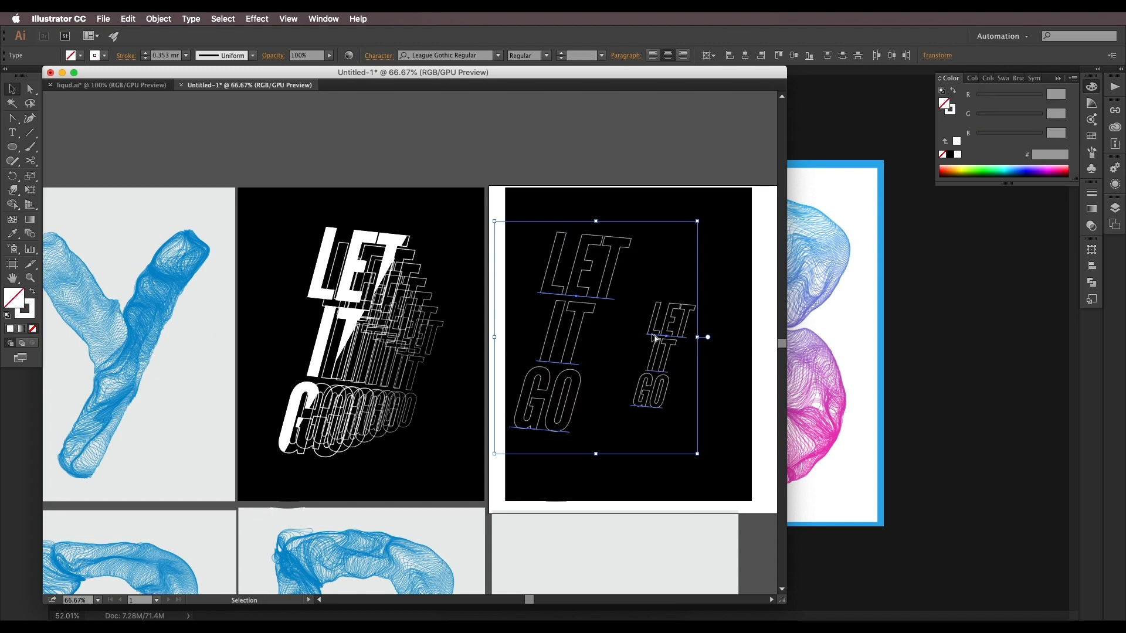
Step: Set the large LET IT GO text's stroke weight to 0.5 mm
{"action": "scroll", "coordinate": [652, 335], "scroll_direction": "up", "scroll_amount": 1}
{"action": "left_click_drag", "start_coordinate": [577, 345], "coordinate": [619, 344]}
{"action": "left_click", "coordinate": [619, 343]}
{"action": "left_click", "coordinate": [596, 308]}
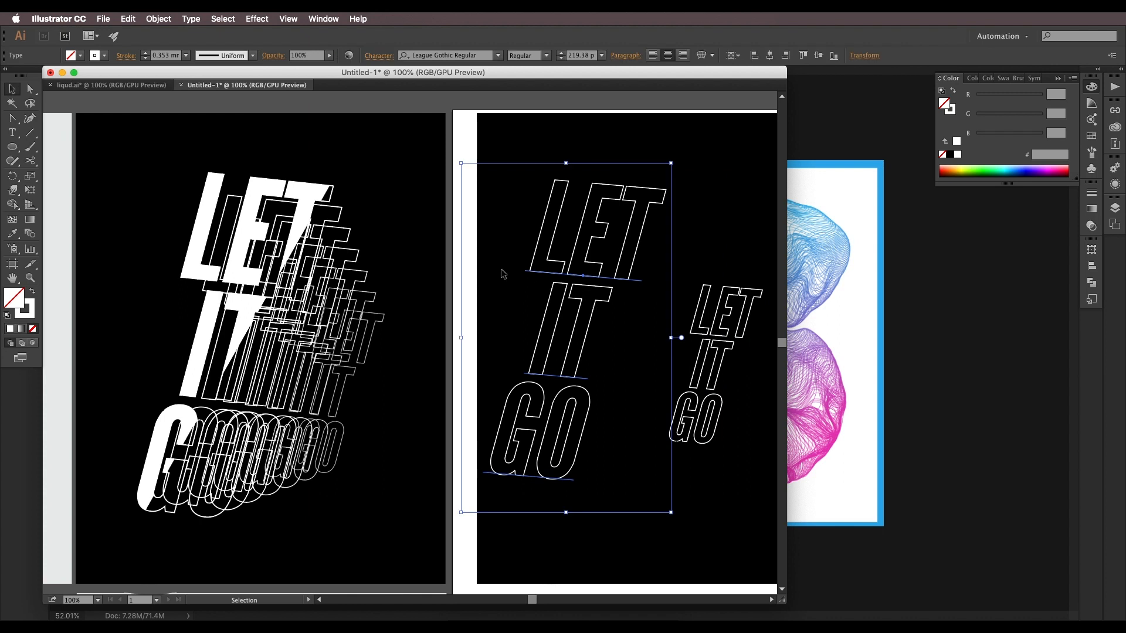
{"action": "left_click", "coordinate": [186, 56]}
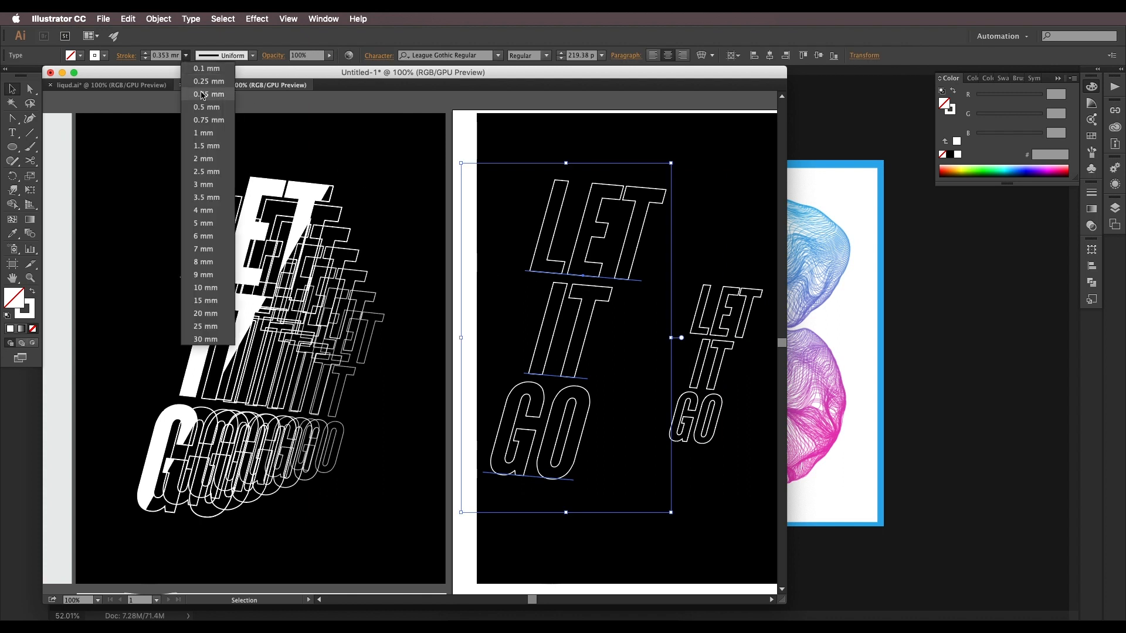
{"action": "left_click", "coordinate": [215, 117]}
Step: Set the small LET IT GO text's stroke weight to 0.25 mm
{"action": "left_click", "coordinate": [721, 288]}
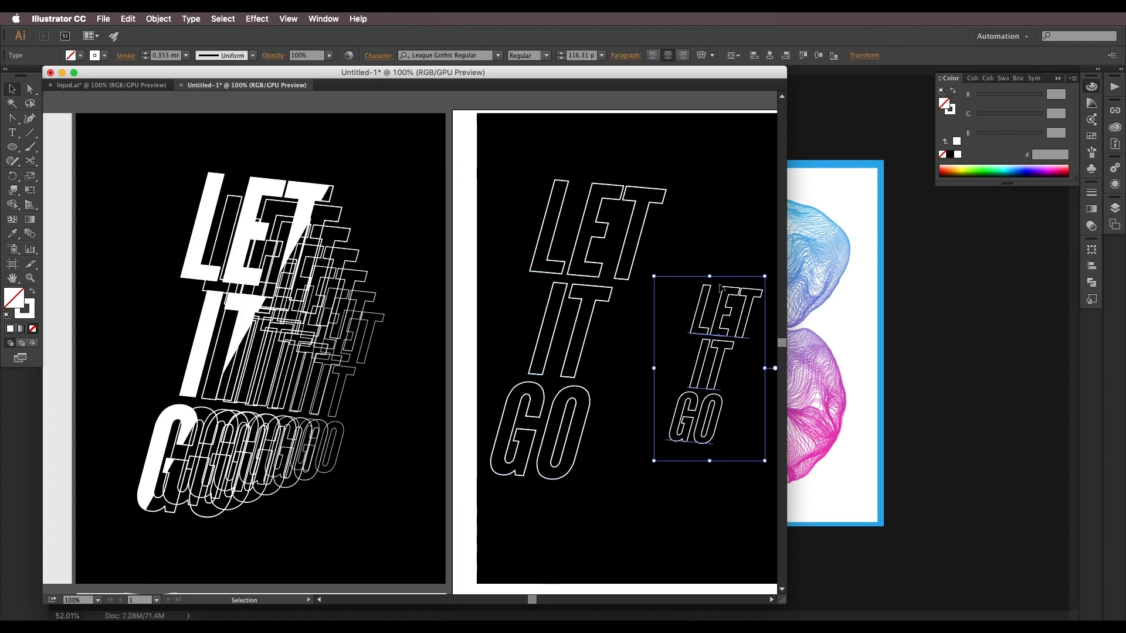
{"action": "left_click", "coordinate": [186, 56]}
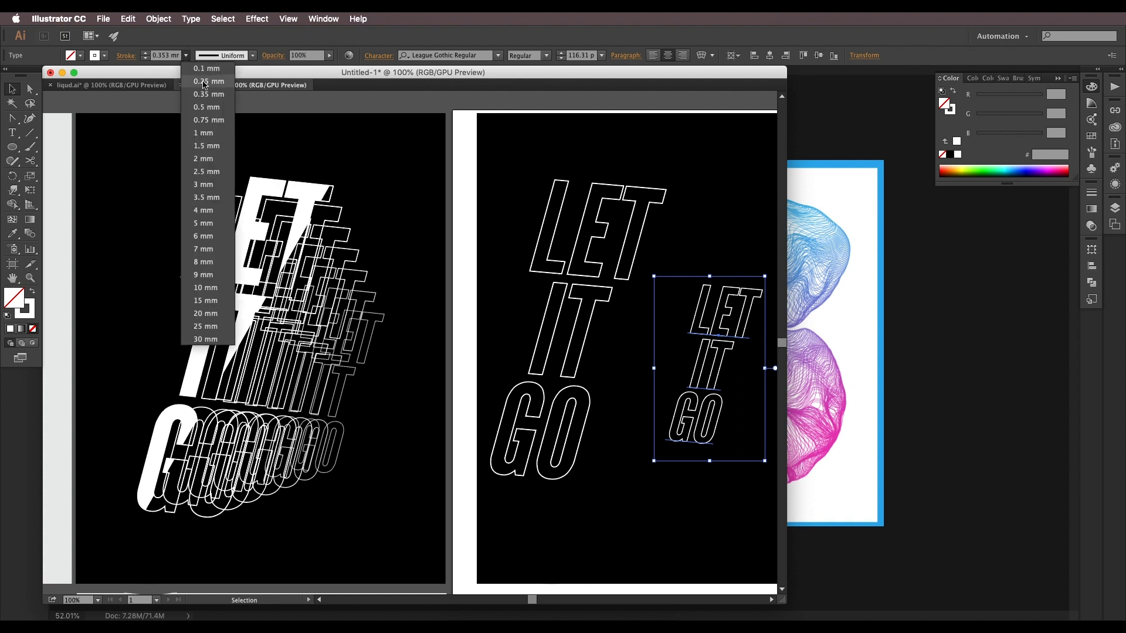
{"action": "left_click", "coordinate": [206, 75]}
{"action": "left_click", "coordinate": [186, 56]}
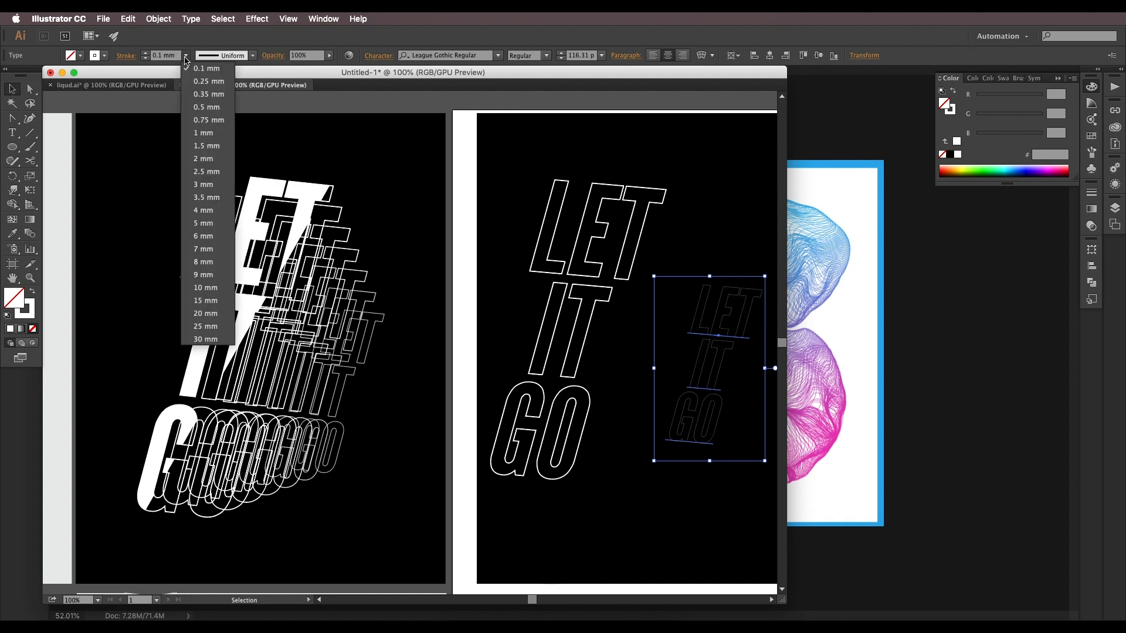
{"action": "left_click", "coordinate": [206, 81]}
{"action": "left_click", "coordinate": [671, 166]}
{"action": "left_click_drag", "start_coordinate": [720, 297], "coordinate": [722, 268]}
{"action": "left_click", "coordinate": [721, 269]}
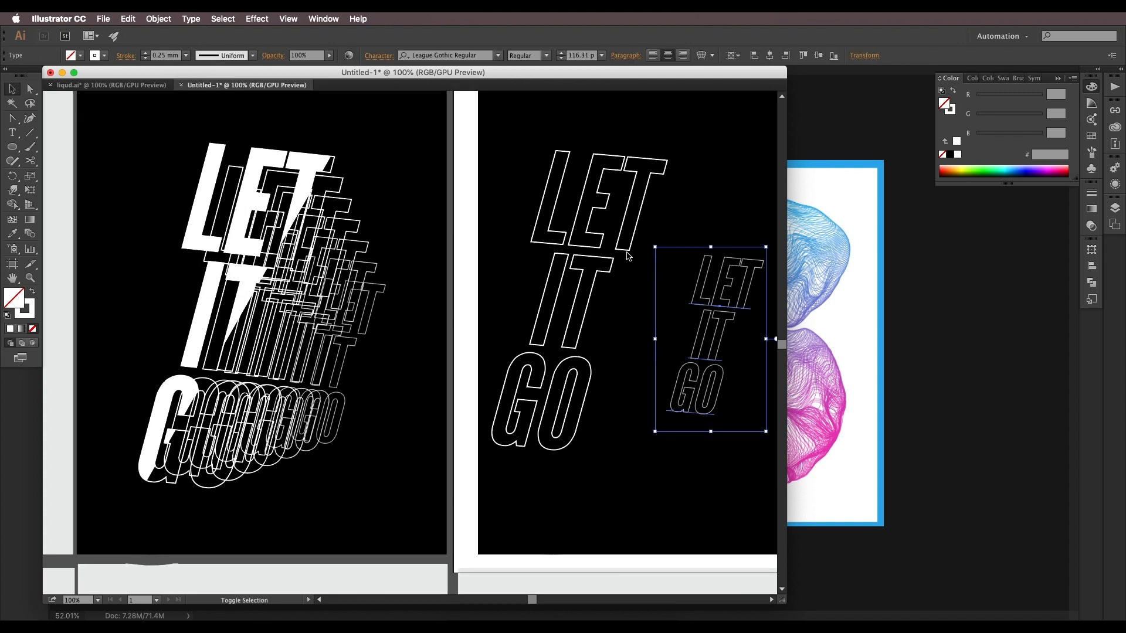
Step: Make a blend between the large and small outlined LET IT GO texts
{"action": "left_click", "coordinate": [615, 245], "text": "shift"}
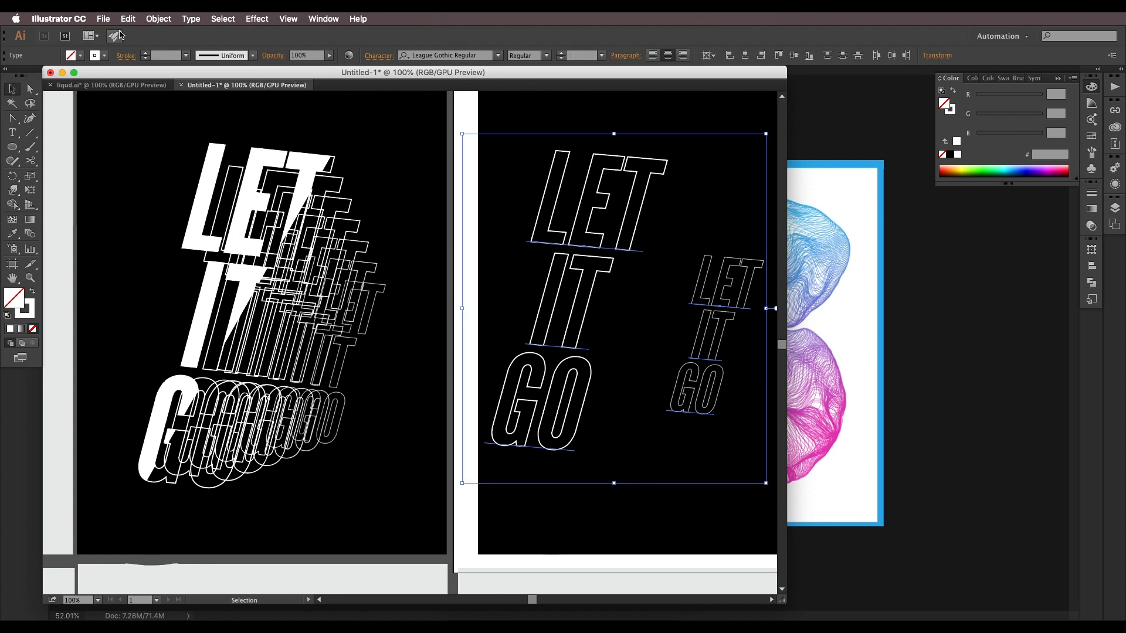
{"action": "left_click", "coordinate": [158, 19]}
{"action": "mouse_move", "coordinate": [200, 241]}
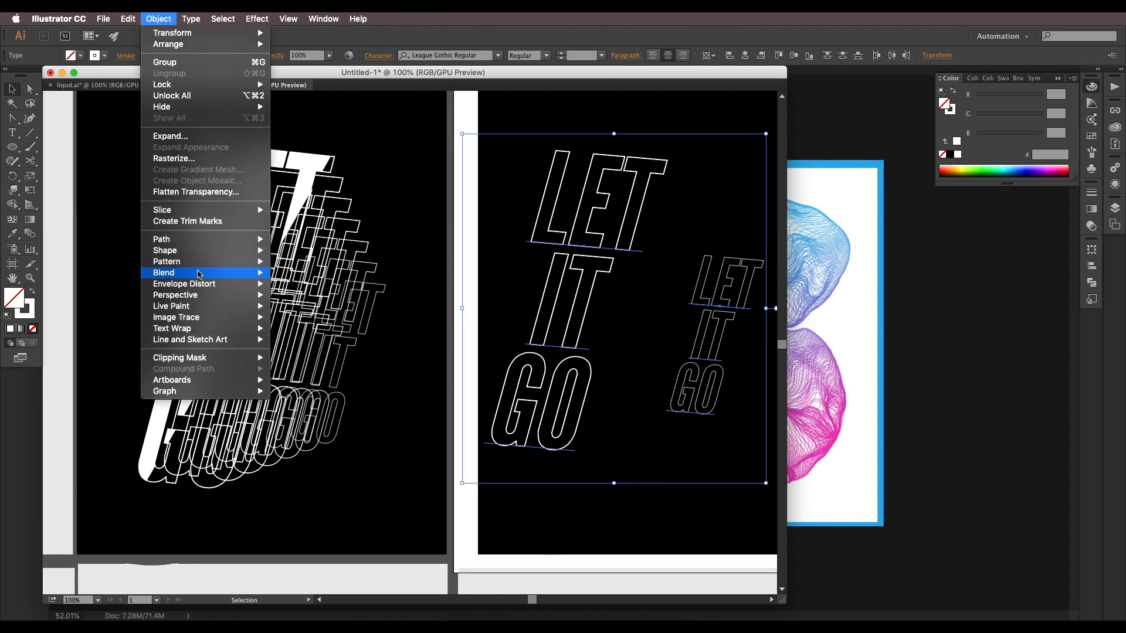
{"action": "mouse_move", "coordinate": [202, 273]}
{"action": "left_click", "coordinate": [291, 273]}
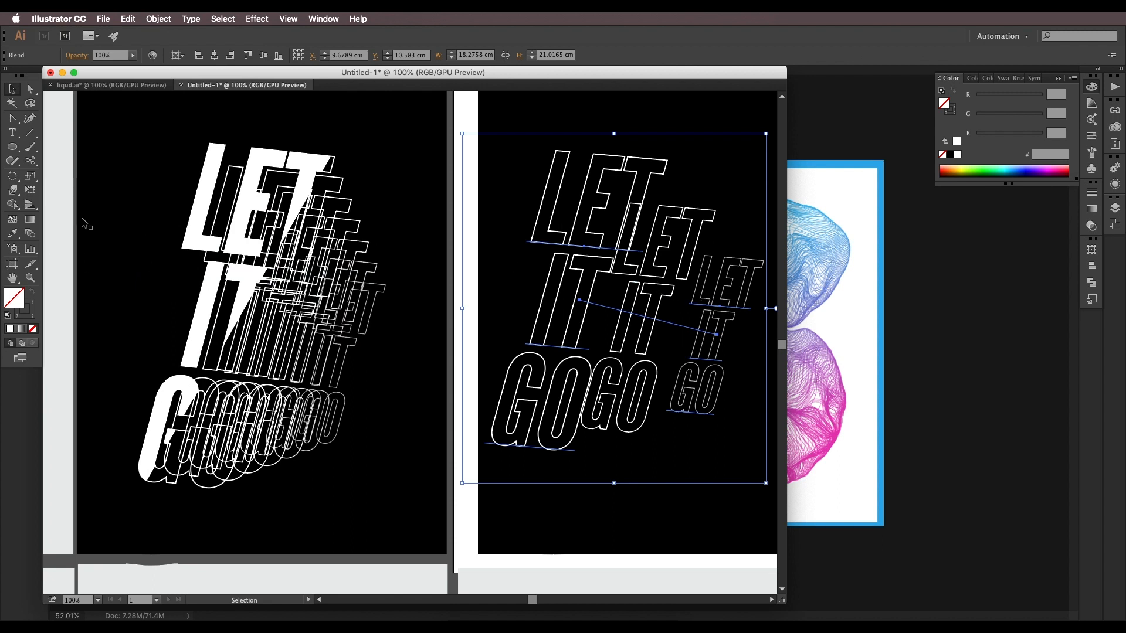
Step: Set the blend's spacing to Specified Steps with 5 steps, with the preview on
{"action": "double_click", "coordinate": [31, 234]}
{"action": "left_click", "coordinate": [744, 195]}
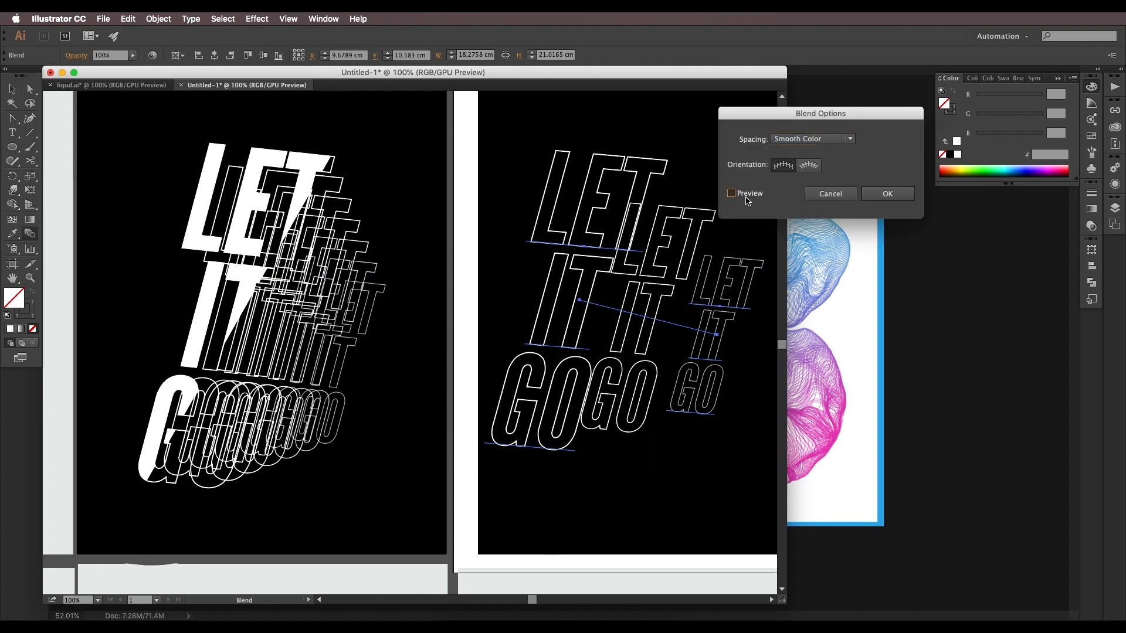
{"action": "left_click", "coordinate": [827, 139]}
{"action": "left_click", "coordinate": [815, 164]}
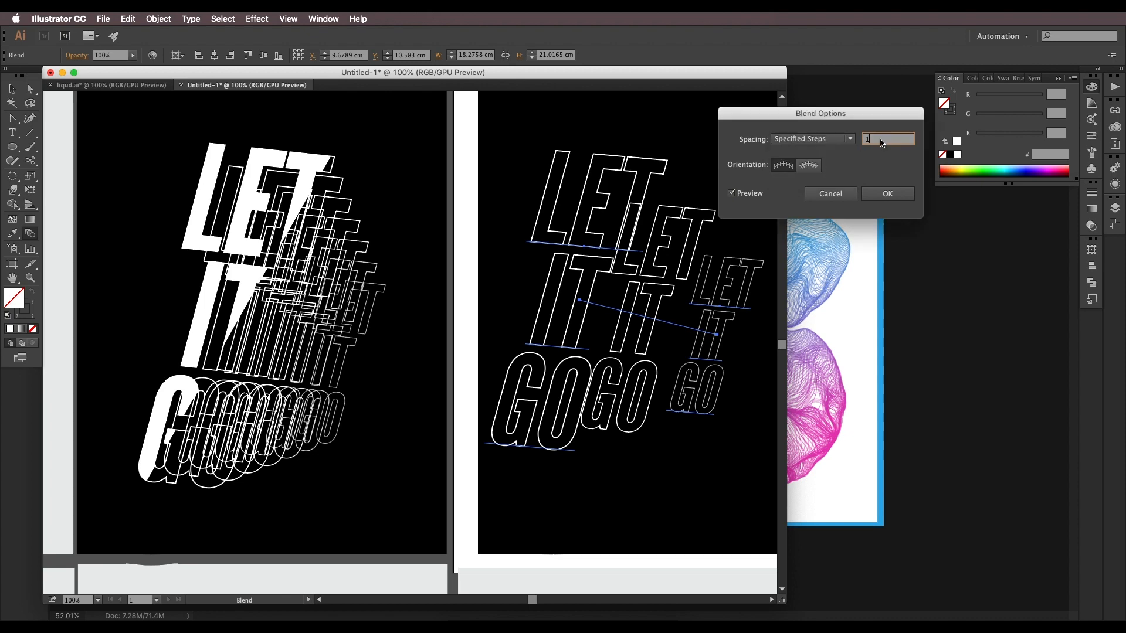
{"action": "type", "text": "4"}
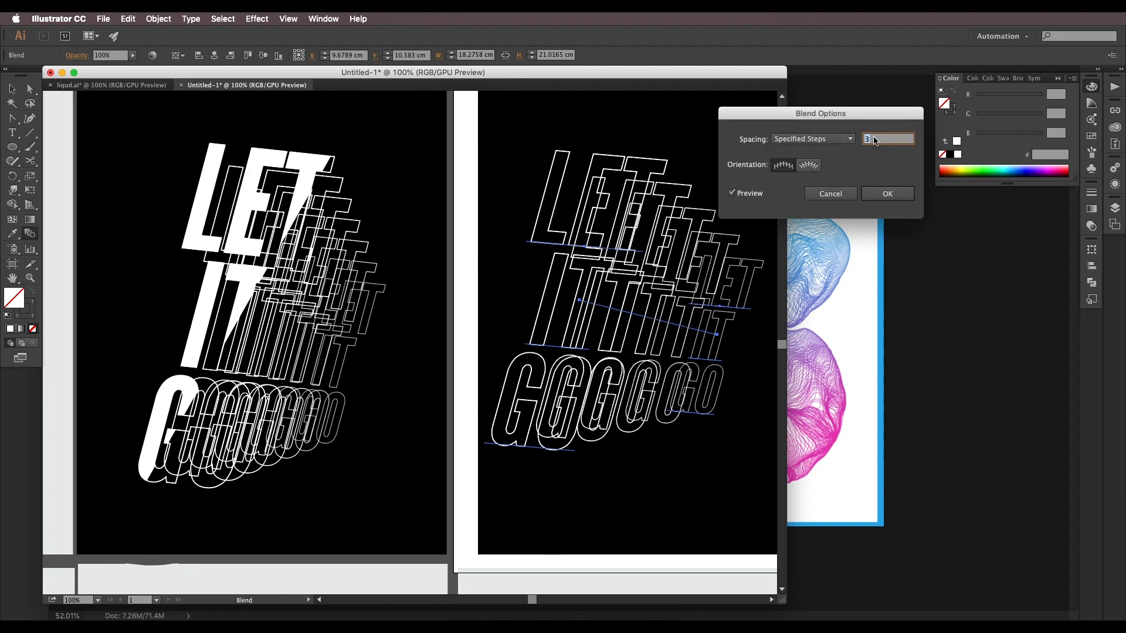
{"action": "key", "text": "Up"}
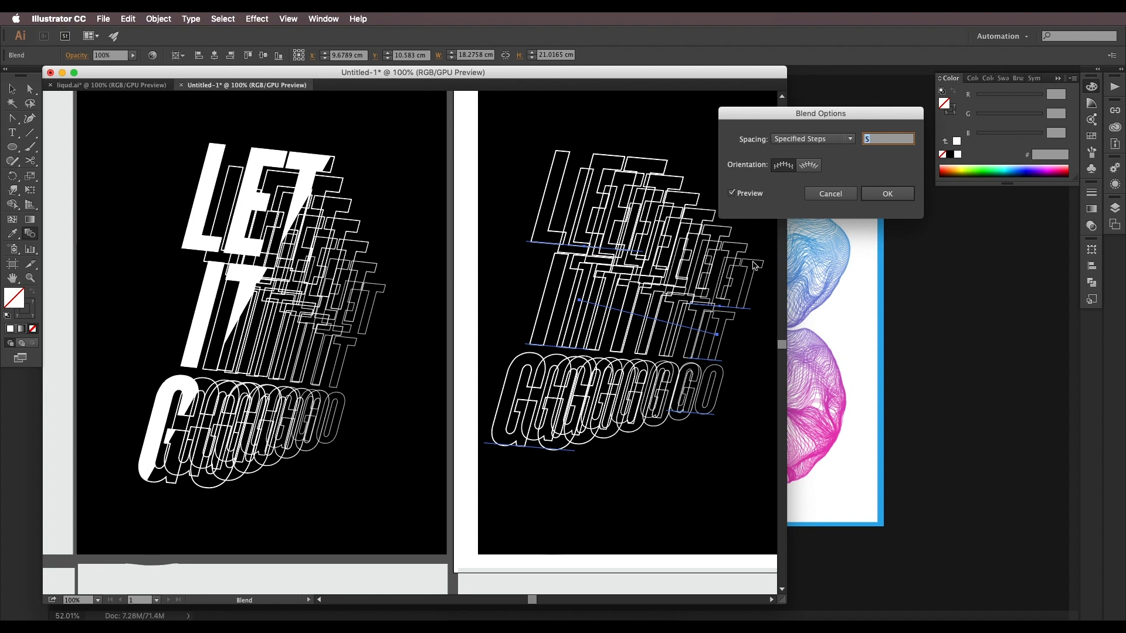
{"action": "left_click", "coordinate": [885, 197]}
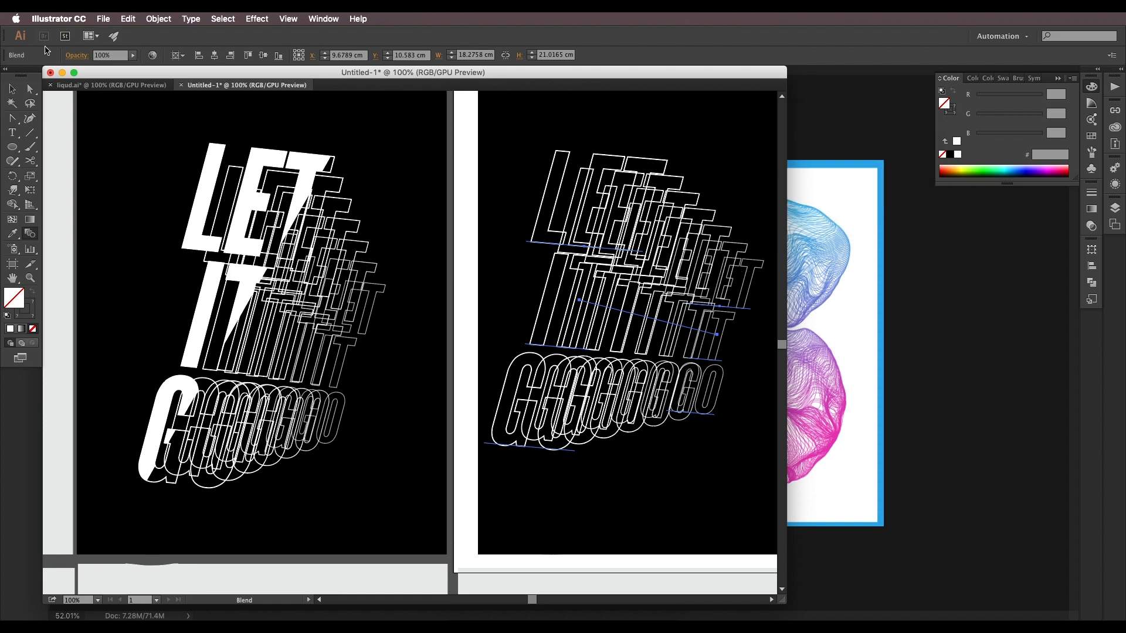
Step: Move the blend's small end copy closer to the large text, and enlarge the large text to about 230.43 pt
{"action": "key", "text": "a"}
{"action": "left_click_drag", "start_coordinate": [717, 335], "coordinate": [678, 347]}
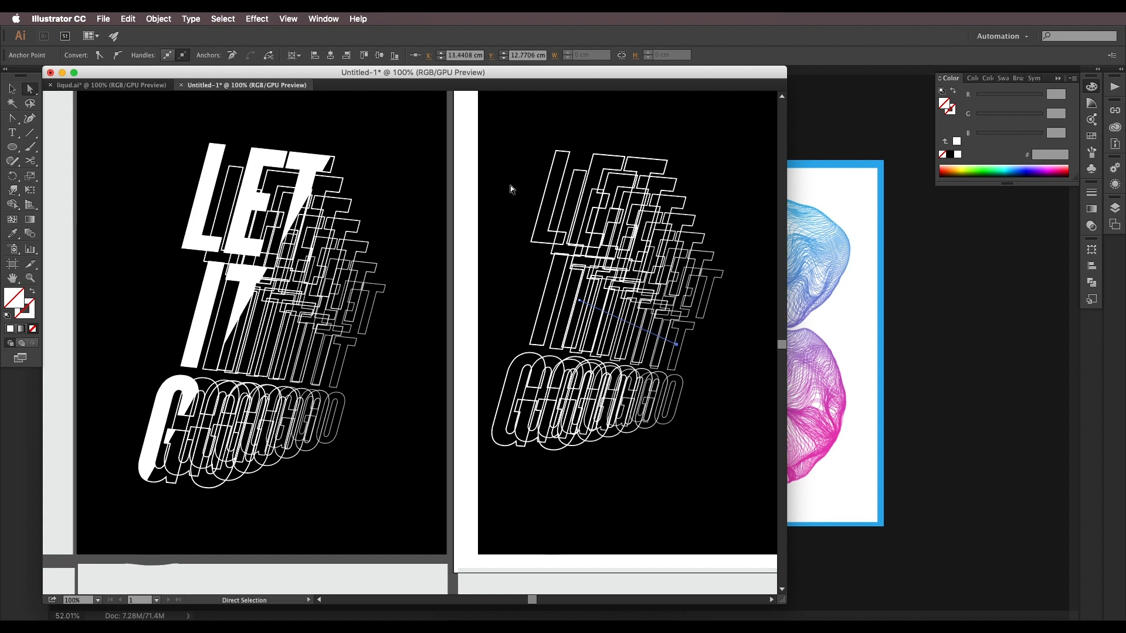
{"action": "left_click", "coordinate": [559, 206]}
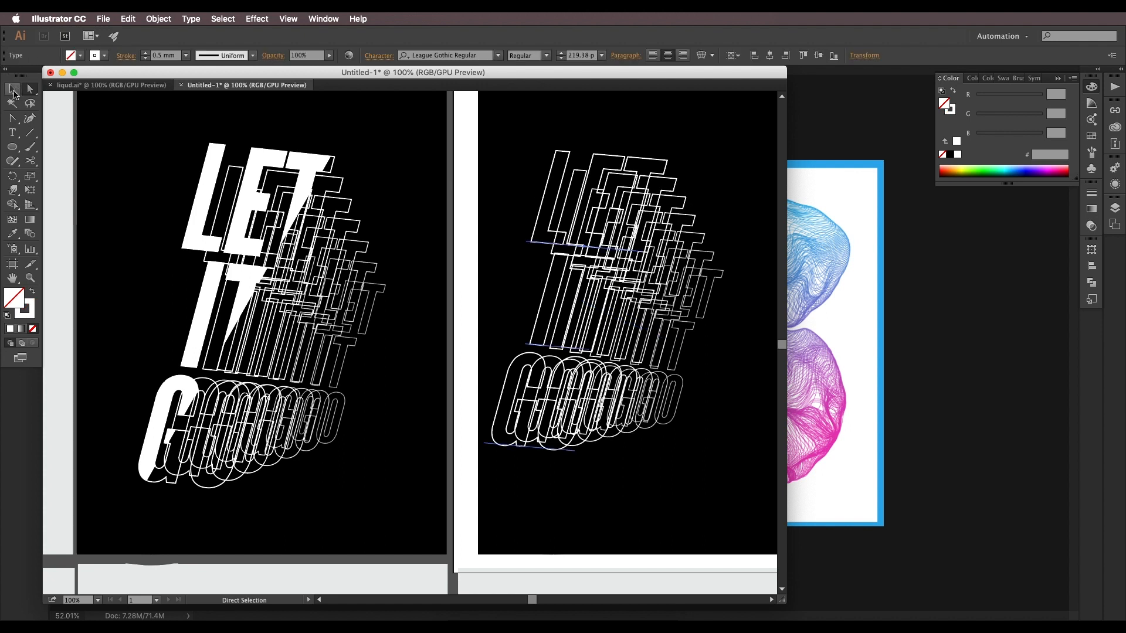
{"action": "left_click", "coordinate": [12, 88]}
{"action": "left_click_drag", "start_coordinate": [672, 137], "coordinate": [703, 124]}
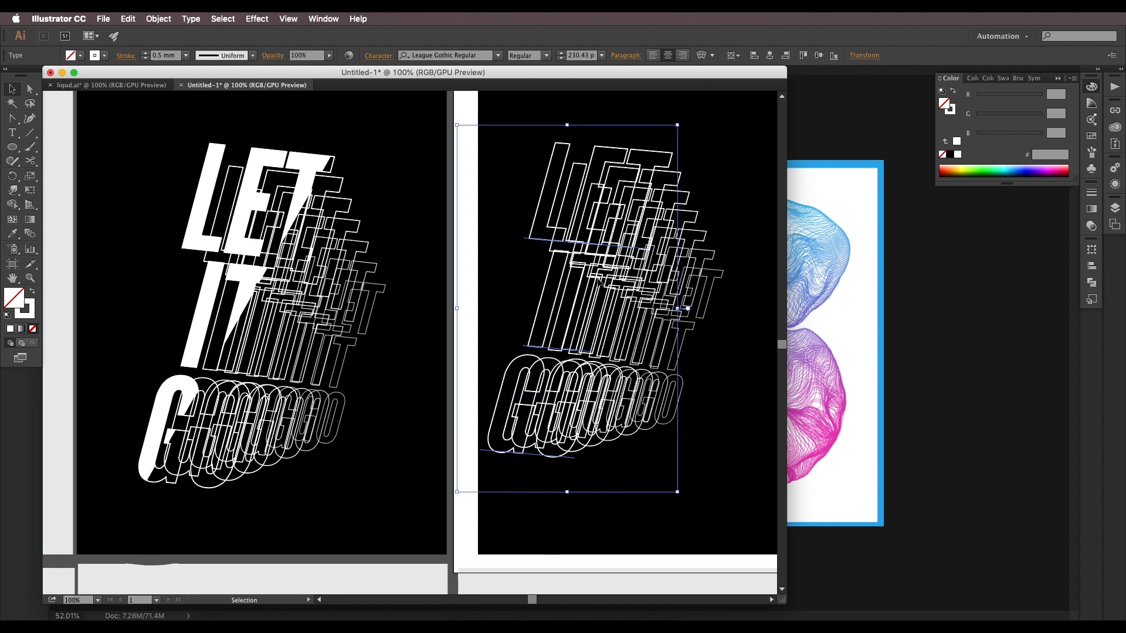
Step: Move the whole LET IT GO blend to the middle of the black background and deselect it
{"action": "key", "text": "a"}
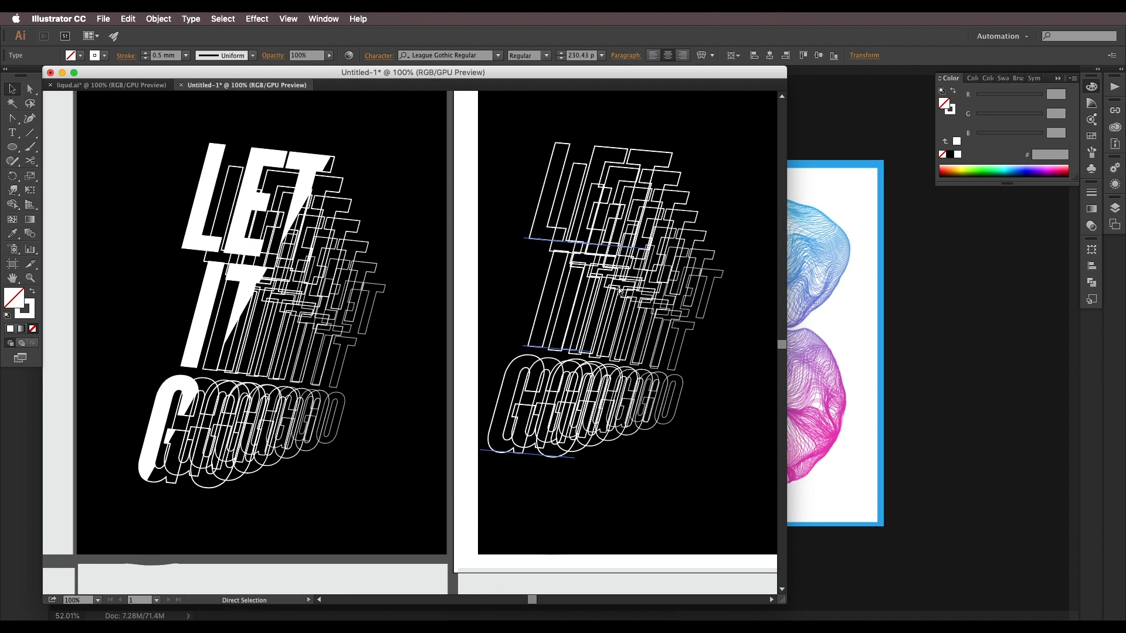
{"action": "key", "text": "v"}
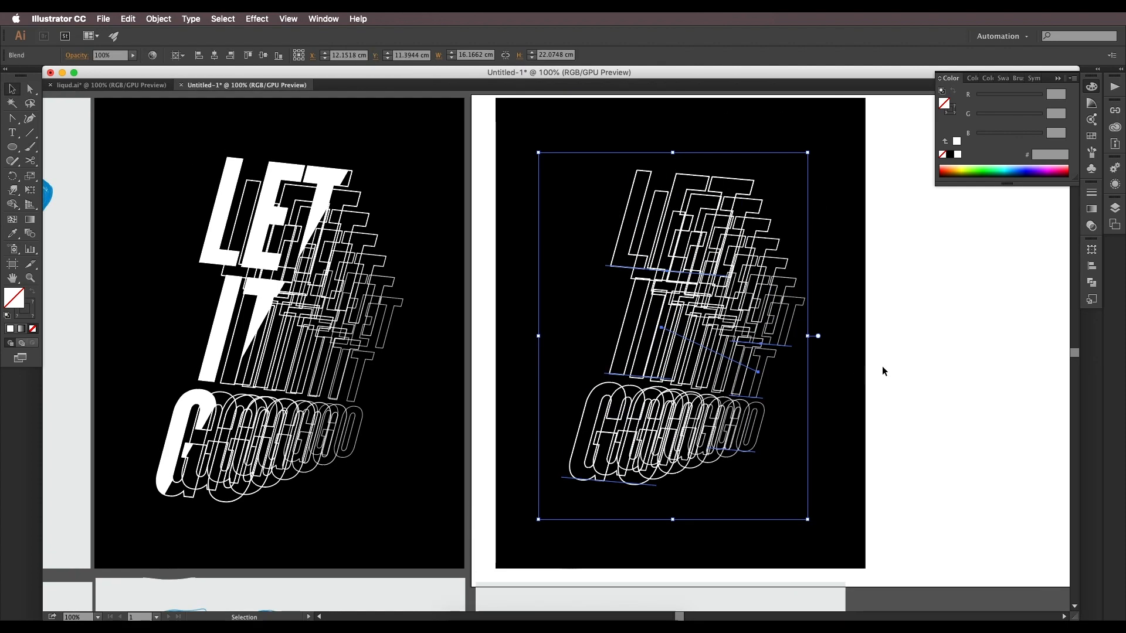
{"action": "left_click", "coordinate": [885, 371]}
{"action": "scroll", "coordinate": [357, 251], "scroll_direction": "left", "scroll_amount": 1}
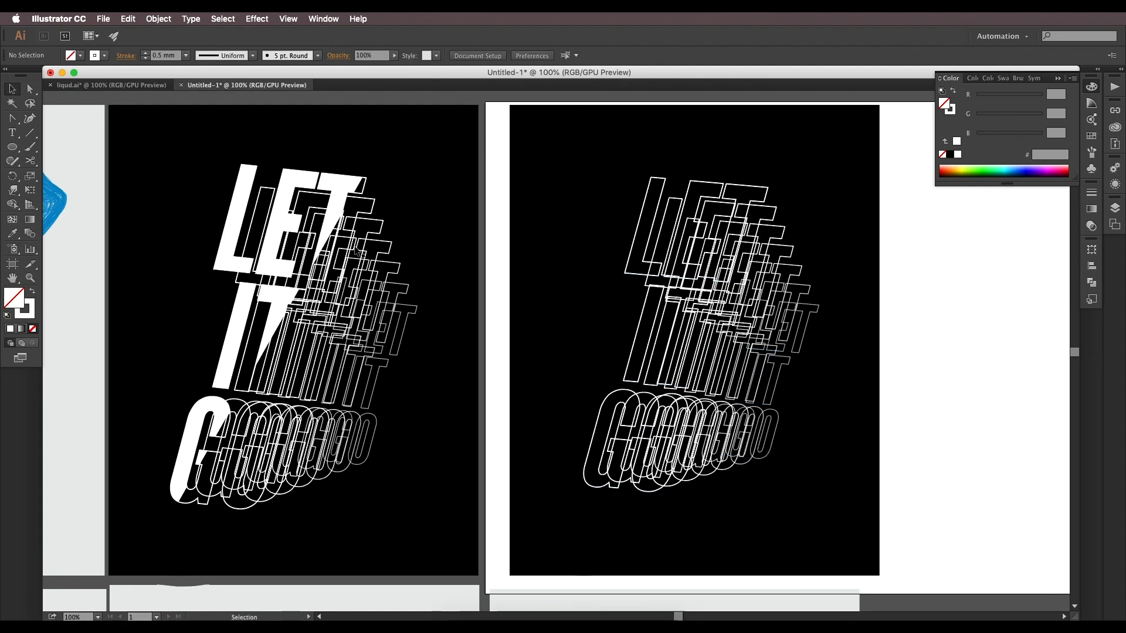
Step: Duplicate the blend's large front LET IT GO text in place outside the blend, and swap its colours to a white fill without stroke
{"action": "left_click", "coordinate": [640, 267]}
{"action": "double_click", "coordinate": [648, 267]}
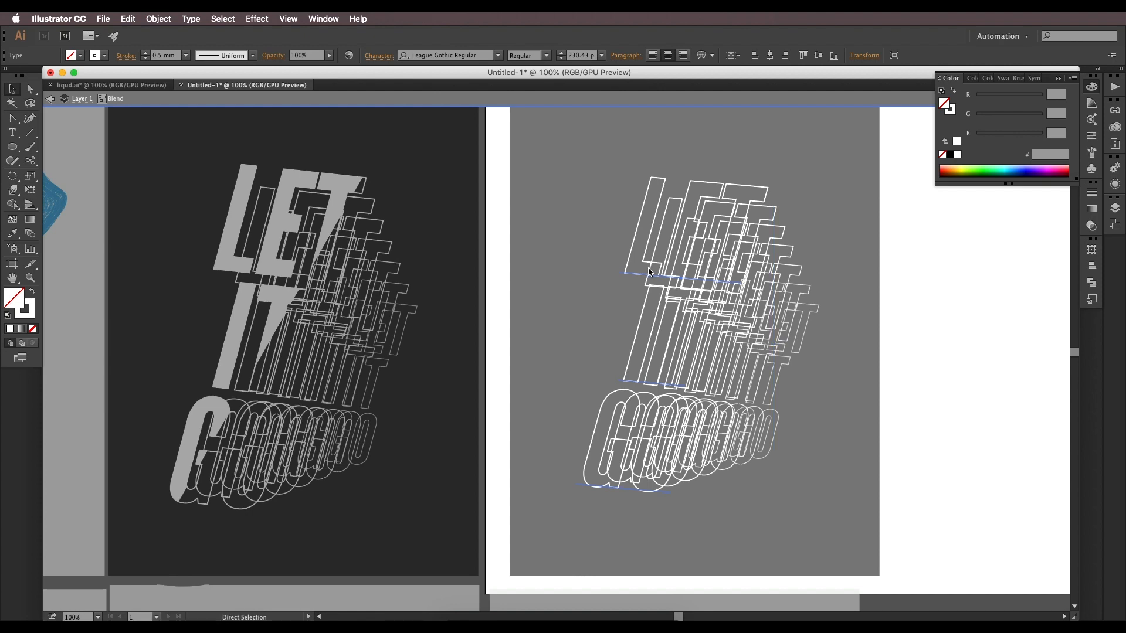
{"action": "left_click", "coordinate": [880, 306]}
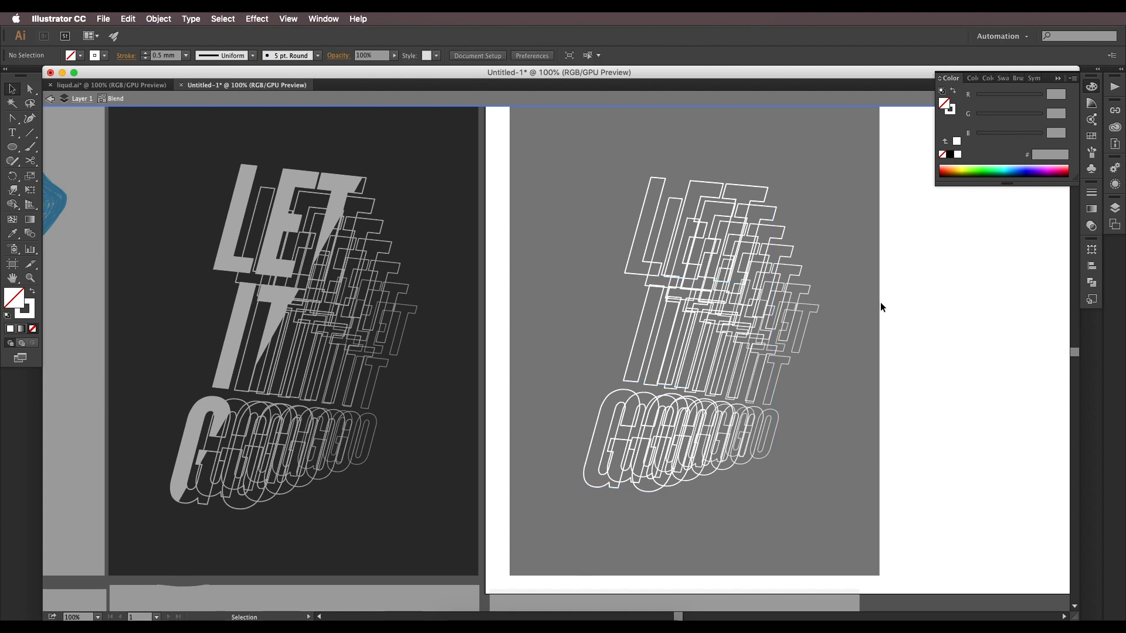
{"action": "double_click", "coordinate": [944, 311]}
{"action": "scroll", "coordinate": [909, 317], "scroll_direction": "right", "scroll_amount": 2}
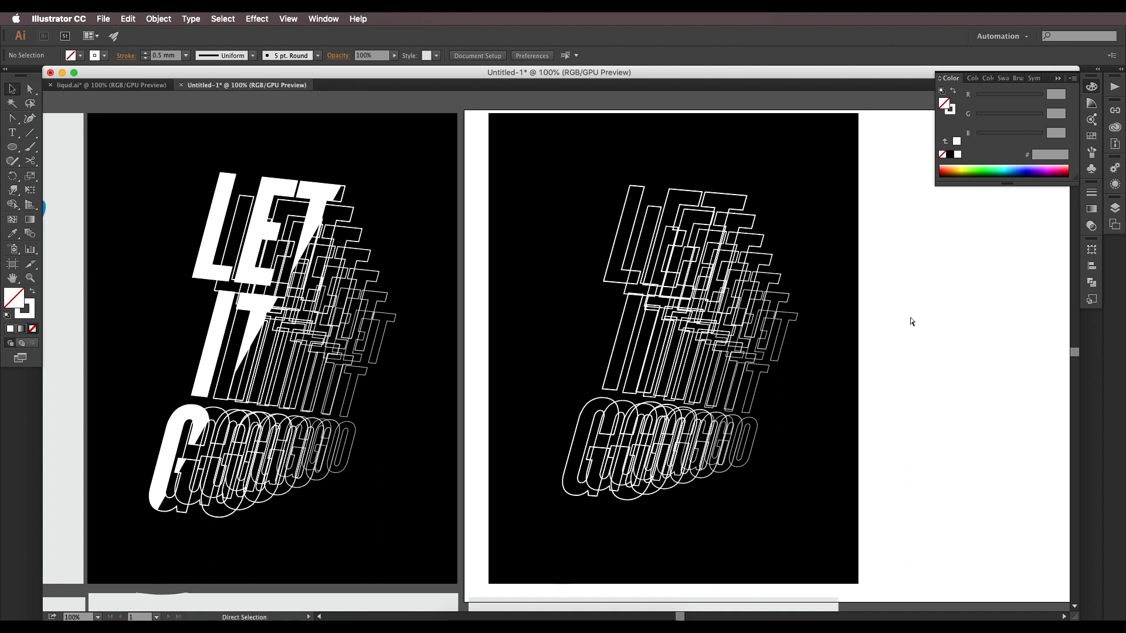
{"action": "left_click", "coordinate": [771, 268]}
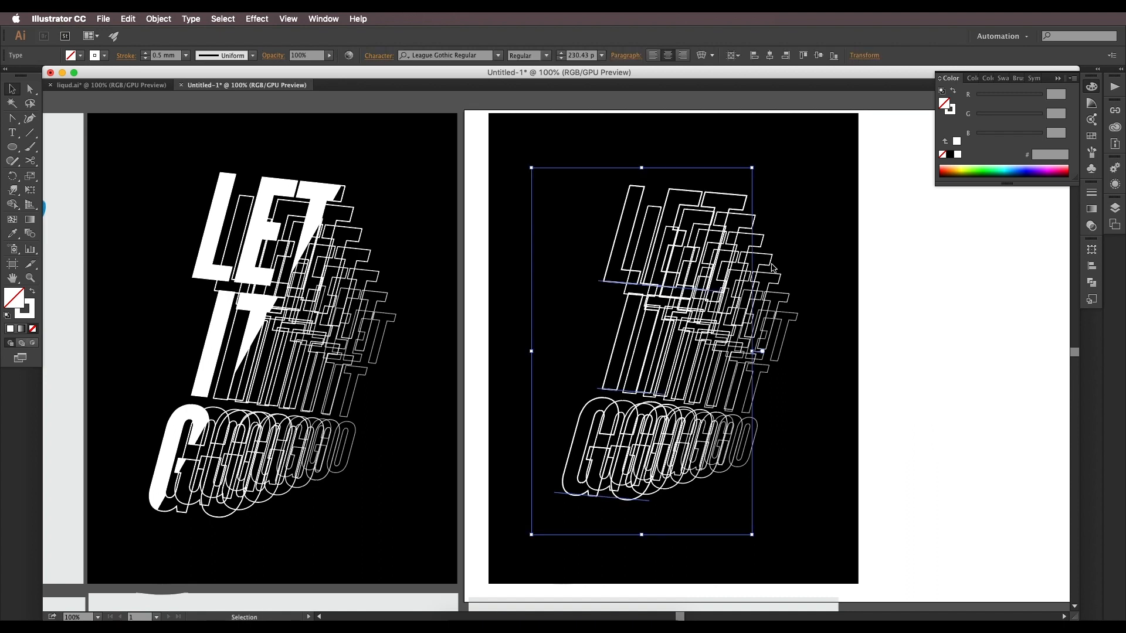
{"action": "left_click", "coordinate": [32, 292]}
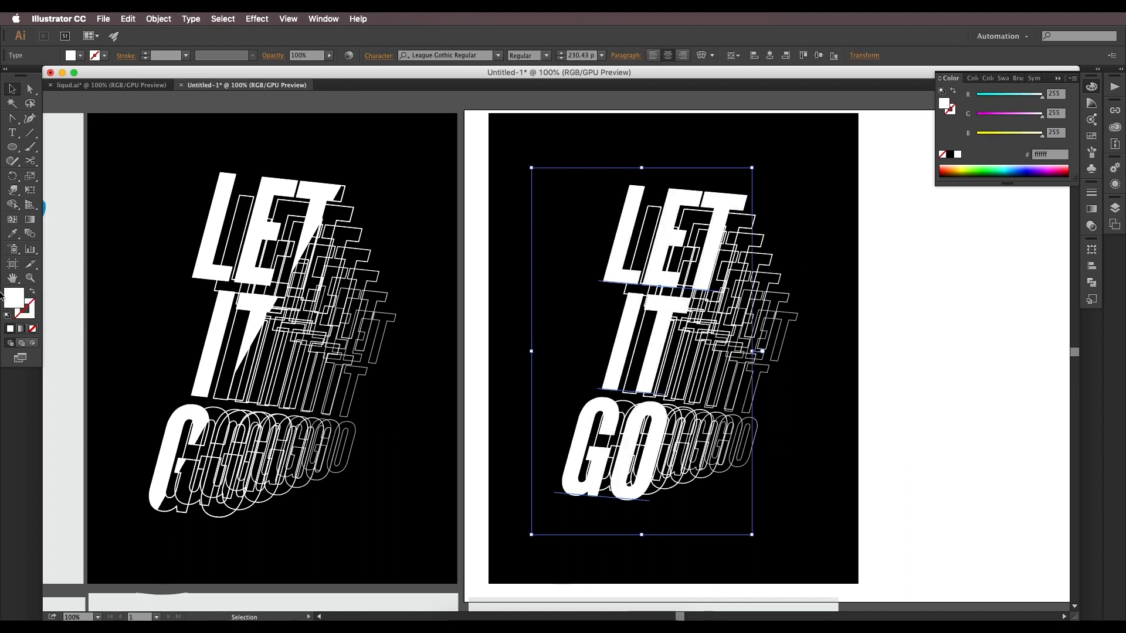
Step: Draw a closed four-cornered Pen shape about 13.3 × 21.1 cm over the filled text, with a diagonal edge from the upper T to below the G
{"action": "key", "text": "space"}
{"action": "left_click_drag", "start_coordinate": [295, 334], "coordinate": [325, 314]}
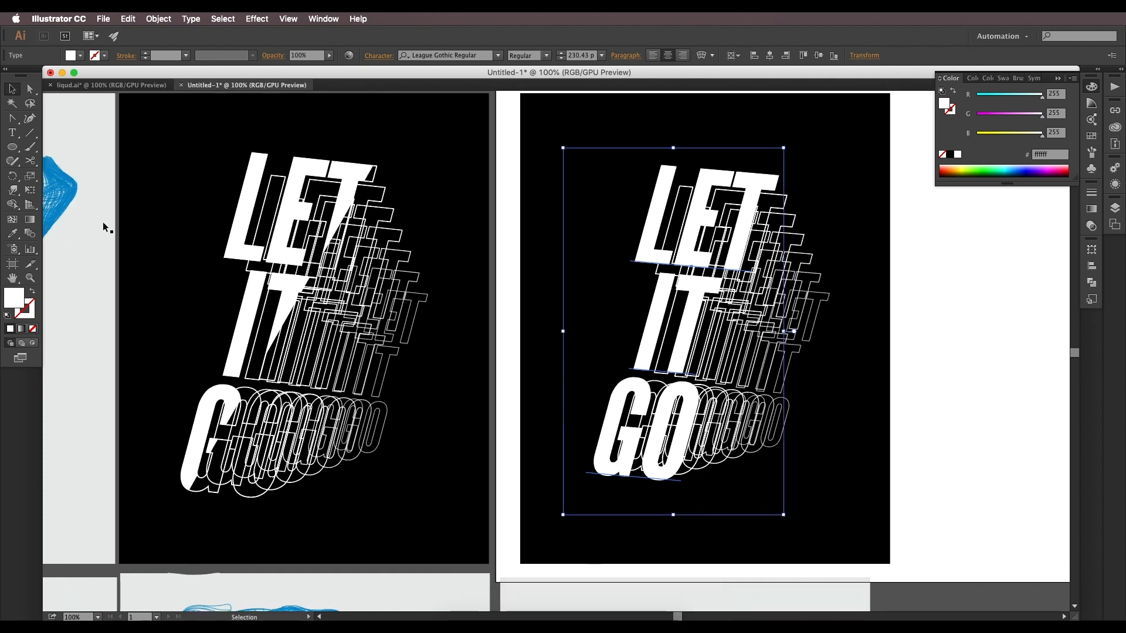
{"action": "key", "text": "p"}
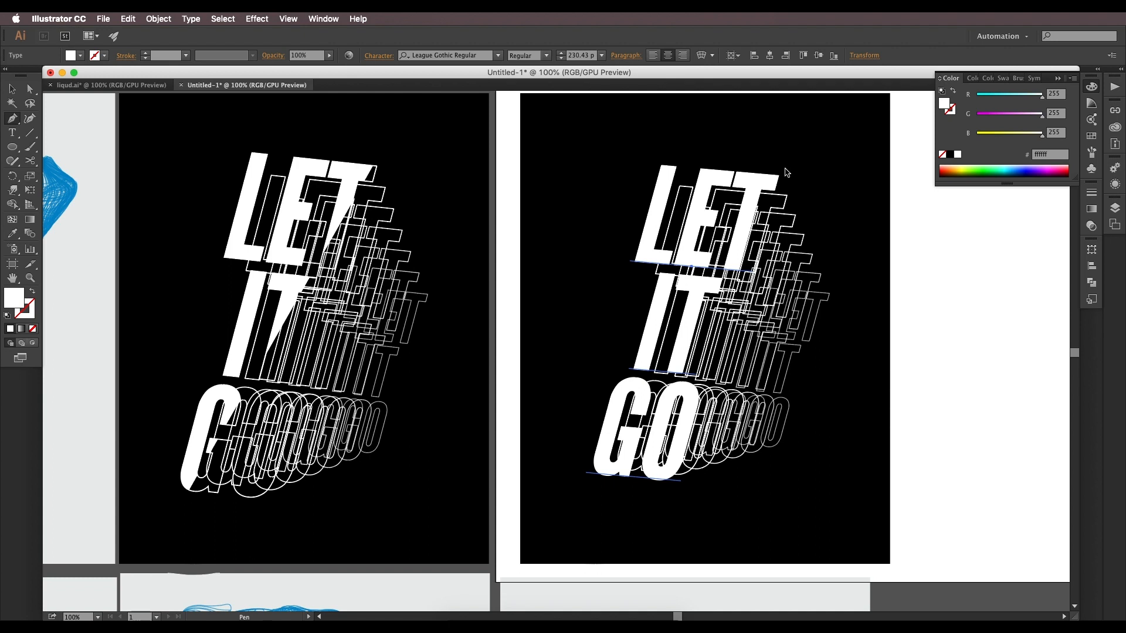
{"action": "left_click", "coordinate": [785, 169]}
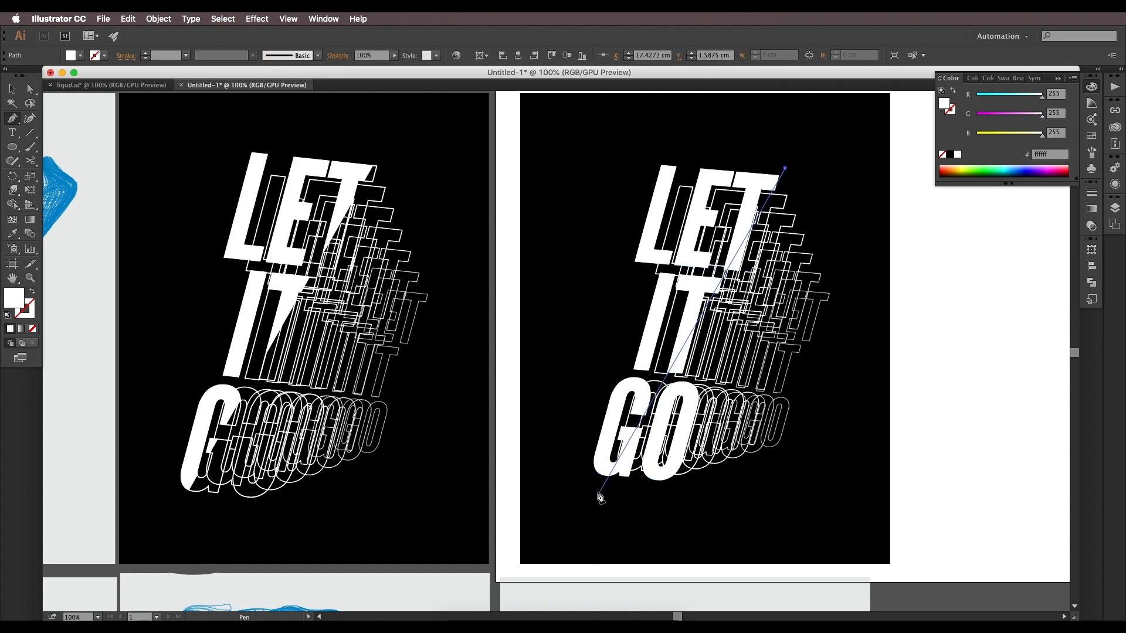
{"action": "left_click", "coordinate": [597, 492]}
{"action": "left_click", "coordinate": [563, 455]}
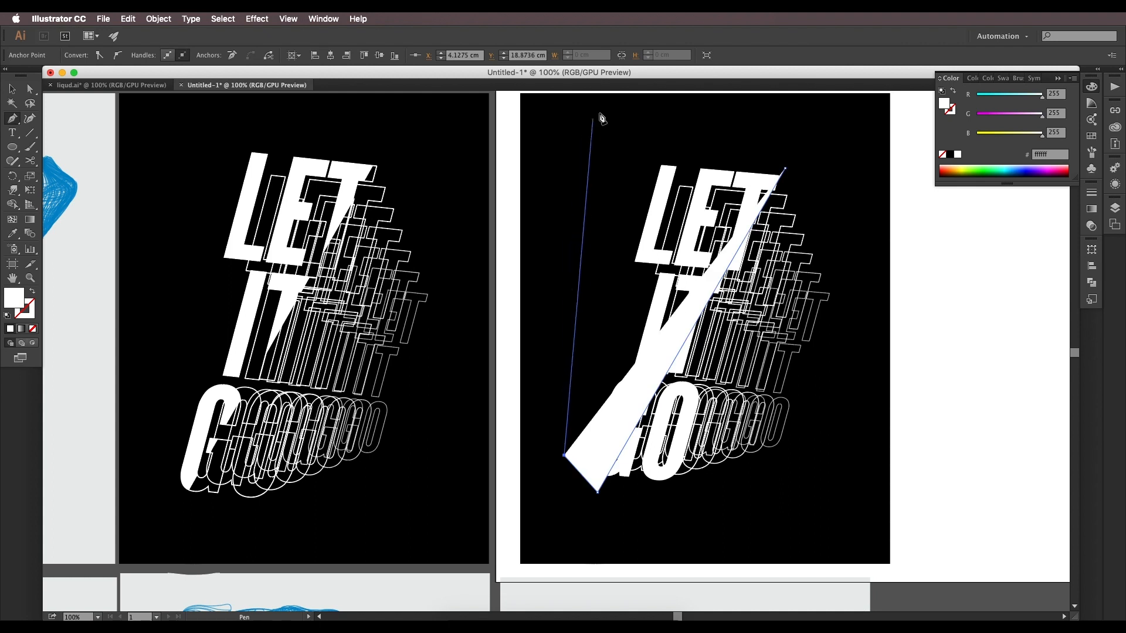
{"action": "left_click", "coordinate": [638, 141]}
{"action": "left_click", "coordinate": [785, 168]}
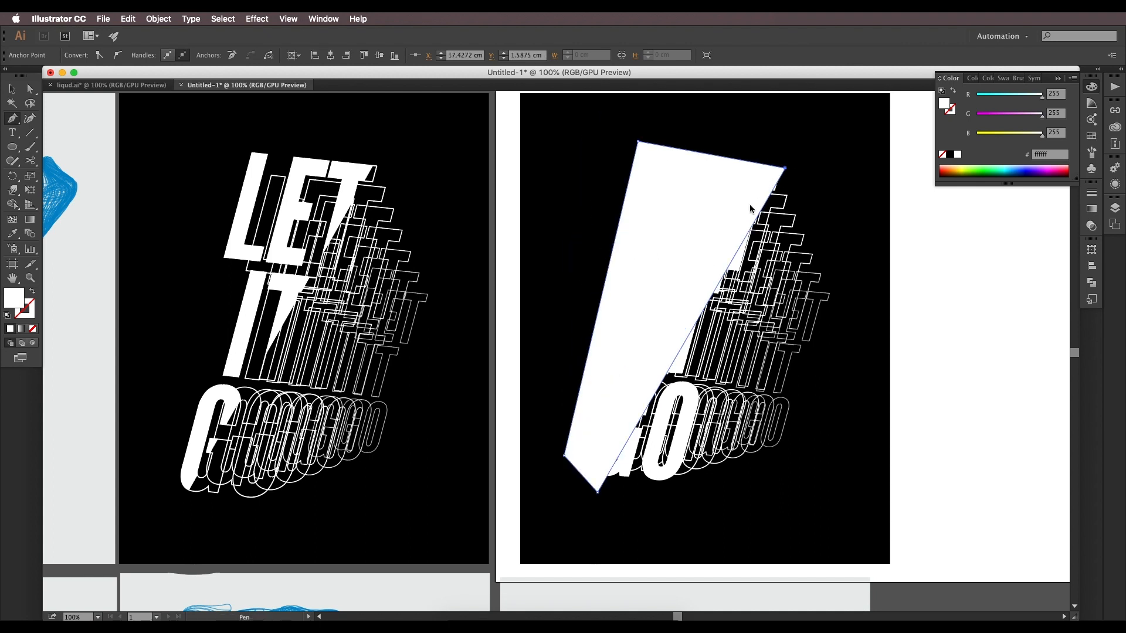
Step: Make a clipping mask from the four-cornered shape and the filled LET IT GO text, and deselect the result
{"action": "key", "text": "v"}
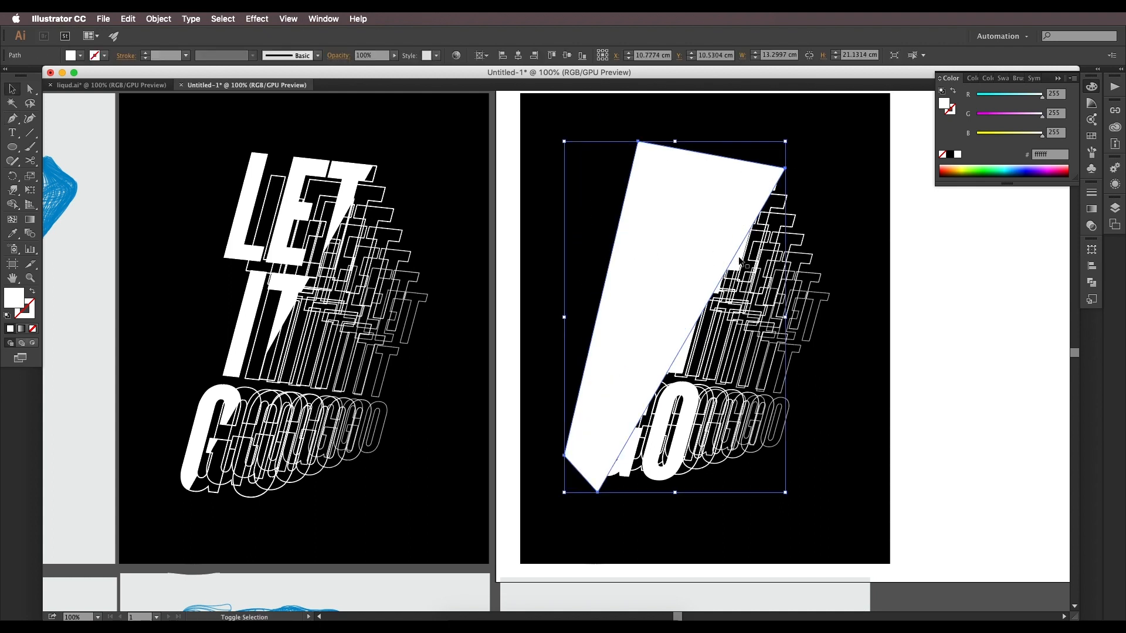
{"action": "left_click", "coordinate": [740, 261], "text": "shift"}
{"action": "right_click", "coordinate": [709, 260]}
{"action": "left_click", "coordinate": [727, 325]}
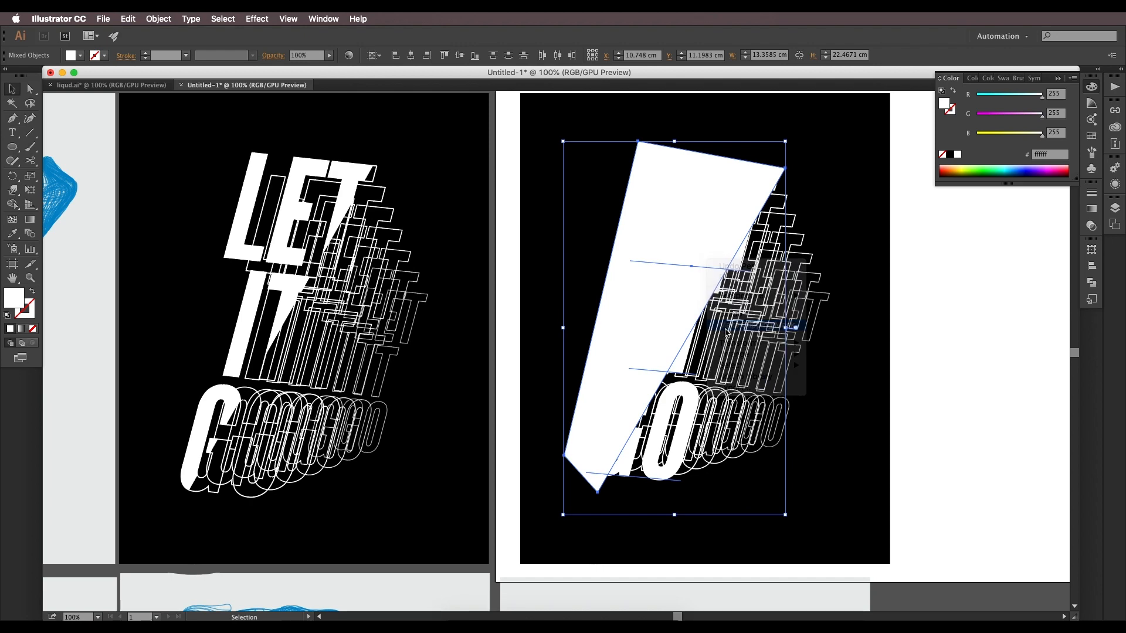
{"action": "left_click", "coordinate": [945, 349]}
Step: Compare the finished LET IT GO effect with the sample, and examine its blend outlines and diagonal cut up close
{"action": "scroll", "coordinate": [863, 404], "scroll_direction": "down", "scroll_amount": 2}
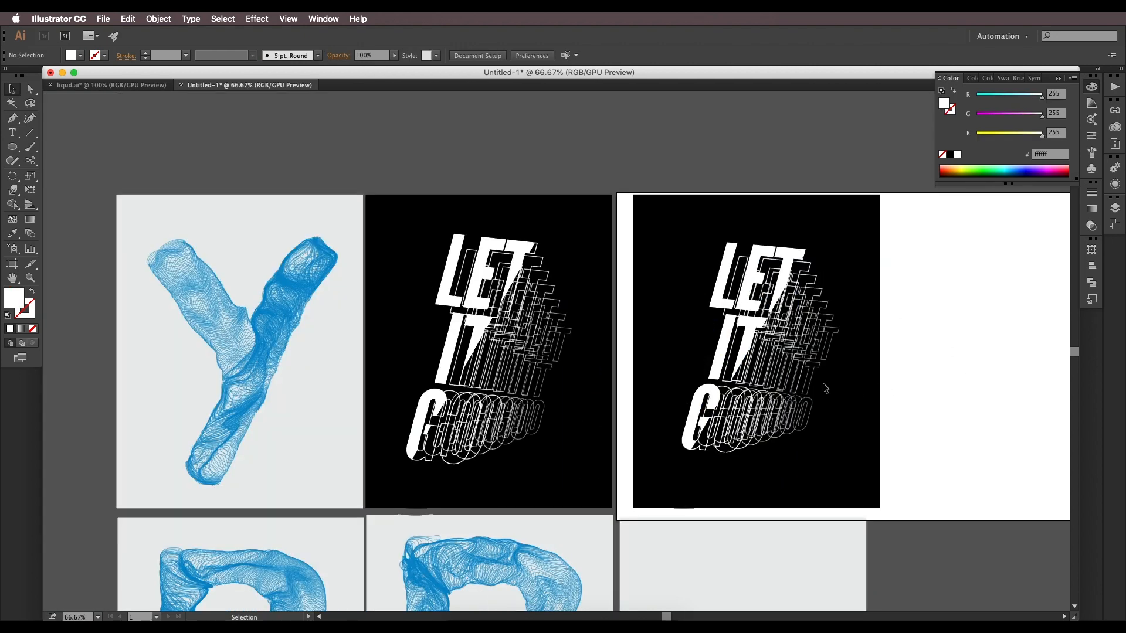
{"action": "scroll", "coordinate": [792, 368], "scroll_direction": "right", "scroll_amount": 3}
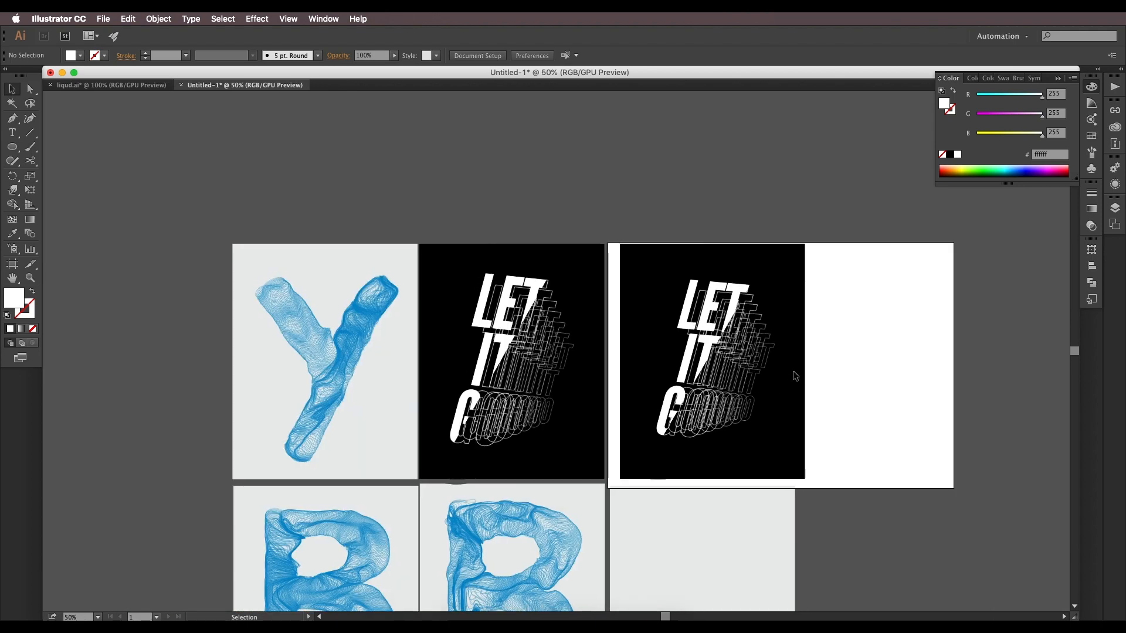
{"action": "scroll", "coordinate": [820, 379], "scroll_direction": "down", "scroll_amount": 1}
{"action": "left_click_drag", "start_coordinate": [884, 387], "coordinate": [779, 358]}
{"action": "scroll", "coordinate": [781, 365], "scroll_direction": "up", "scroll_amount": 3}
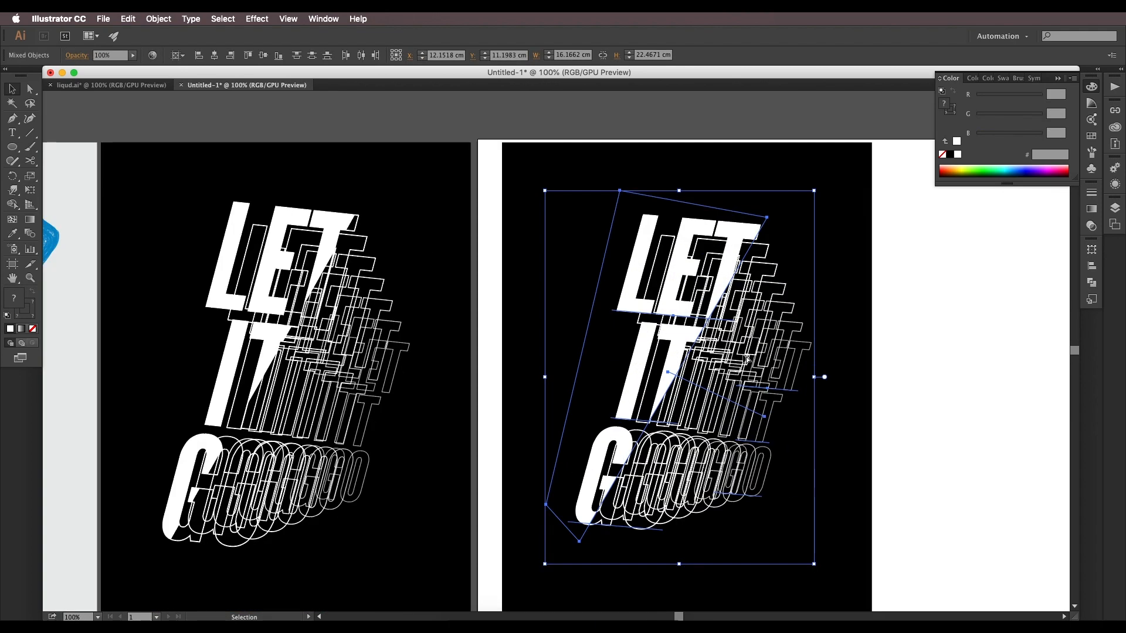
{"action": "left_click_drag", "start_coordinate": [720, 388], "coordinate": [781, 338]}
{"action": "left_click", "coordinate": [935, 380]}
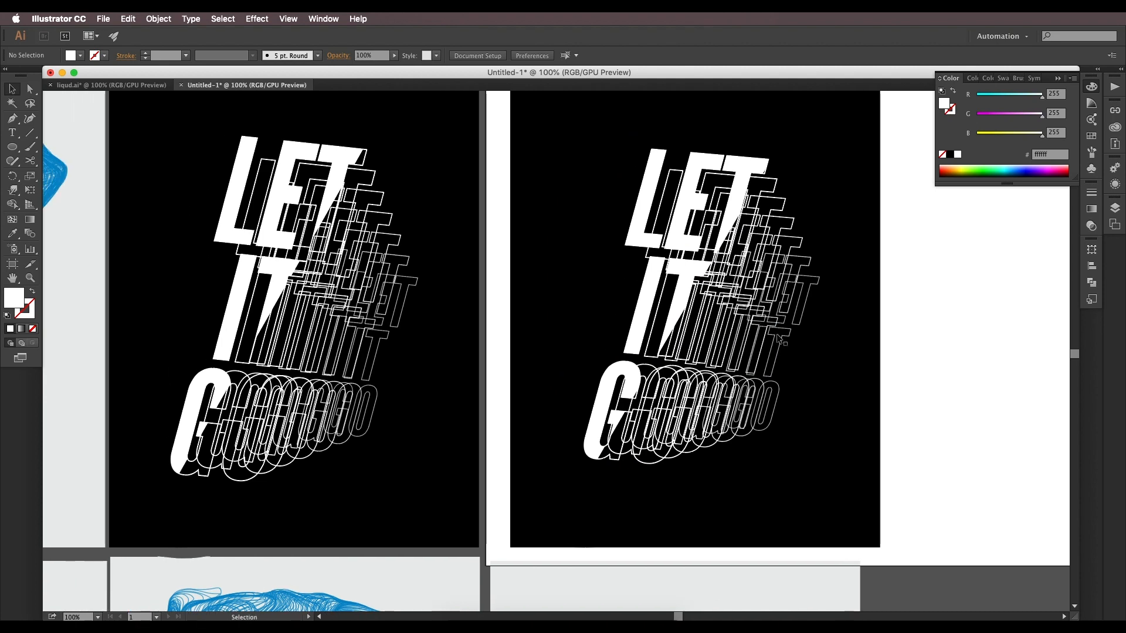
{"action": "scroll", "coordinate": [778, 335], "scroll_direction": "up", "scroll_amount": 2}
{"action": "left_click_drag", "start_coordinate": [822, 265], "coordinate": [777, 264]}
{"action": "left_click", "coordinate": [790, 276]}
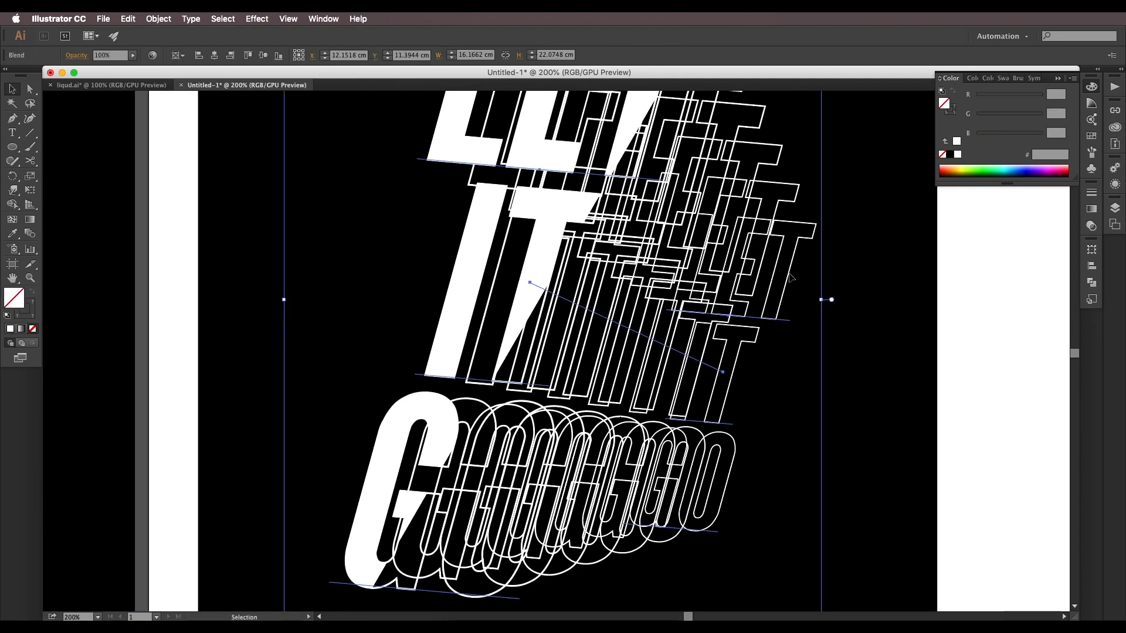
{"action": "scroll", "coordinate": [789, 275], "scroll_direction": "up", "scroll_amount": 5}
{"action": "scroll", "coordinate": [790, 276], "scroll_direction": "left", "scroll_amount": 2}
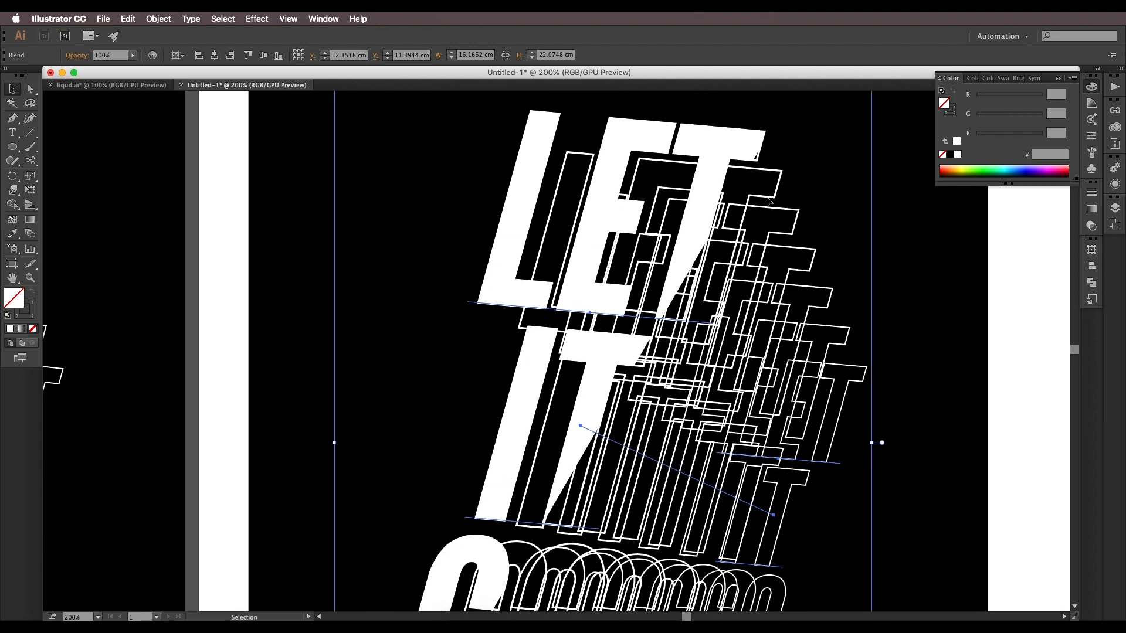
{"action": "left_click_drag", "start_coordinate": [777, 283], "coordinate": [837, 351]}
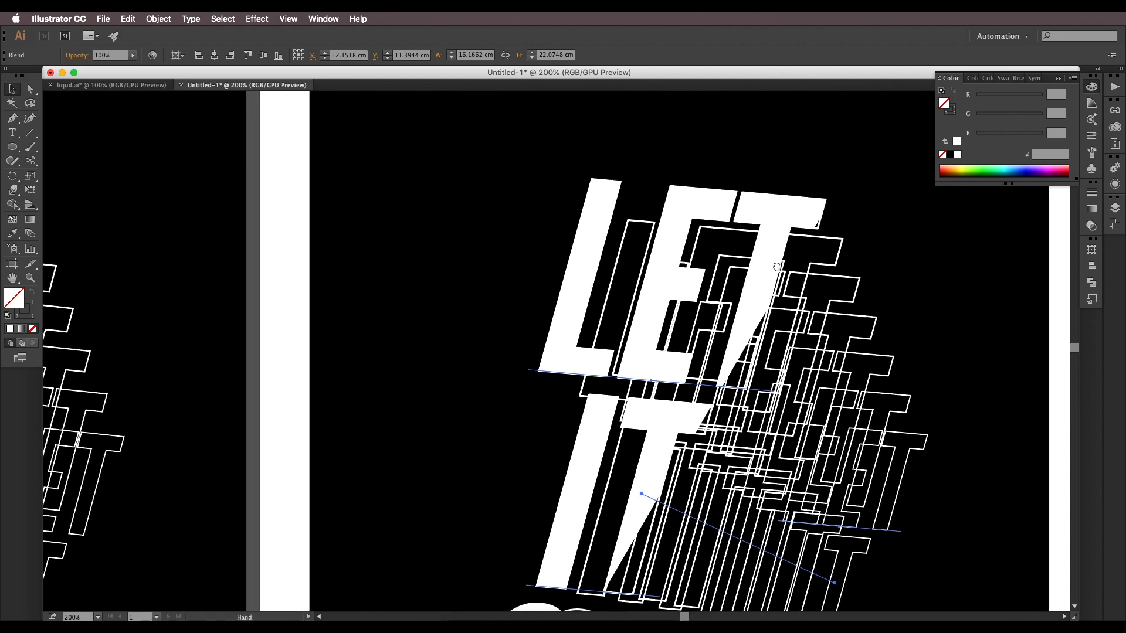
Step: Check the clipping mask commands available for the clipped front text, and review the artwork beside the sample
{"action": "left_click", "coordinate": [759, 285]}
{"action": "scroll", "coordinate": [757, 288], "scroll_direction": "down", "scroll_amount": 2}
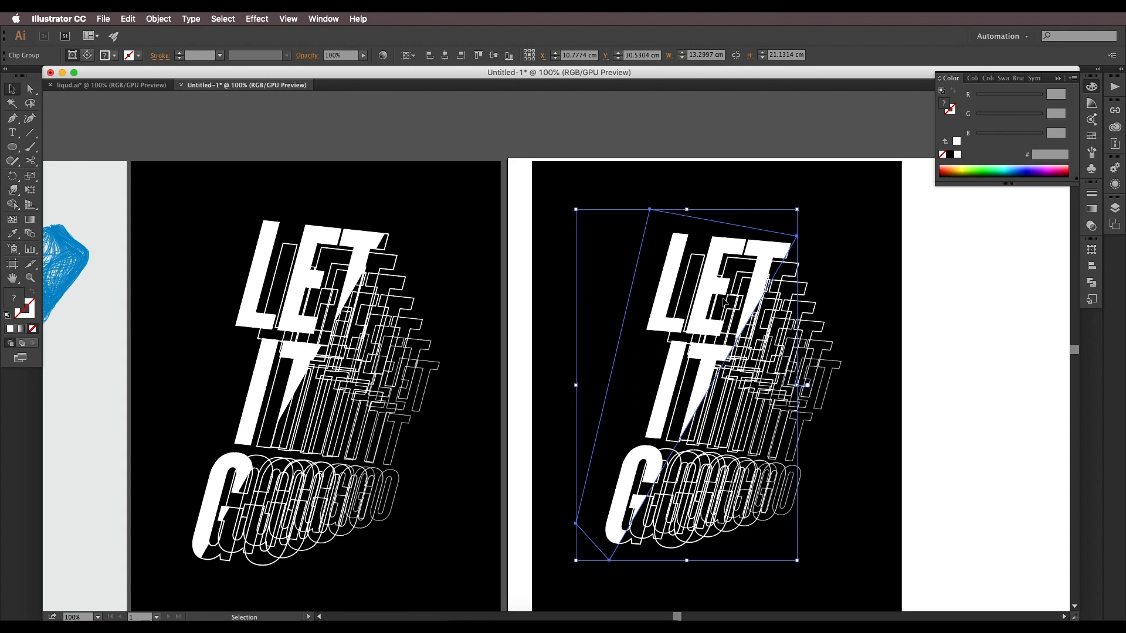
{"action": "right_click", "coordinate": [710, 310]}
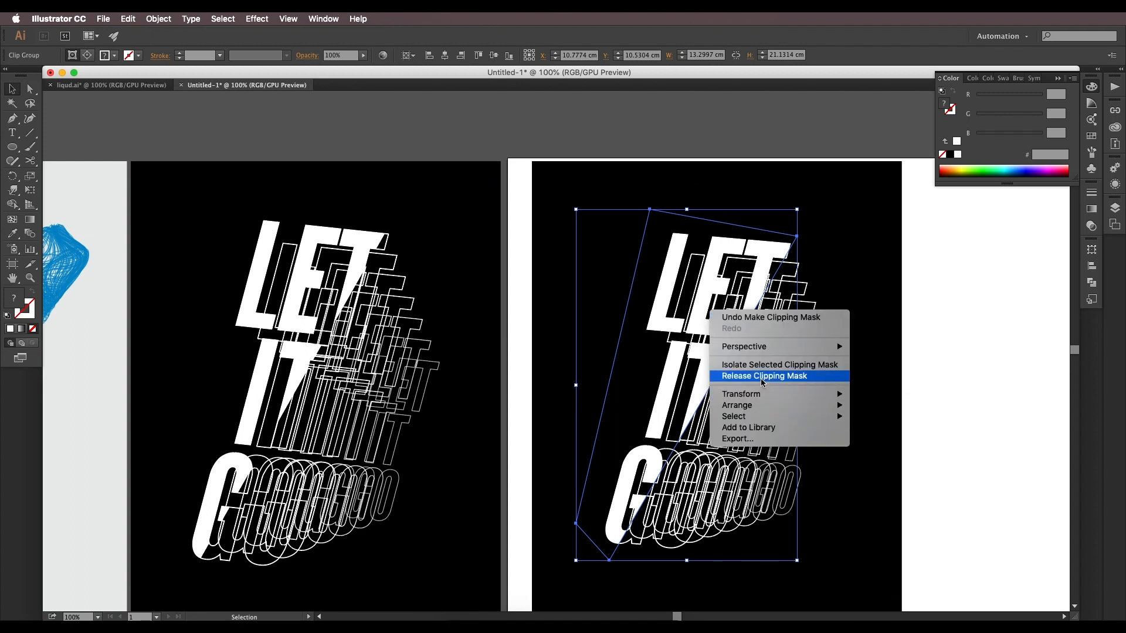
{"action": "left_click", "coordinate": [866, 384]}
{"action": "left_click_drag", "start_coordinate": [787, 369], "coordinate": [801, 315]}
{"action": "scroll", "coordinate": [741, 373], "scroll_direction": "down", "scroll_amount": 2}
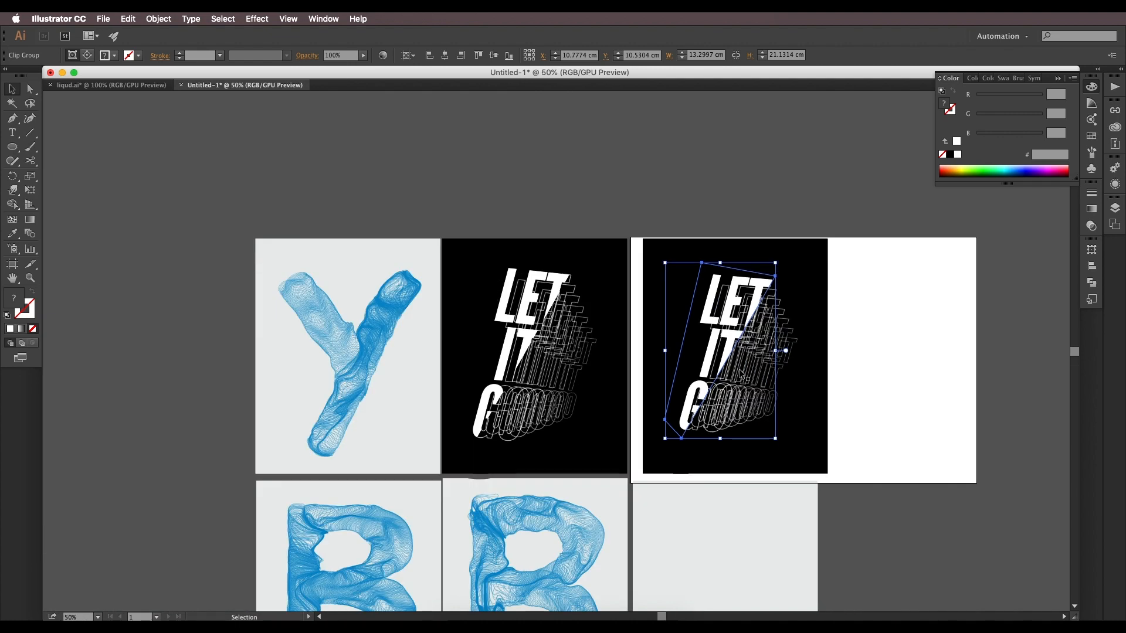
{"action": "scroll", "coordinate": [741, 374], "scroll_direction": "up", "scroll_amount": 2}
{"action": "scroll", "coordinate": [778, 373], "scroll_direction": "down", "scroll_amount": 2}
{"action": "left_click", "coordinate": [933, 389]}
{"action": "scroll", "coordinate": [933, 389], "scroll_direction": "down", "scroll_amount": 2}
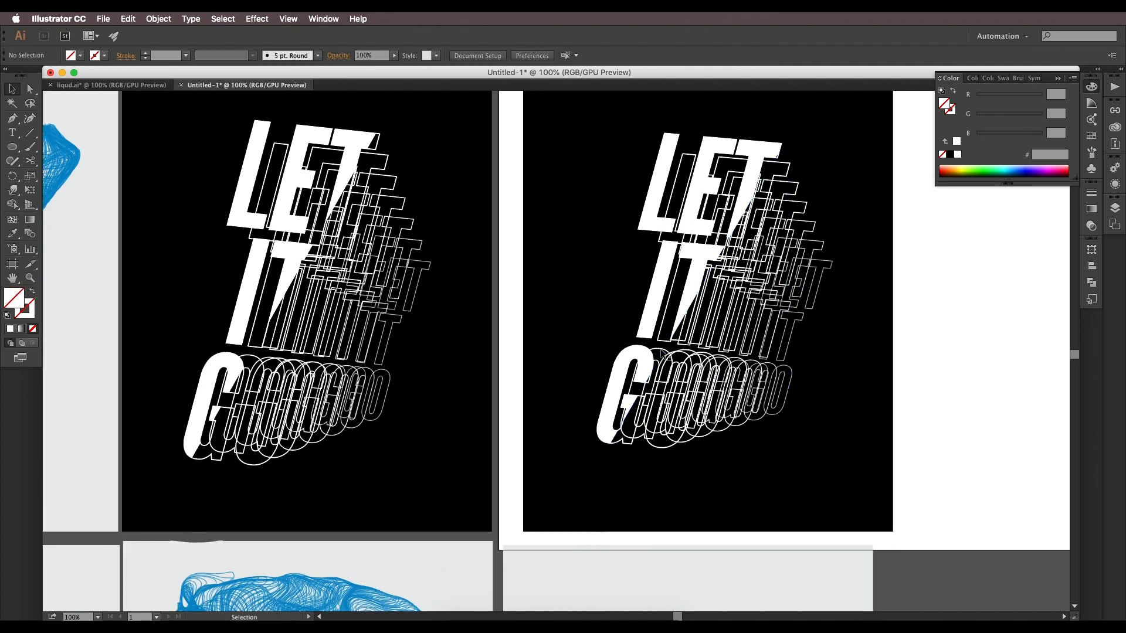
Step: Switch to Photoshop and examine the two gradient-coloured letter B artworks
{"action": "left_click", "coordinate": [473, 616]}
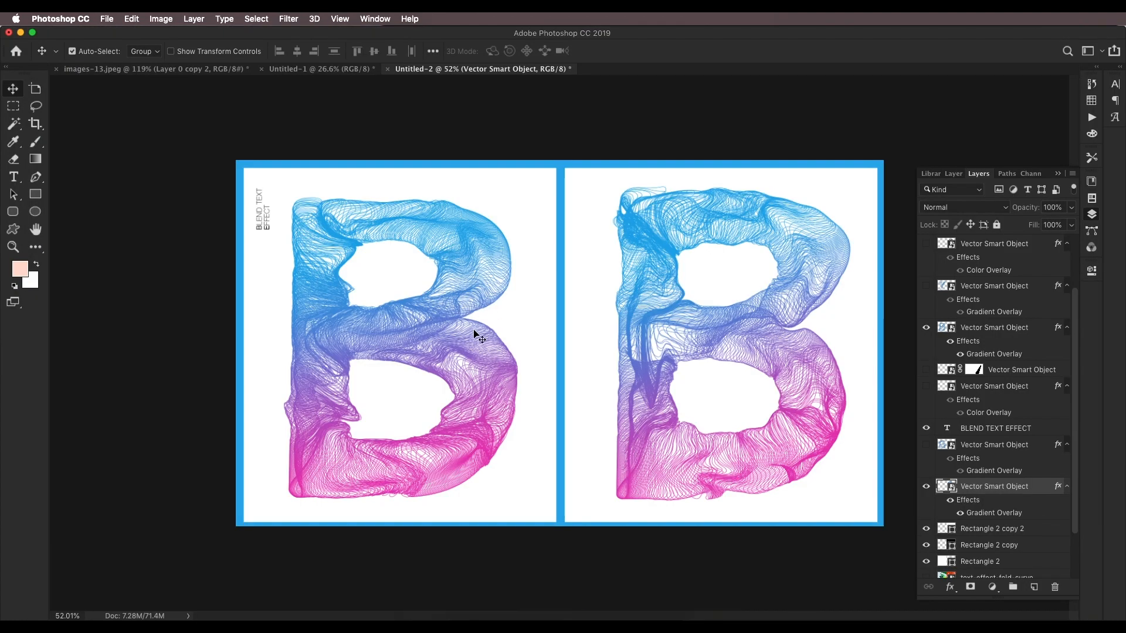
{"action": "scroll", "coordinate": [660, 354], "scroll_direction": "down", "scroll_amount": 1}
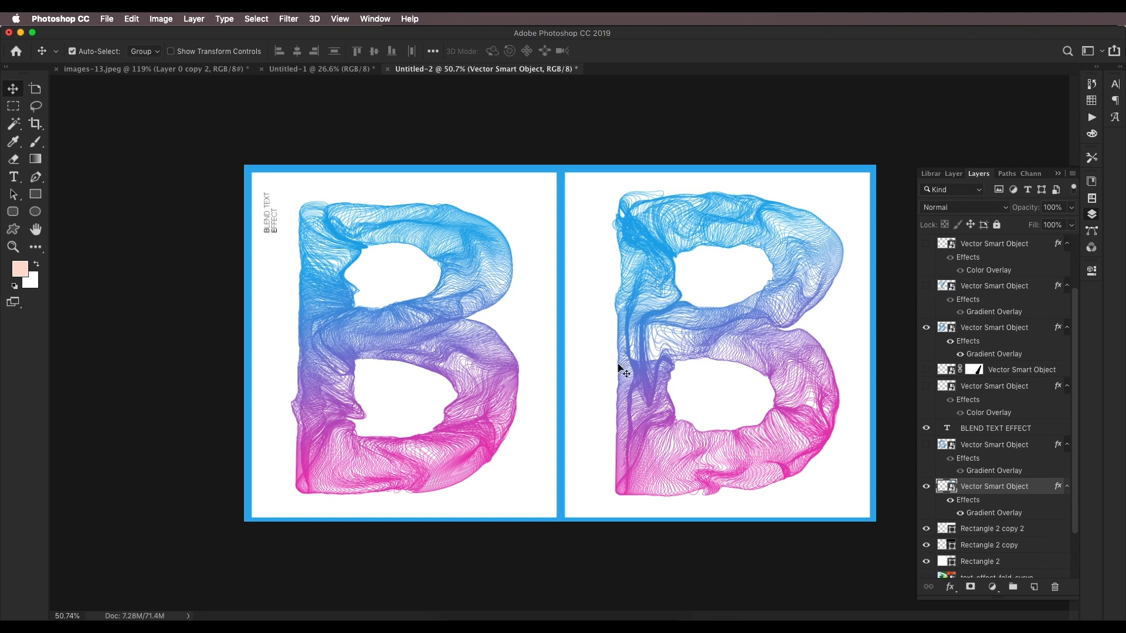
{"action": "scroll", "coordinate": [669, 346], "scroll_direction": "down", "scroll_amount": 1}
{"action": "scroll", "coordinate": [688, 321], "scroll_direction": "up", "scroll_amount": 2}
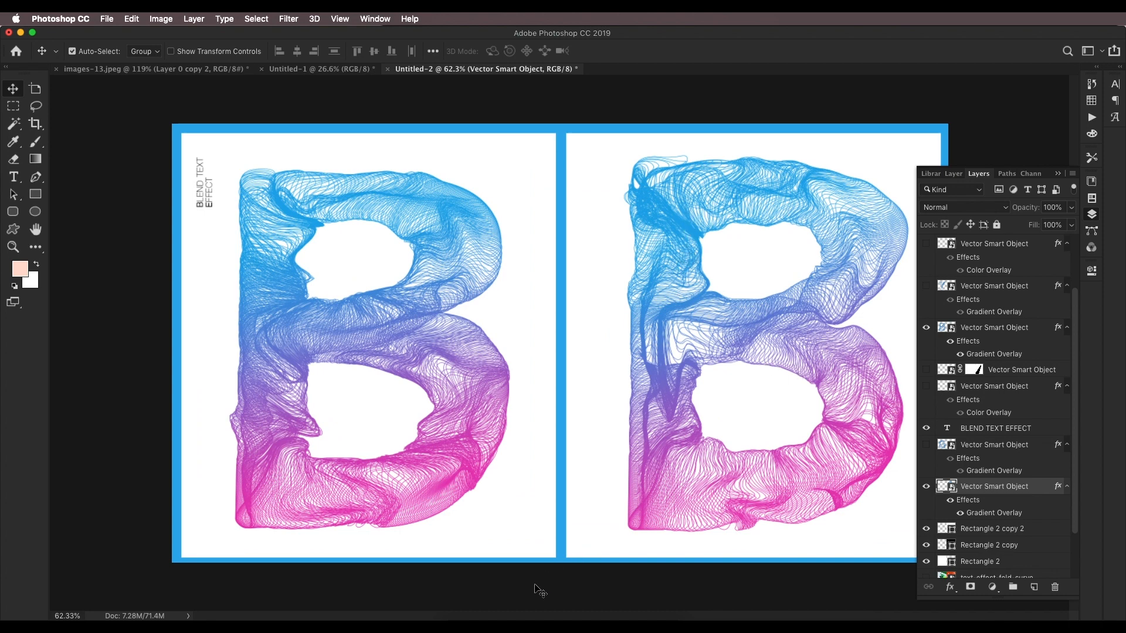
Step: Return to Illustrator and review the Y, B and LET IT GO blend artworks together
{"action": "left_click", "coordinate": [453, 612]}
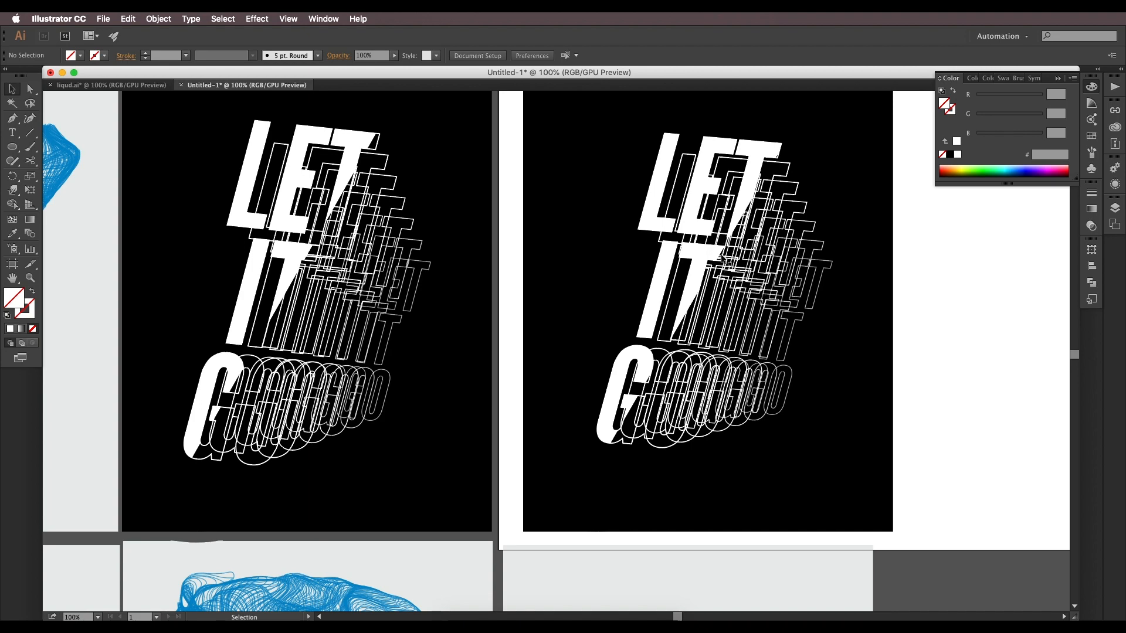
{"action": "scroll", "coordinate": [727, 296], "scroll_direction": "down", "scroll_amount": 2}
{"action": "scroll", "coordinate": [727, 300], "scroll_direction": "up", "scroll_amount": 1}
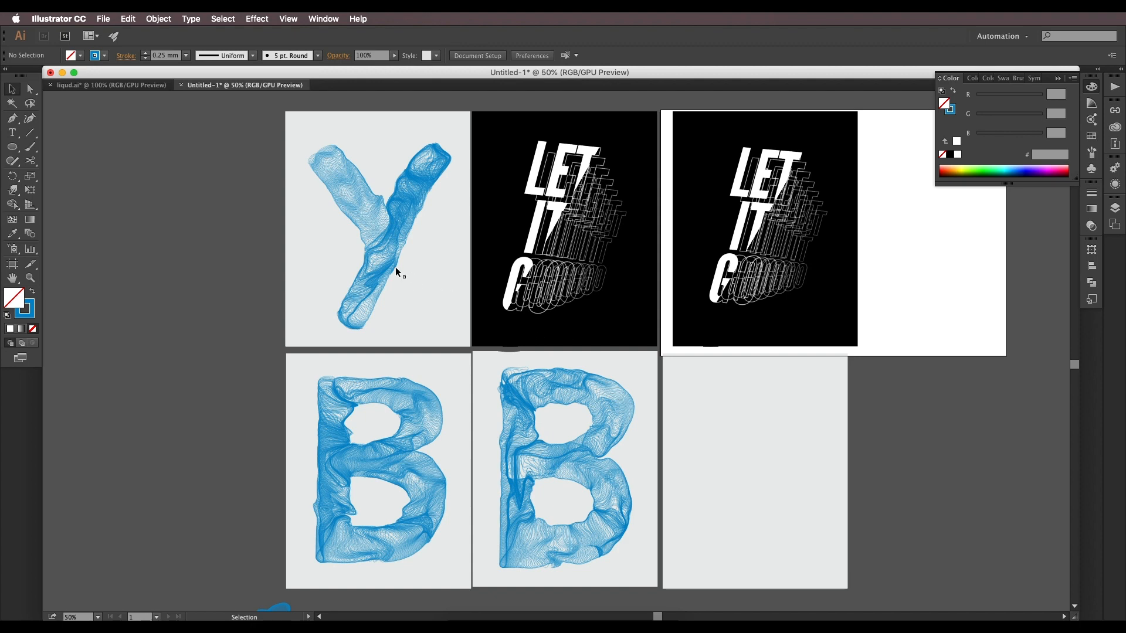
{"action": "left_click", "coordinate": [385, 252]}
{"action": "left_click", "coordinate": [388, 382]}
{"action": "left_click", "coordinate": [530, 392]}
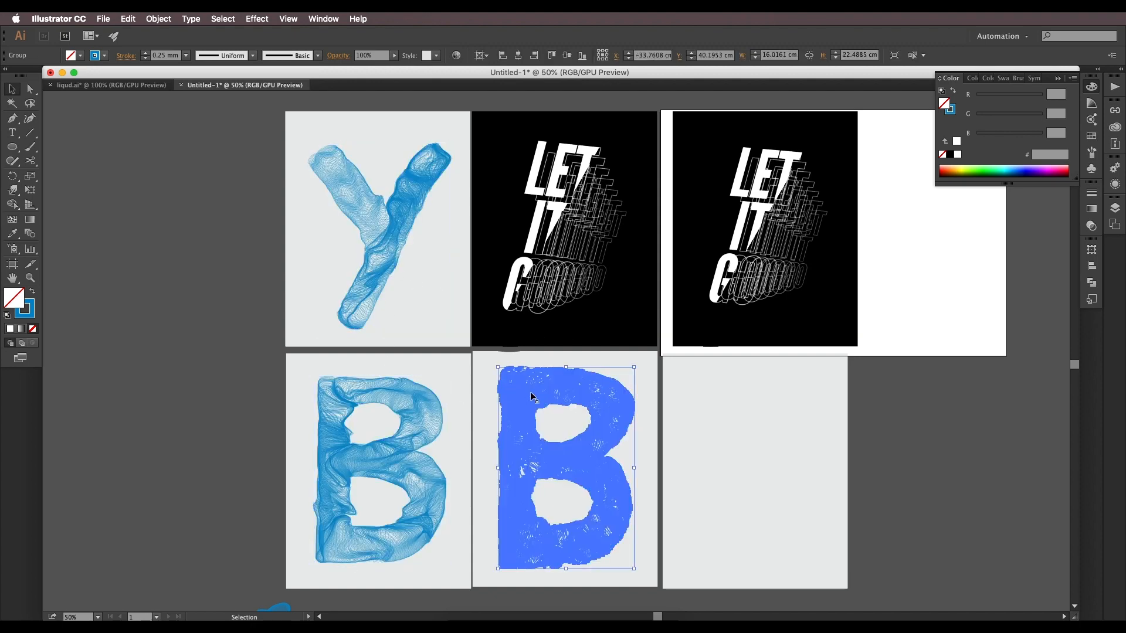
{"action": "left_click", "coordinate": [796, 417]}
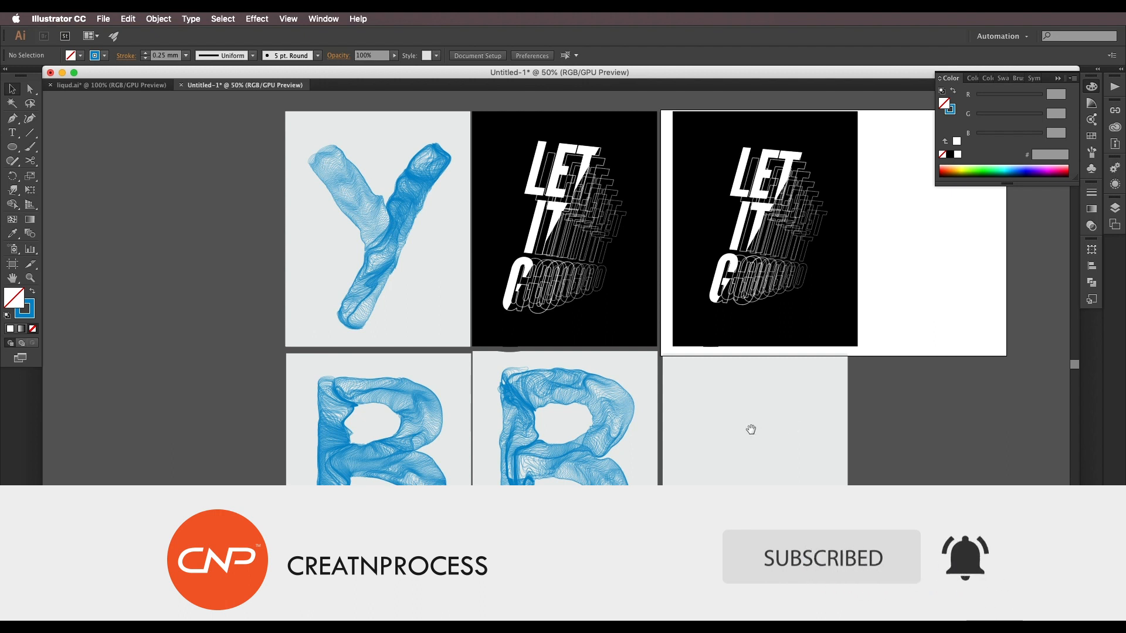
{"action": "left_click_drag", "start_coordinate": [752, 430], "coordinate": [643, 383]}
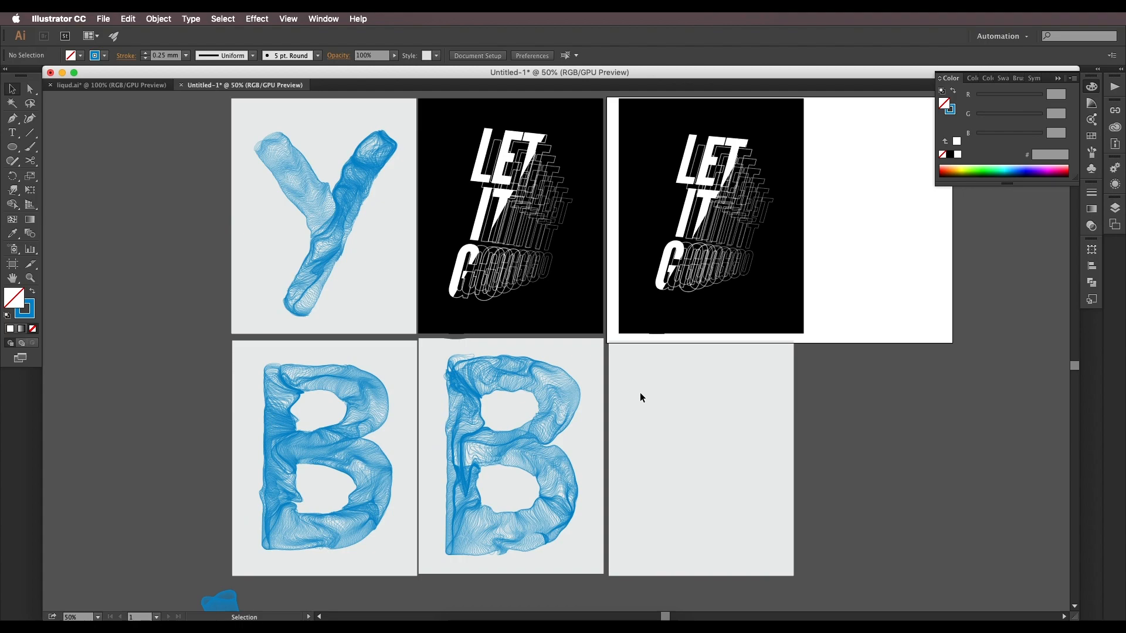